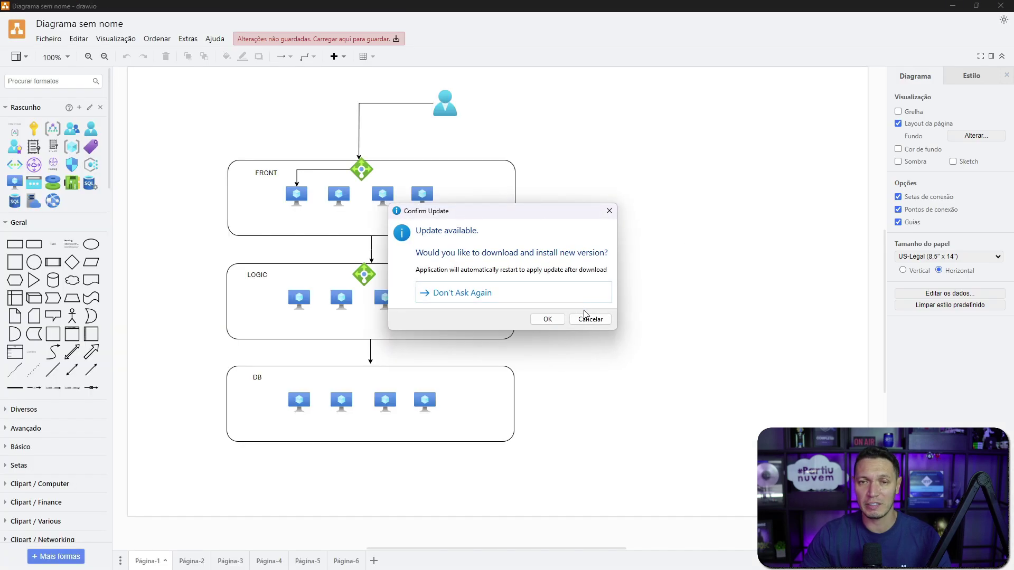
Step: Decline the software update, add a new blank page to the diagram, and turn off its grid
click(590, 319)
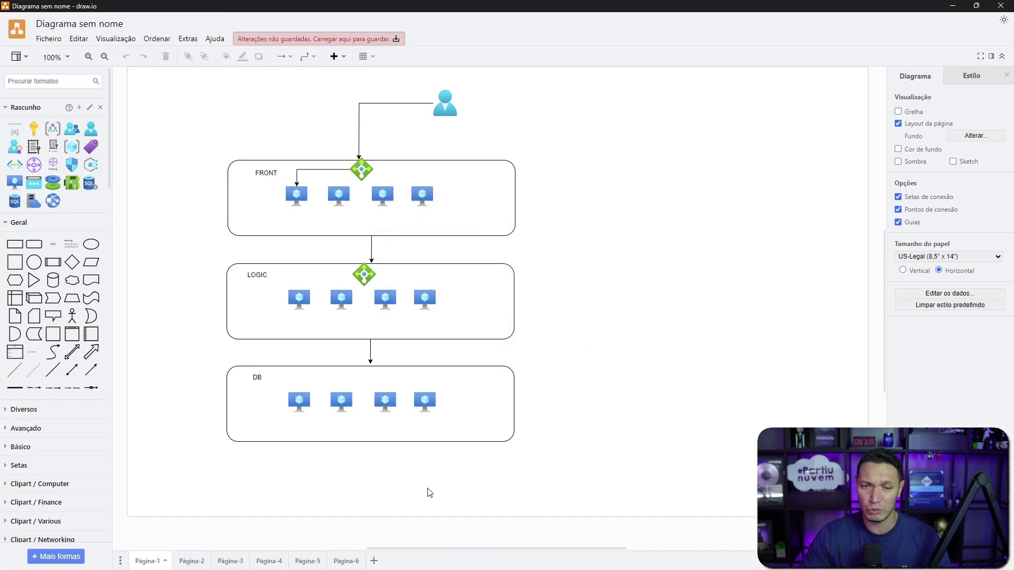
click(374, 561)
click(899, 112)
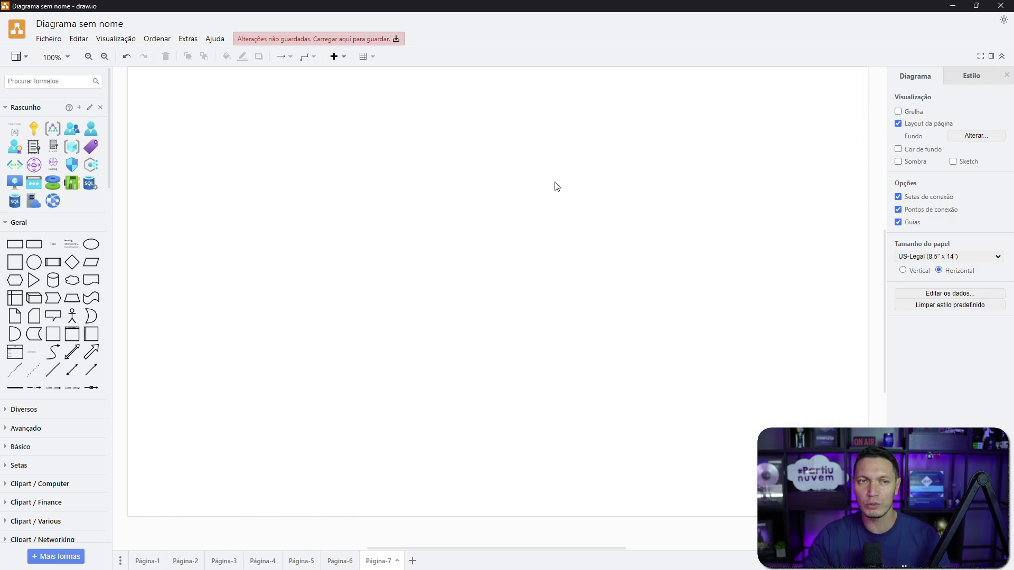
Step: Place the saved virtual machine monitor icon in the left part of the new page
mouse_move(20, 192)
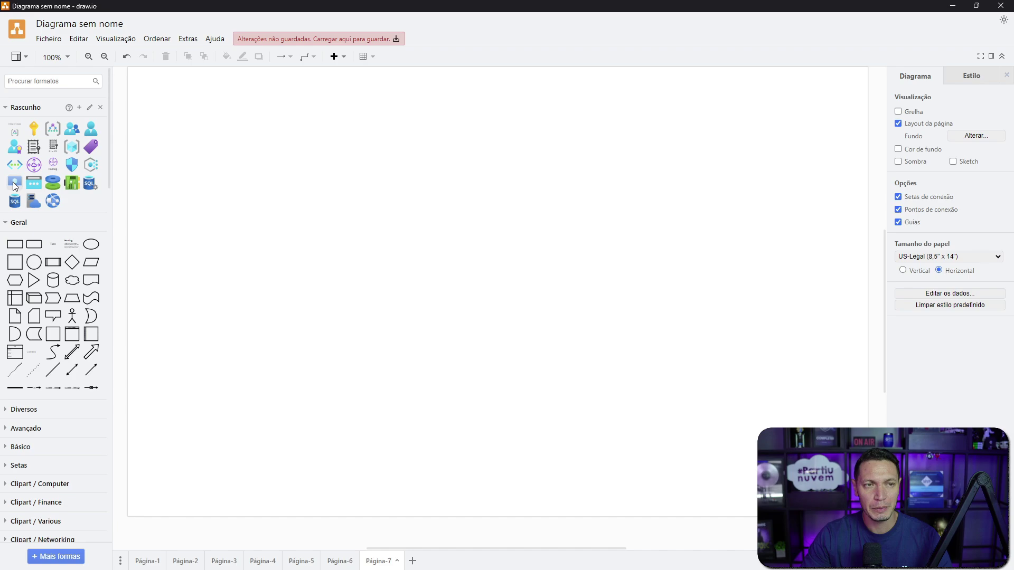
drag(15, 183, 246, 239)
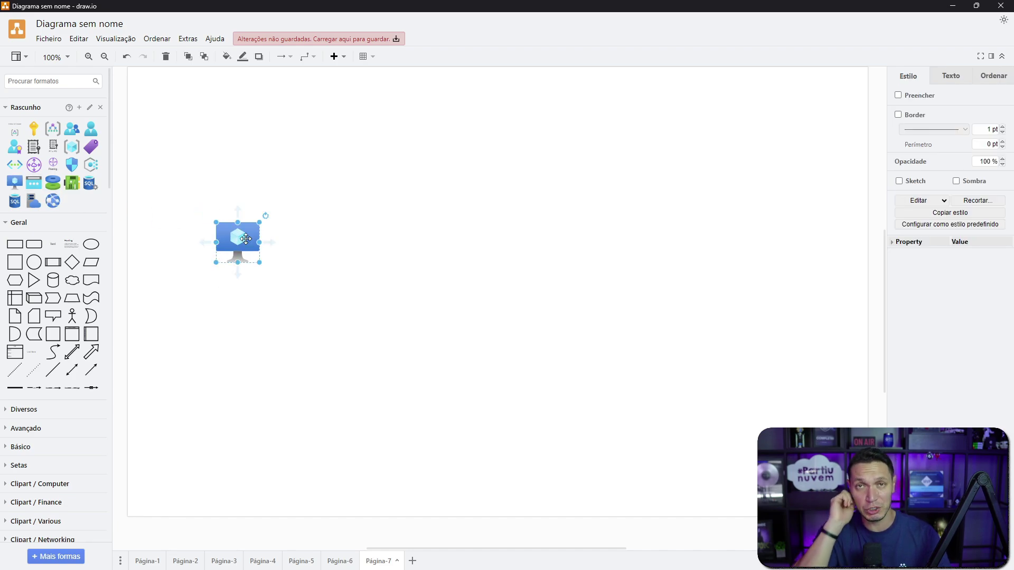
click(345, 209)
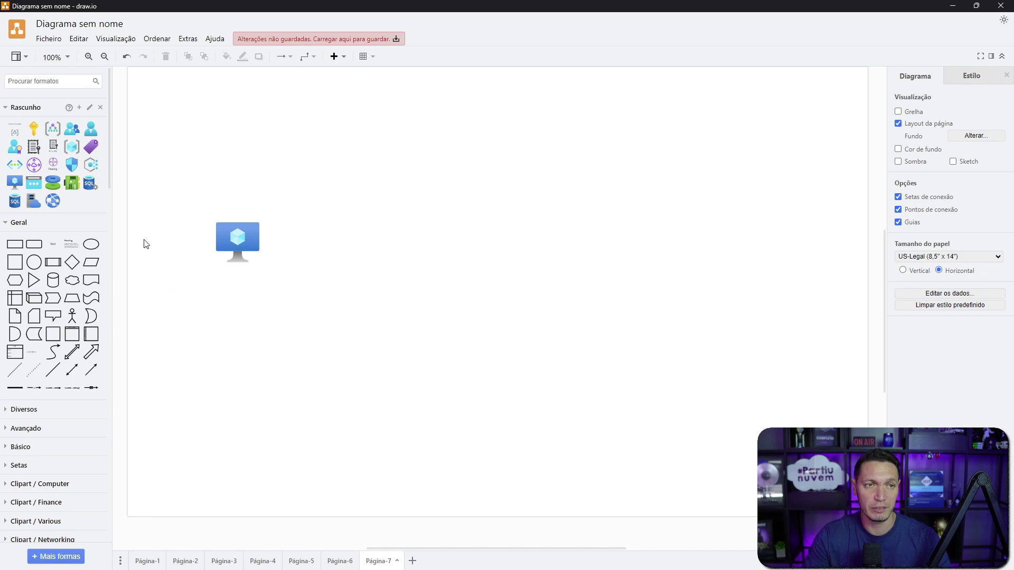
Step: Add a text label reading "Azure Monitor" centred just below the monitor icon
drag(54, 243, 238, 278)
double_click(257, 279)
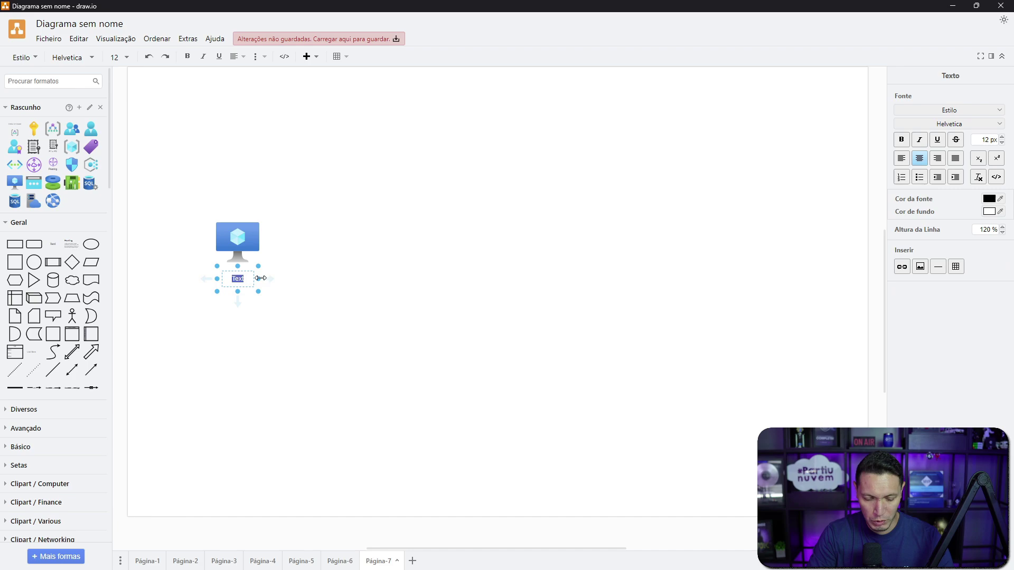
text(Azure Monitor)
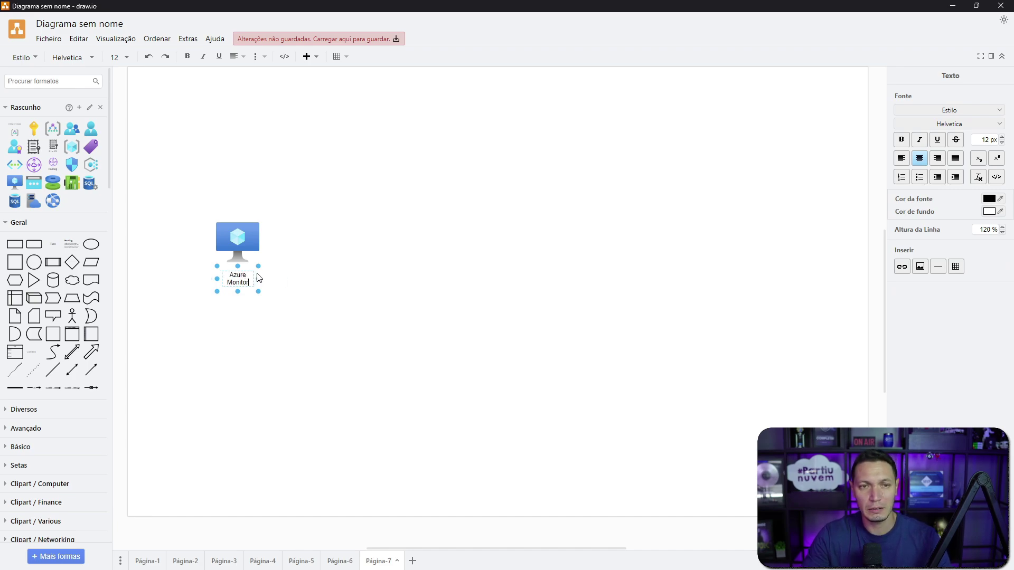
mouse_move(258, 279)
mouse_down()
mouse_move(272, 282)
mouse_move(254, 275)
mouse_up()
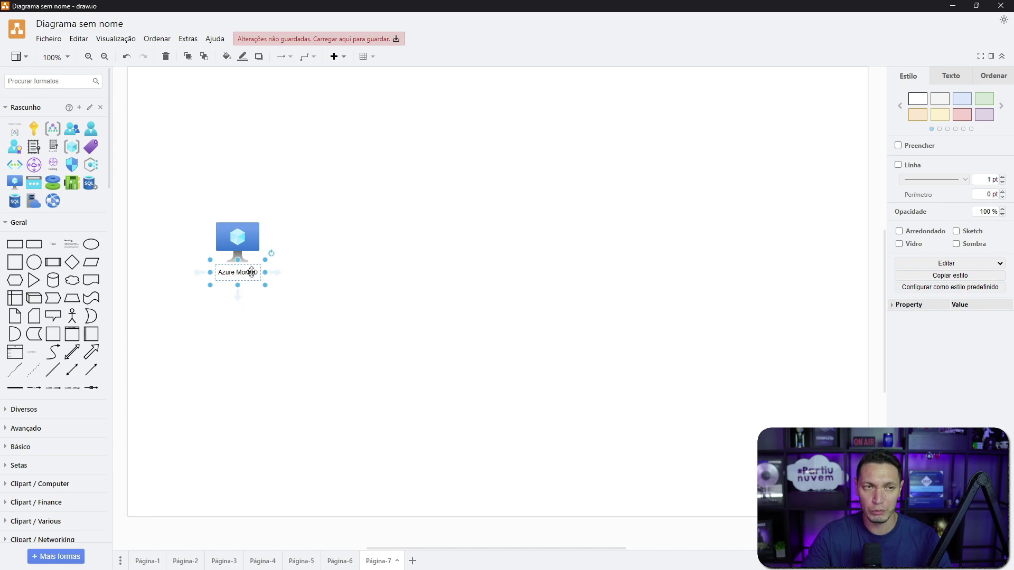
Step: Search the shape library for "workspace"
click(35, 80)
text(workspace)
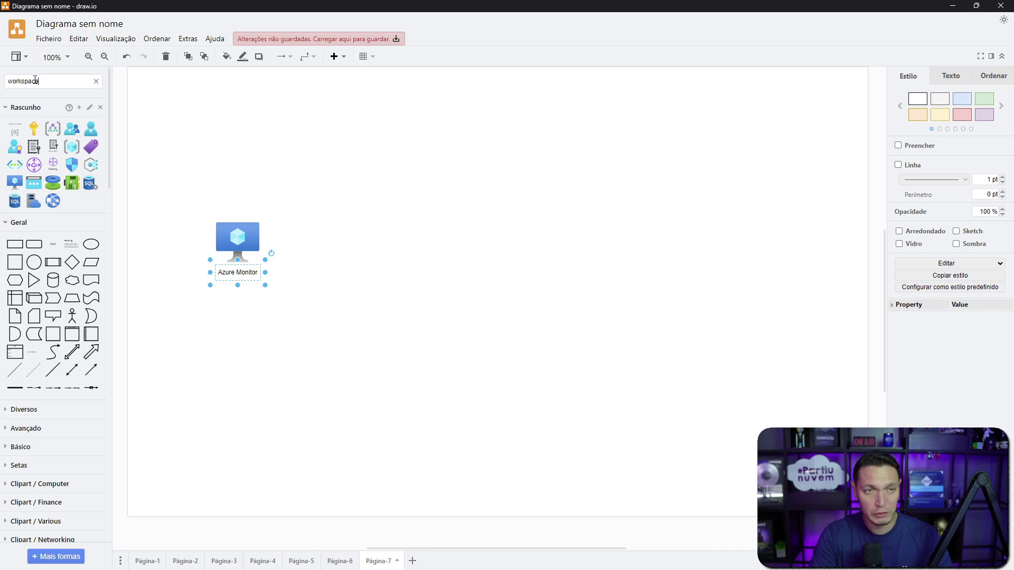
key(Return)
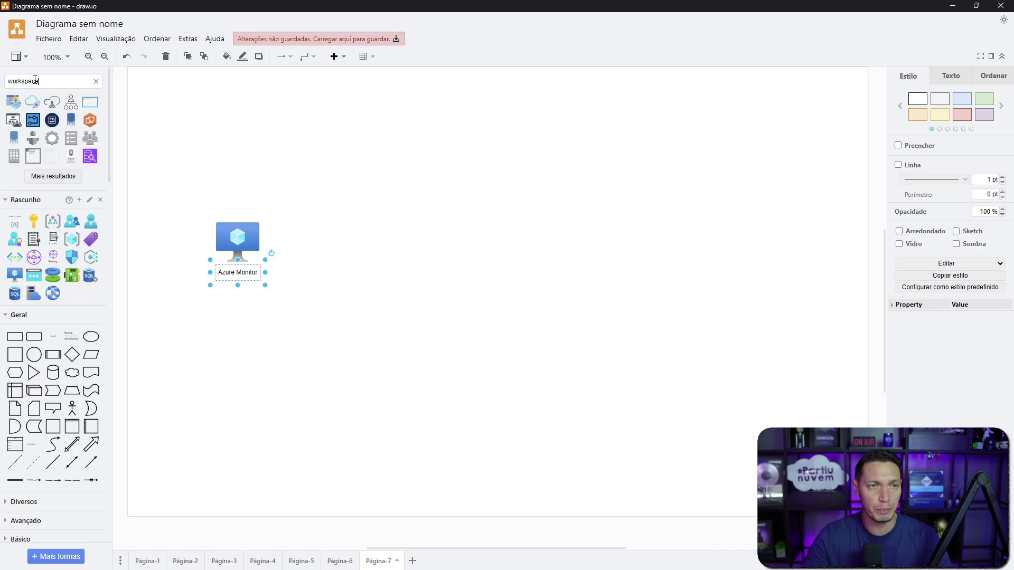
Step: Search the shape library for "log analytics" and place the Log Analytics icon right of the monitor icon, leaving a wide gap
double_click(45, 82)
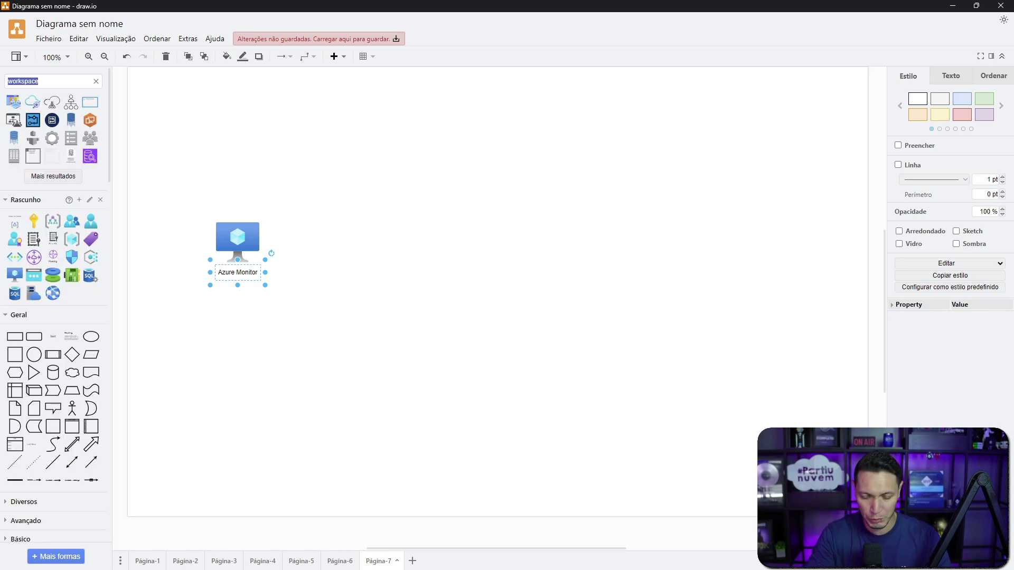
text(log an)
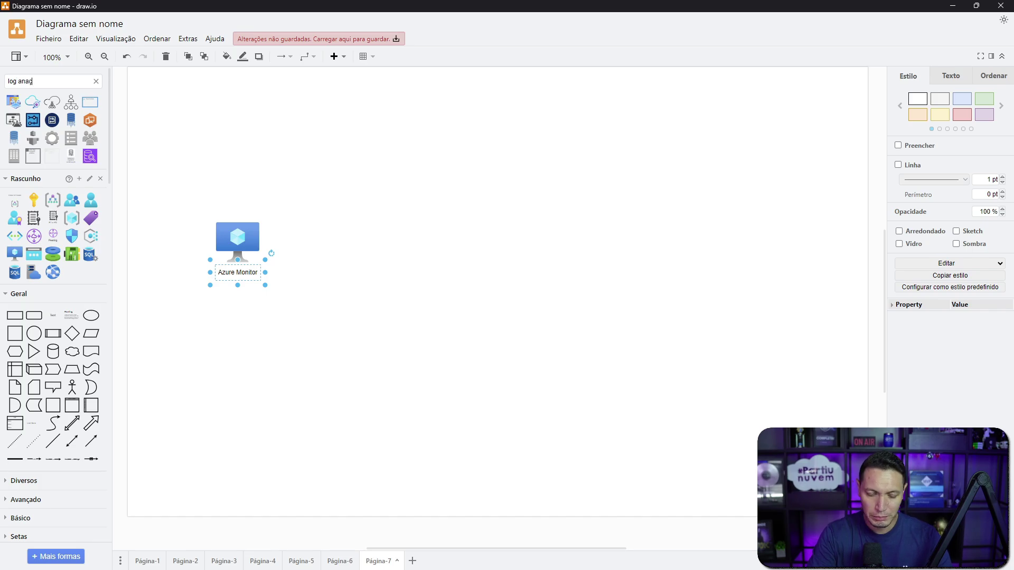
text(aly)
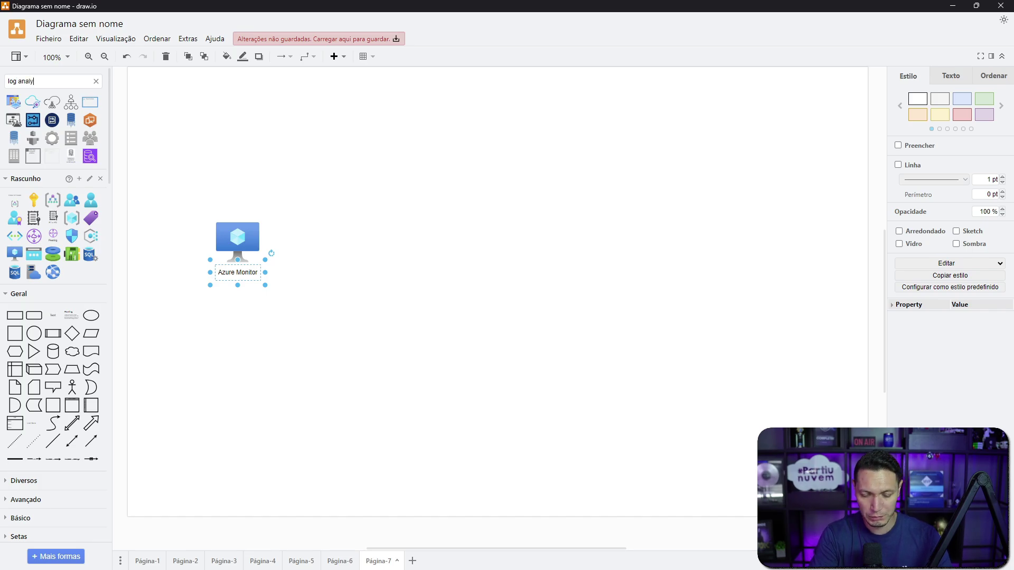
text(tics)
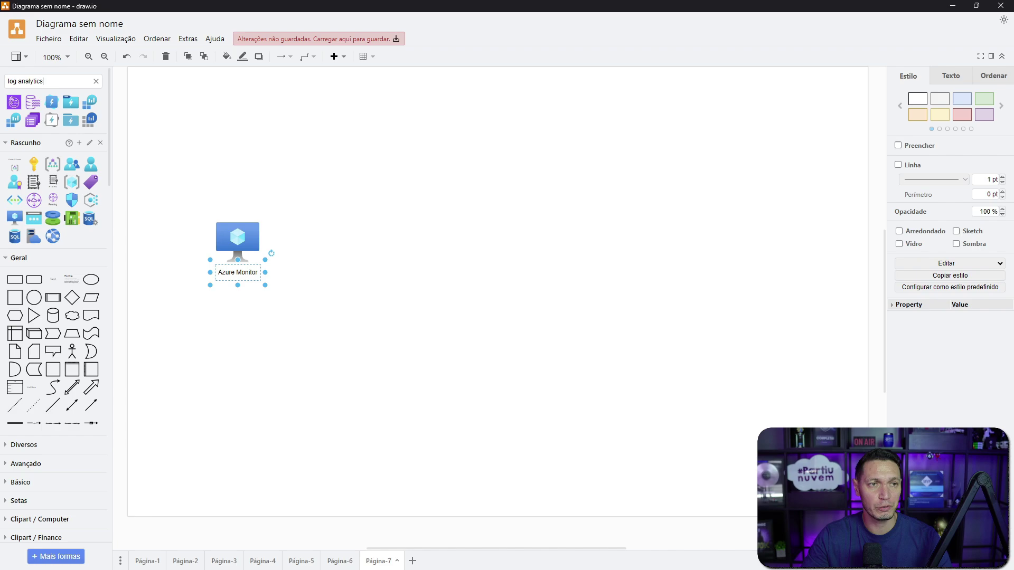
drag(14, 120, 602, 241)
click(530, 191)
click(522, 226)
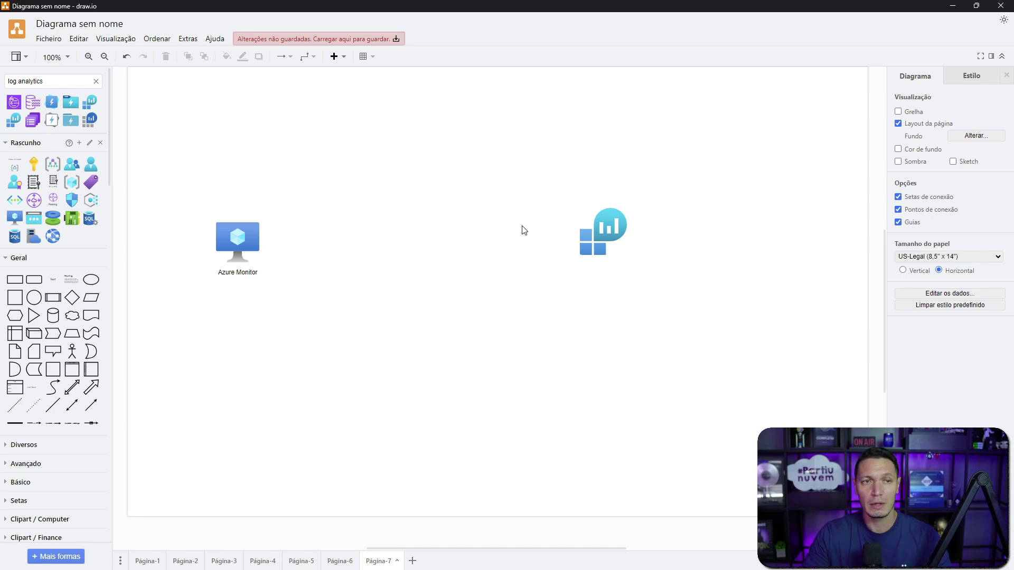
Step: Search the shape library for "dcr"
triple_click(73, 79)
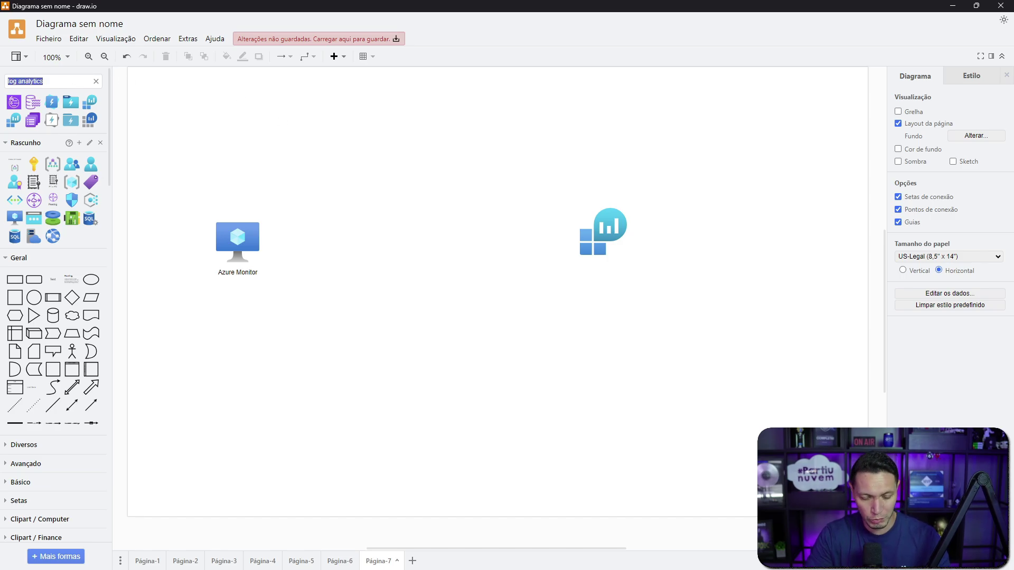
text(d)
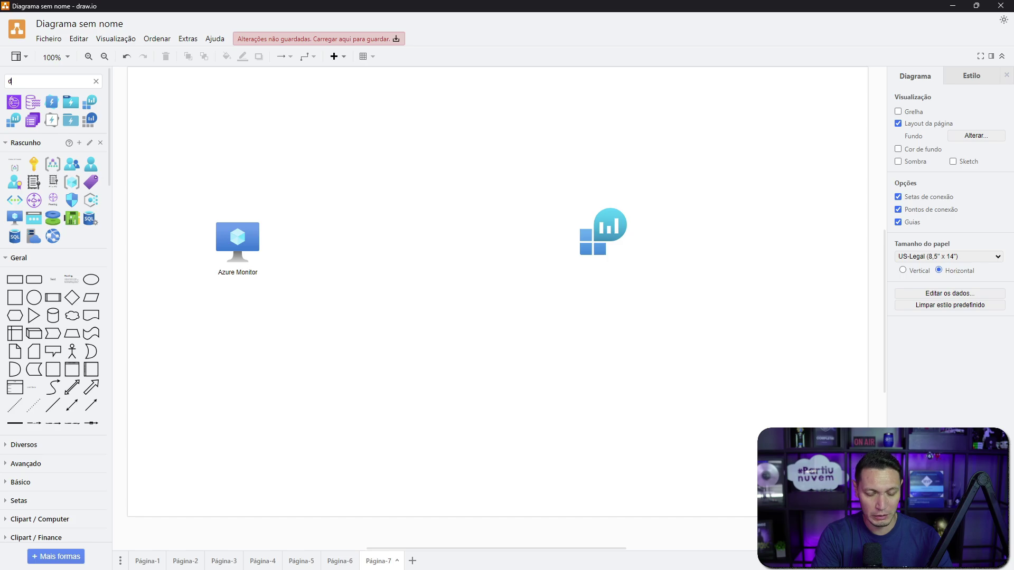
key(BackSpace)
text(dcr)
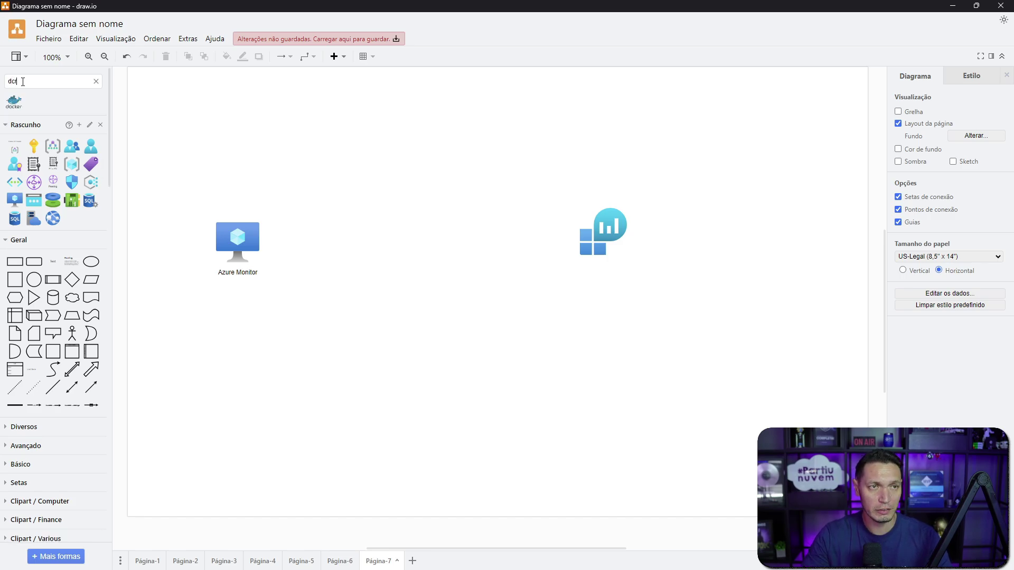
Step: Search the shape library for "data collection" and place the blue data collection icon midway between the two existing icons
text(data co)
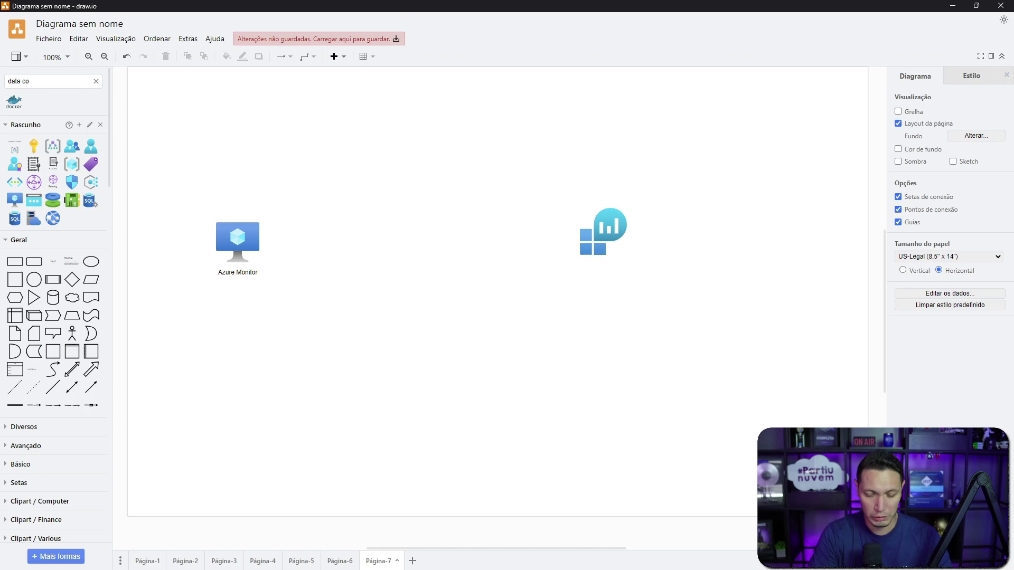
text(llec)
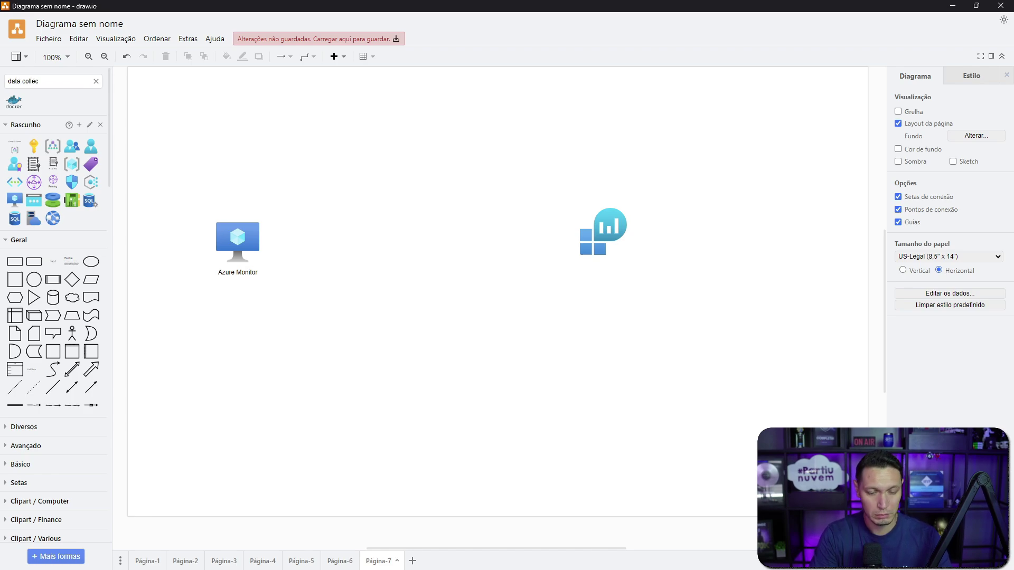
text(tion)
key(Return)
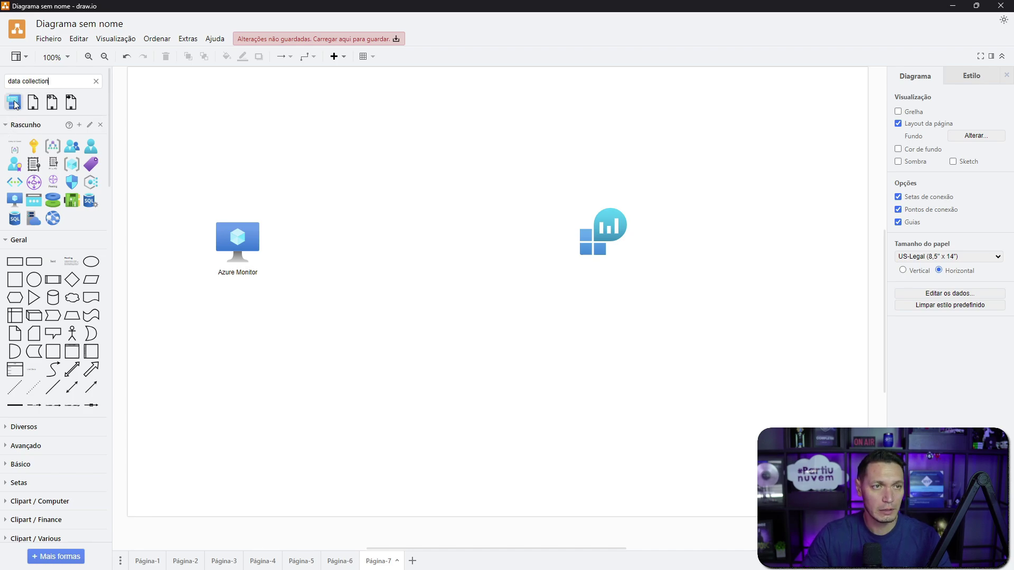
mouse_move(16, 104)
drag(16, 104, 391, 222)
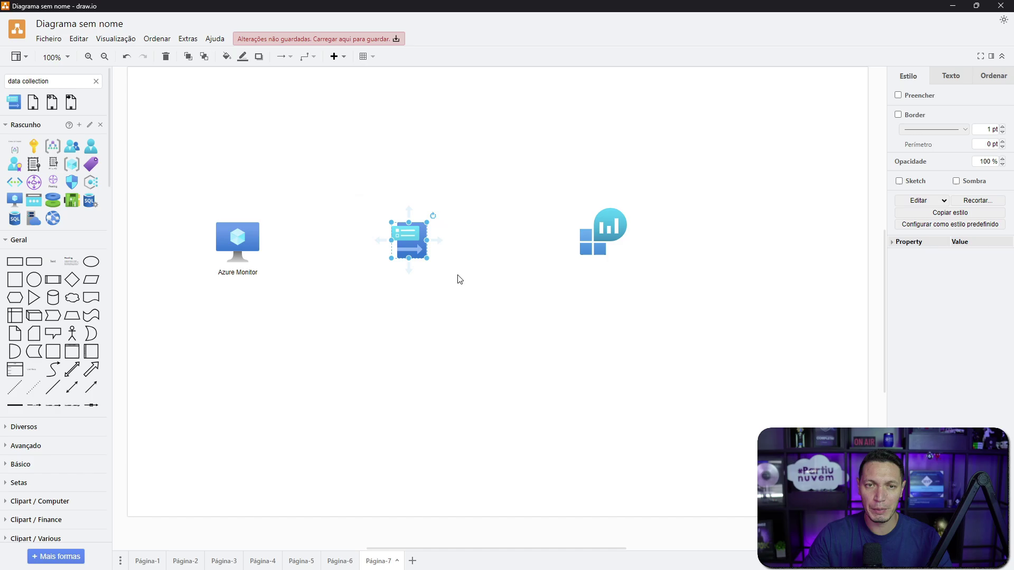
click(392, 312)
Step: Add a text label reading "Data Colletcion Rules" below the middle icon
double_click(402, 273)
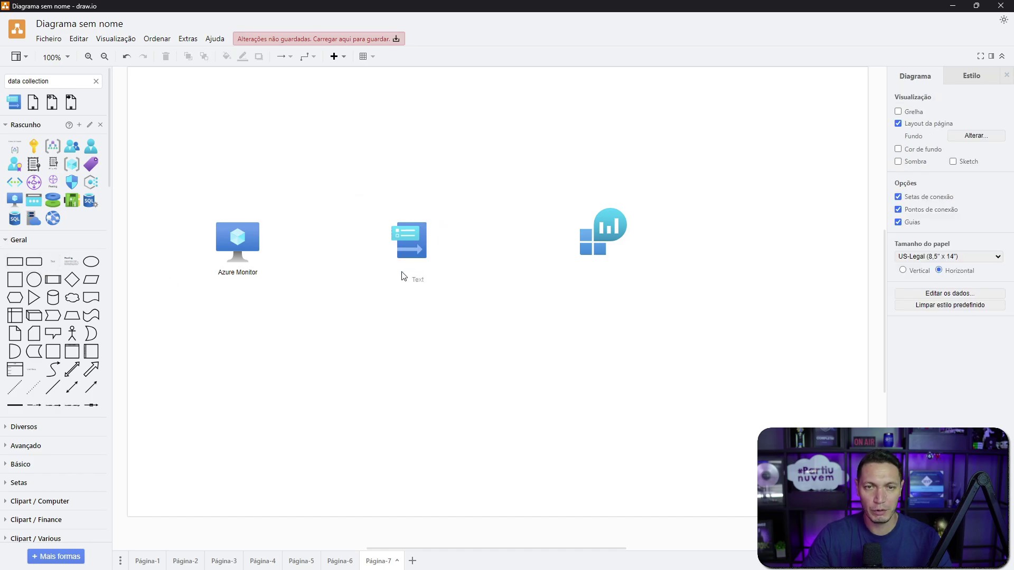
double_click(414, 273)
text(Data )
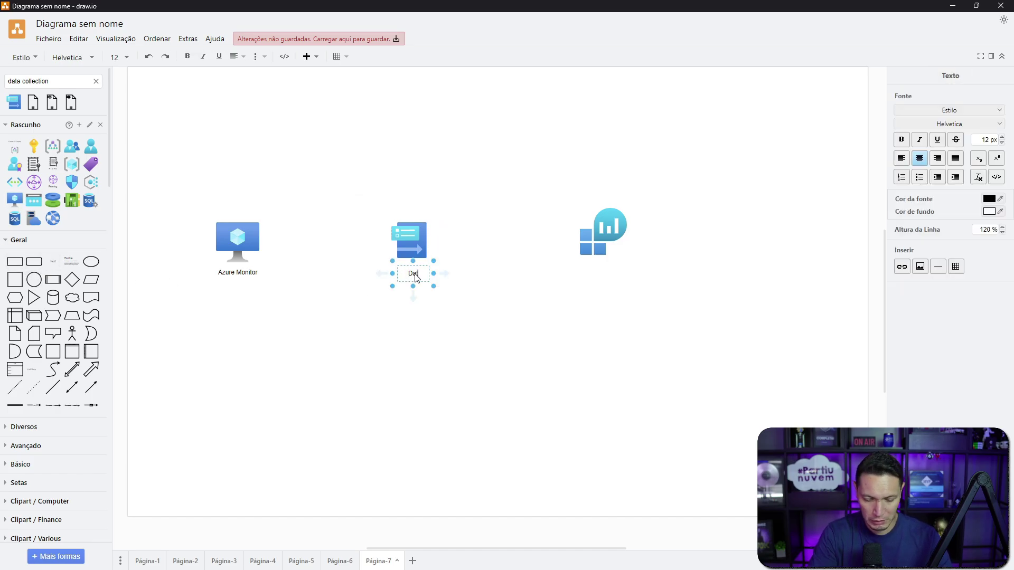
text(Co)
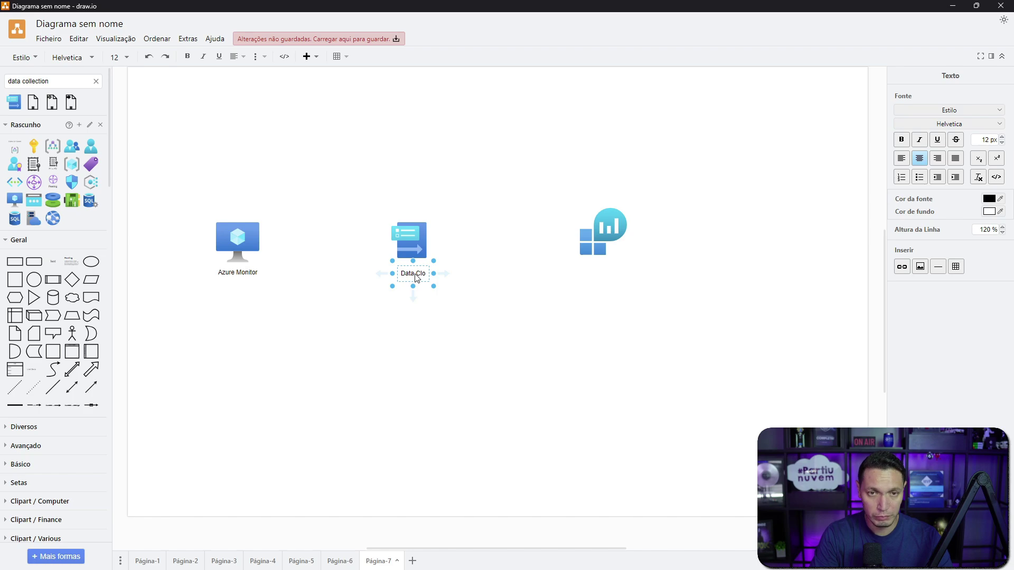
text(ll)
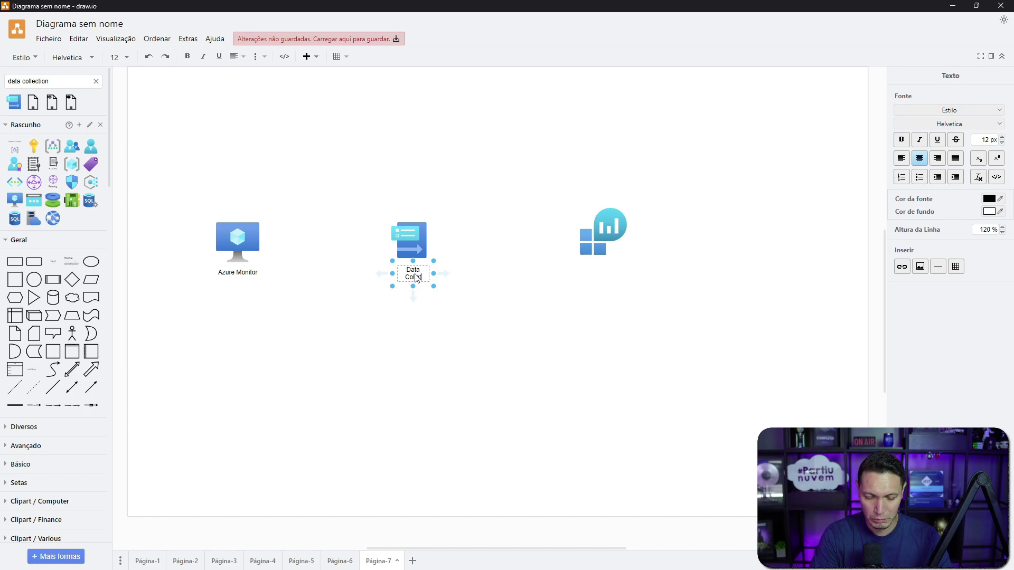
text(ection R)
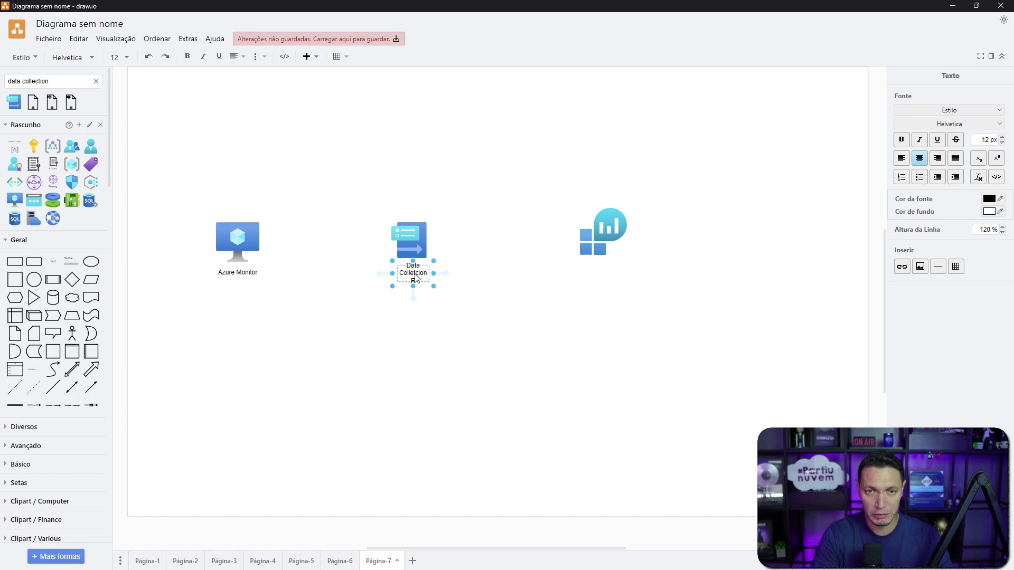
text(ules)
click(546, 308)
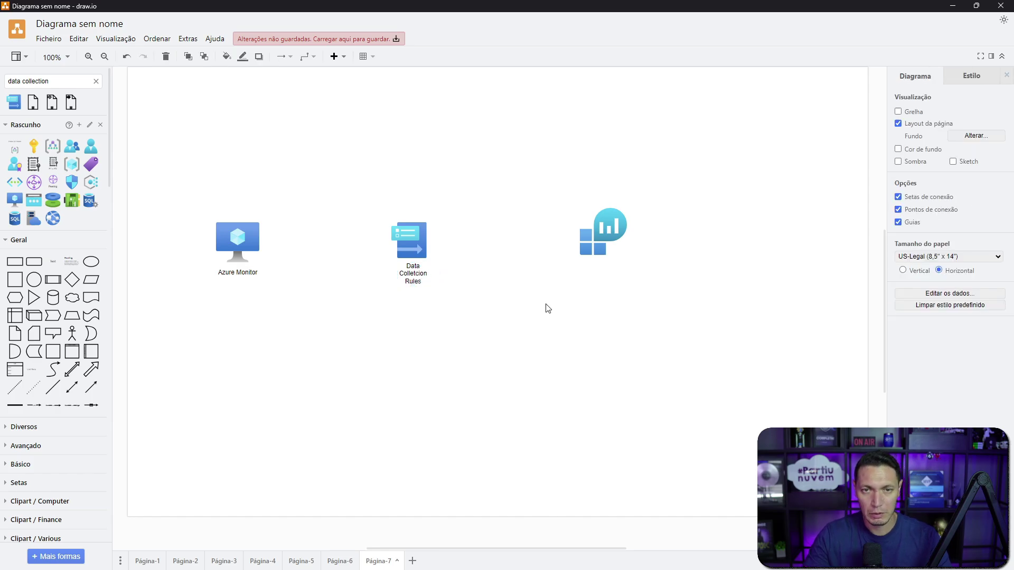
Step: Duplicate the middle icon's label, move the copy below the Log Analytics icon, and change its text to "WSP Log Anlts"
click(409, 279)
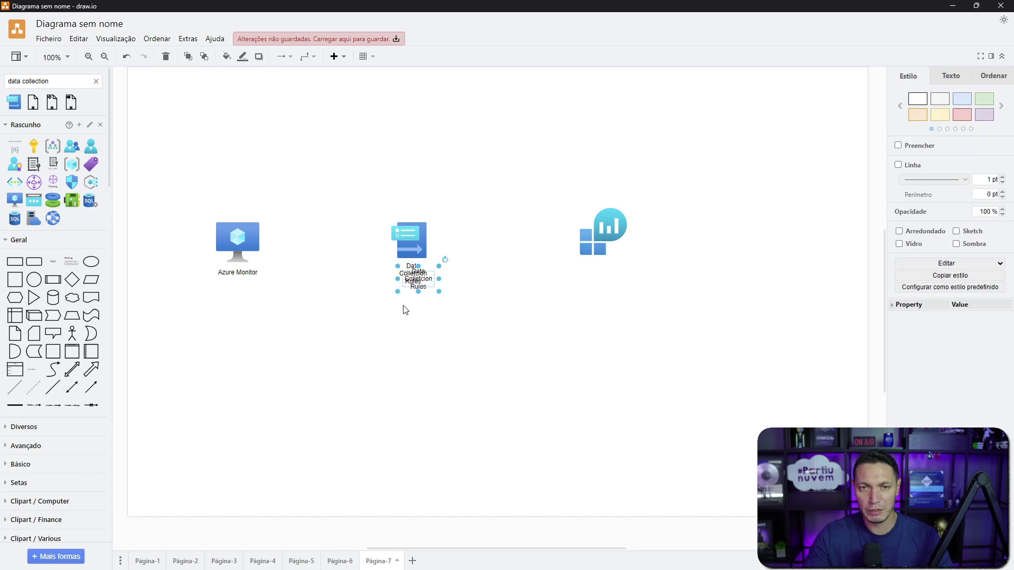
drag(411, 279, 599, 274)
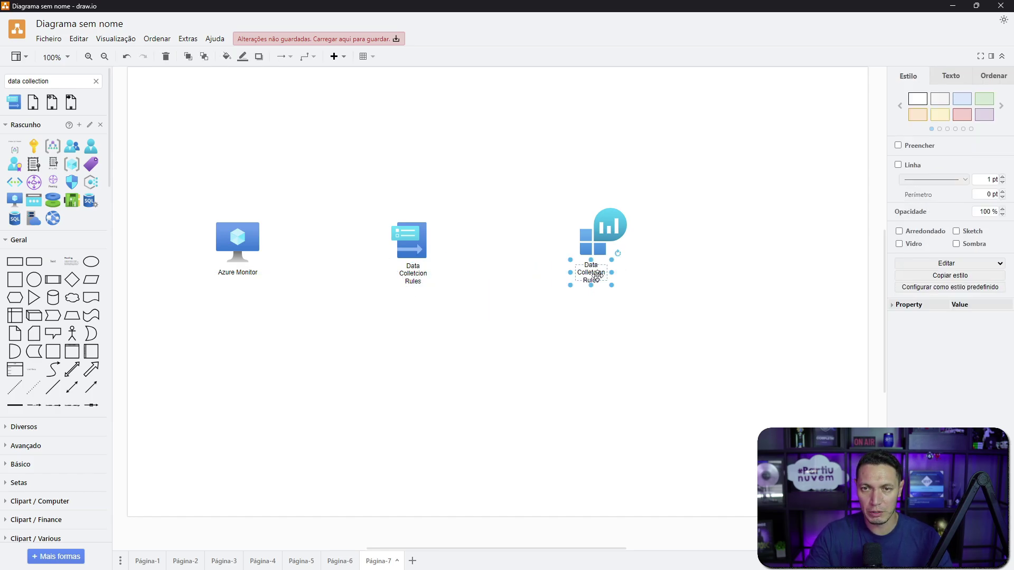
double_click(597, 276)
text(WSP)
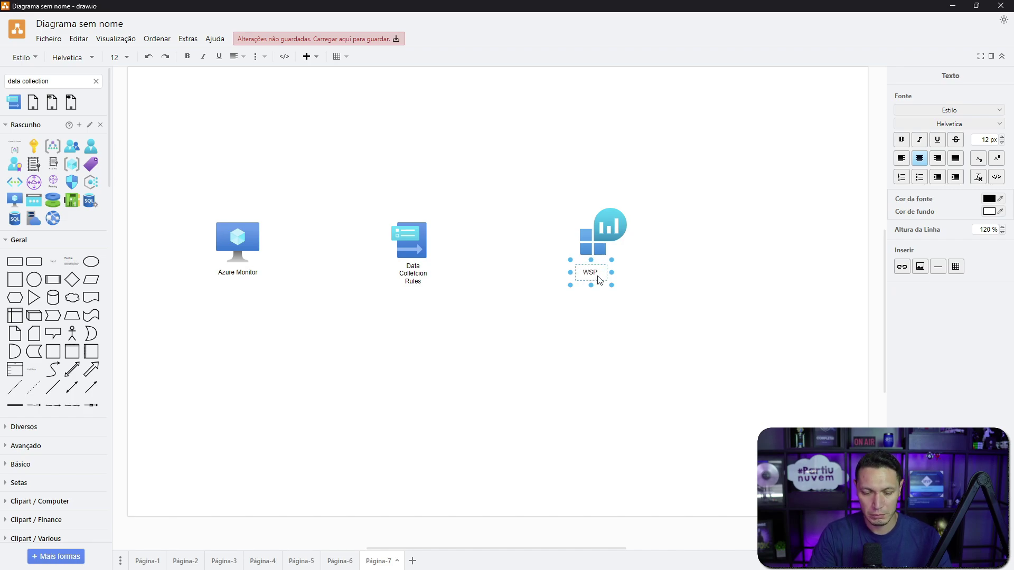
text( Log A)
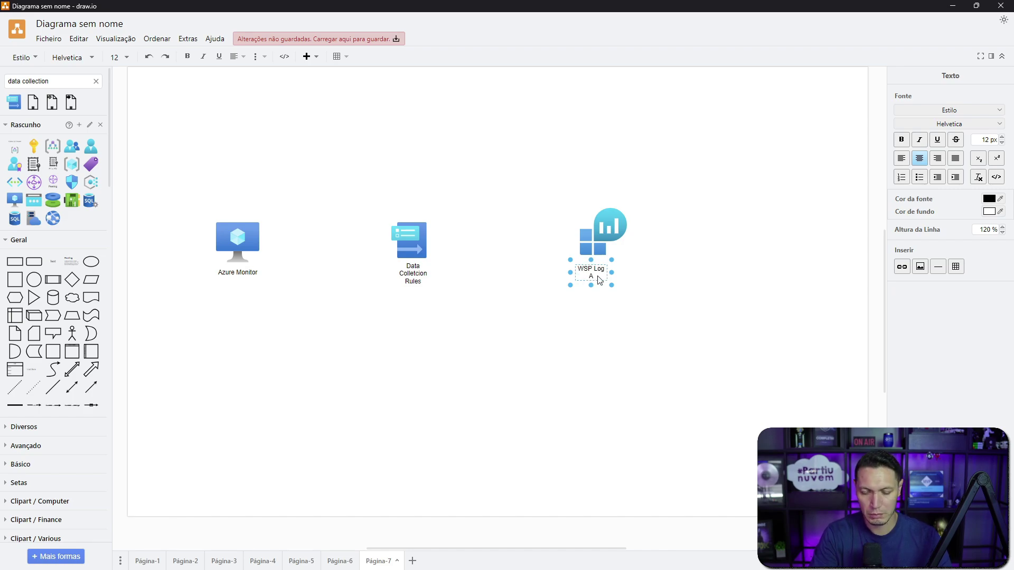
text(n)
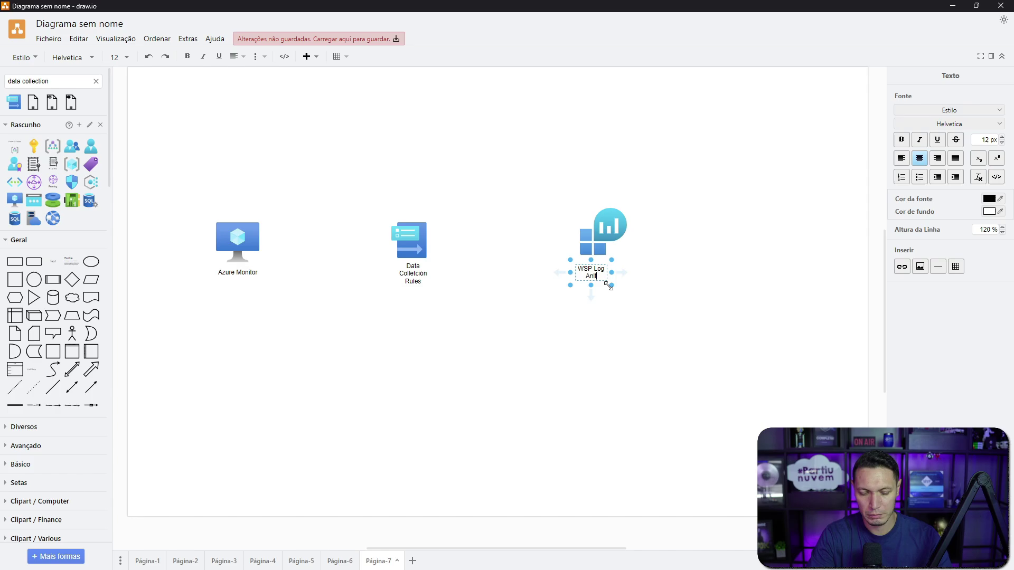
text(lts)
click(714, 311)
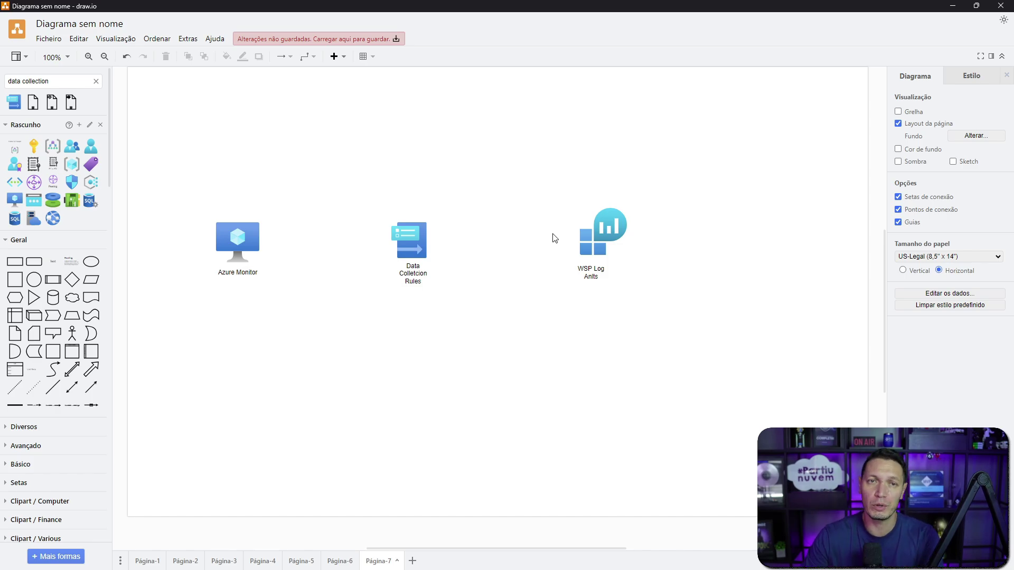
click(248, 235)
click(393, 207)
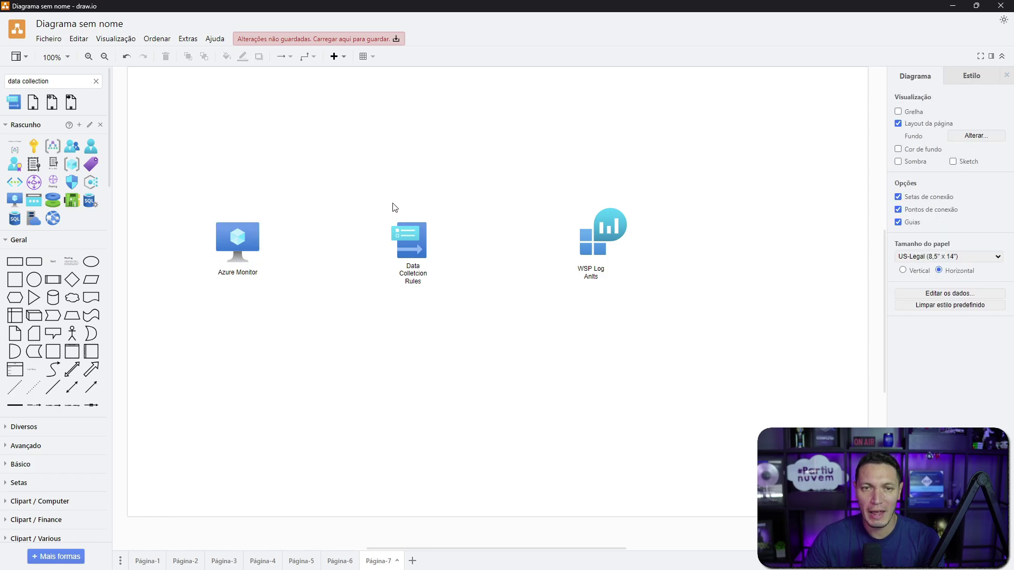
Step: Connect the Azure Monitor icon to the data collection icon with an arrow
click(253, 236)
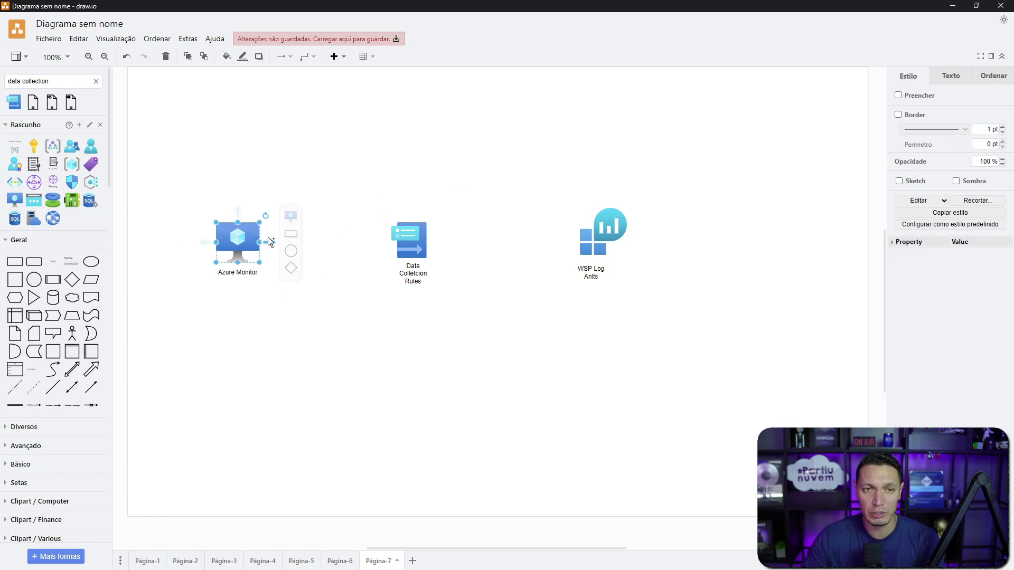
drag(271, 243, 394, 241)
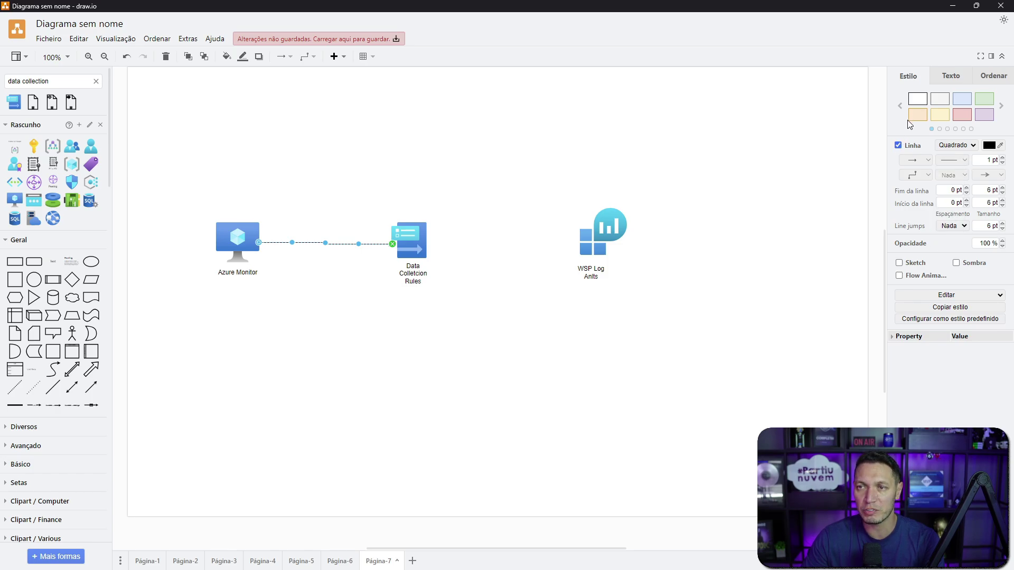
click(962, 176)
click(687, 126)
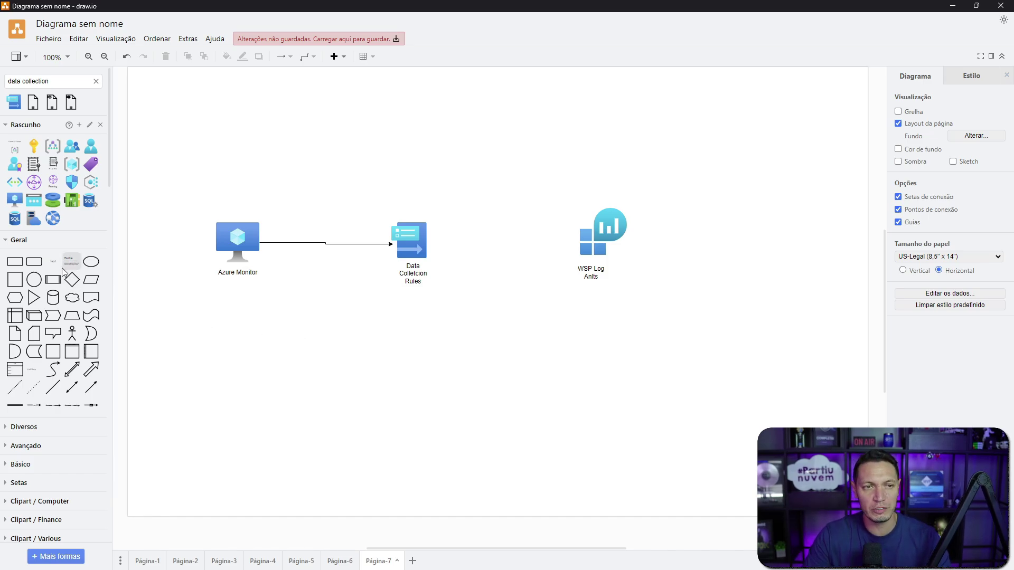
Step: Add a text box below the Data Collection Rules label reading "Perf" and "Logs Windows Event V", and widen it to fit
drag(53, 261, 400, 312)
double_click(412, 317)
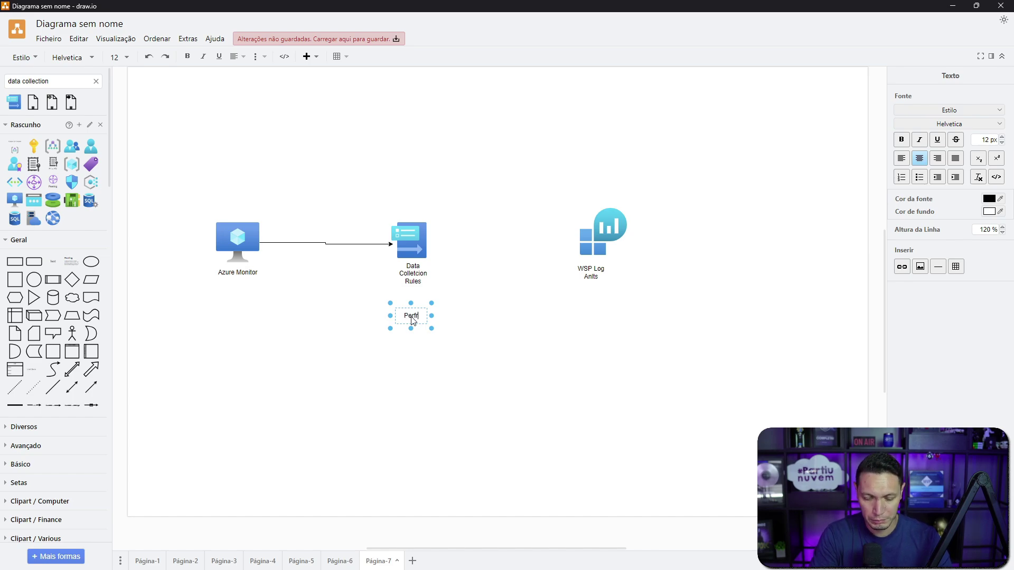
key(Escape)
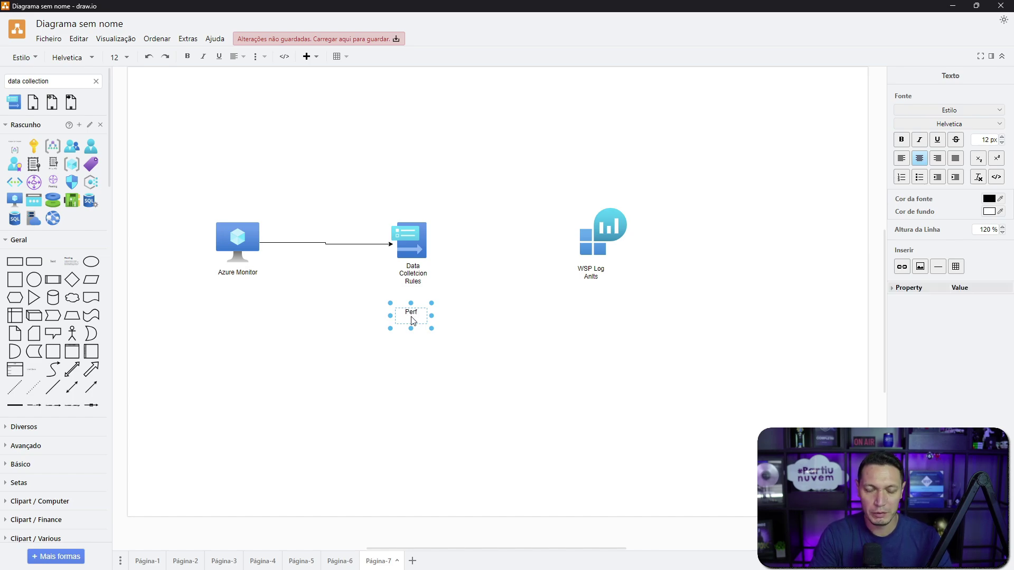
text(Logs)
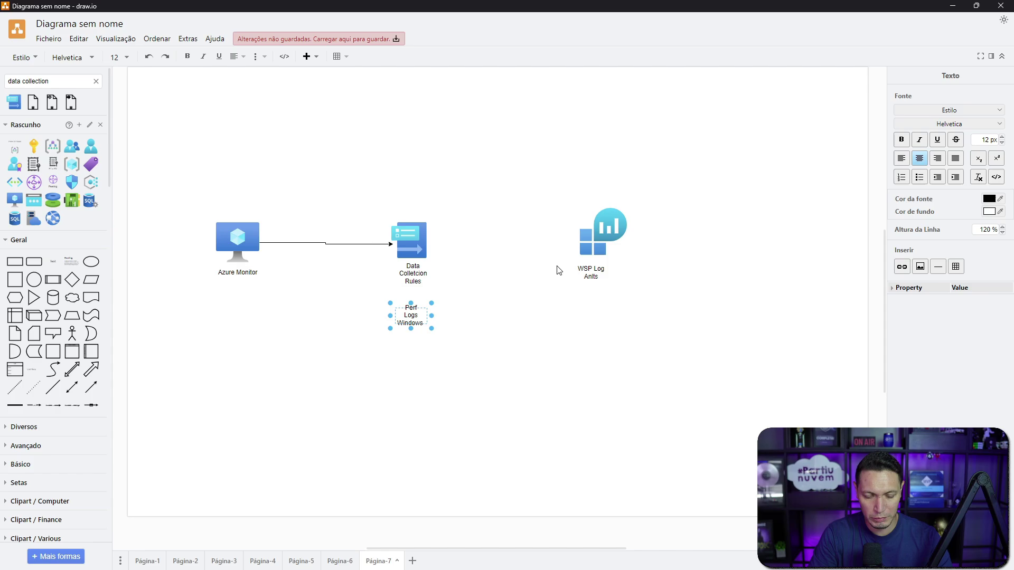
text(Windows Event V)
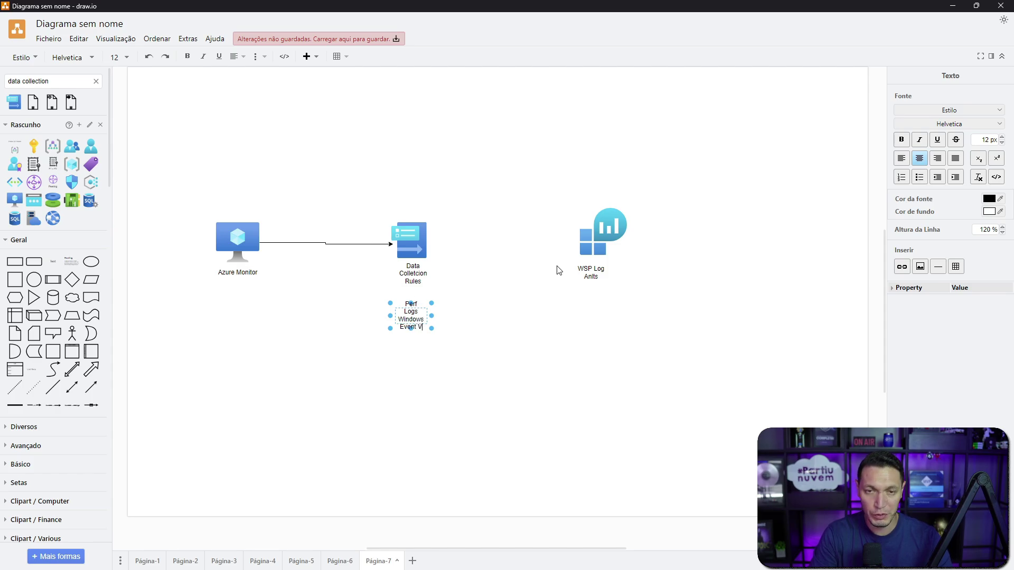
drag(433, 317, 488, 316)
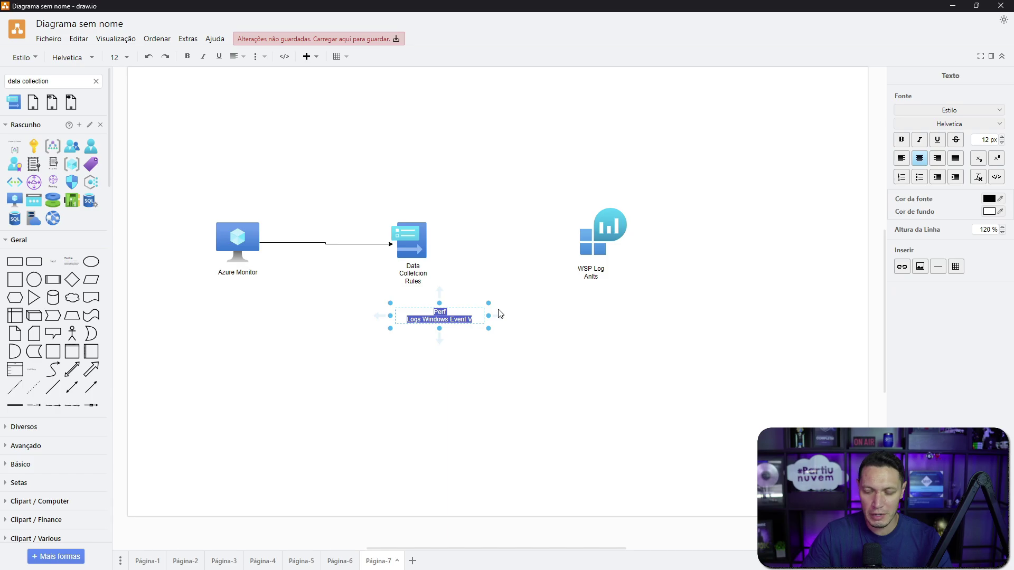
Step: Append the lines "Linux Syslog" and "IIS" to the text box below the Data Collection Rules label
key(Right)
key(Return)
text(Linuz)
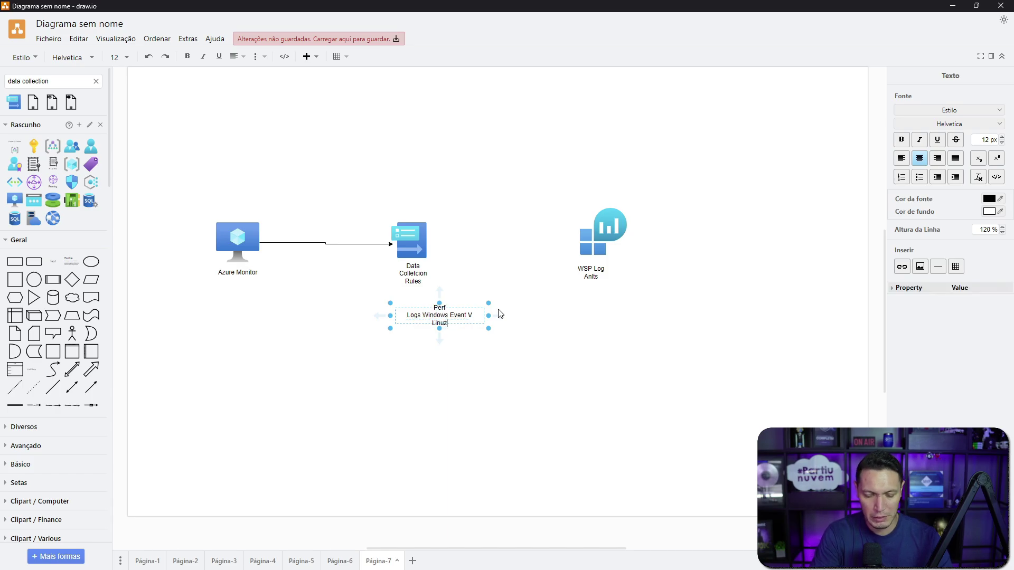
key(BackSpace)
text(x Syslog)
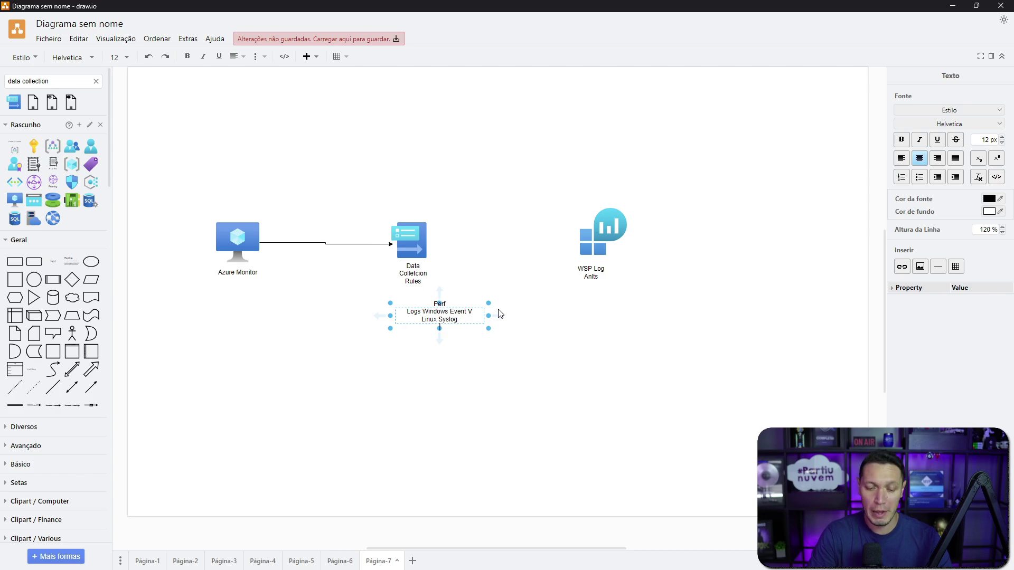
key(Return)
text(IIS)
key(Return)
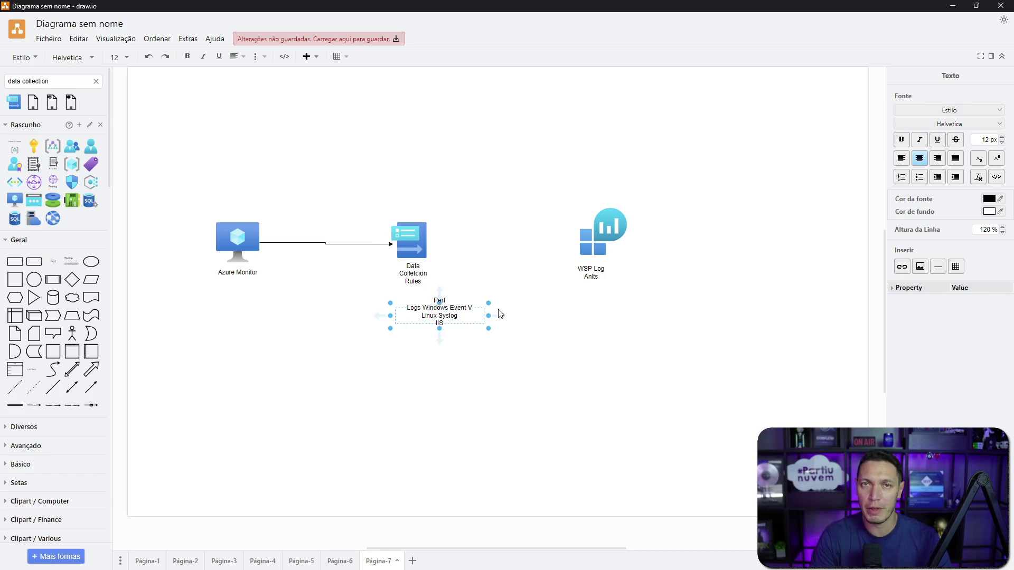
click(554, 355)
Step: Move the log types text lower under the data collection icon and draw an arrow to it from the Data Collection Rules label
drag(457, 317, 427, 332)
click(553, 355)
drag(419, 282, 413, 323)
click(456, 410)
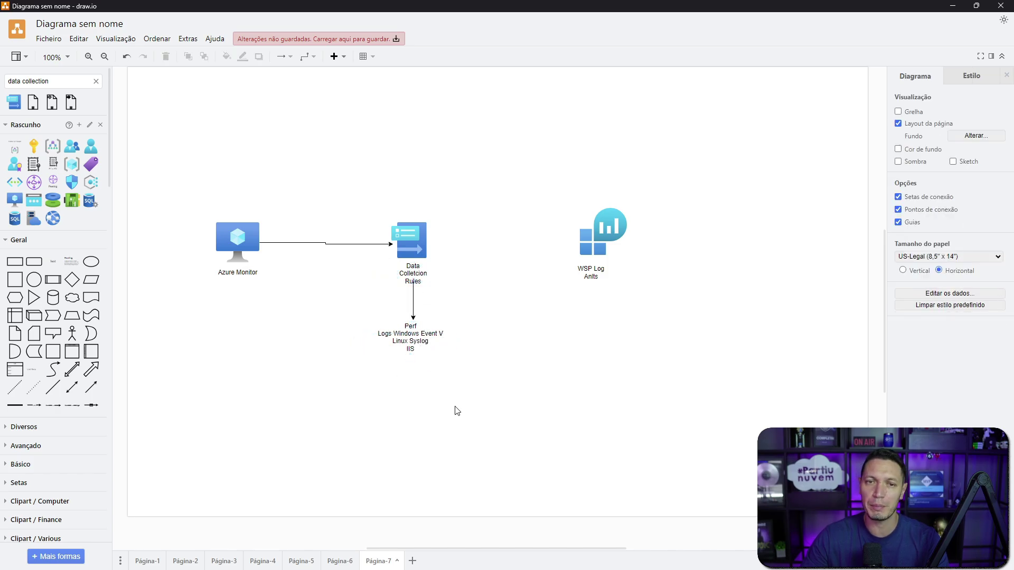
Step: Nudge the Data Collection Rules label up and shift the downward arrow's start to just below it
drag(415, 274, 414, 270)
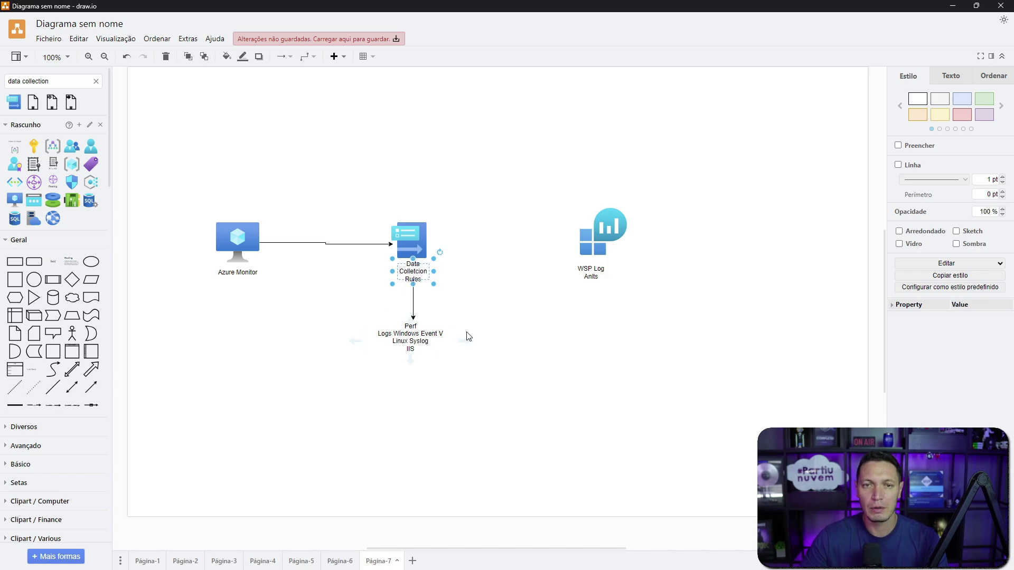
click(413, 309)
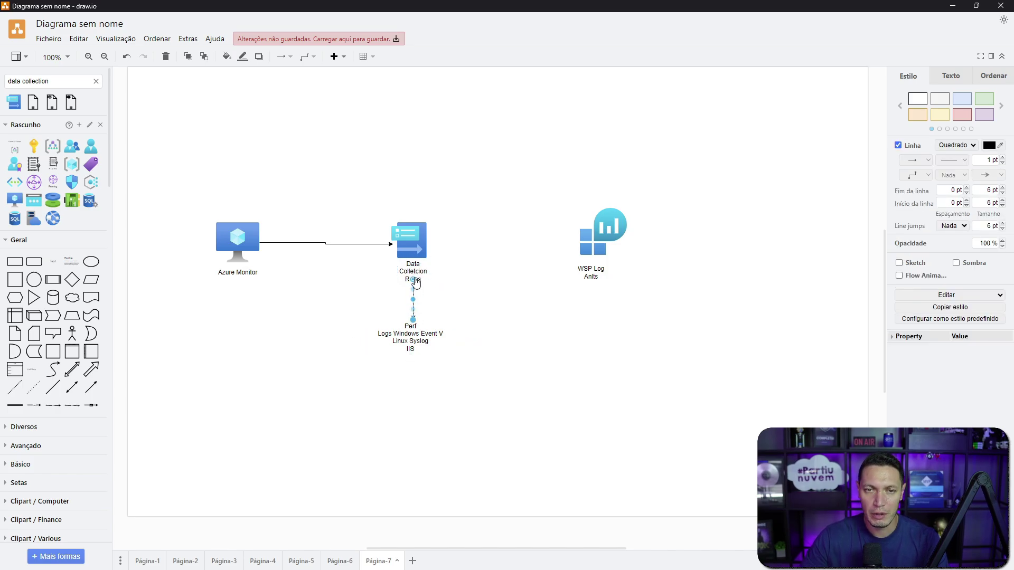
drag(414, 280, 414, 287)
click(464, 288)
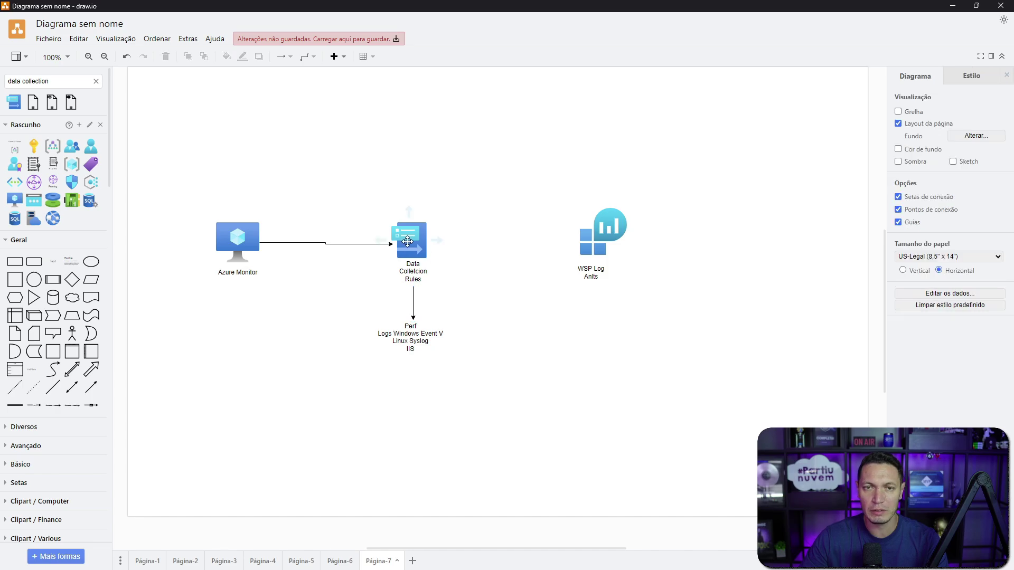
Step: Connect the data collection icon to the Log Analytics workspace icon with an arrow
click(407, 241)
drag(440, 242, 574, 243)
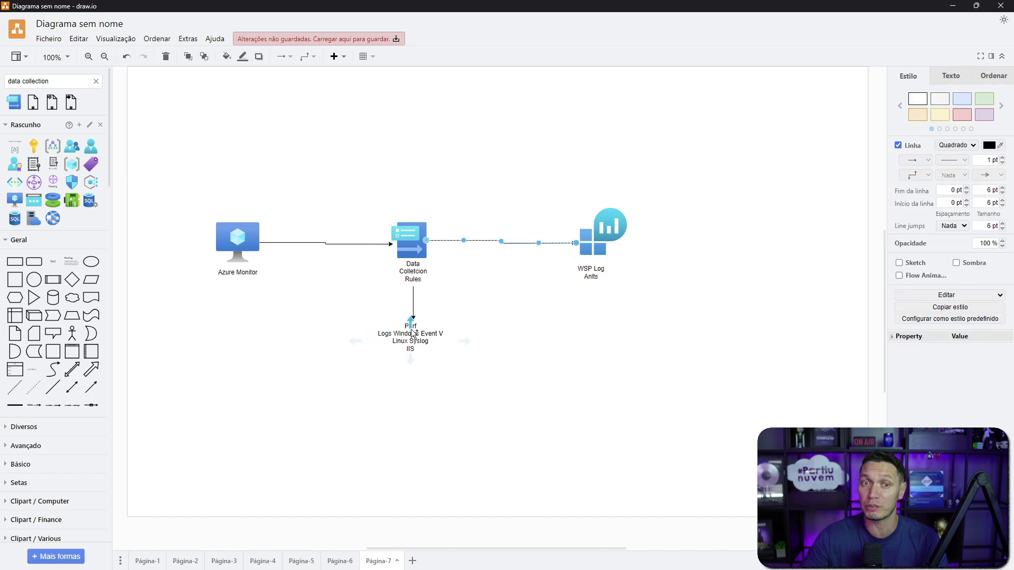
click(411, 387)
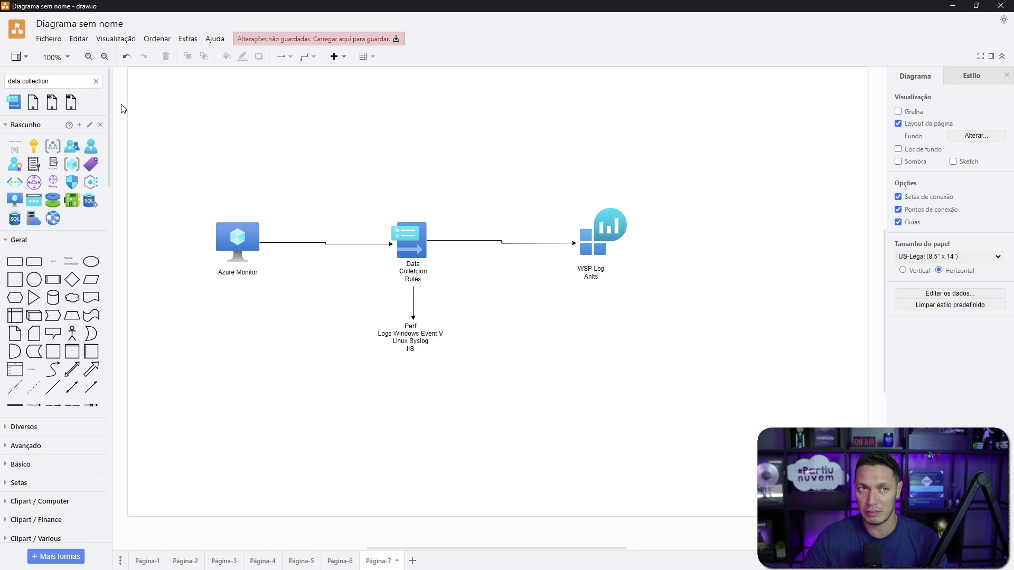
Step: Search the shape library for "insights" and place the purple Application Insights icon above the data collection icon
double_click(52, 81)
key(BackSpace)
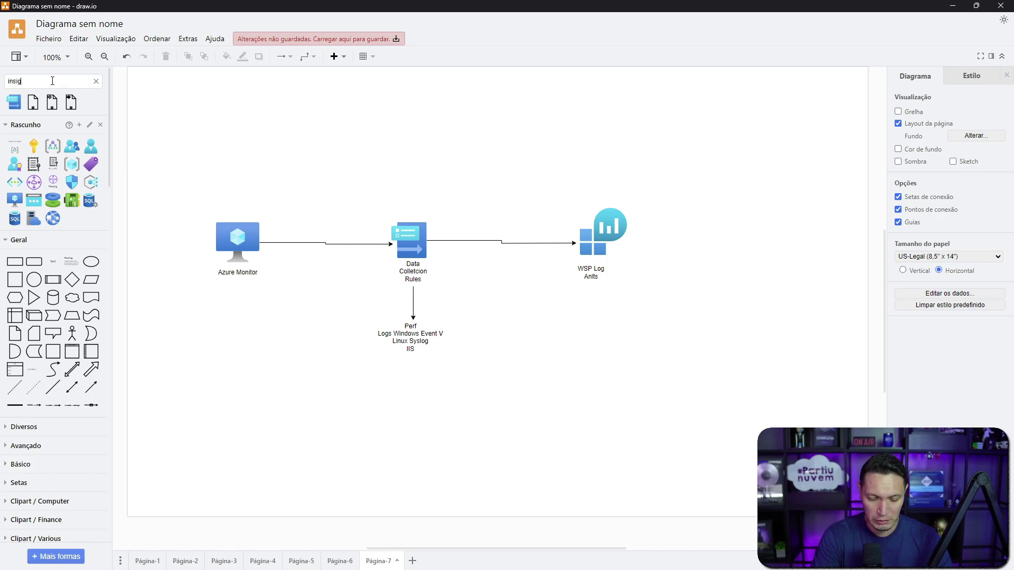
text(insights)
key(Return)
mouse_move(64, 104)
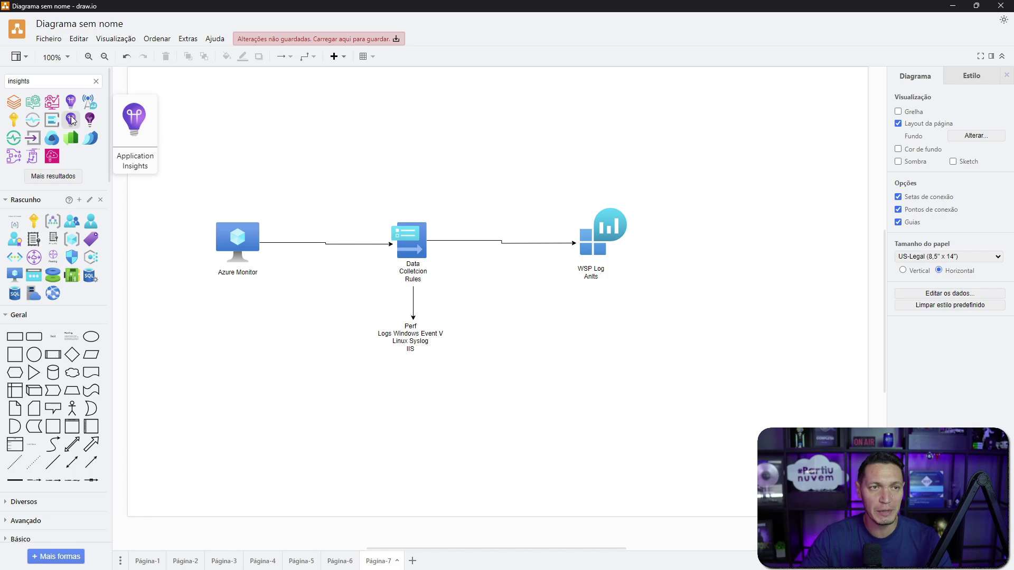
click(54, 177)
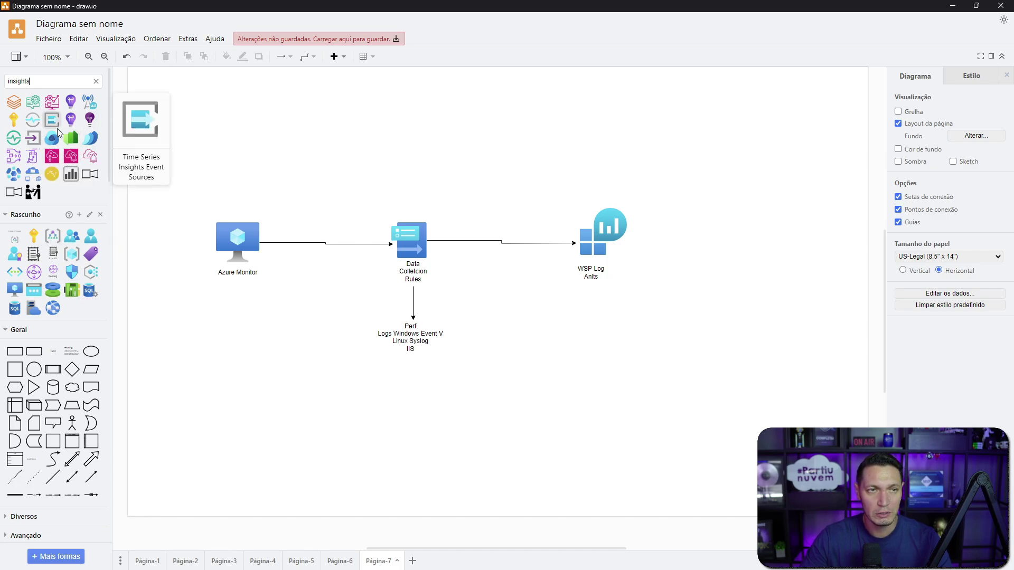
drag(72, 121, 399, 158)
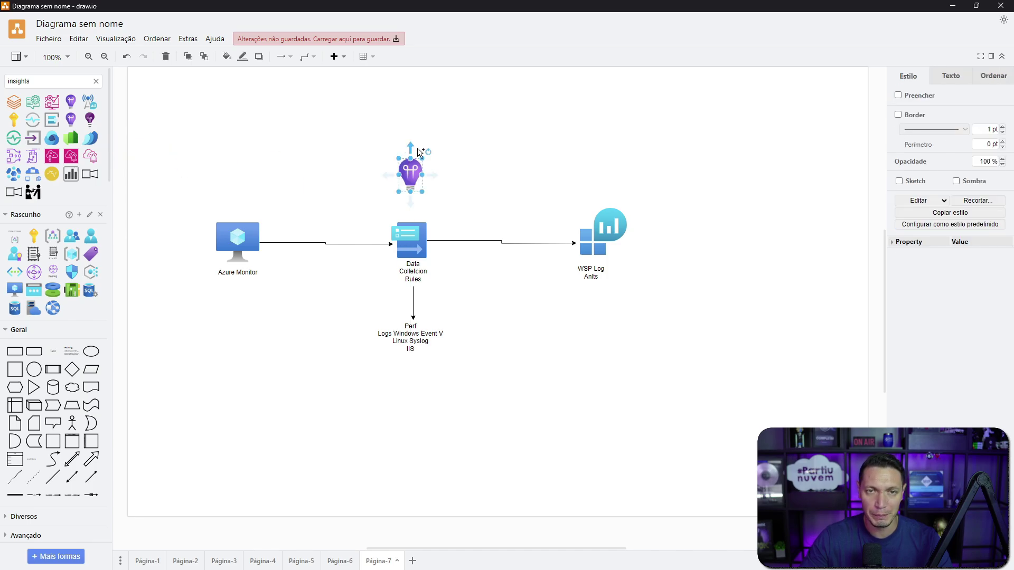
click(449, 143)
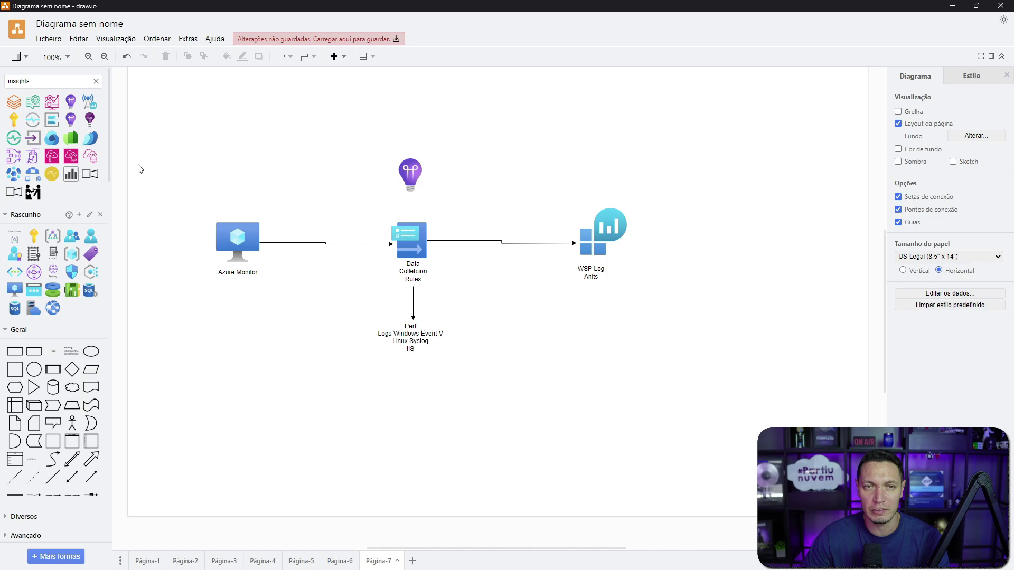
Step: Add a text label reading "Insights" below the light bulb icon, and move the icon and label higher
drag(53, 351, 397, 199)
double_click(413, 203)
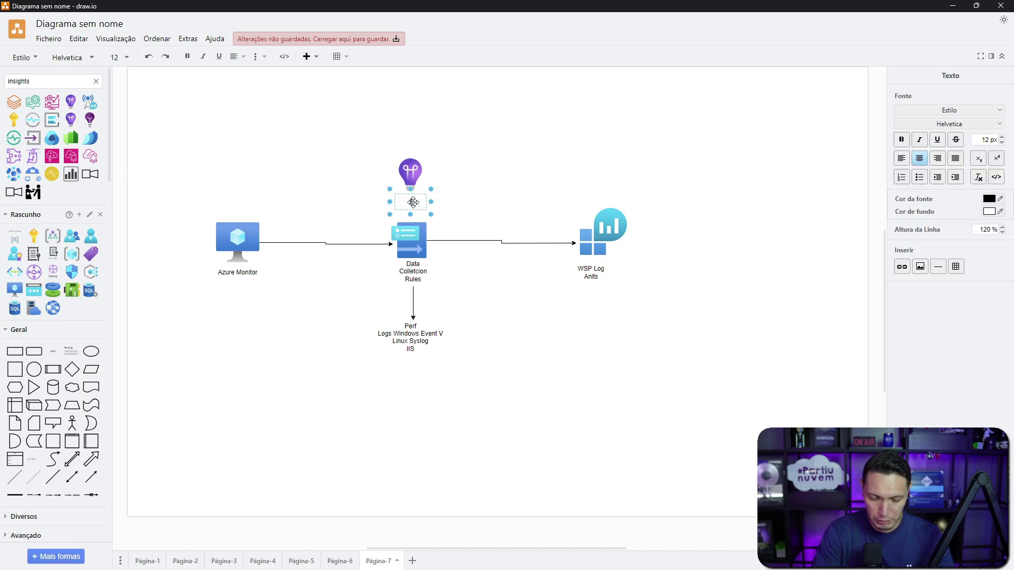
text(Insights)
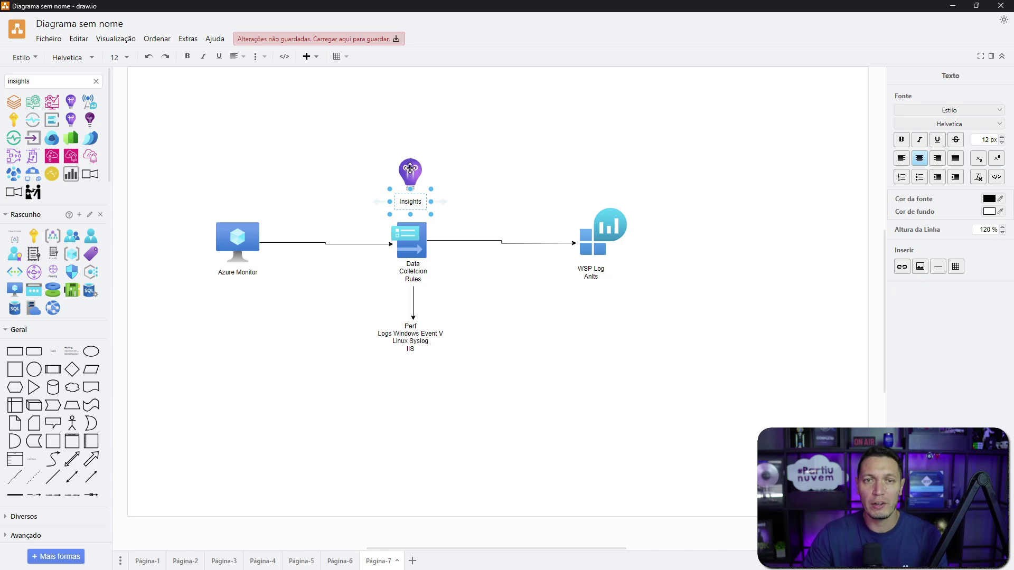
drag(417, 168, 415, 139)
drag(412, 202, 409, 171)
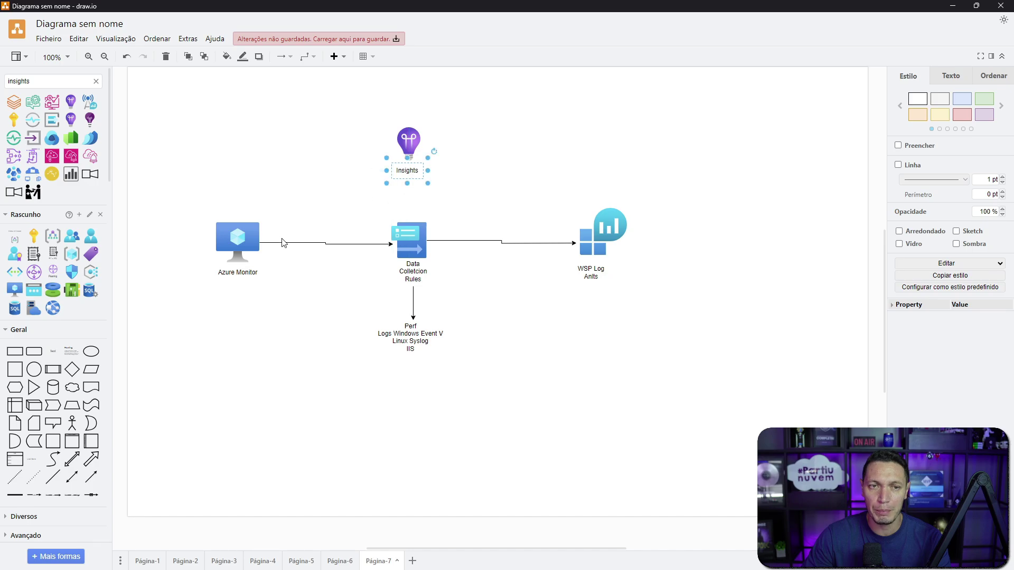
Step: Connect the Azure Monitor label to the Insights icon with an arrow routed around the left side of the Azure Monitor icon
click(238, 272)
drag(204, 273, 395, 139)
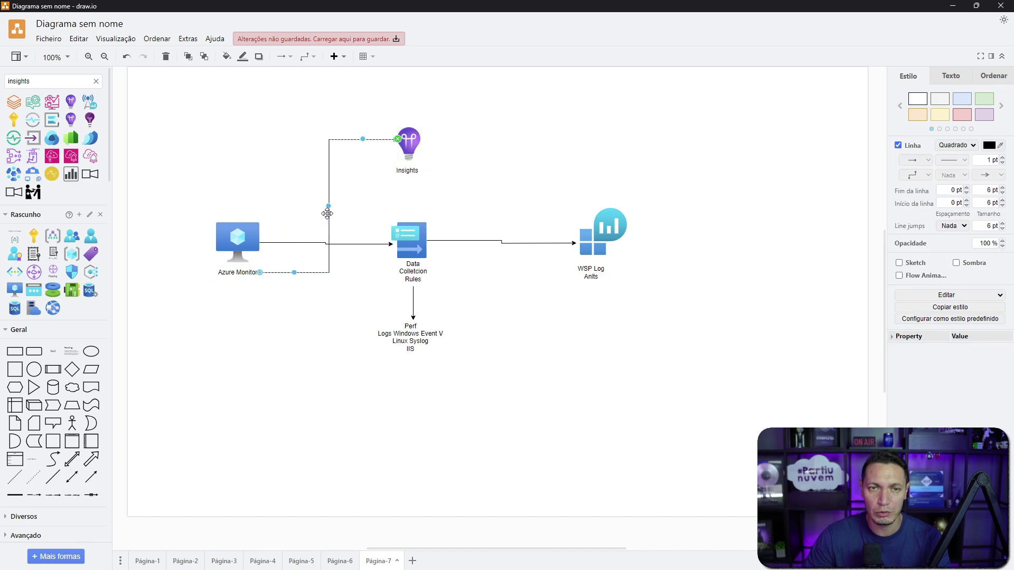
drag(329, 206, 197, 210)
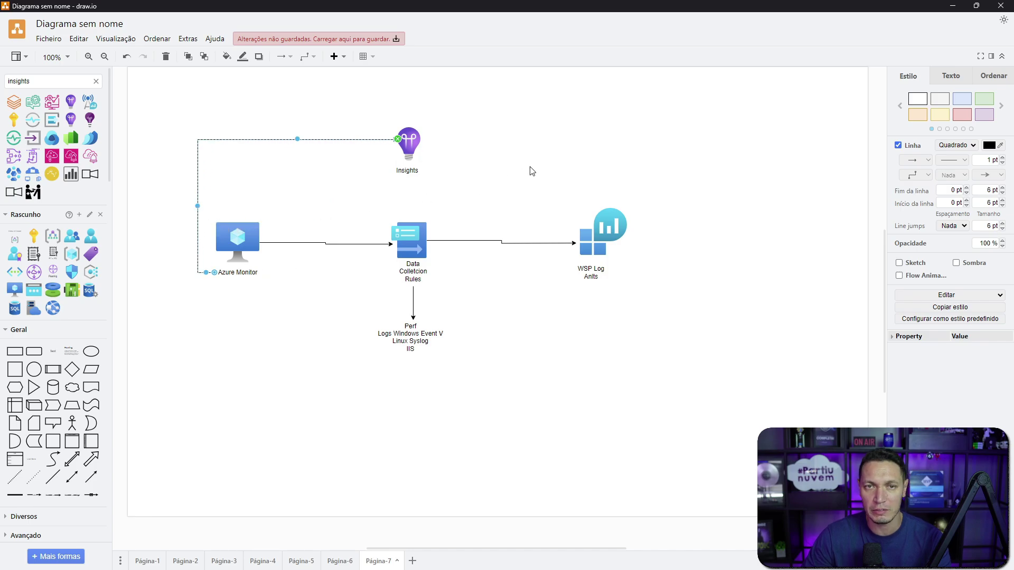
click(532, 171)
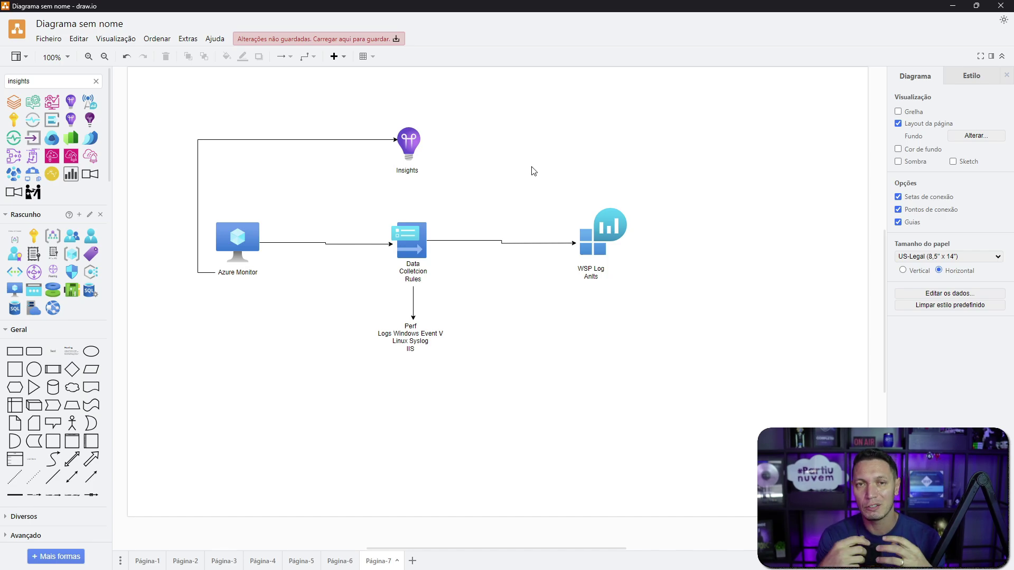
Step: Search the shape library for "map" and place the blue Map icon above and to the right of the Insights icon
double_click(53, 79)
text(map)
key(Return)
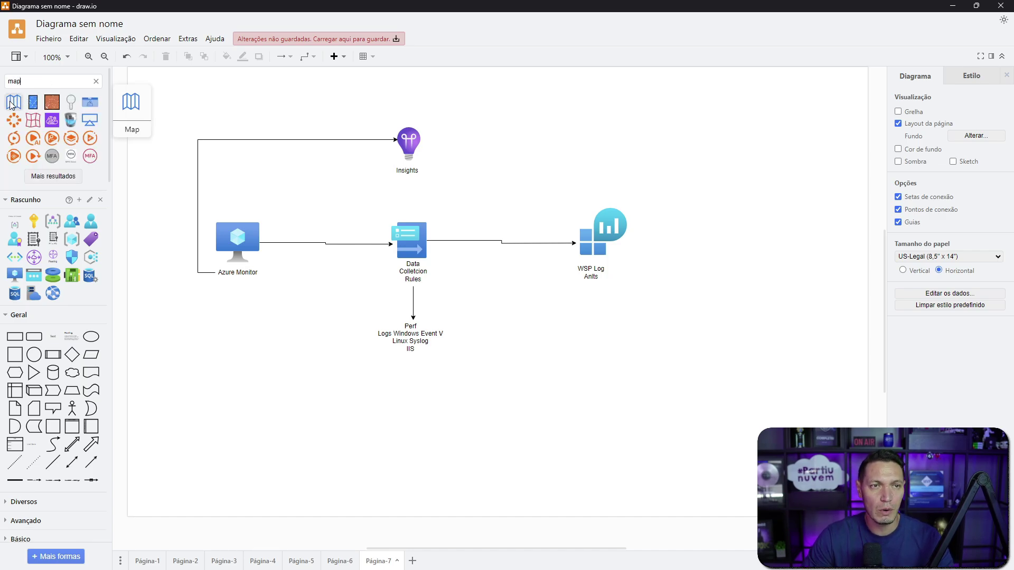
drag(14, 102, 496, 109)
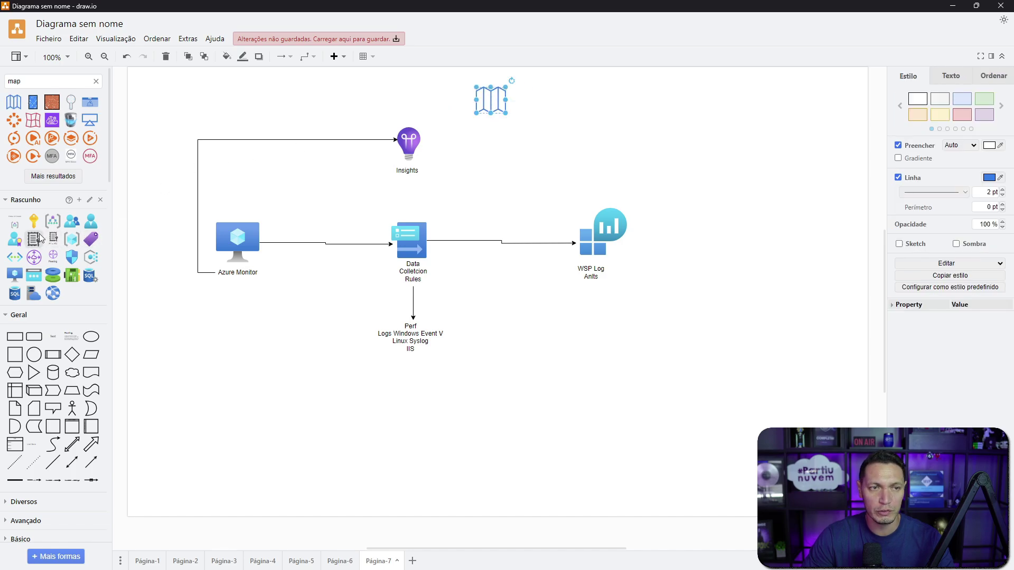
Step: Add a text label reading "Map" to the right of the map icon
drag(53, 336, 523, 102)
double_click(526, 102)
text(Map)
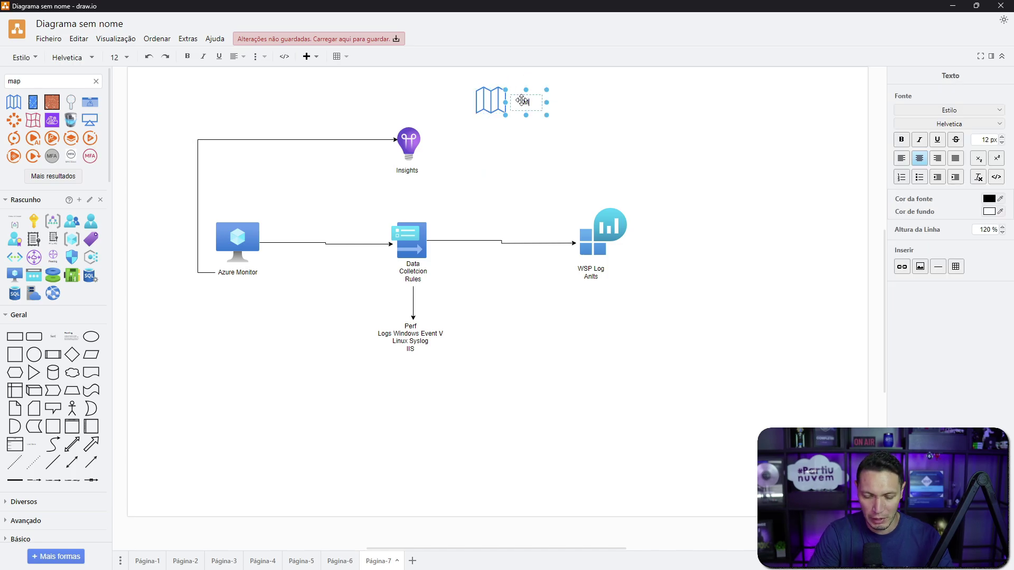
click(681, 113)
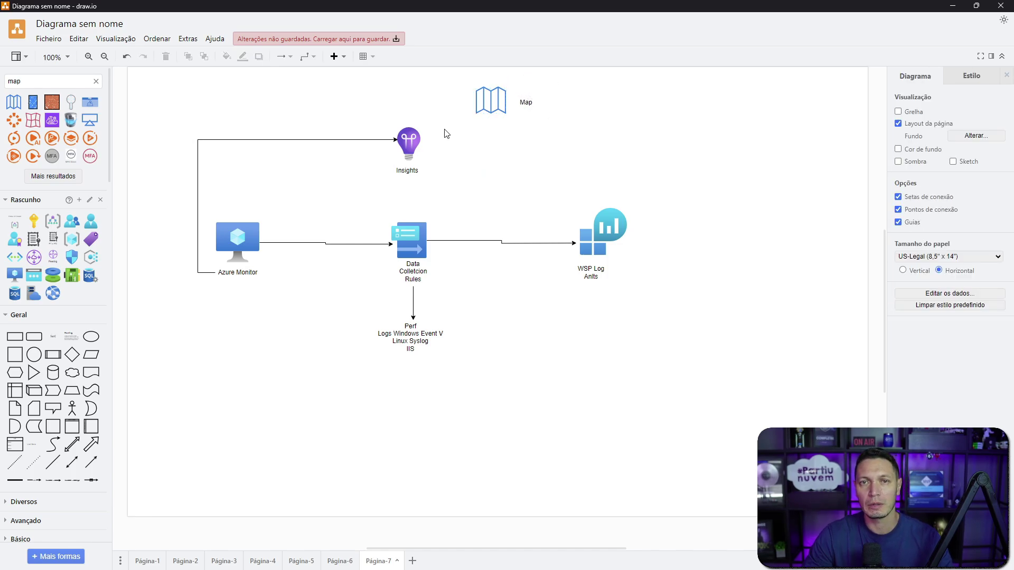
Step: Connect the Insights icon to the bottom of the map icon with an arrow, and move the Map label closer to its icon
click(412, 142)
drag(421, 141, 489, 114)
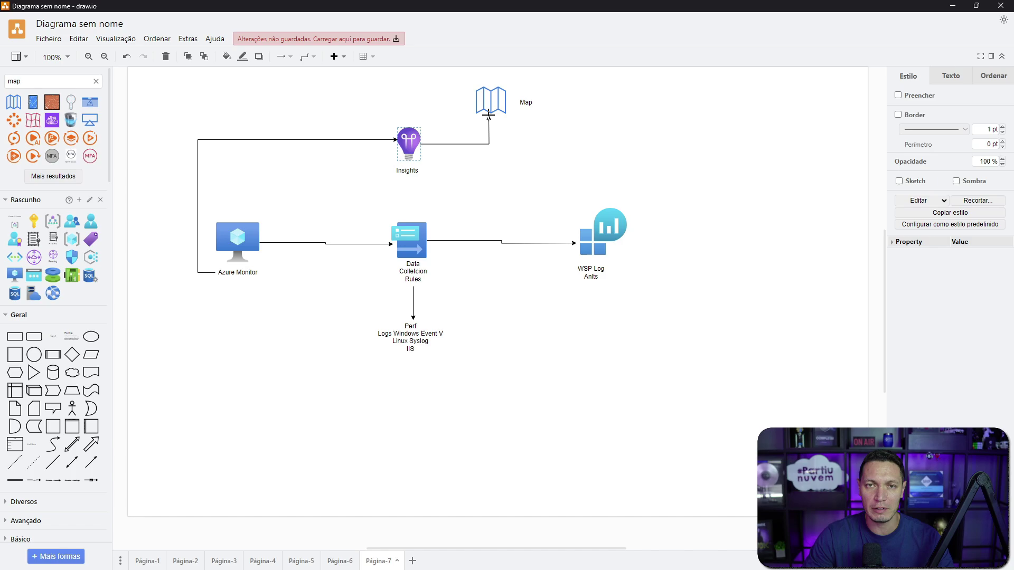
click(526, 145)
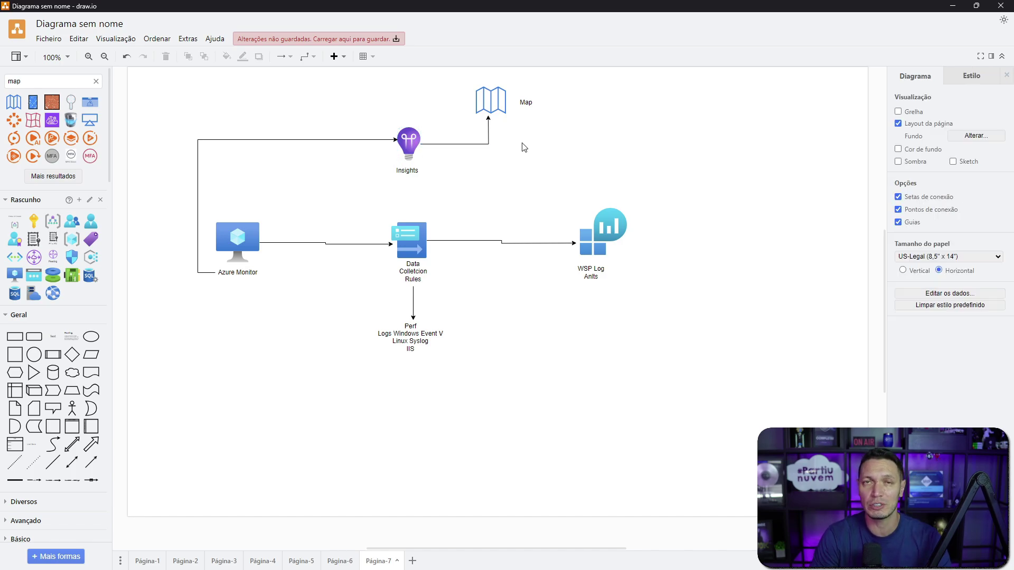
drag(525, 102, 523, 105)
click(650, 118)
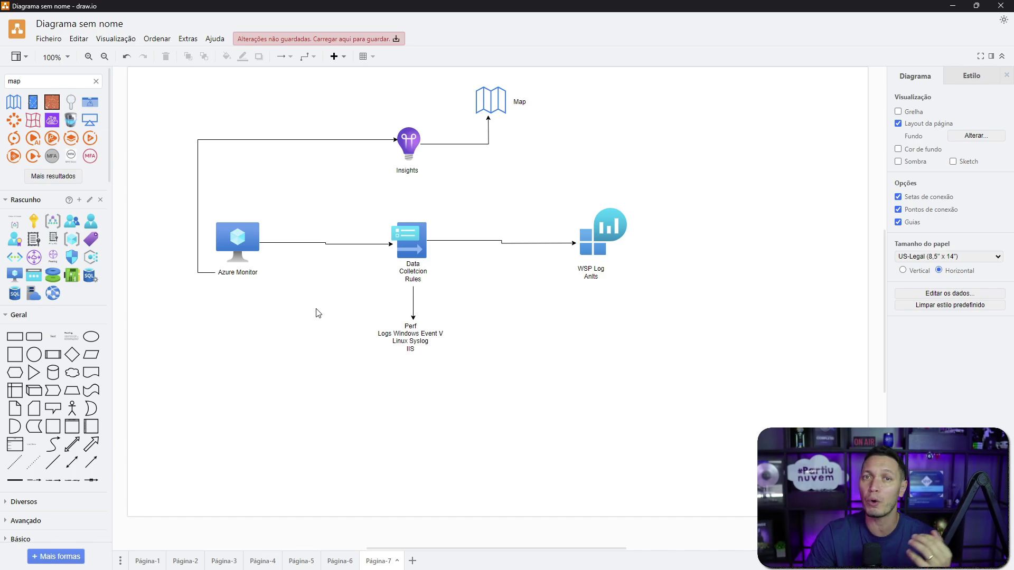
click(520, 103)
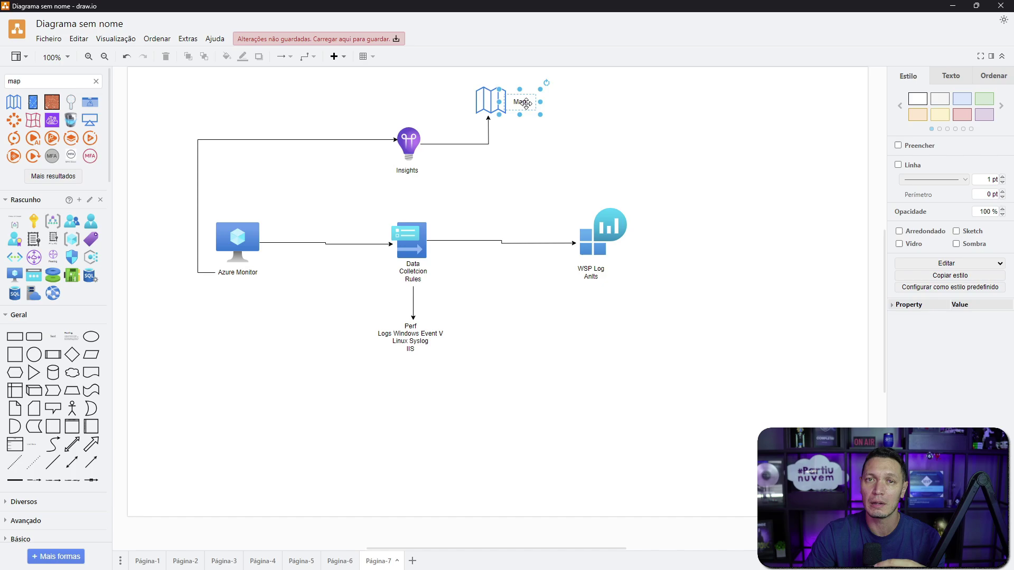
click(532, 165)
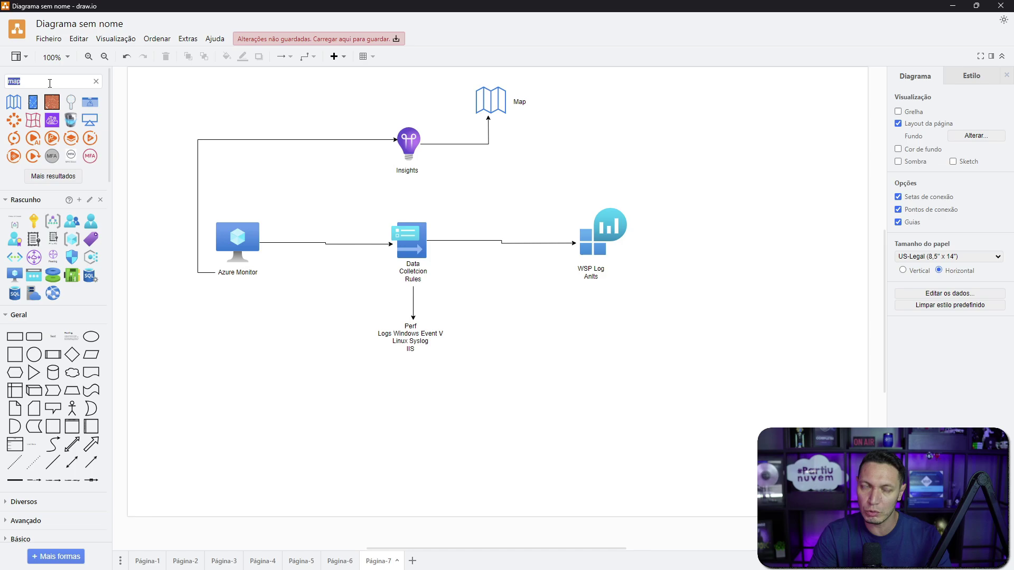
Step: Search the shape library for "diagnostic s" and clear the search term
text(diagnso)
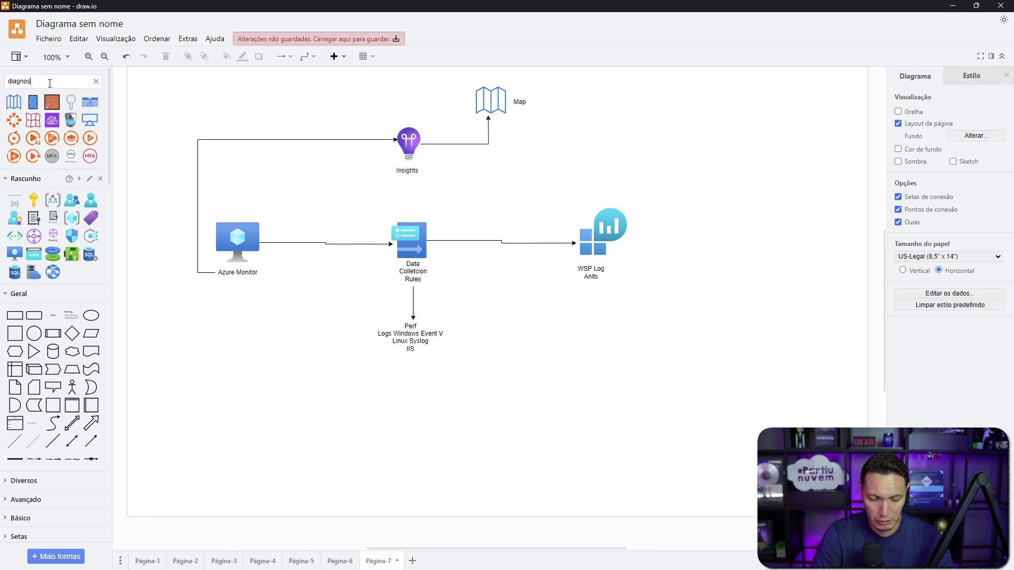
key(Return)
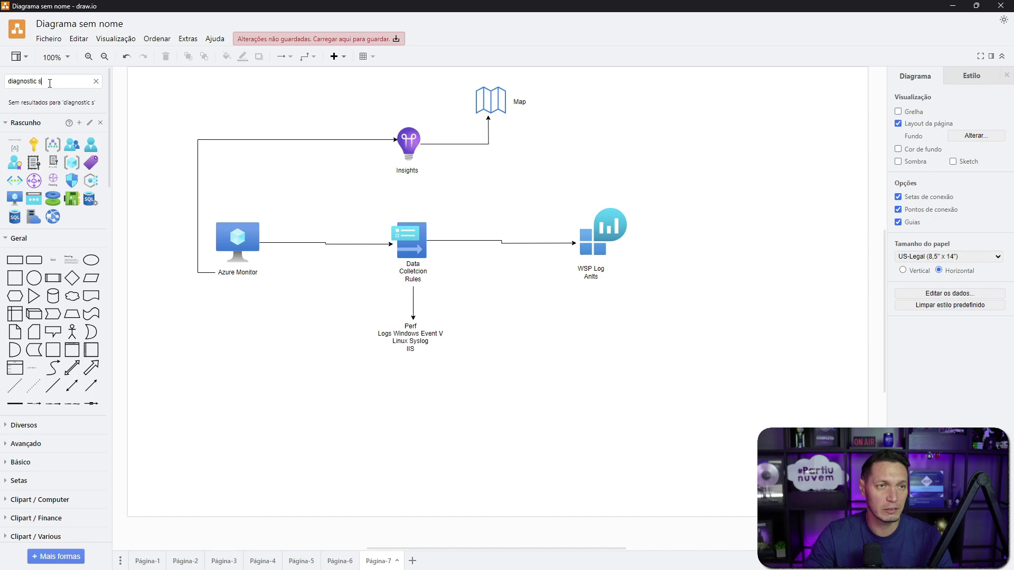
drag(63, 83, 7, 82)
key(BackSpace)
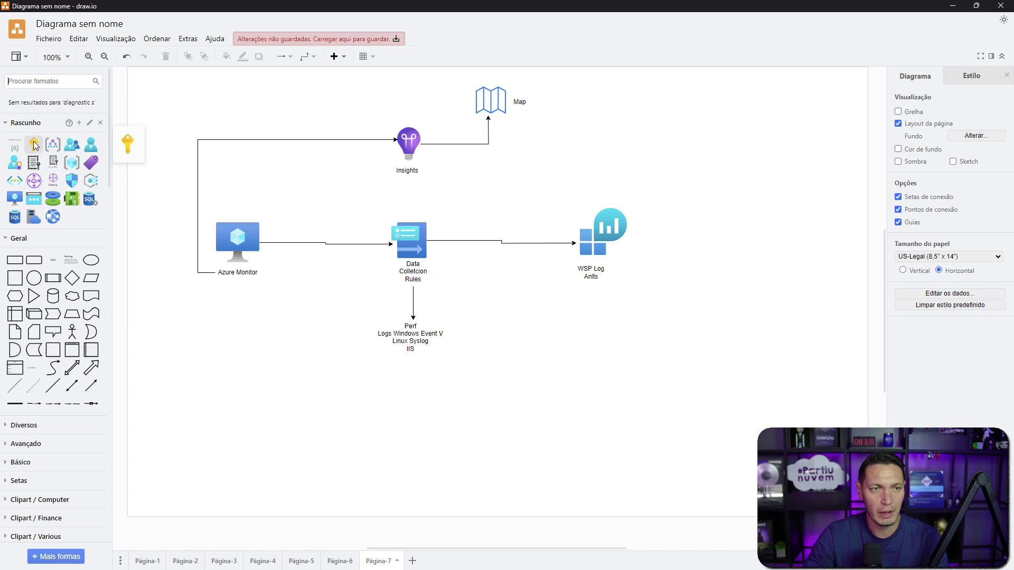
Step: Search the shape library for "settings" and place the green diagnostic settings icon below and to the right of the Azure Monitor icon
click(38, 82)
text(se)
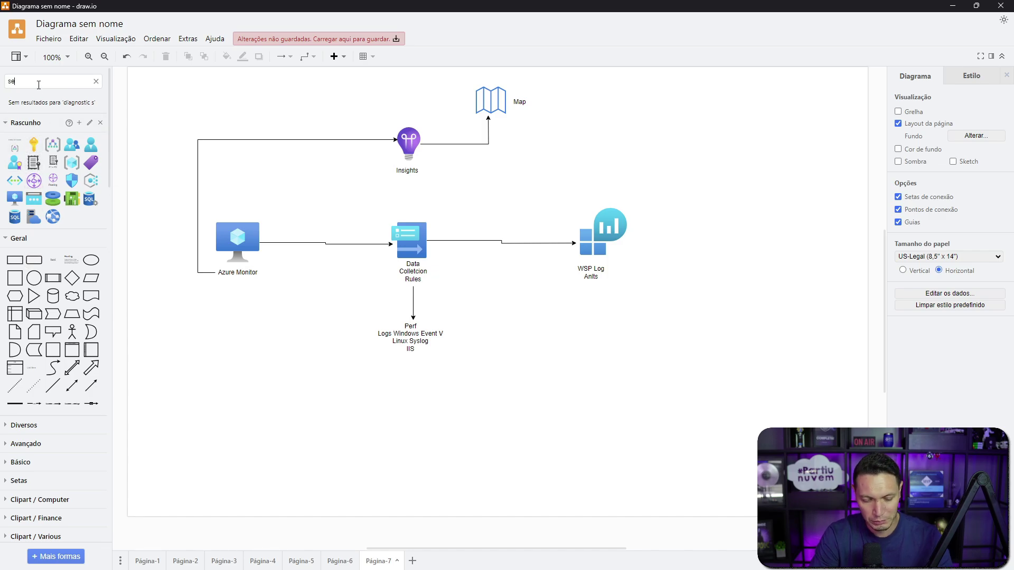
text(ttings)
key(Return)
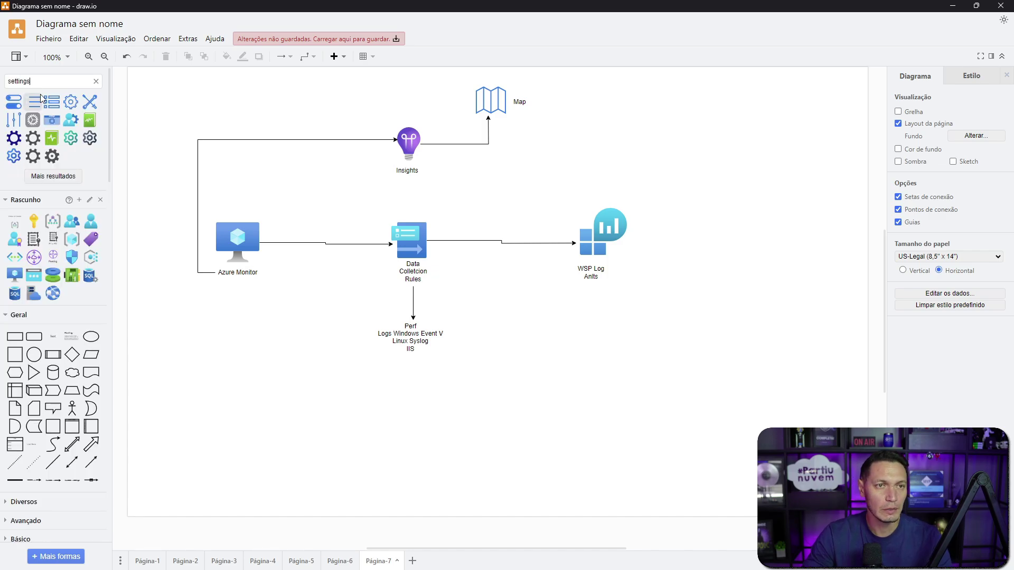
mouse_move(88, 125)
drag(88, 125, 289, 388)
click(292, 444)
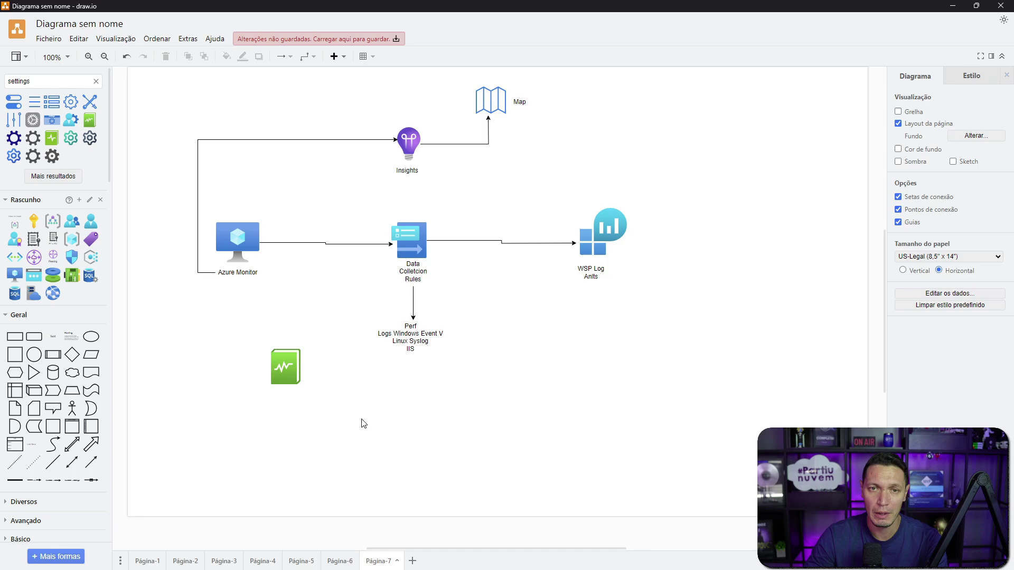
drag(299, 366, 299, 364)
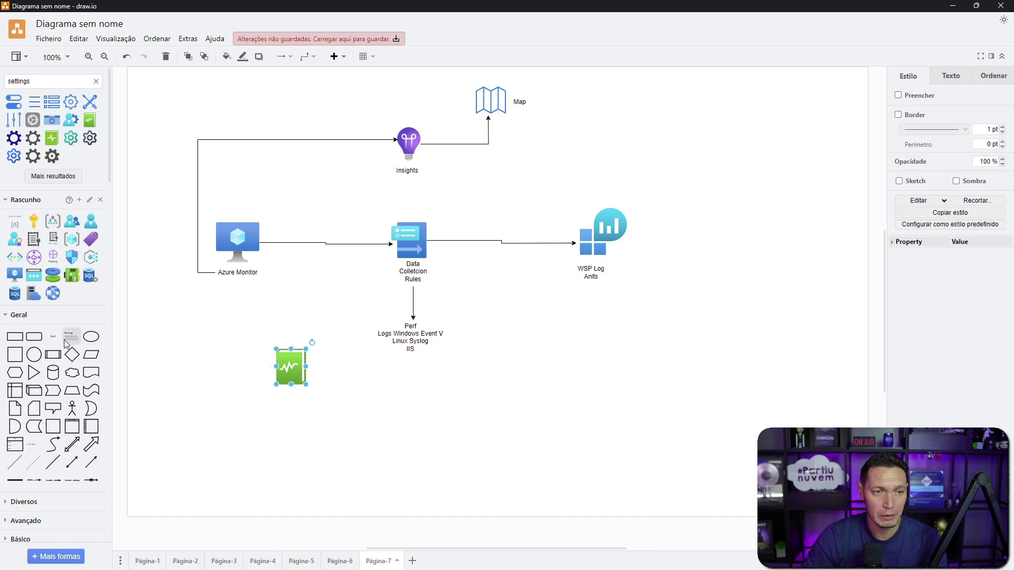
Step: Add a text label reading "Diagnsotic Settings" directly below the green diagnostic icon
drag(53, 336, 291, 400)
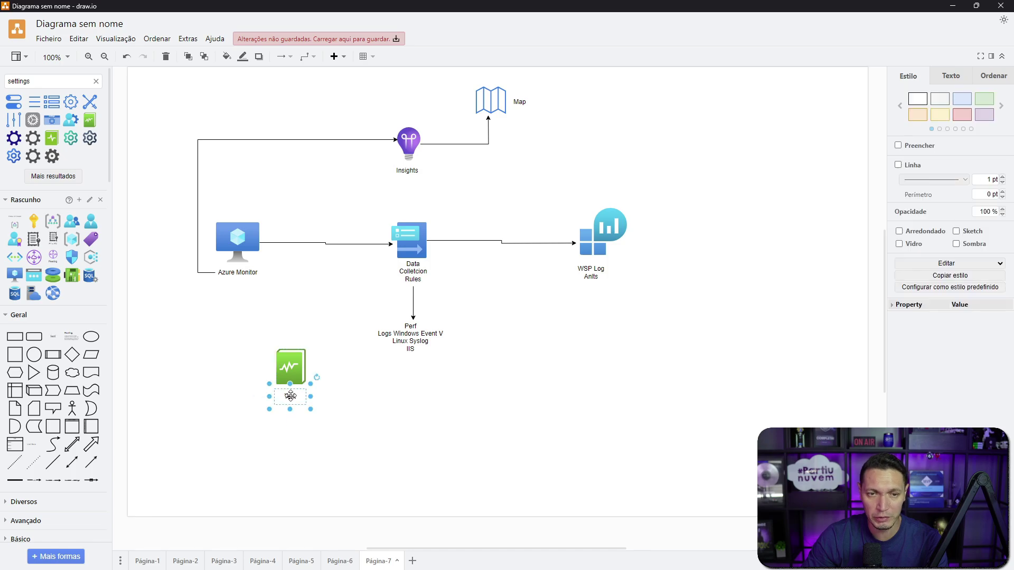
double_click(291, 400)
text(Dia)
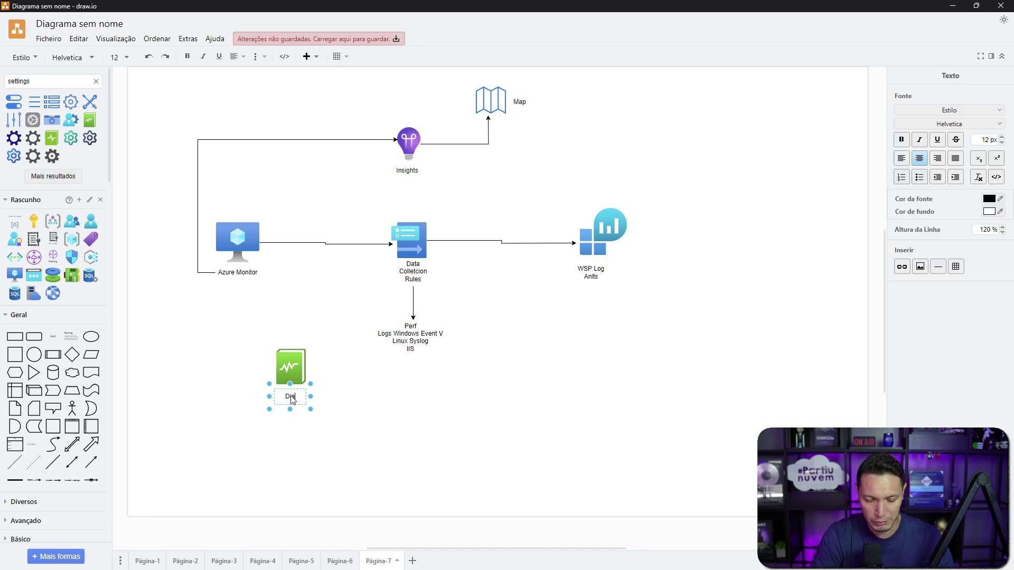
text(gnostic)
text(ettings)
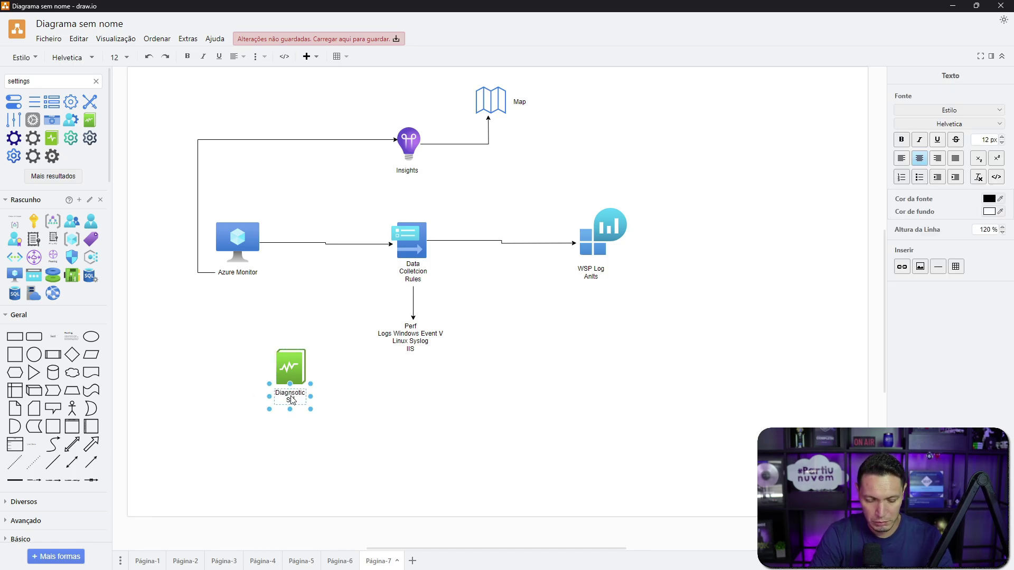
click(375, 375)
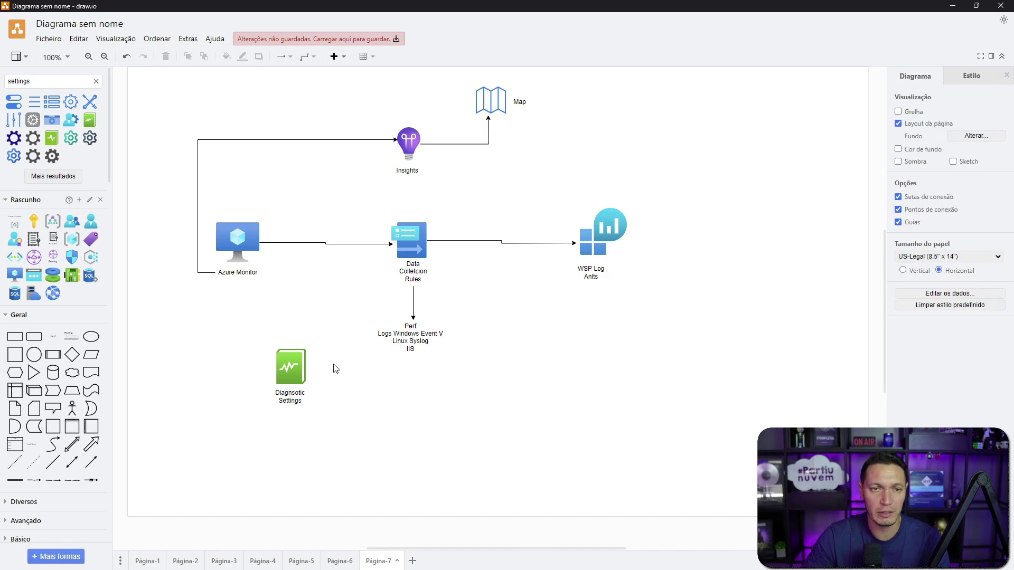
Step: Connect the Azure Monitor icon to the top of the green diagnostic settings icon with an arrow
click(291, 367)
click(248, 247)
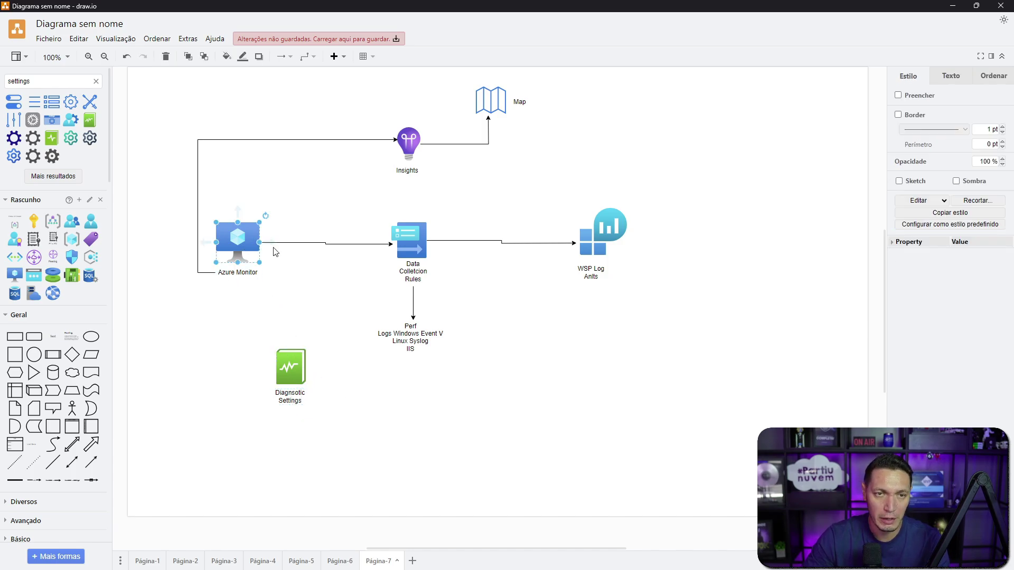
drag(270, 242, 291, 347)
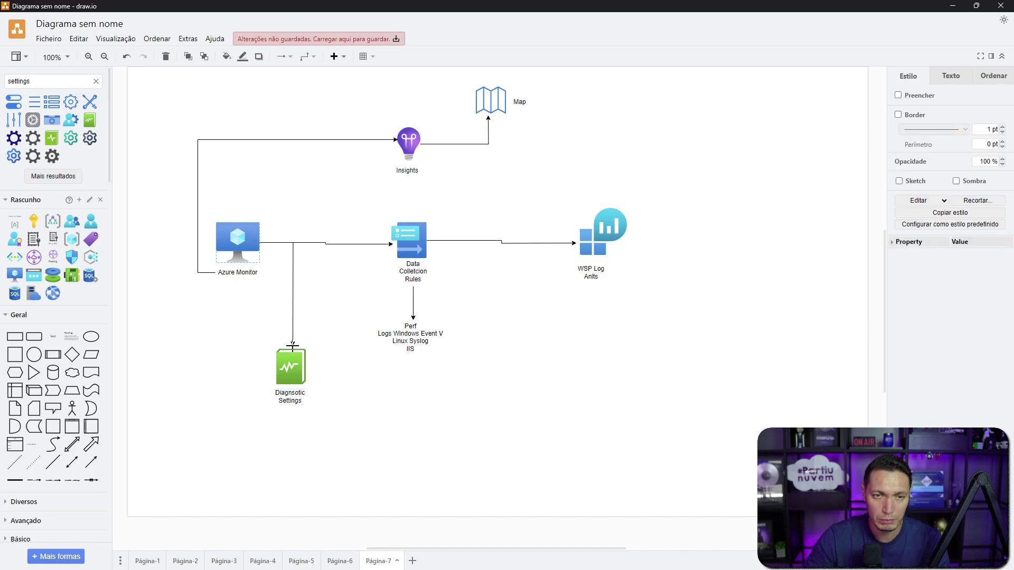
click(367, 430)
click(294, 372)
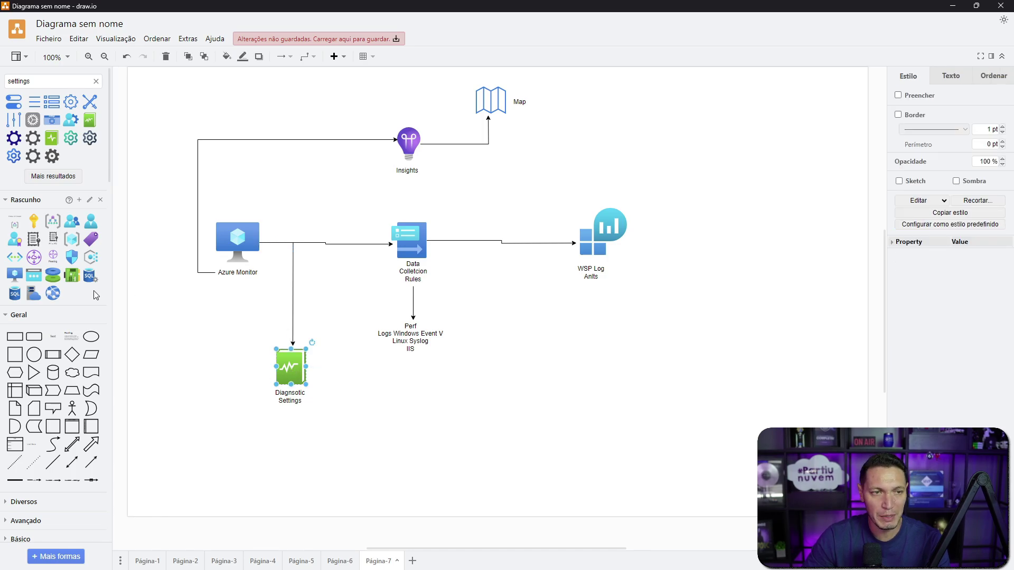
drag(30, 281, 368, 394)
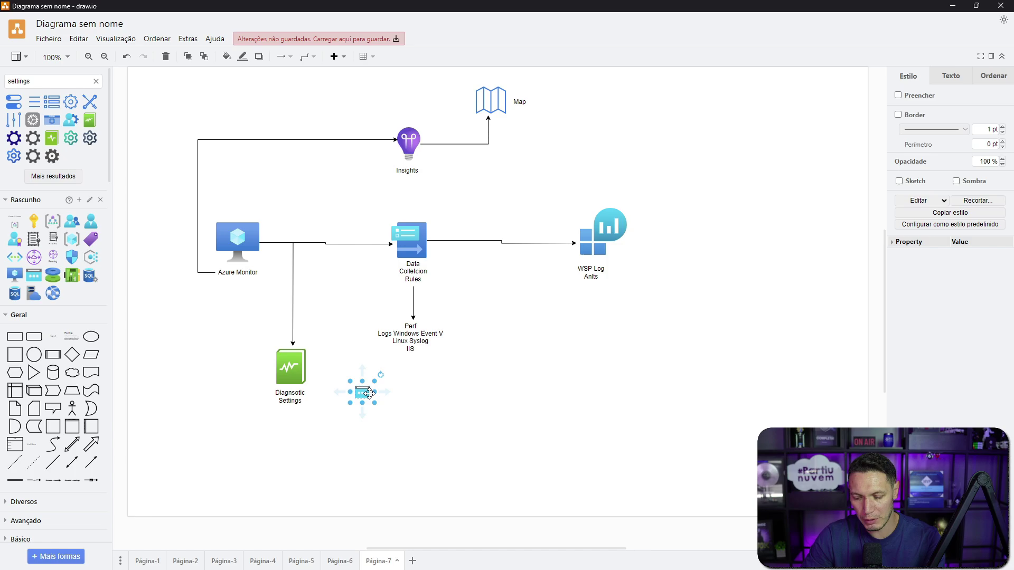
key(Delete)
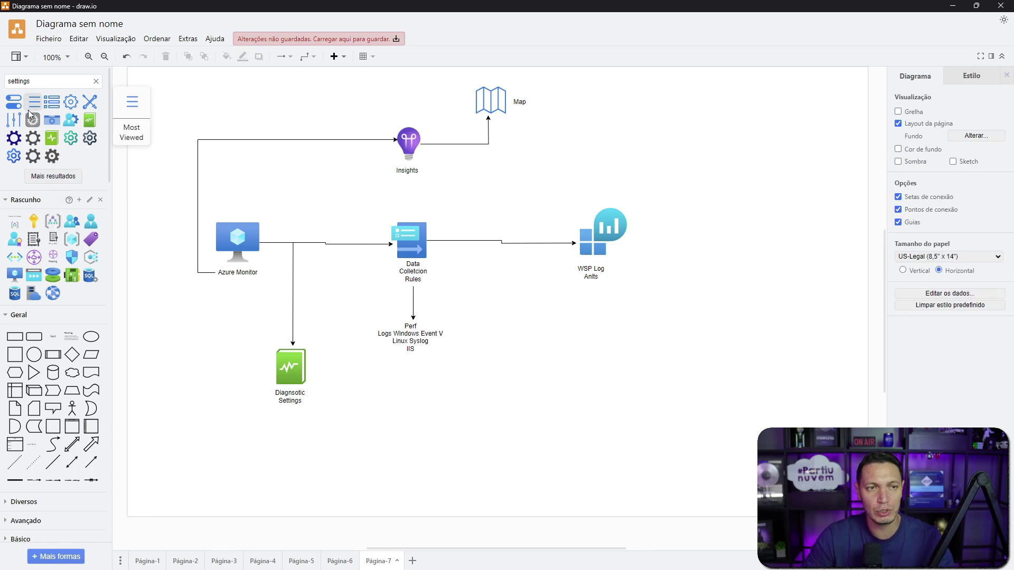
Step: Search the shape library for "storage account" and place the green storage account icon below and to the right of the diagnostic settings icon
double_click(46, 79)
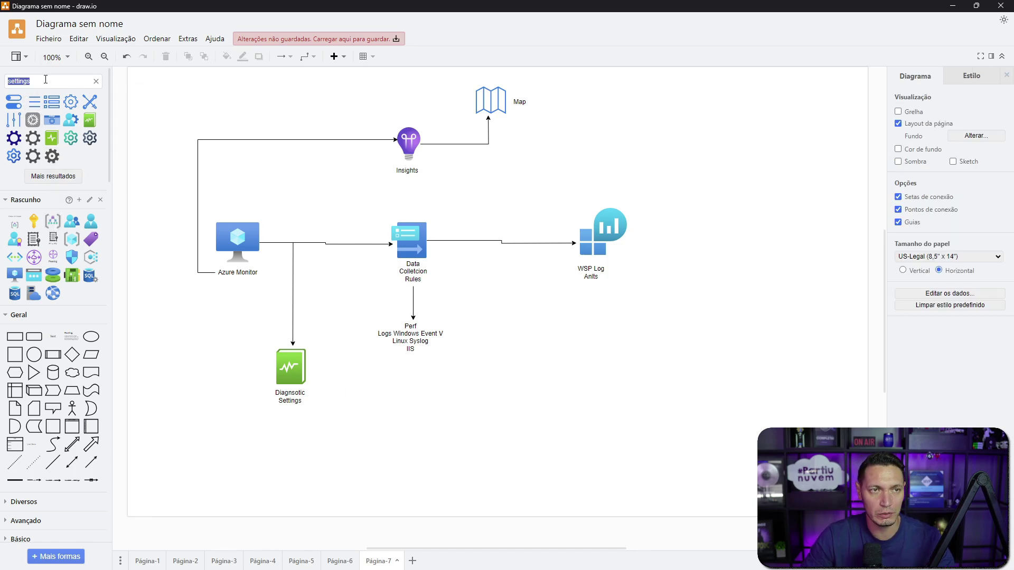
text(storage account)
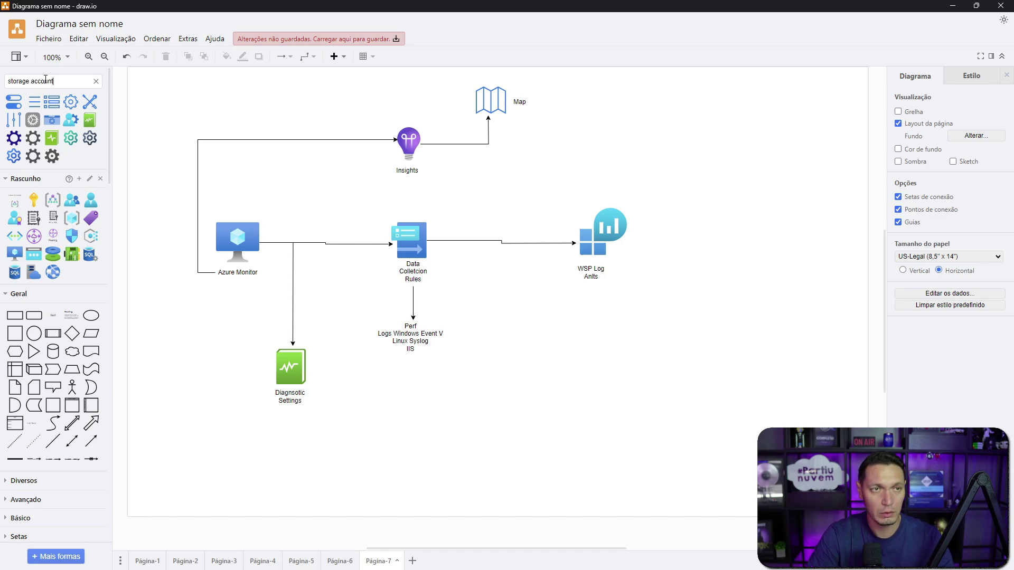
key(Return)
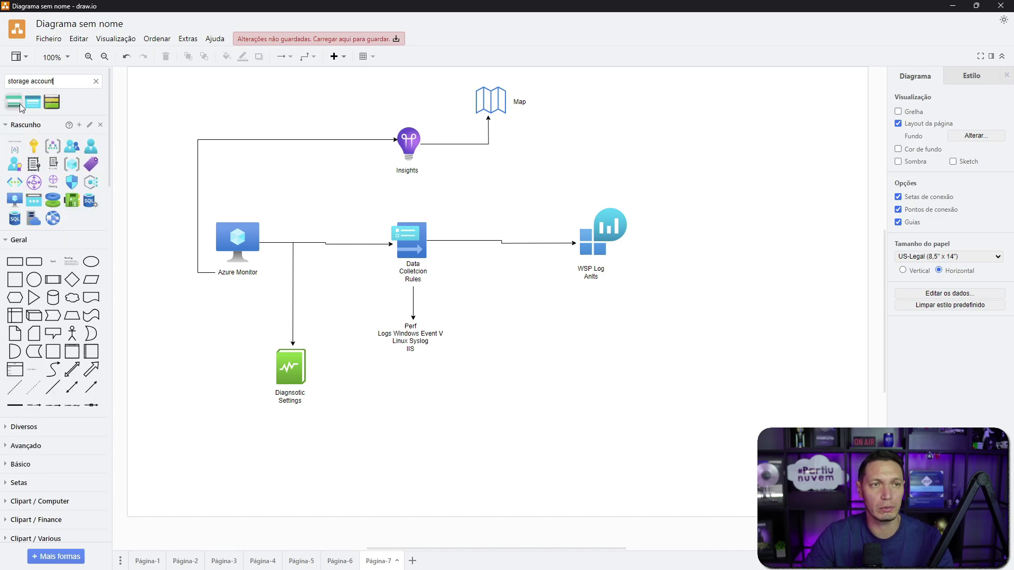
drag(14, 101, 396, 422)
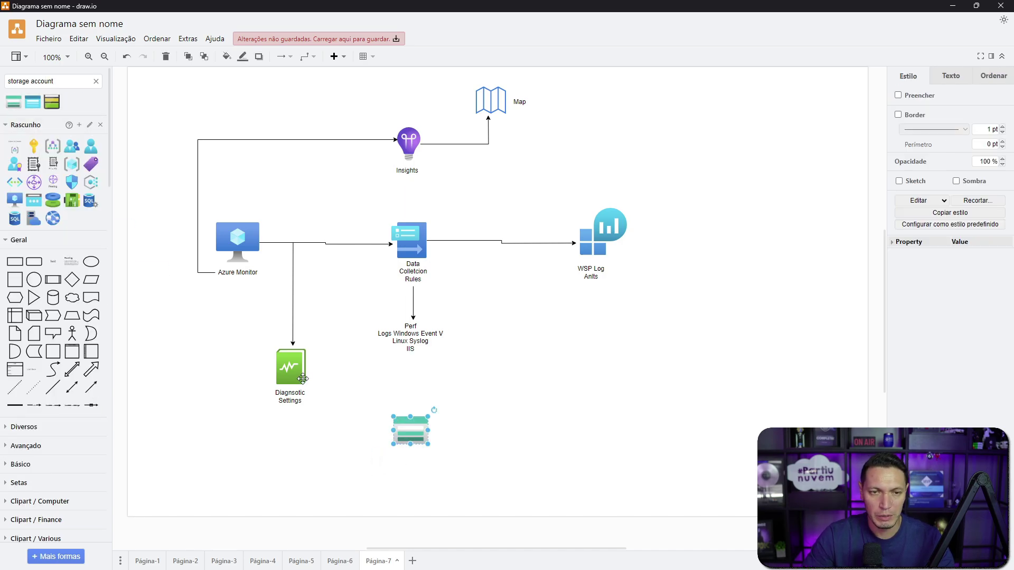
Step: Connect the diagnostic settings icon to the top of the storage account icon with an arrow
click(298, 369)
drag(319, 370, 410, 417)
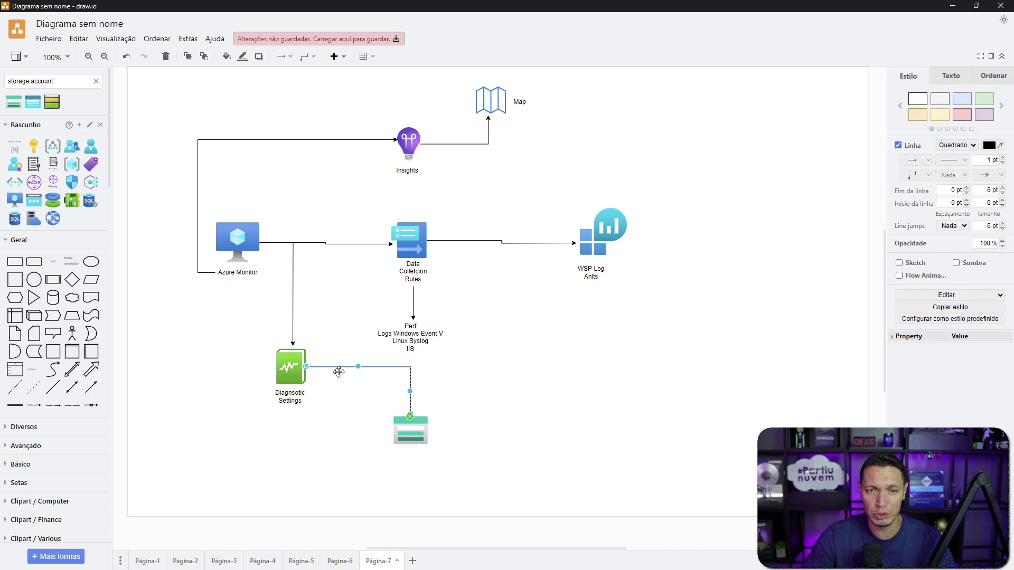
click(254, 379)
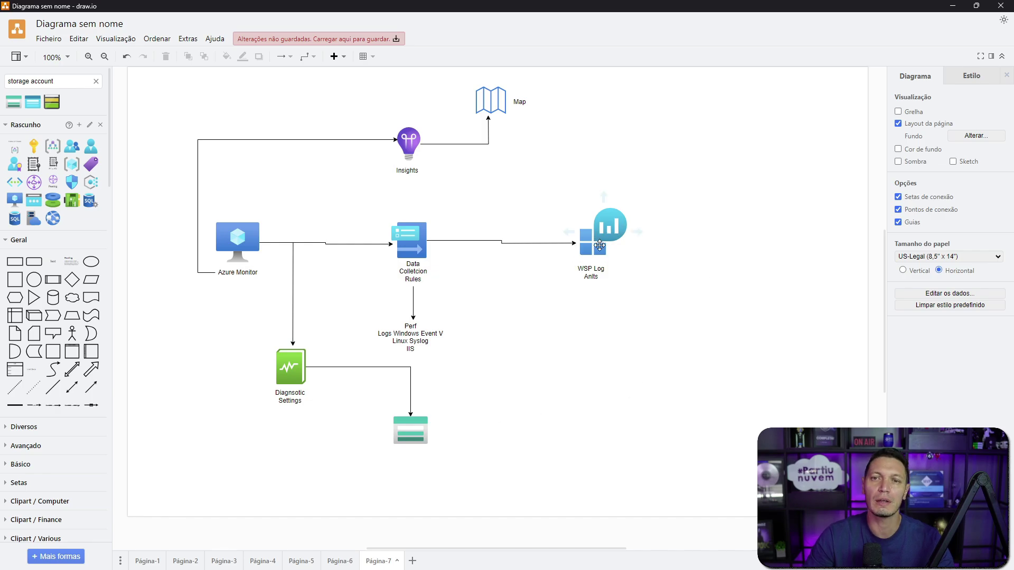
Step: Add a text label reading "Storage Account" directly below the storage account icon
drag(52, 261, 409, 455)
double_click(409, 454)
text(Stor)
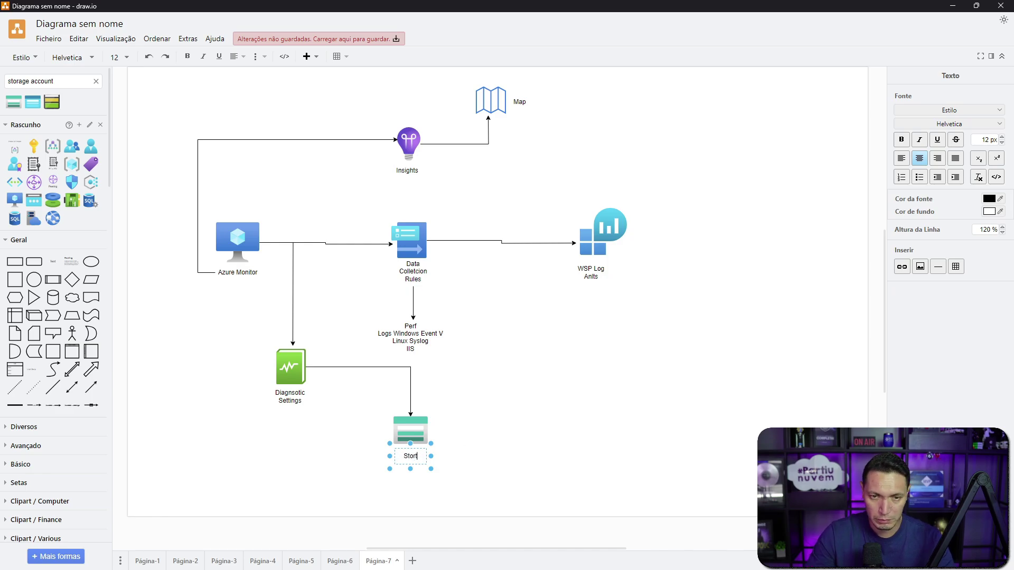
text(age Account)
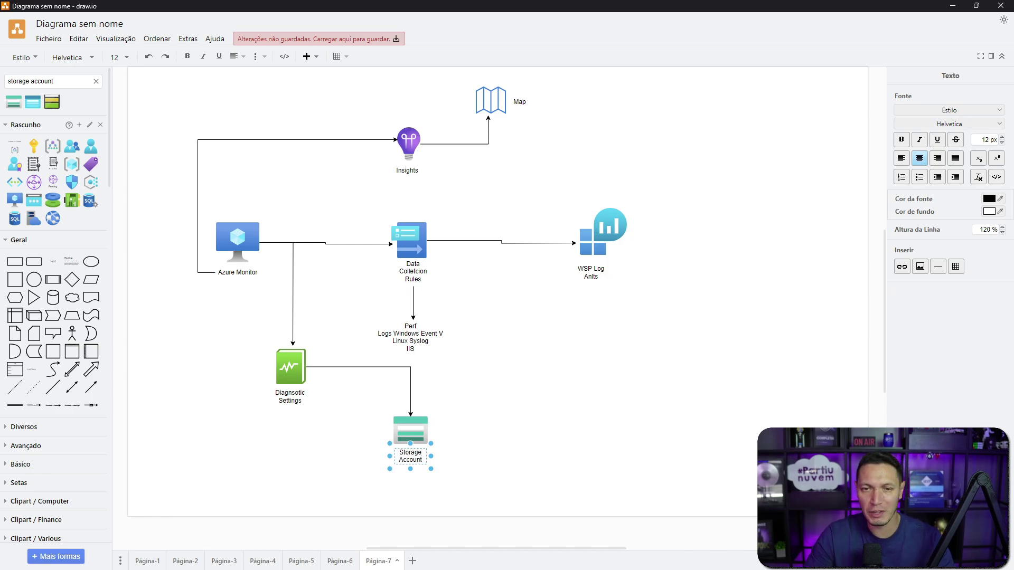
click(617, 425)
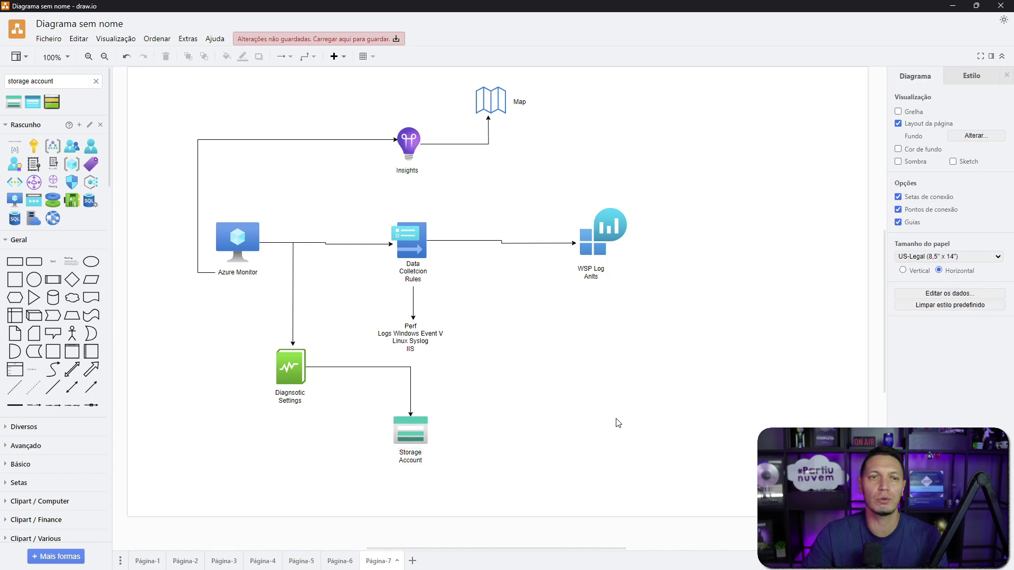
click(240, 274)
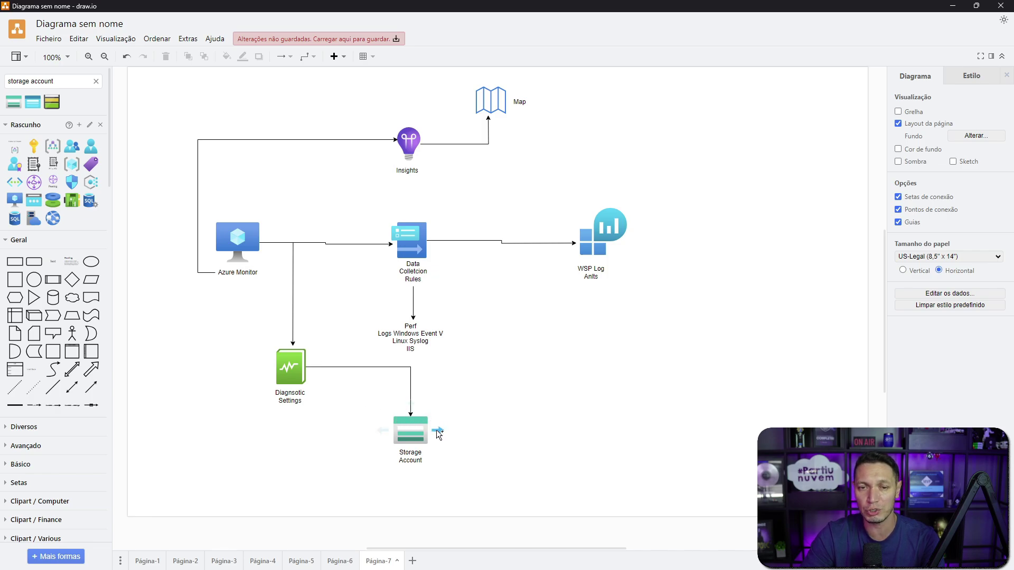
mouse_move(437, 431)
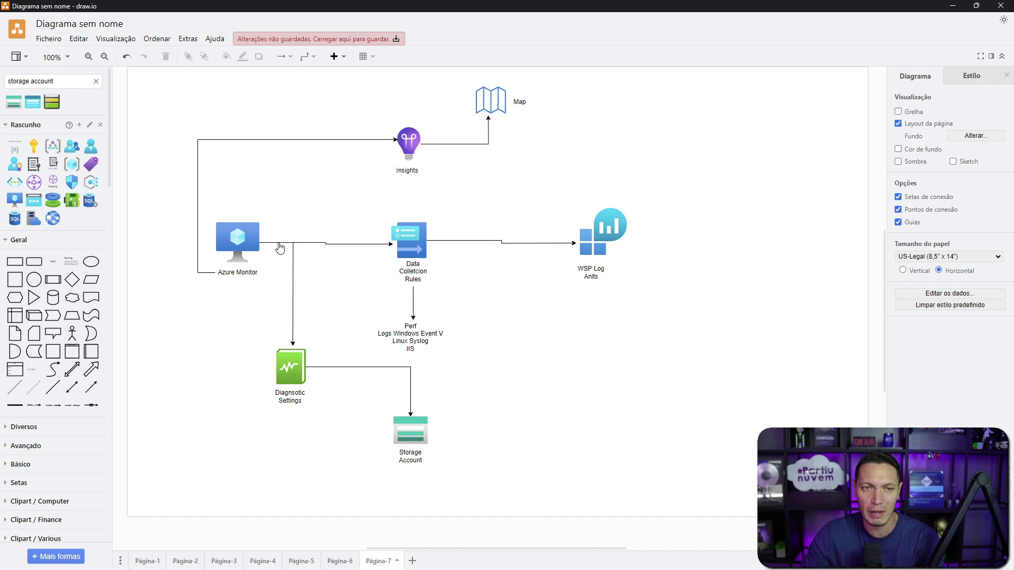
click(232, 270)
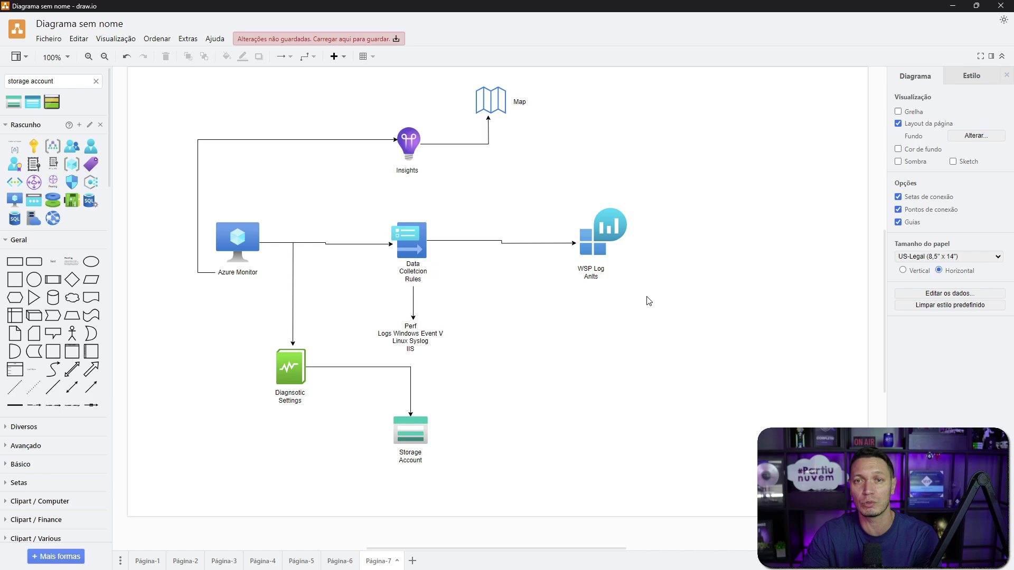
click(409, 428)
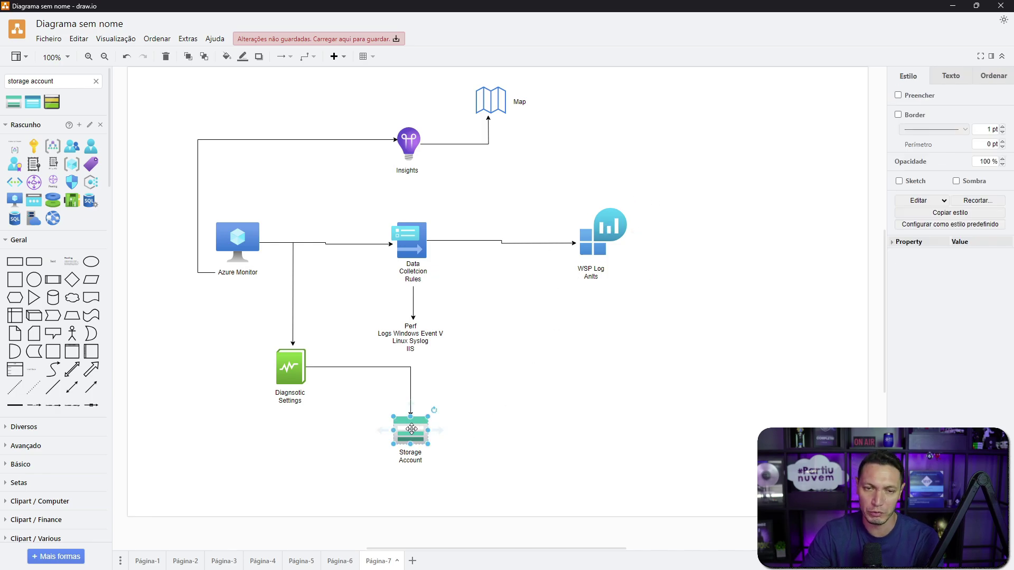
click(592, 250)
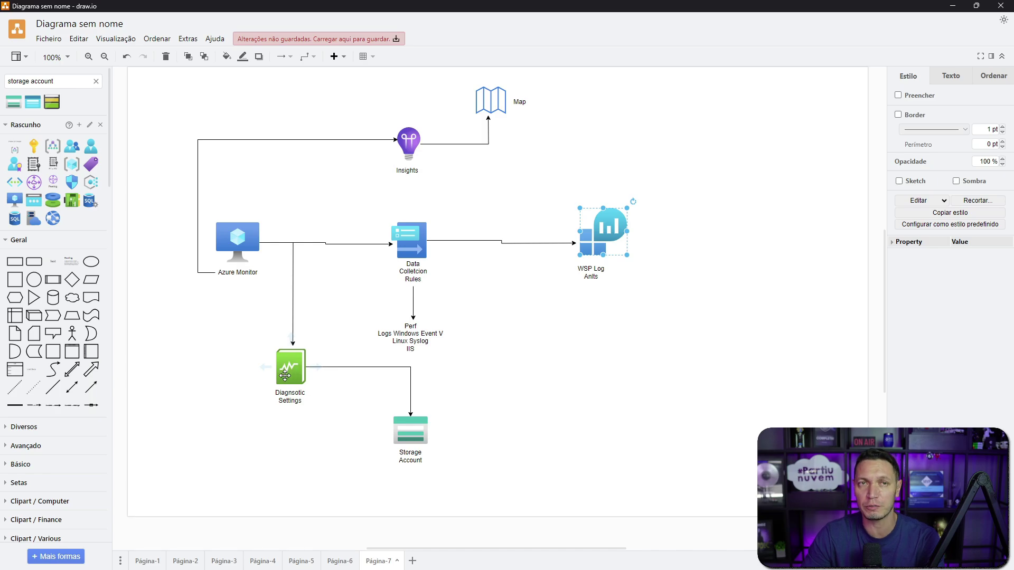
Step: Switch to the browser and view the "Observação" notice in the Azure Diagnostics extension overview article
key(alt+Tab)
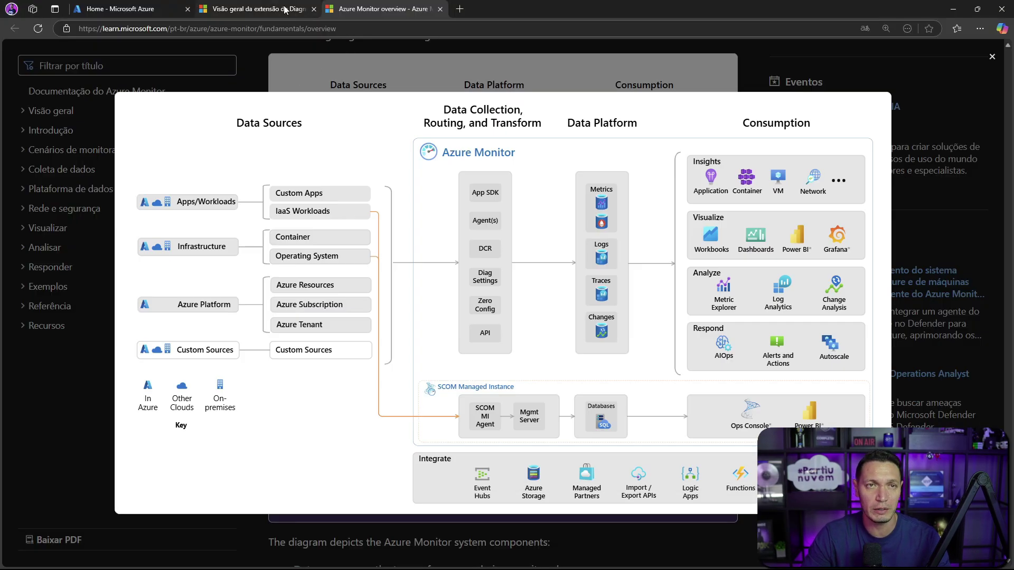
click(284, 9)
scroll(437, 145, up, 15)
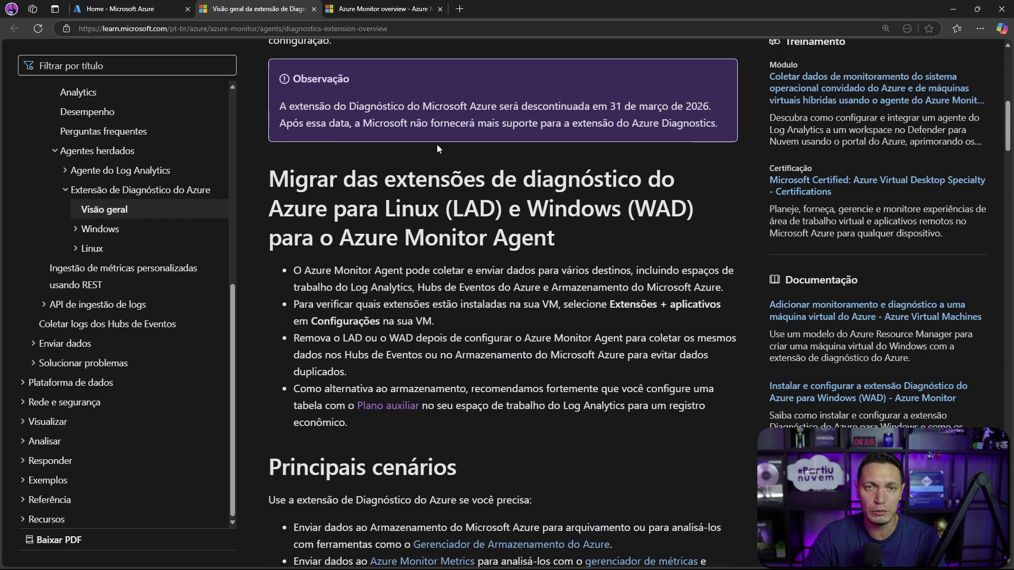
scroll(436, 145, down, 3)
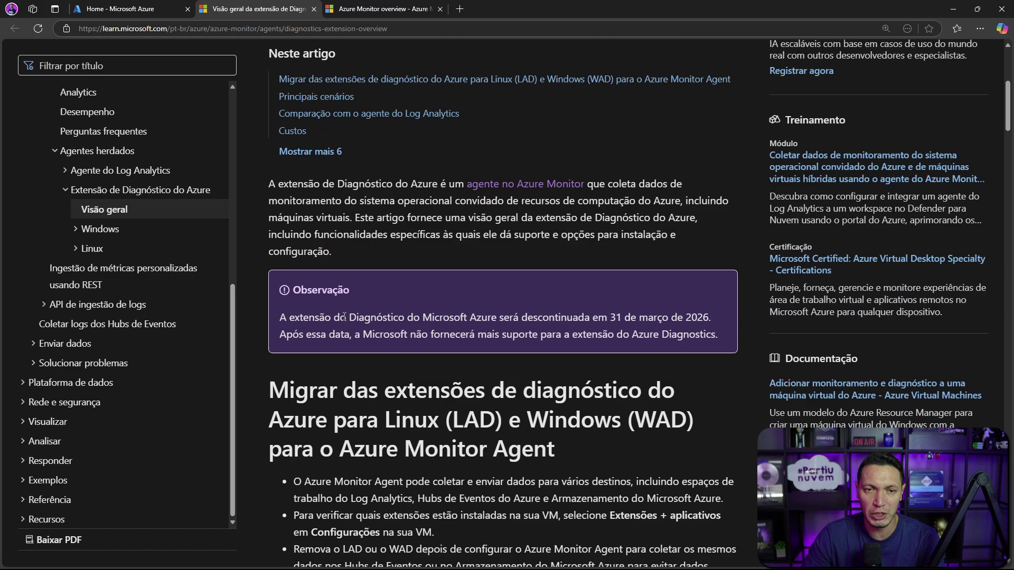
Step: Read the Diagnostics extension retirement notice and the LAD and WAD migration section, continuing down to the Log Analytics agent comparison
drag(347, 316, 715, 333)
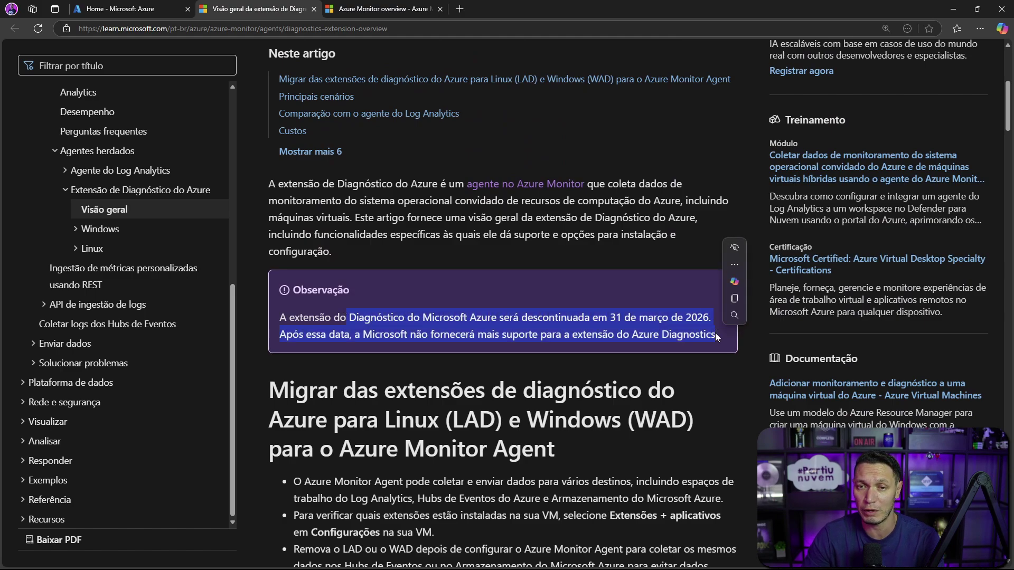
scroll(685, 299, down, 4)
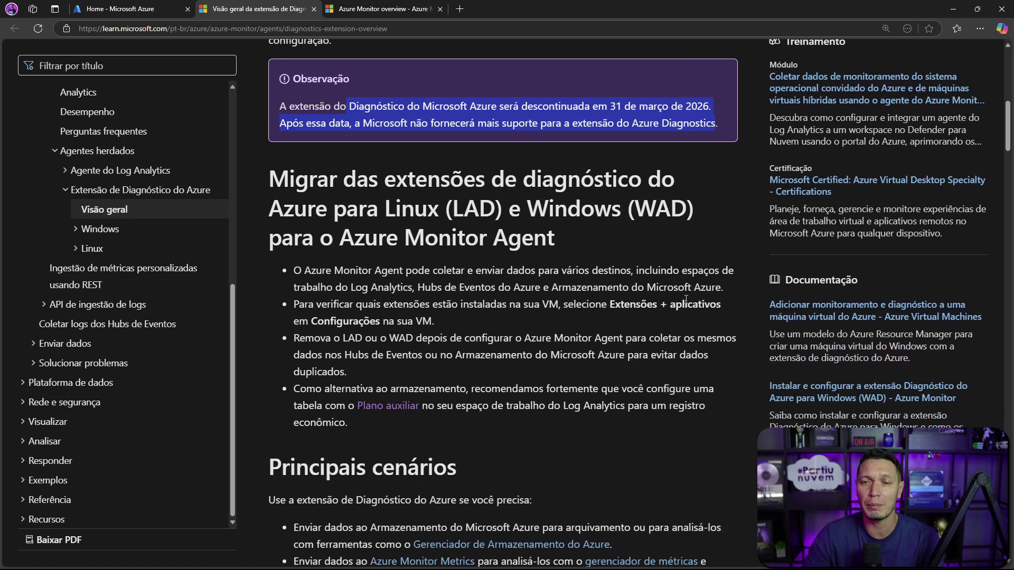
drag(453, 203, 489, 202)
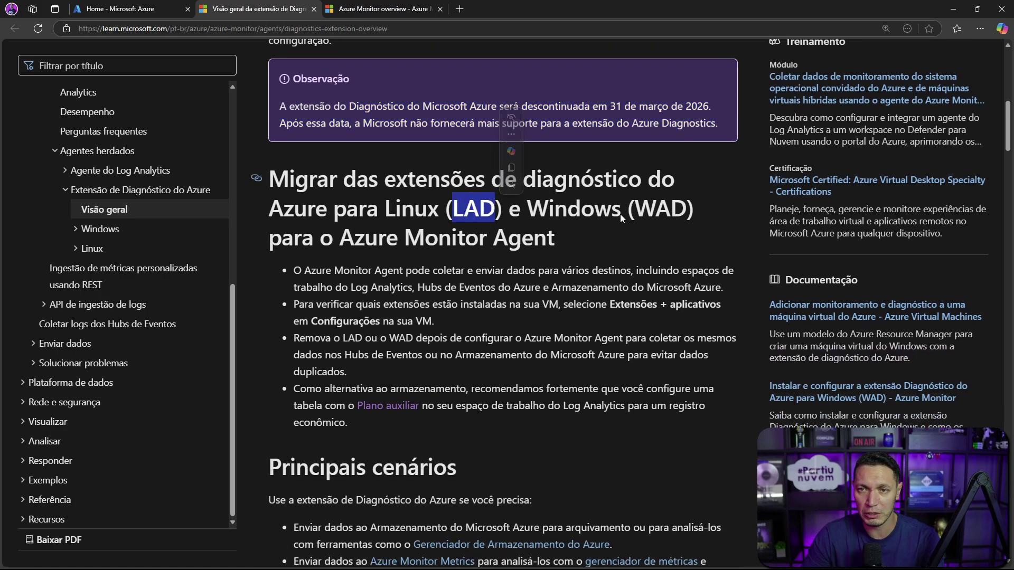
drag(634, 207, 687, 208)
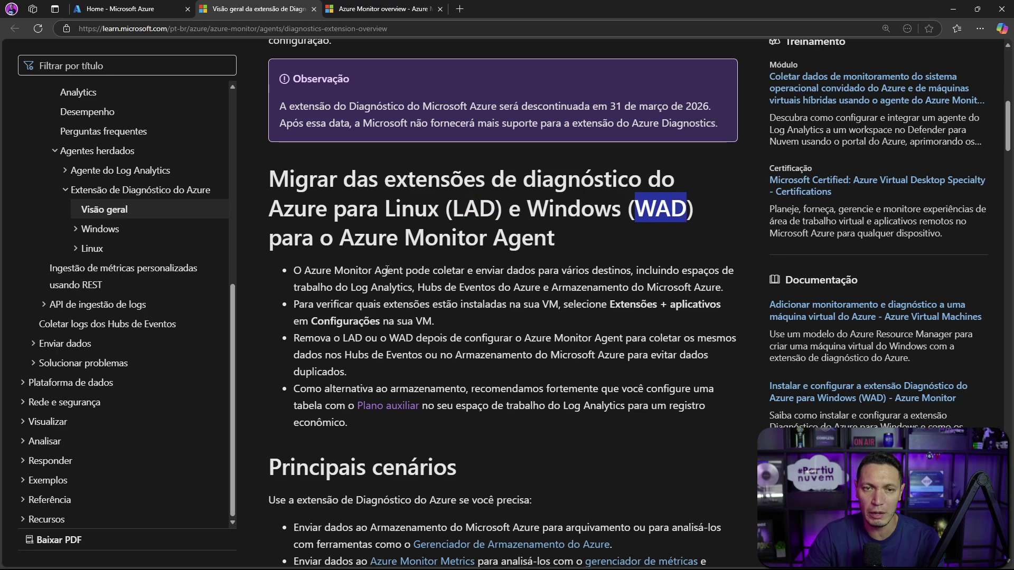
drag(344, 270, 397, 273)
scroll(397, 274, down, 4)
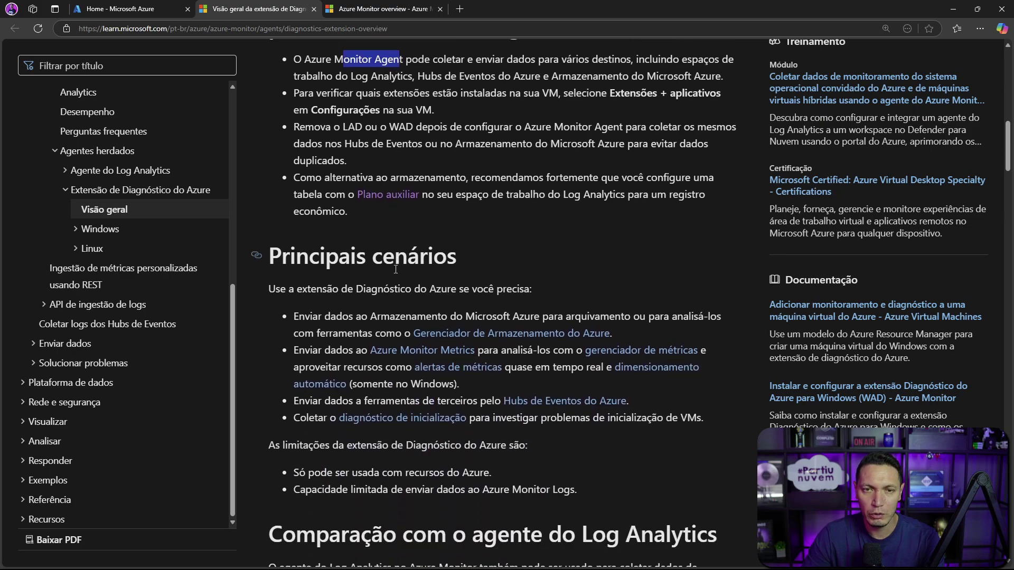
scroll(395, 269, down, 7)
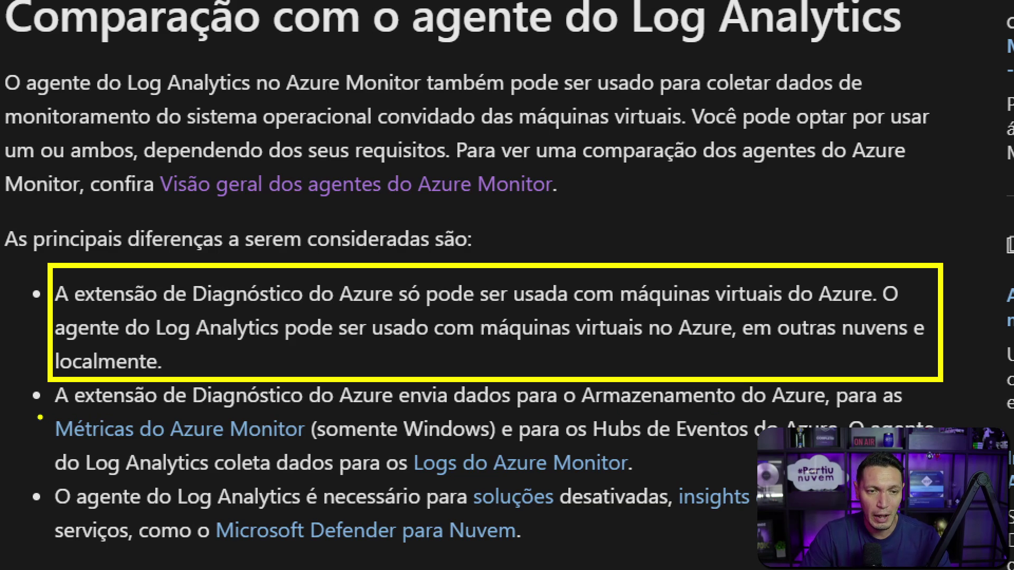
Step: Underline on screen where the Diagnostics extension and the Log Analytics agent send data, box "Log Analytics", and clear the annotations
drag(64, 407, 289, 407)
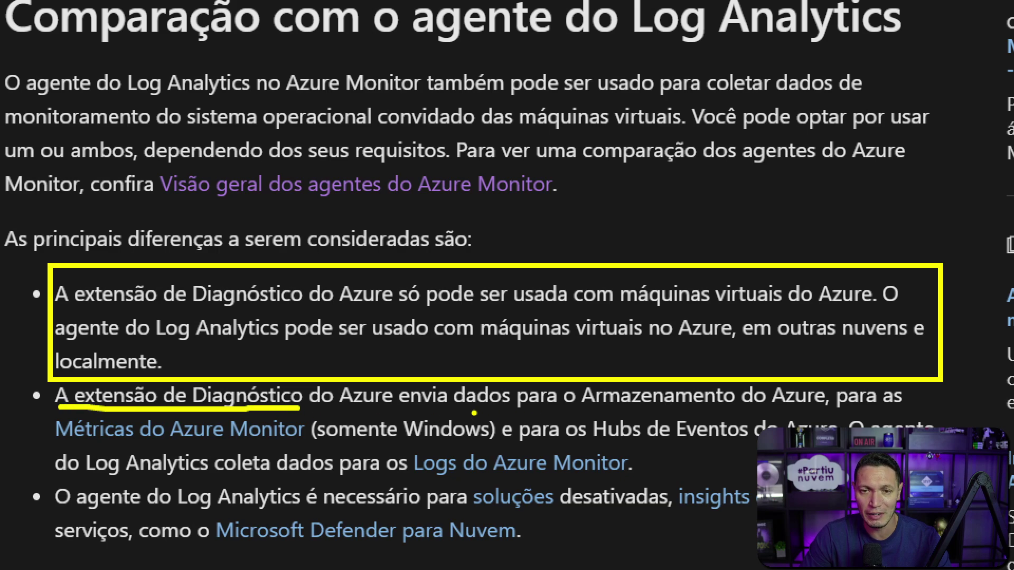
drag(418, 414, 897, 405)
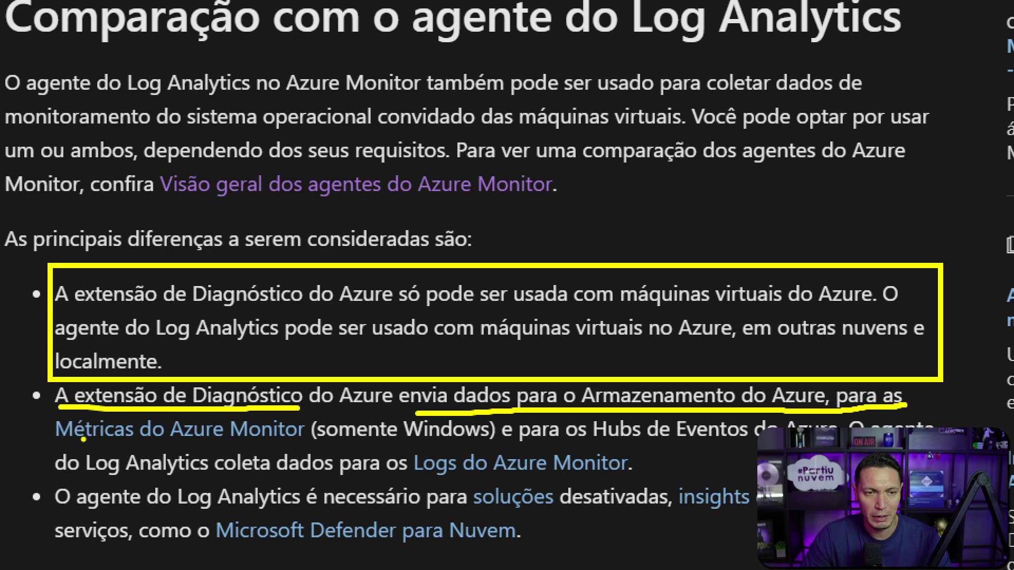
drag(67, 444, 472, 444)
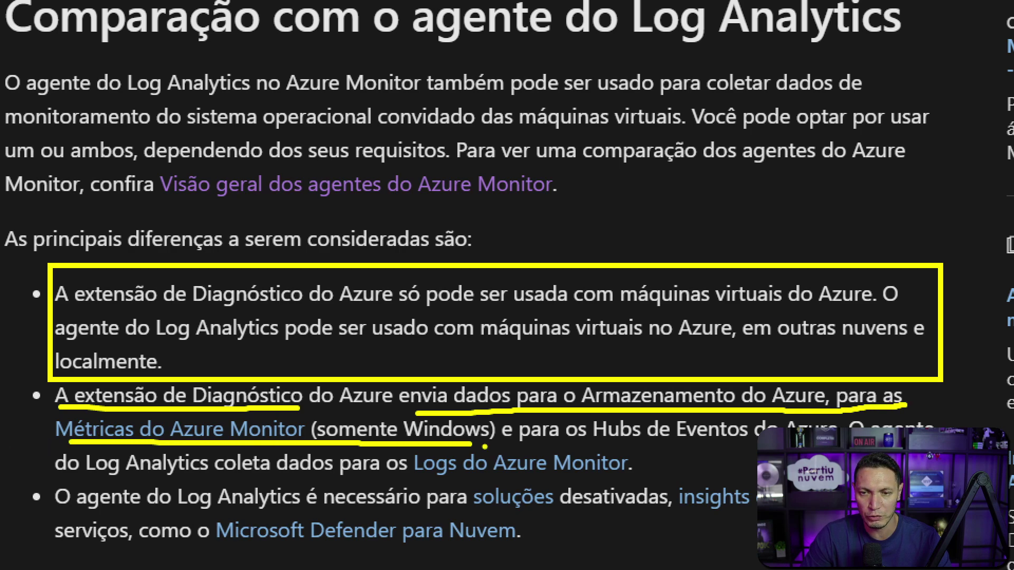
drag(554, 445, 759, 444)
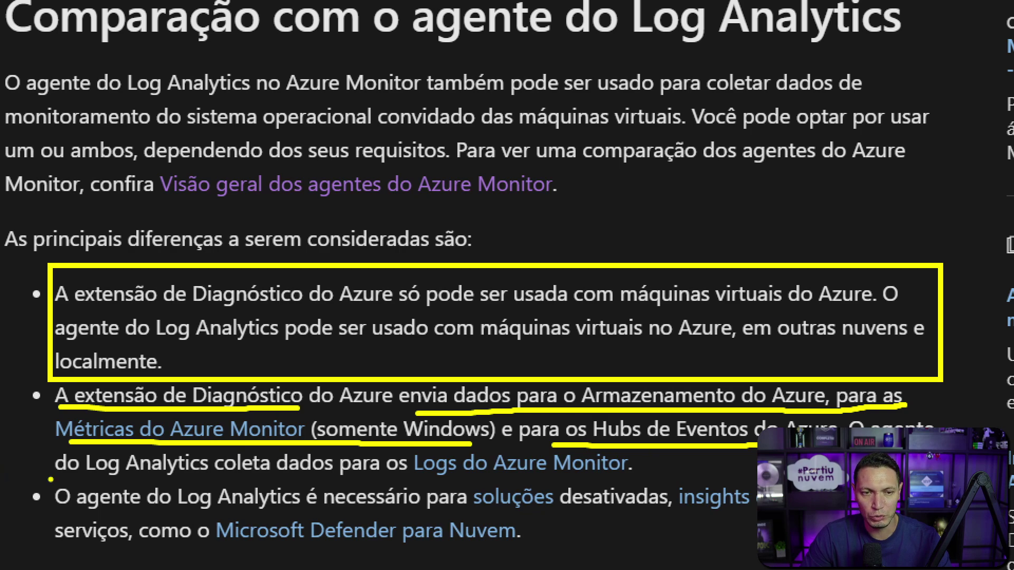
drag(51, 480, 659, 478)
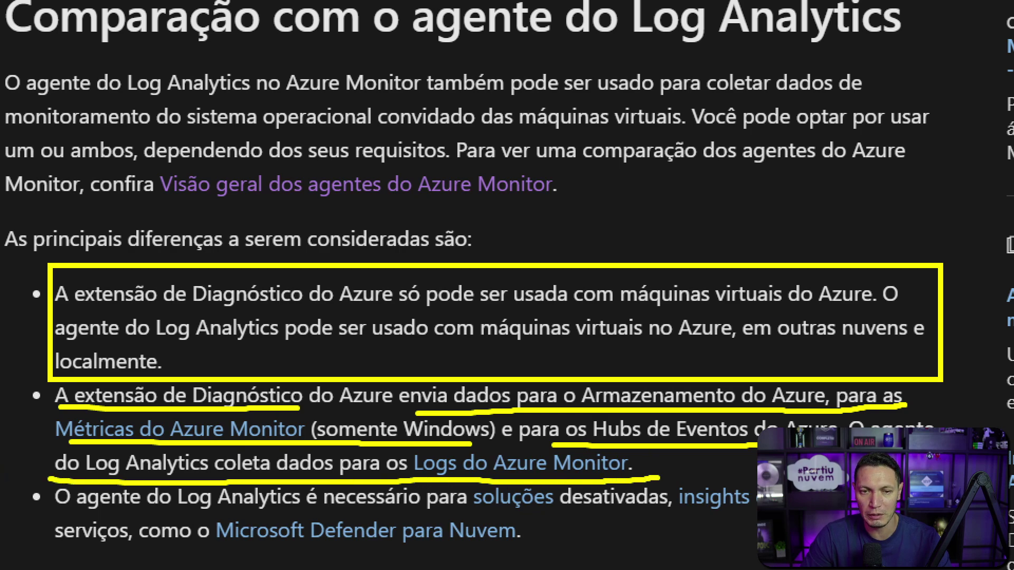
mouse_move(70, 453)
mouse_down()
mouse_move(74, 478)
mouse_move(211, 450)
mouse_move(214, 478)
mouse_up()
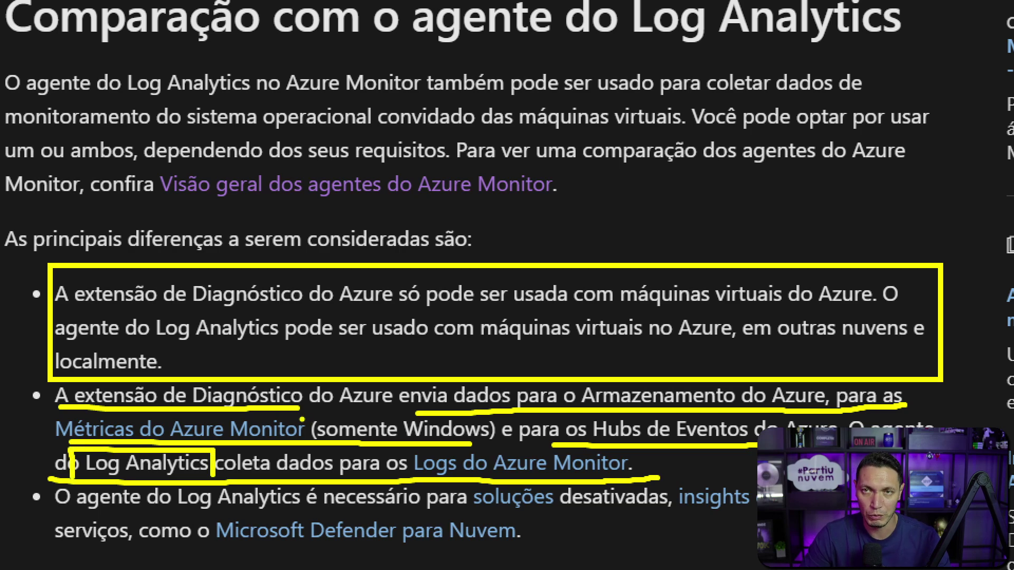
key(Escape)
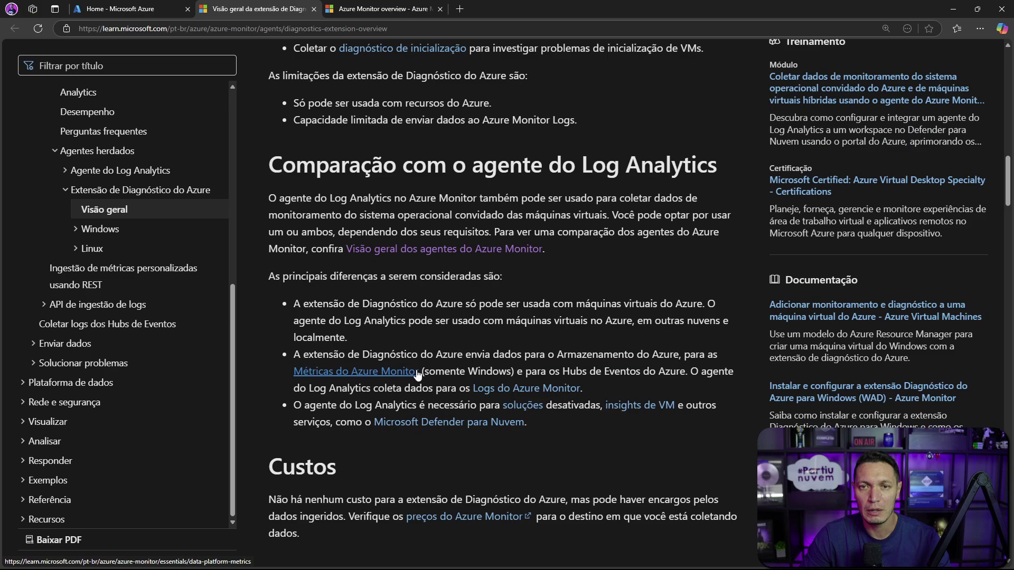
Step: Return to the draw.io diagram, place the users icon above and to the right of the Log Analytics icon, and connect it there with an arrow
click(161, 5)
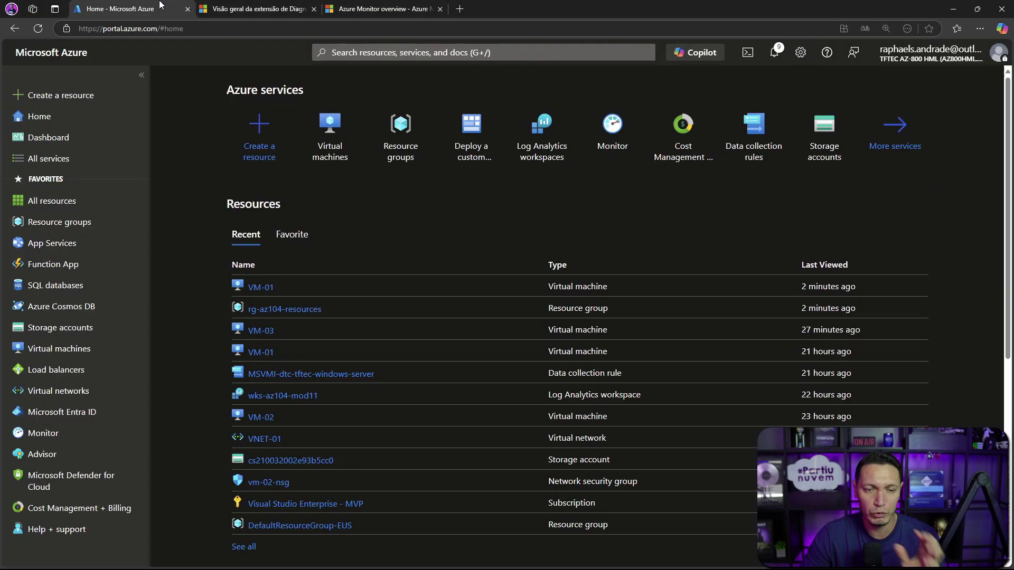
key(alt+Tab)
key(alt+Tab)
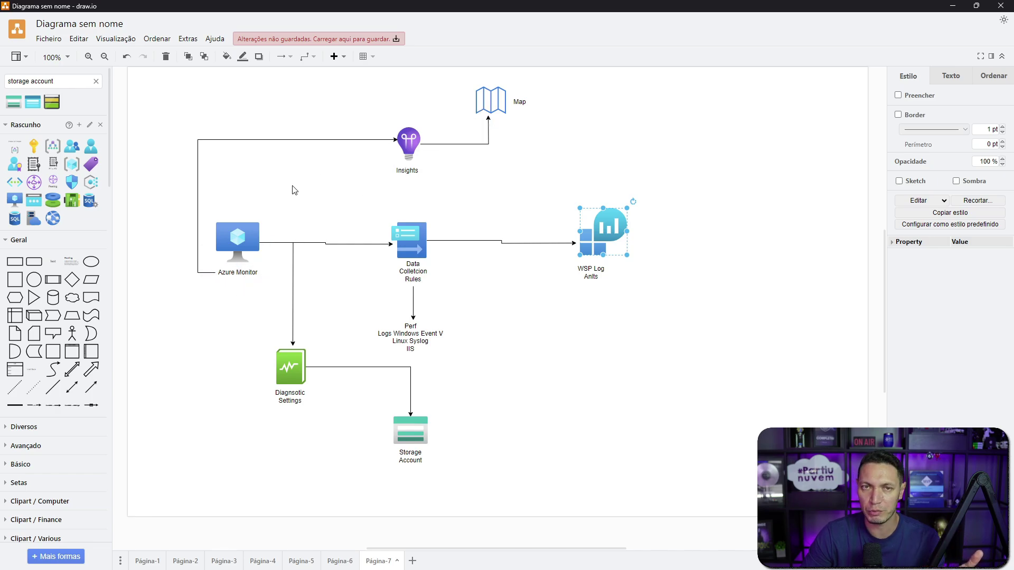
click(699, 201)
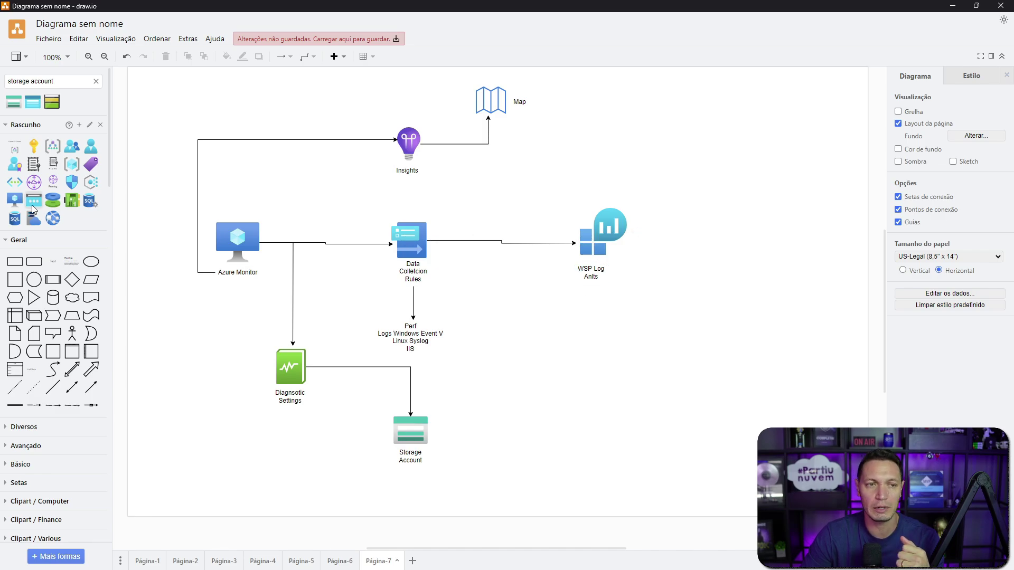
drag(69, 148, 603, 204)
click(704, 238)
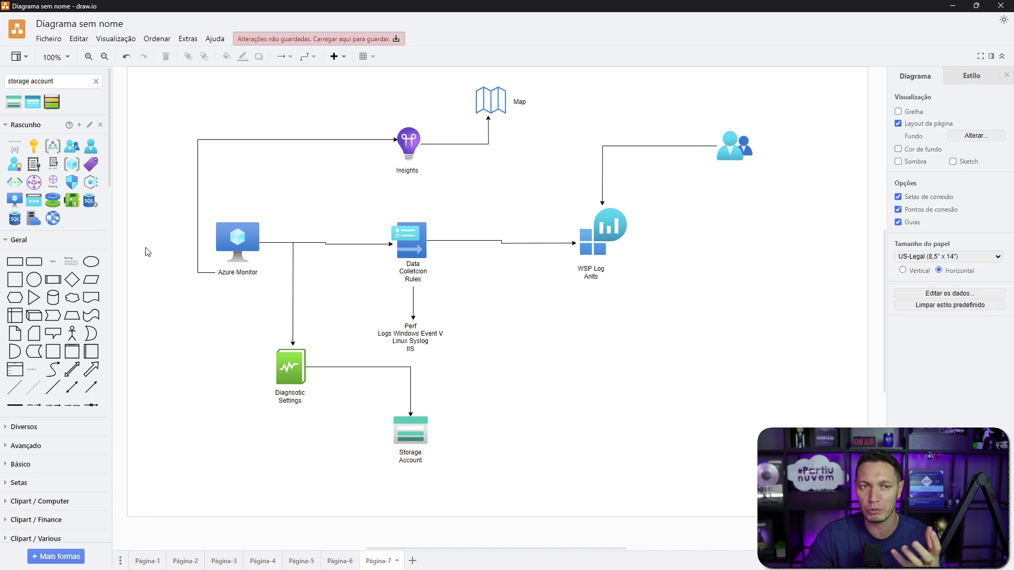
Step: Add a text label reading "KQL" directly below the users icon
drag(52, 261, 709, 192)
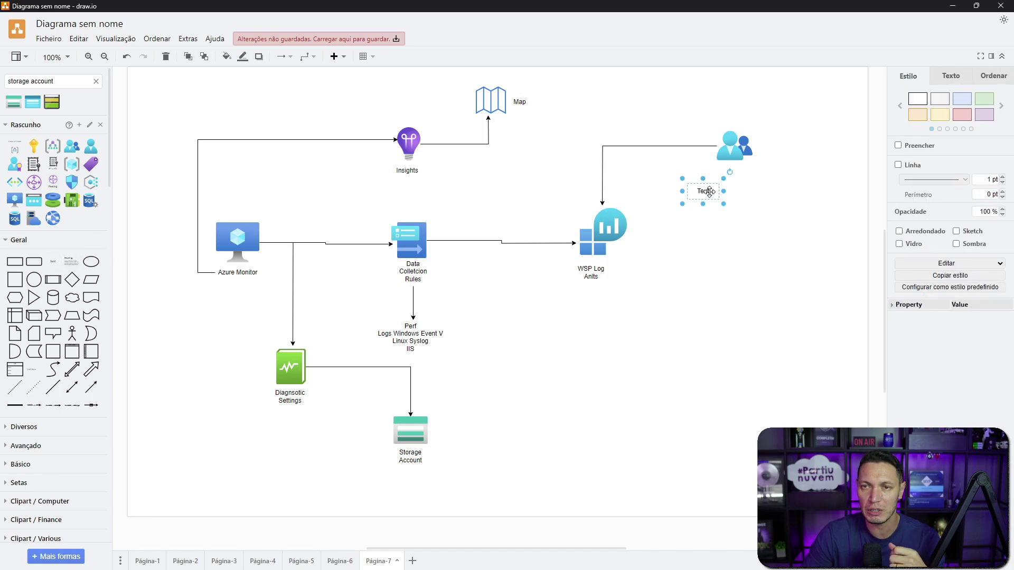
double_click(697, 190)
key(BackSpace)
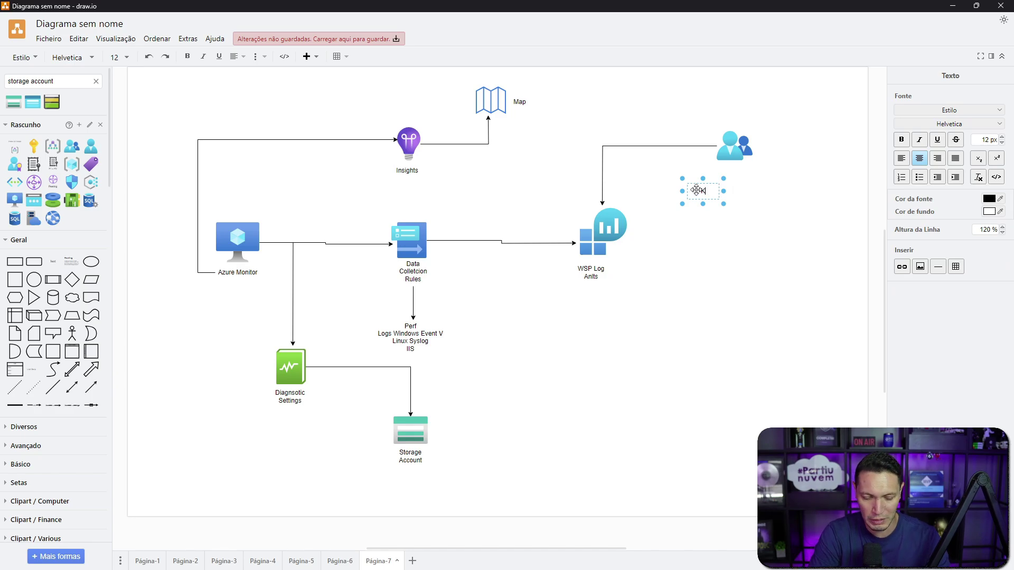
text(KQL)
click(743, 240)
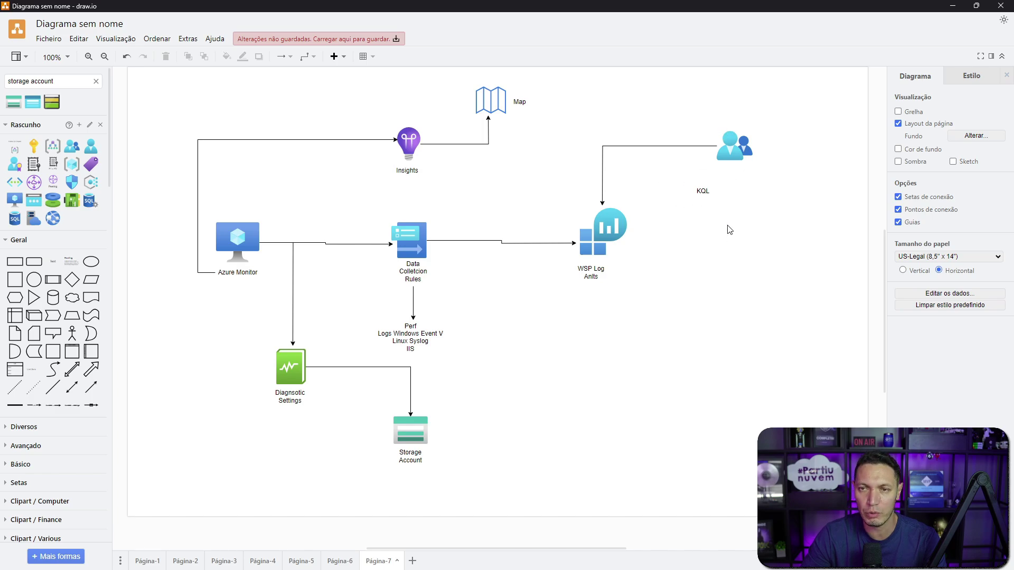
drag(714, 191, 744, 175)
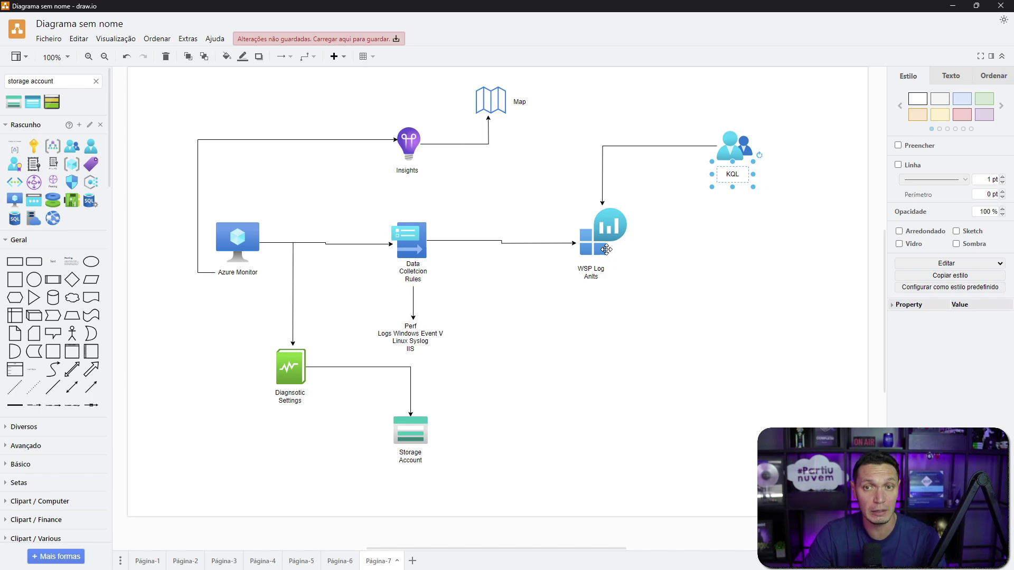
key(Escape)
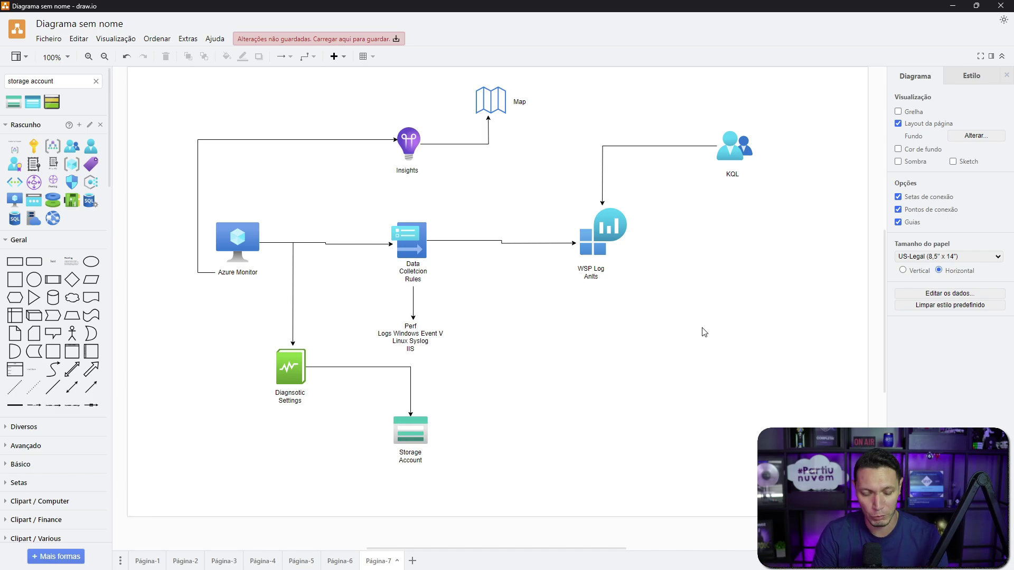
Step: Switch to the Azure portal and view the virtual machines list, comparing it with the diagram
key(alt+Tab)
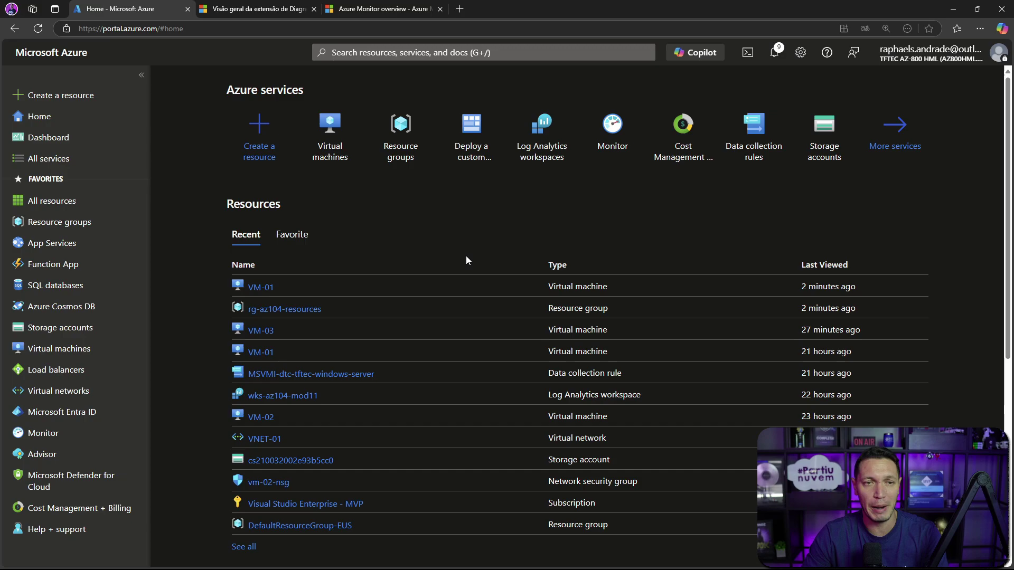
click(46, 347)
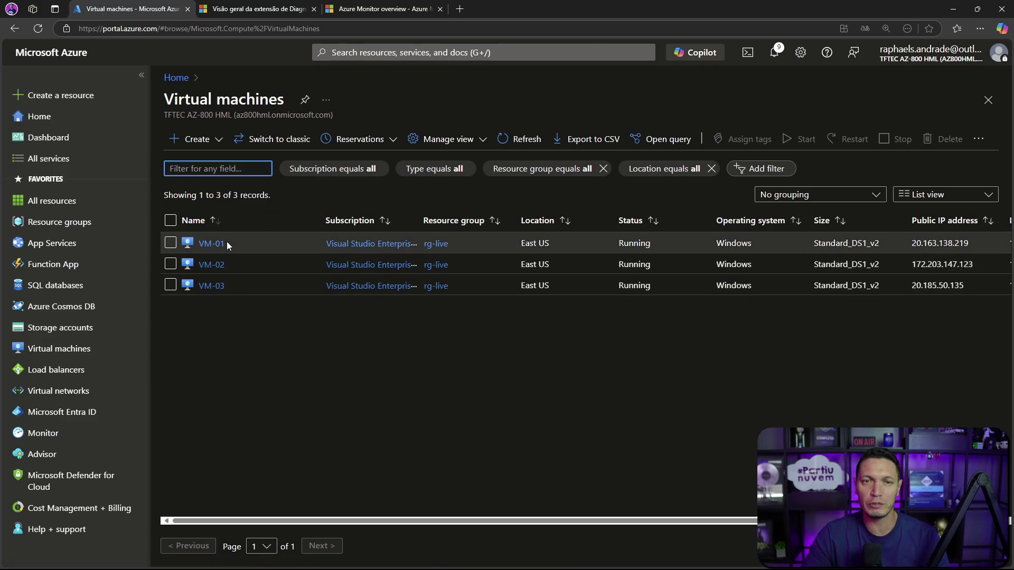
key(alt+Tab)
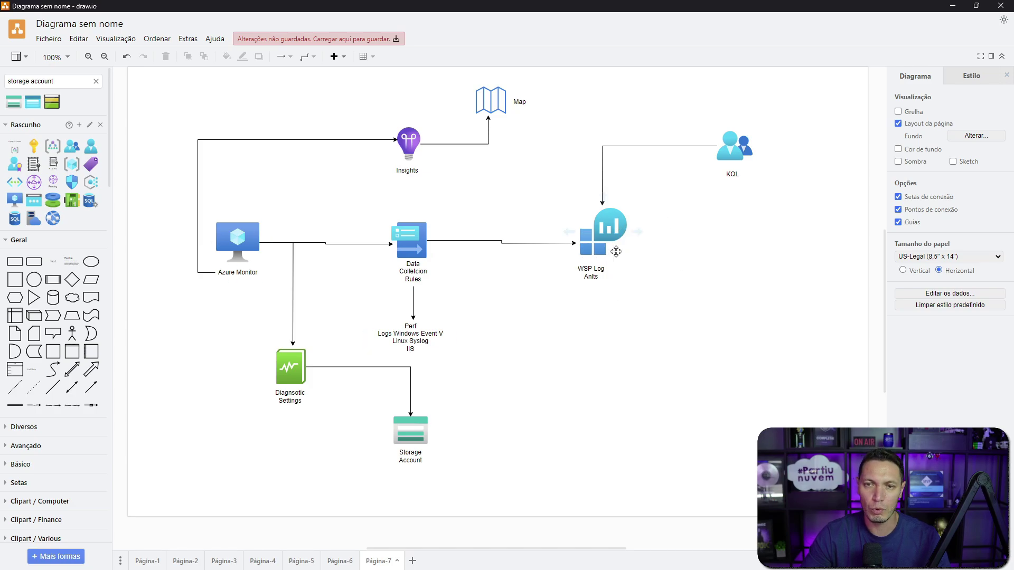
key(alt+Tab)
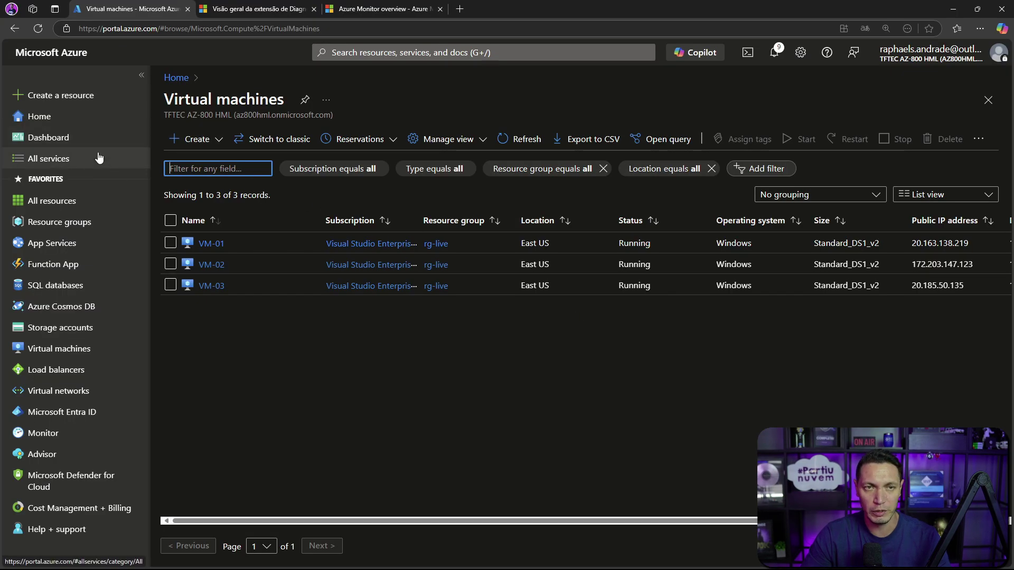
Step: Search the portal for "log an", open Log Analytics workspaces and start creating a new workspace
click(399, 53)
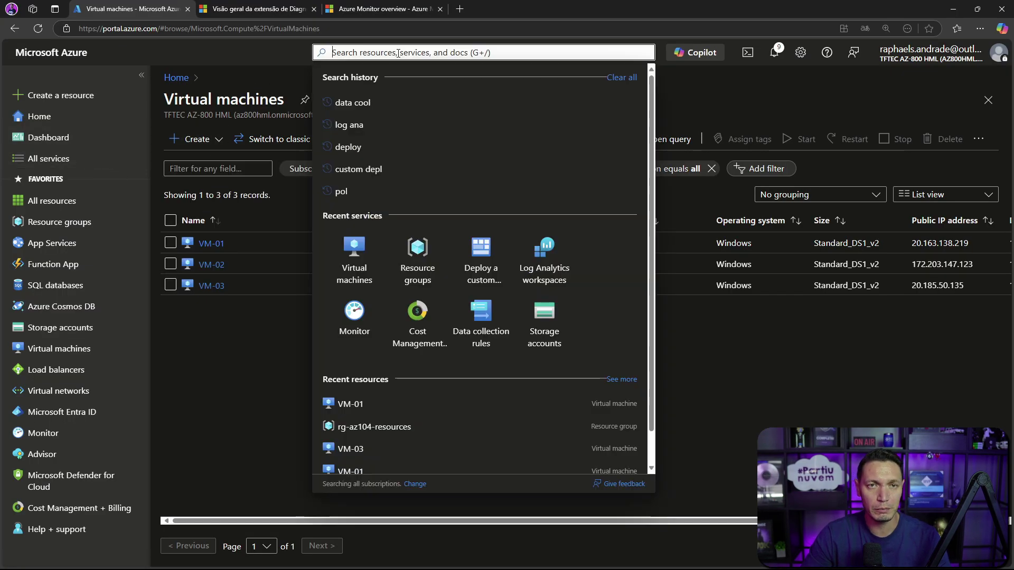
text(log an)
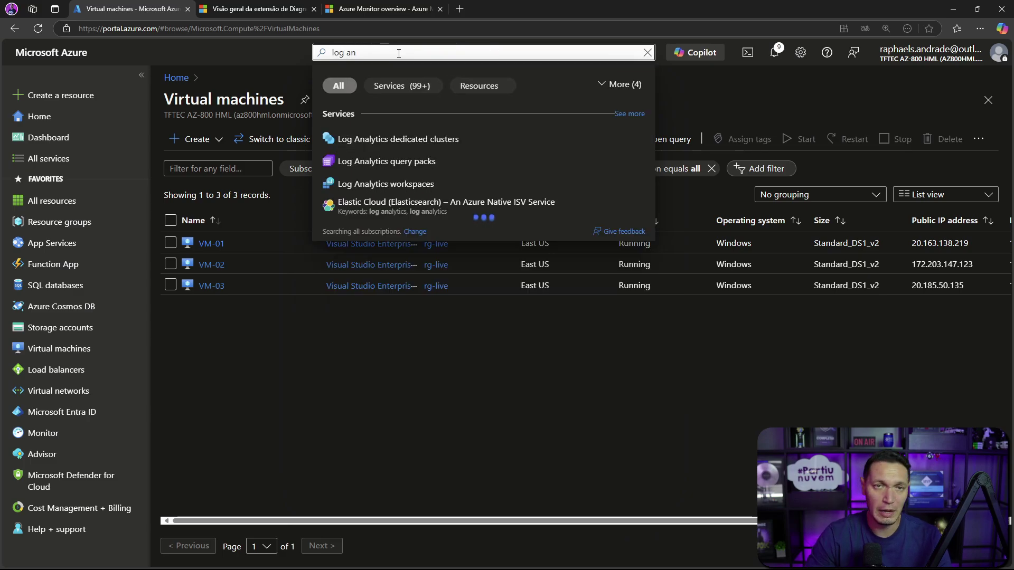
click(382, 185)
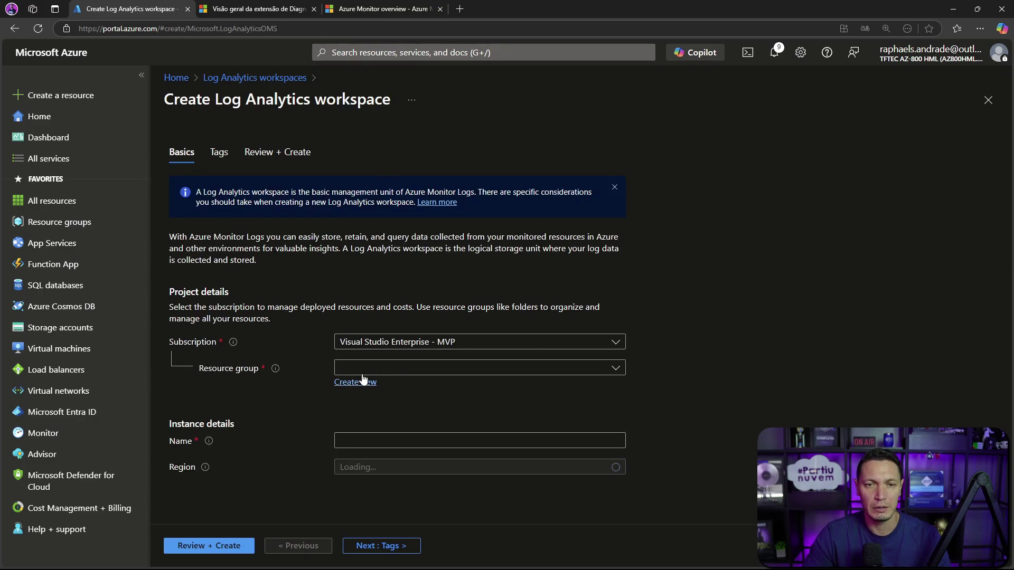
Step: Assign the new workspace to the resource group rg-live and name it wks-live-tftec
click(392, 368)
click(358, 535)
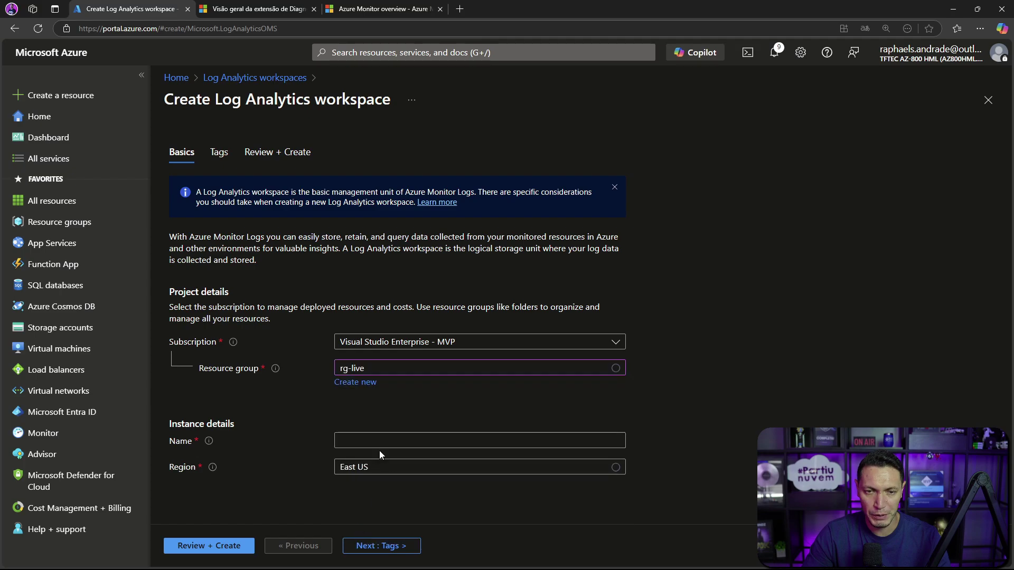
click(383, 442)
text(ws)
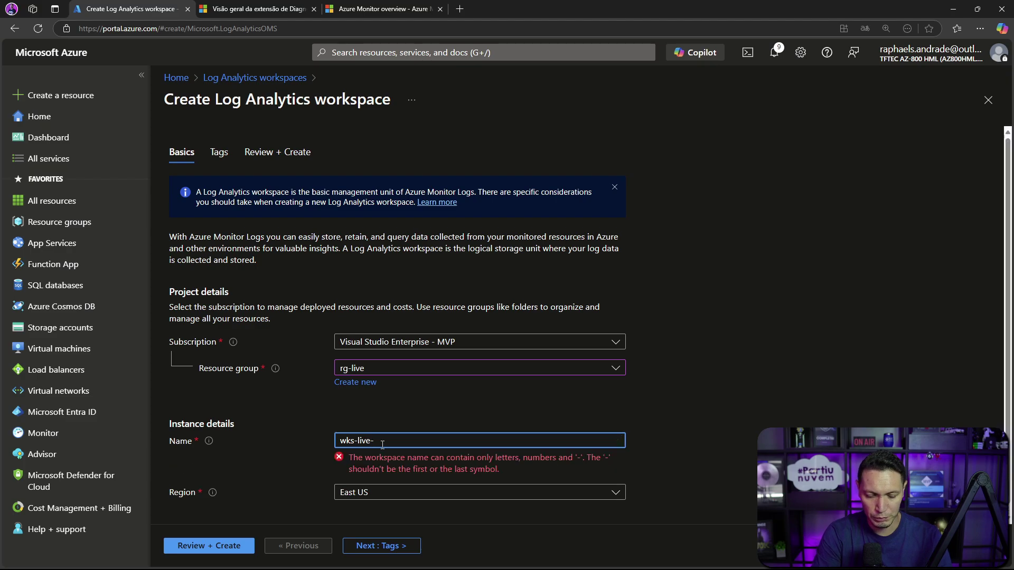
text(tftec)
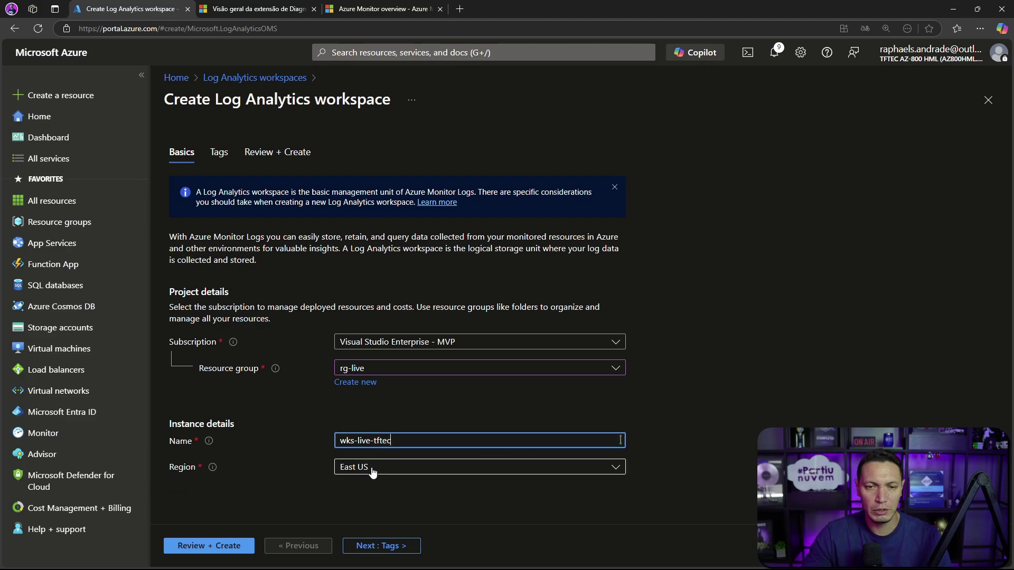
Step: Review and create the Log Analytics workspace, dismiss the deployment notification and open the deployed resource
click(220, 545)
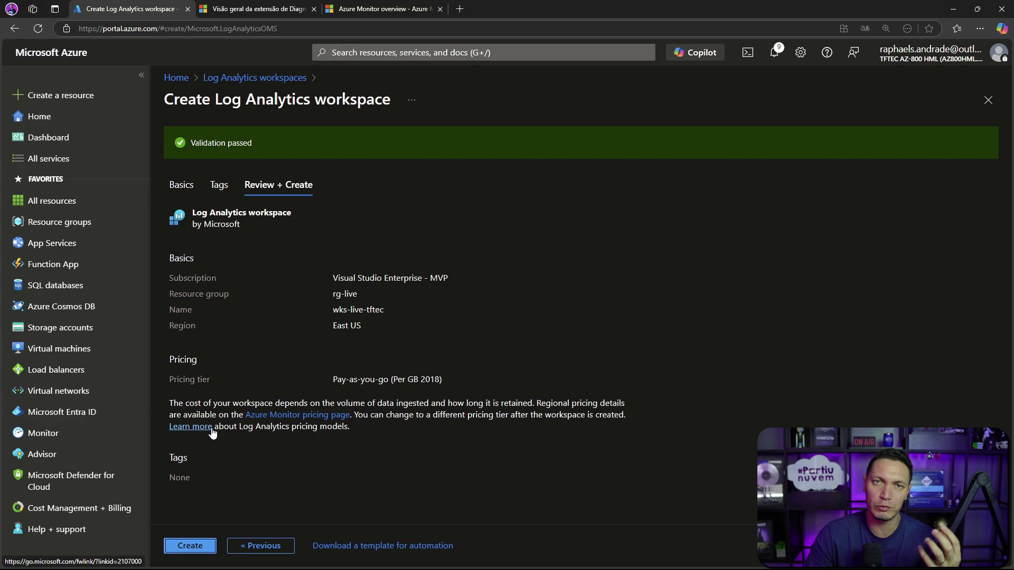
click(194, 544)
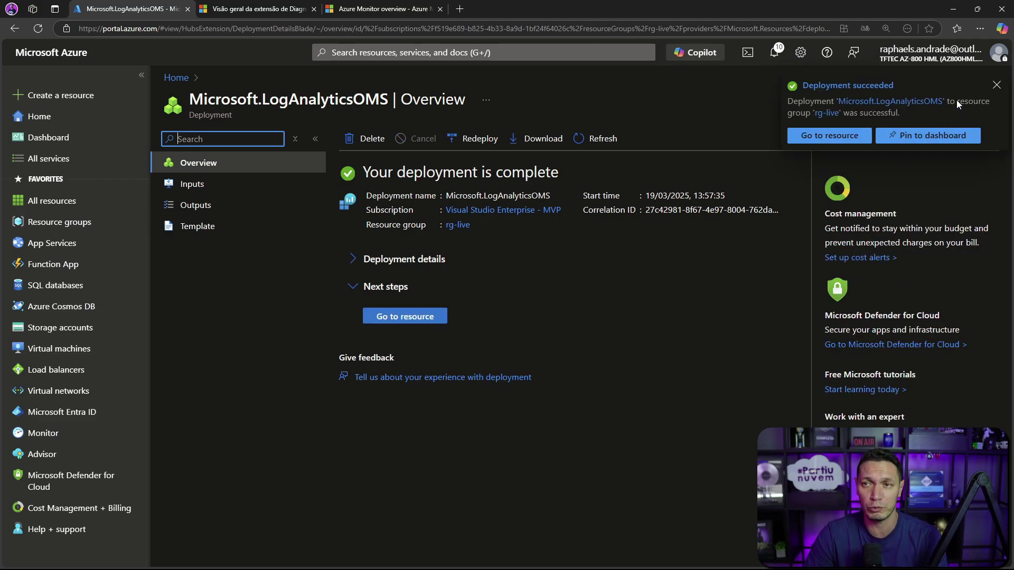
click(997, 85)
click(410, 317)
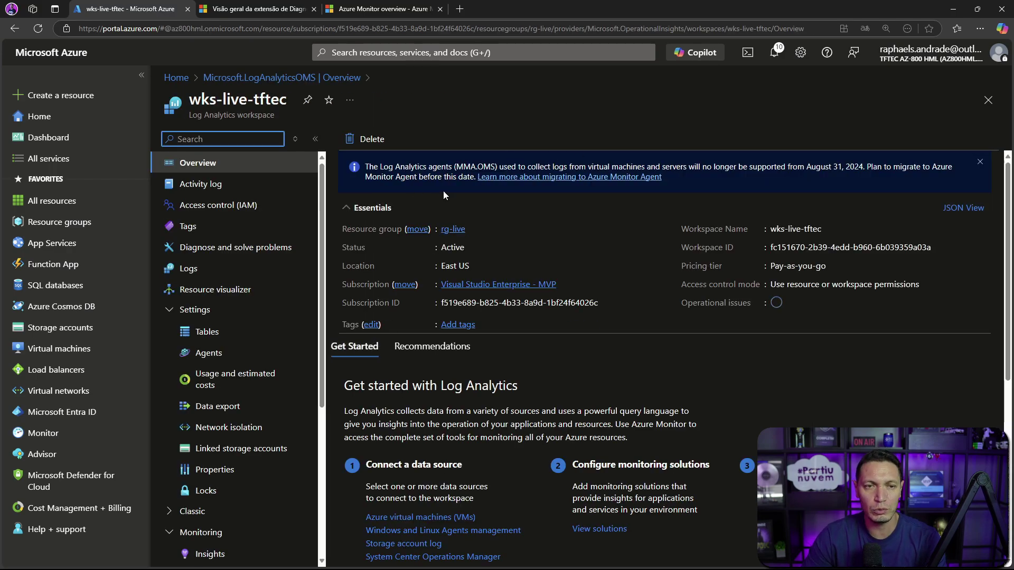
Step: Check the workspace's pricing tier in its overview and browse the query categories in the Queries hub of Logs
click(141, 77)
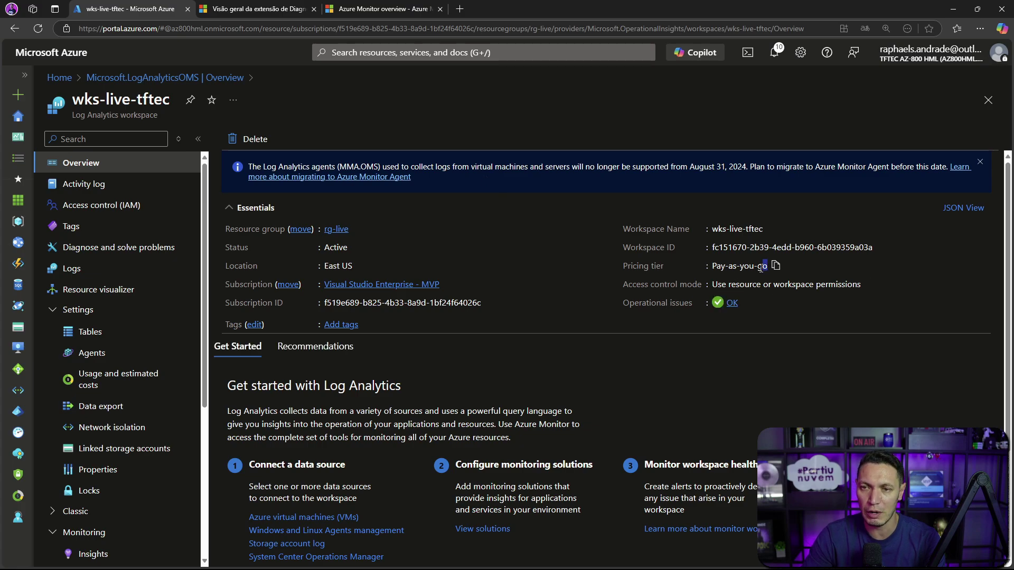
drag(767, 267, 711, 267)
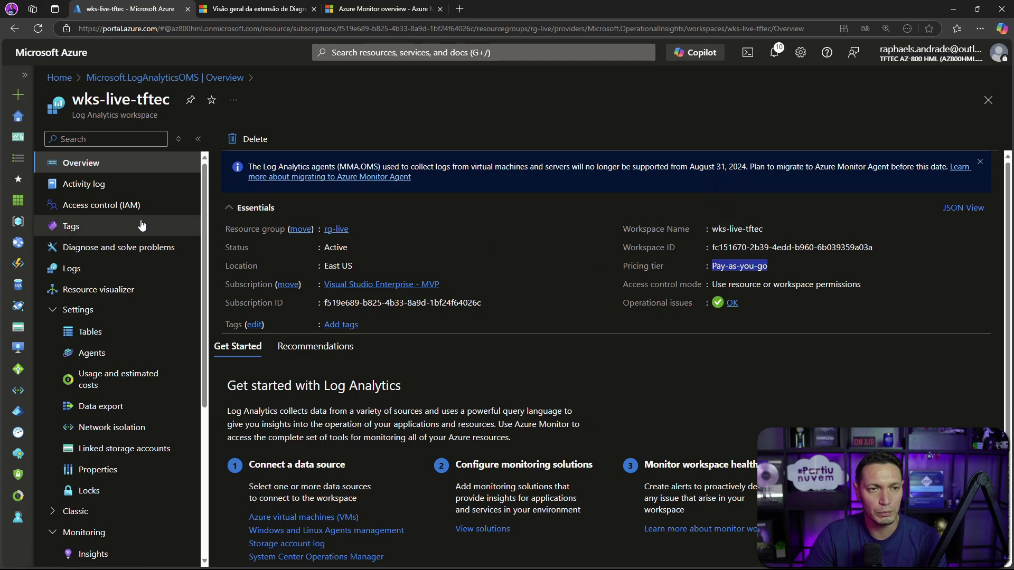
click(70, 268)
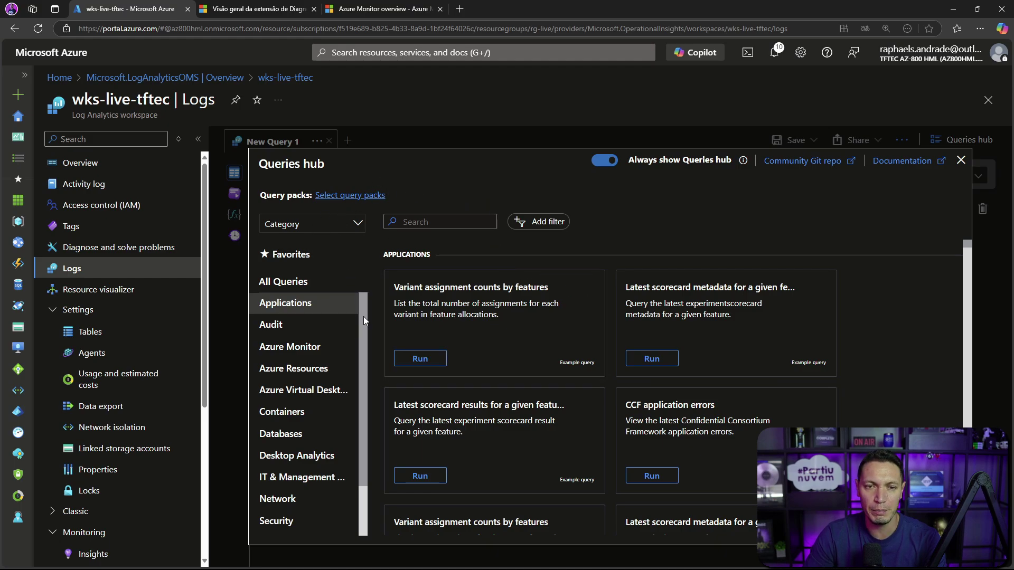
mouse_move(363, 316)
mouse_down()
mouse_move(361, 411)
mouse_move(363, 309)
mouse_up()
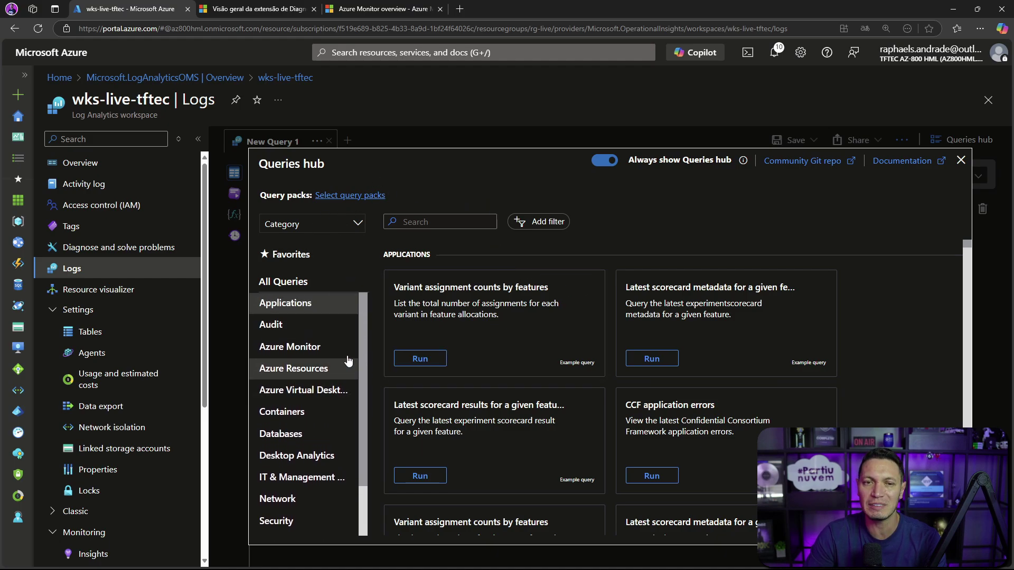
scroll(328, 370, down, 1)
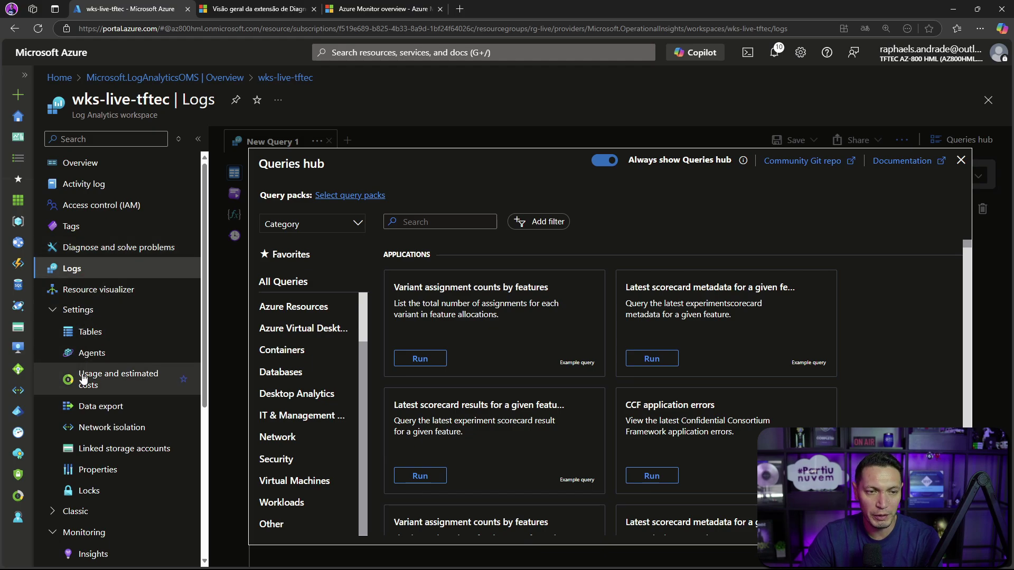
Step: View the workspace's Tables list and compare it with the Data Collection Rules part of the draw.io diagram
click(81, 332)
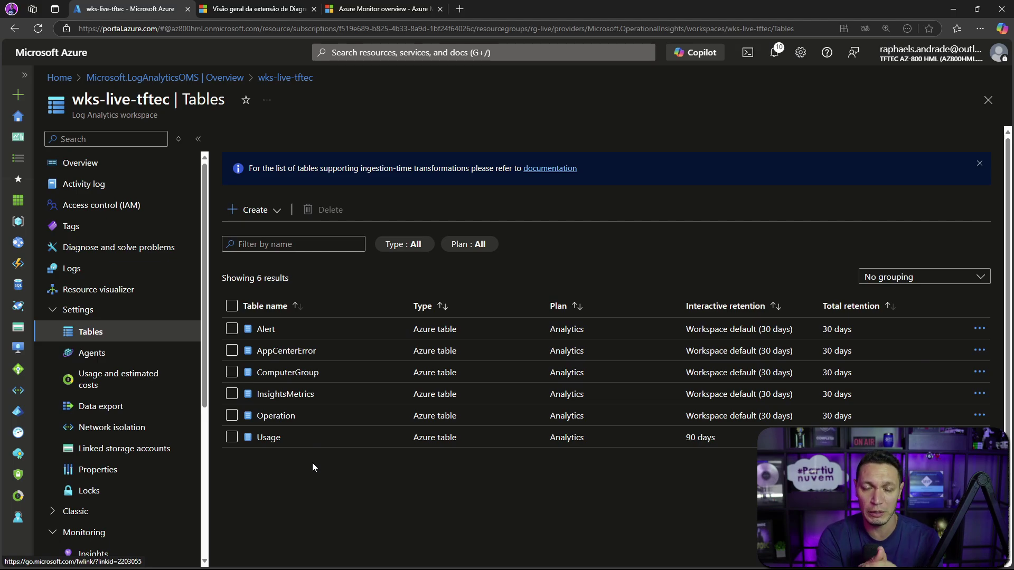
key(alt+Tab)
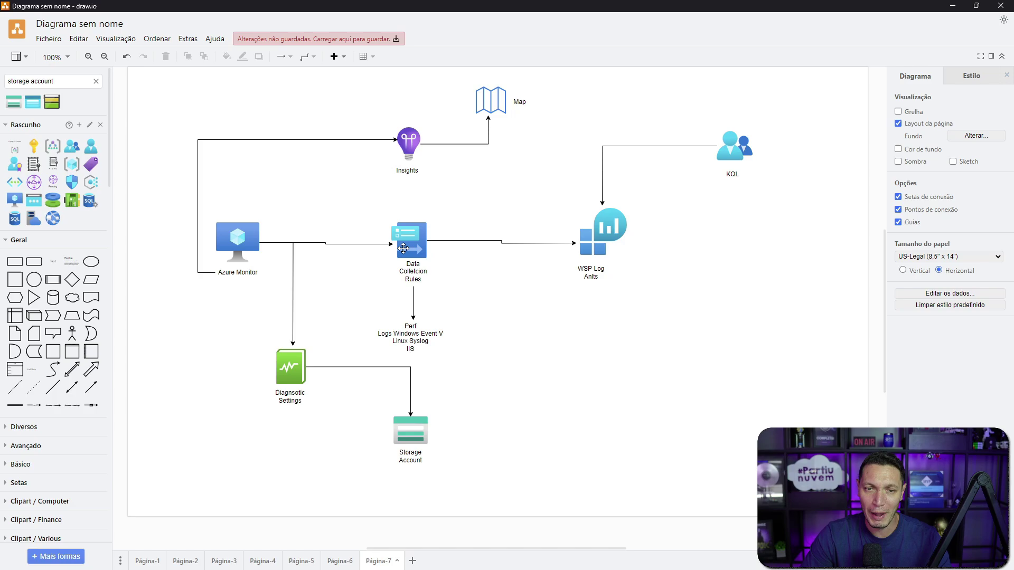
click(410, 272)
key(alt+Tab)
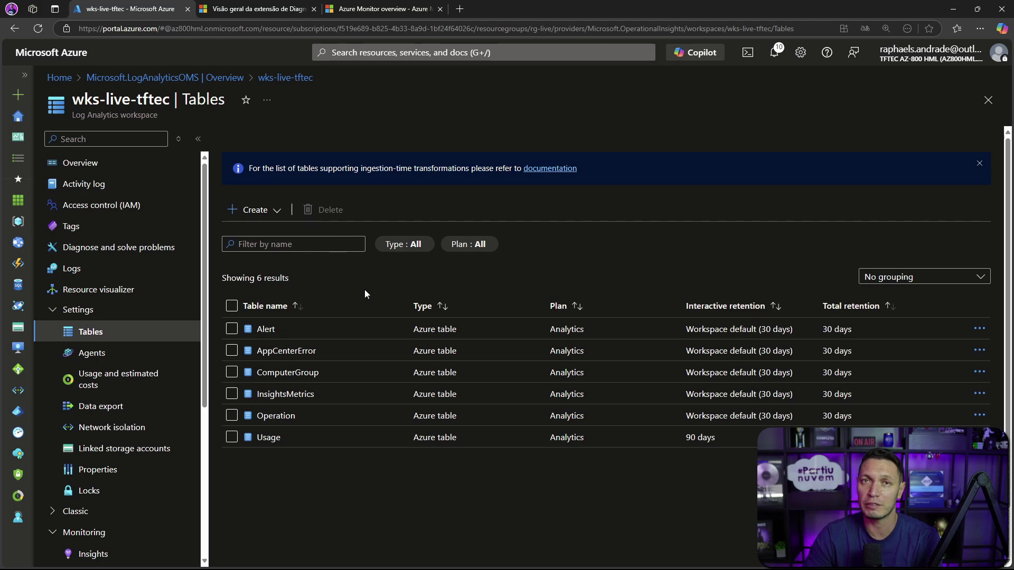
Step: Open the workspace's Agents page and compare the Azure Monitor Windows agent with the legacy Log Analytics agent
click(81, 355)
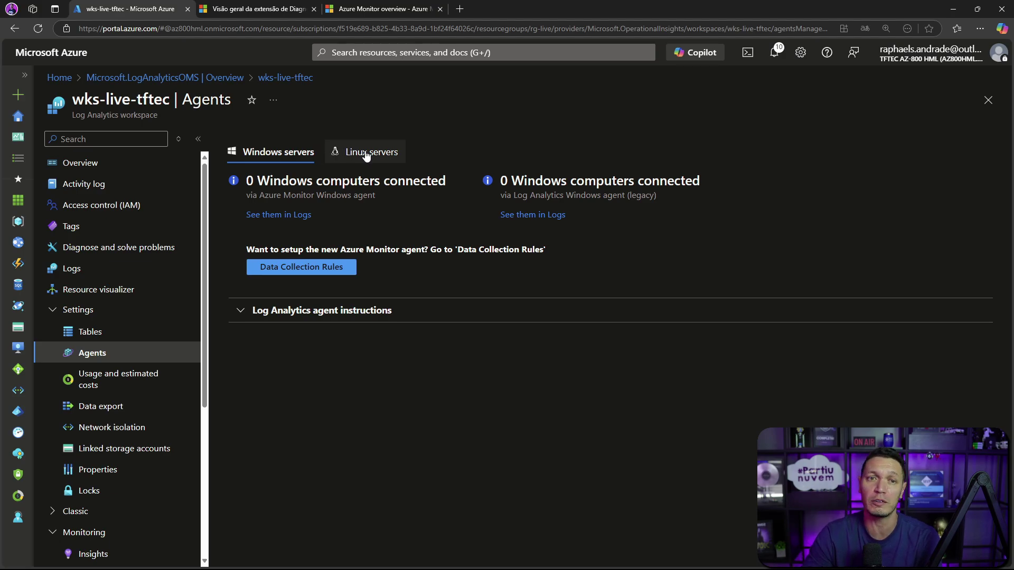
drag(253, 194, 376, 195)
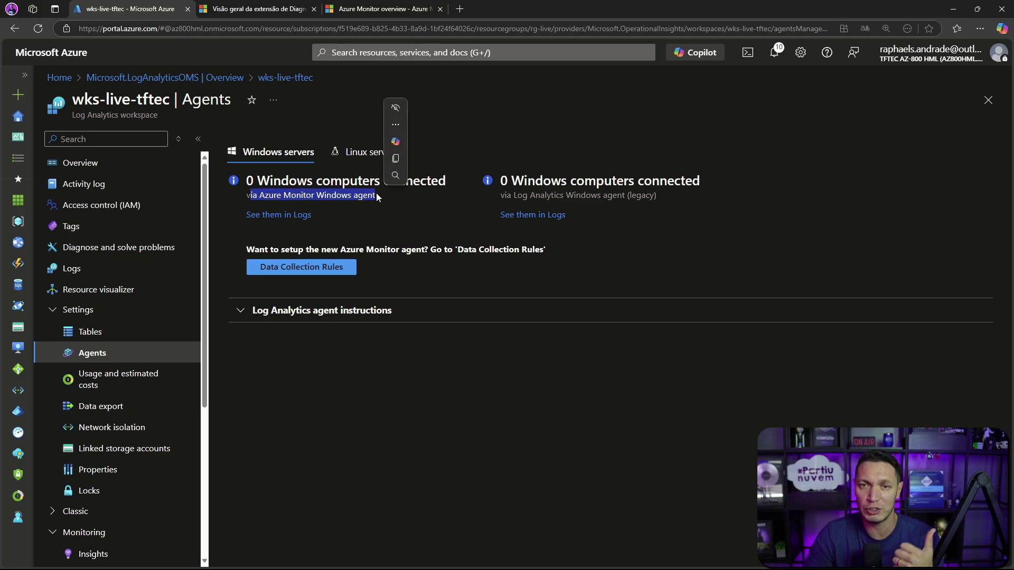
click(518, 194)
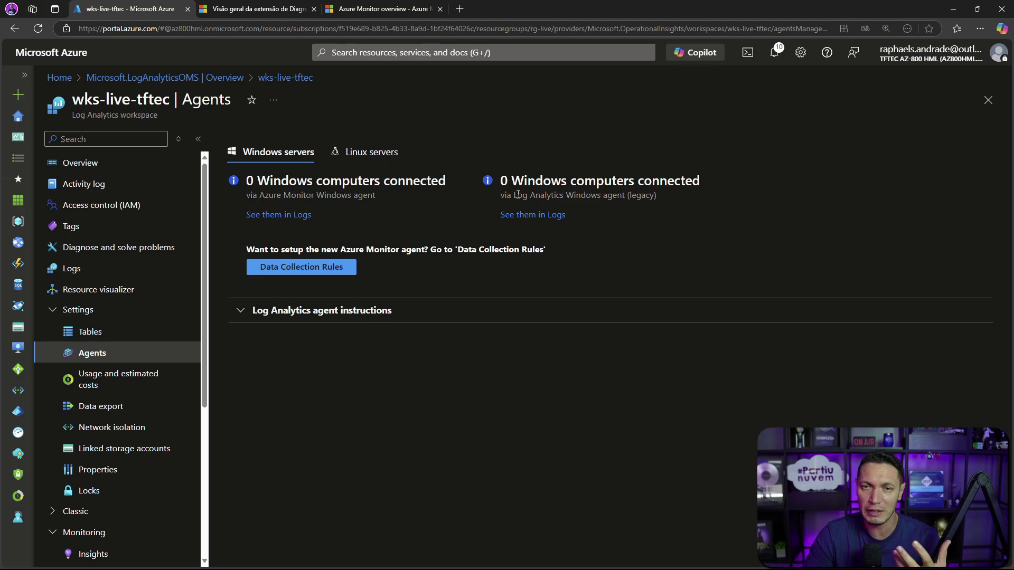
drag(518, 195, 654, 198)
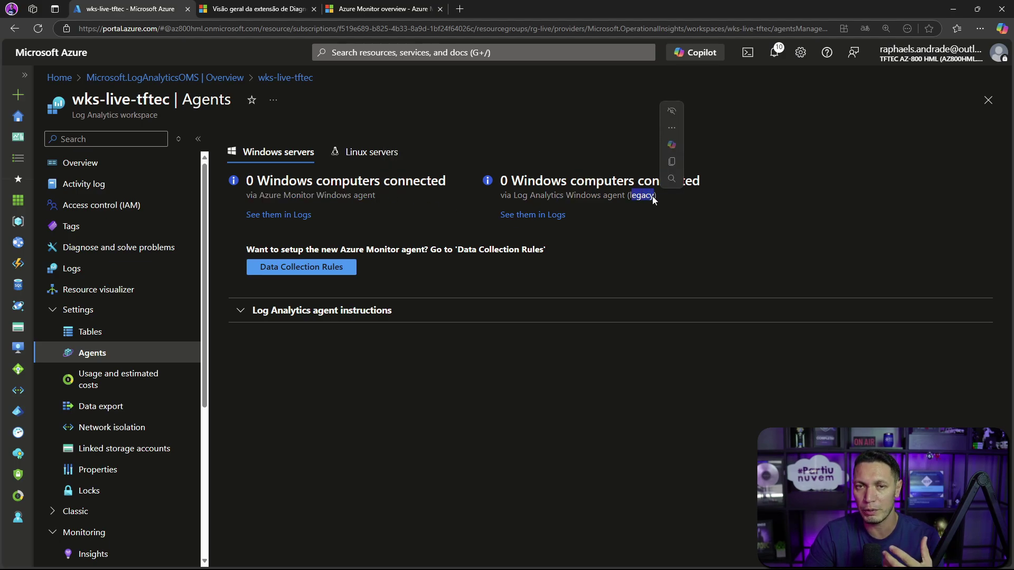
click(664, 221)
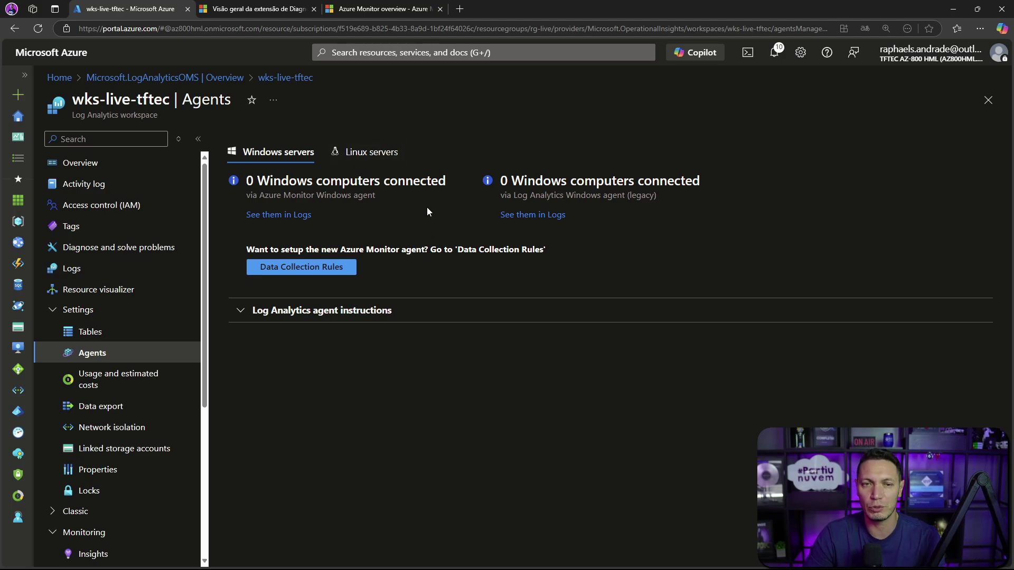
Step: View the Data collection rules list, return to the Agents page and expand the Log Analytics agent instructions
click(290, 268)
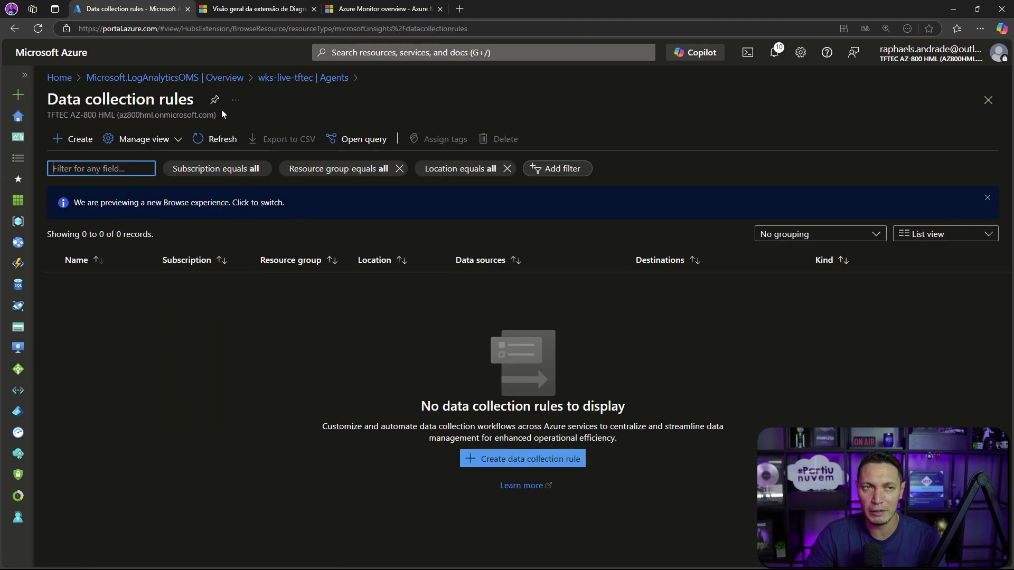
click(311, 80)
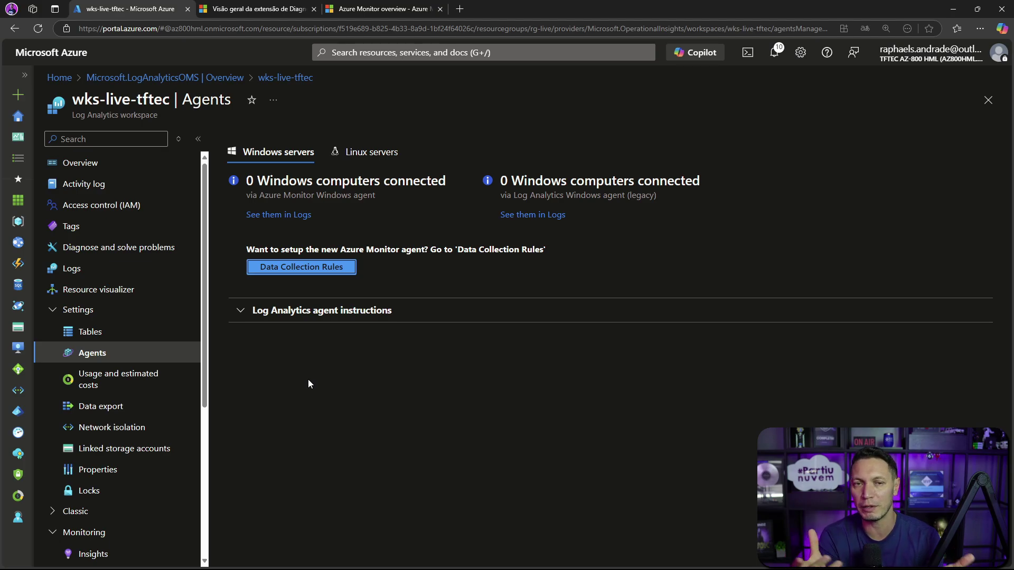
click(245, 313)
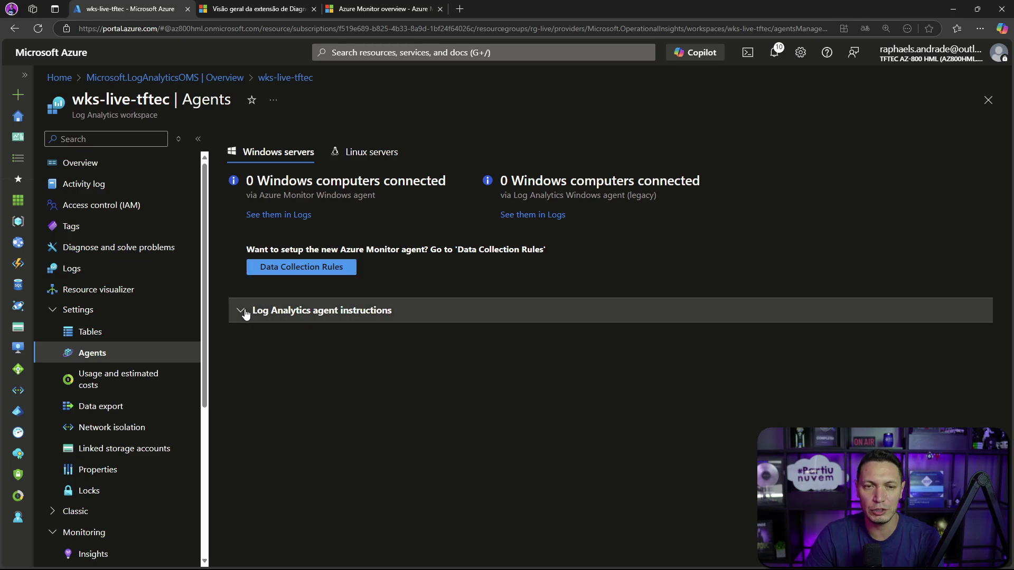
scroll(613, 323, down, 1)
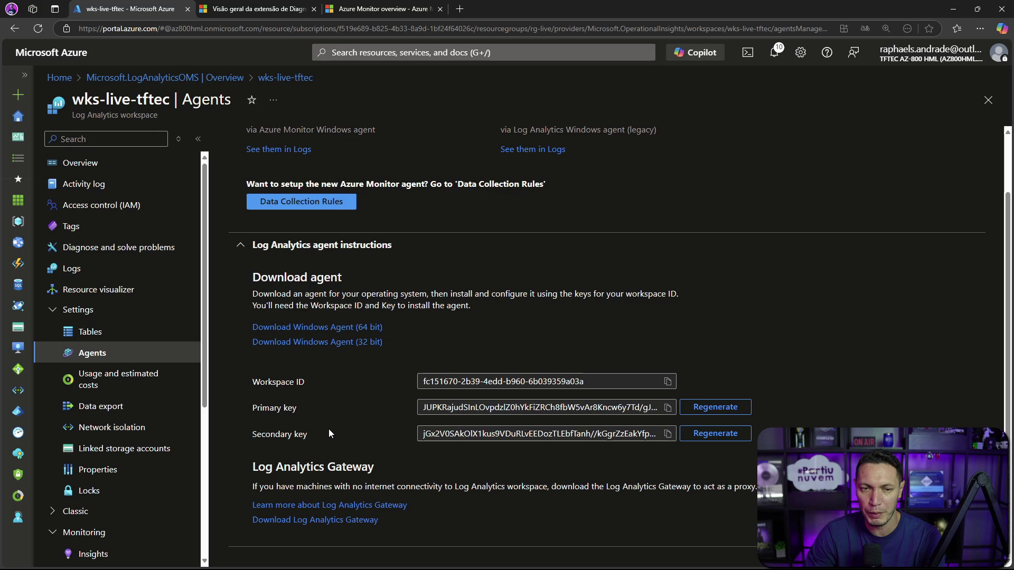
Step: Open the workspace's usage and estimated costs and examine the pricing tiers, including the 100 GB/day Commitment Tier's estimated monthly cost
click(93, 379)
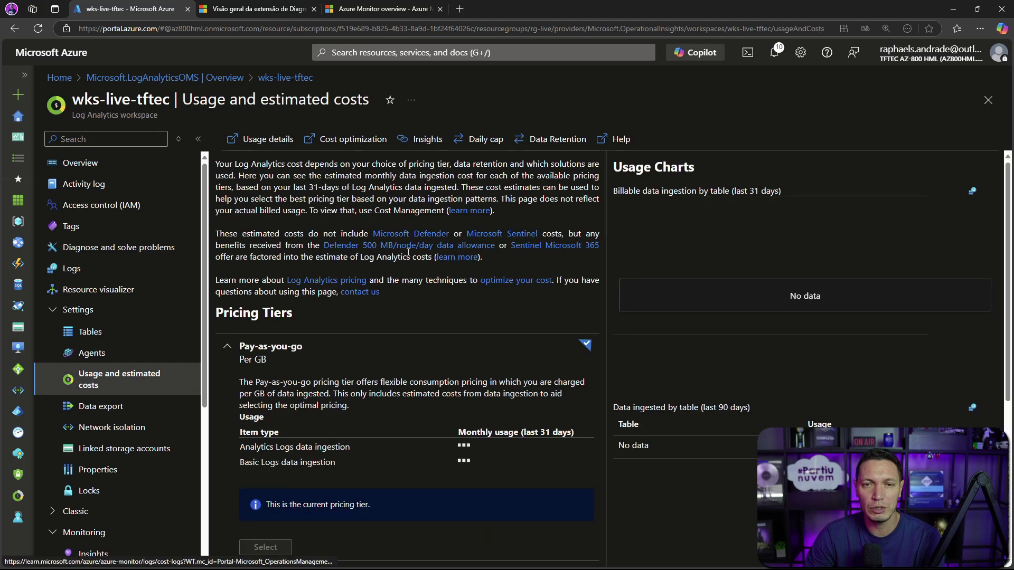
scroll(405, 265, down, 2)
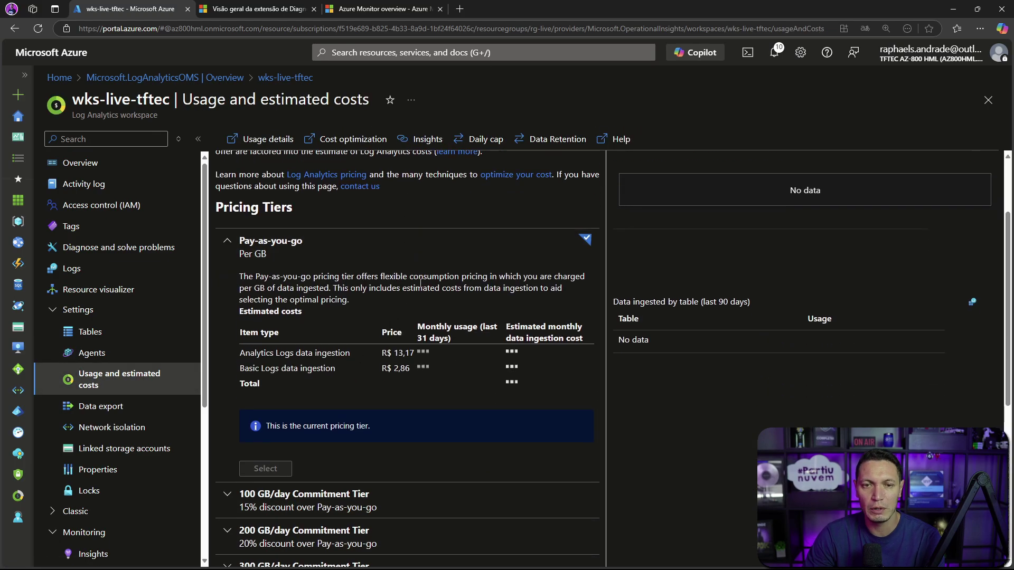
scroll(420, 285, down, 5)
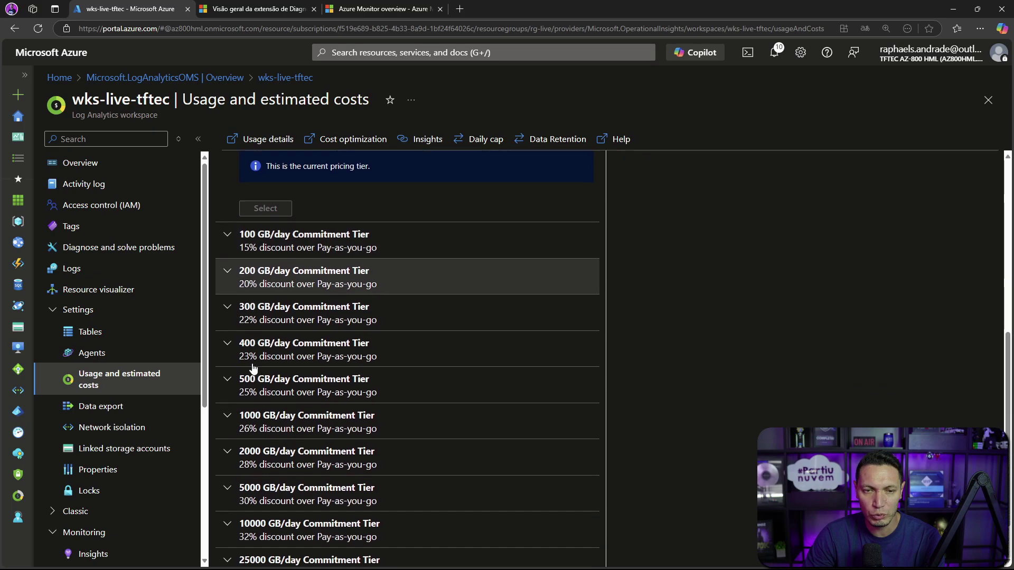
scroll(254, 369, up, 3)
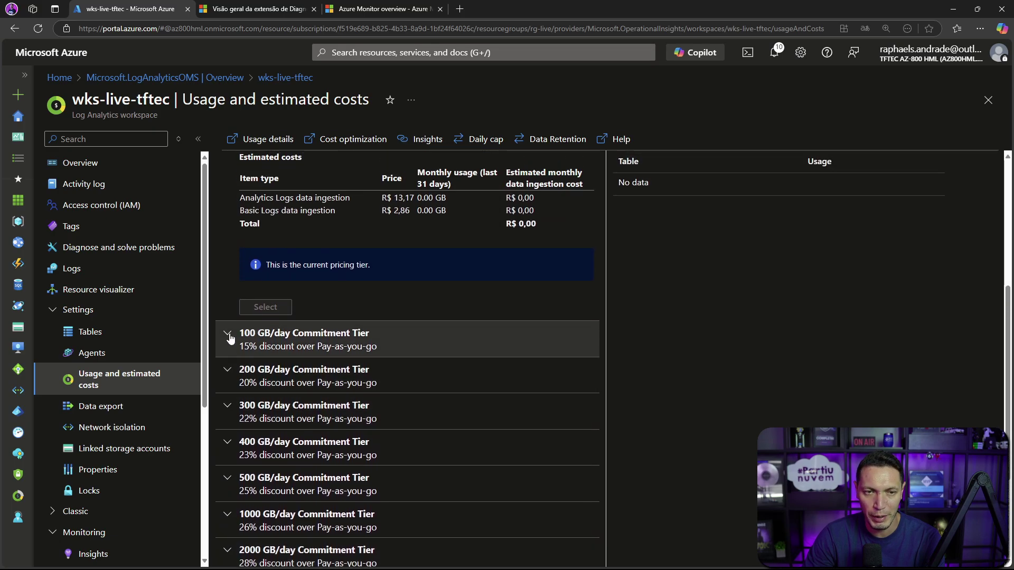
click(229, 337)
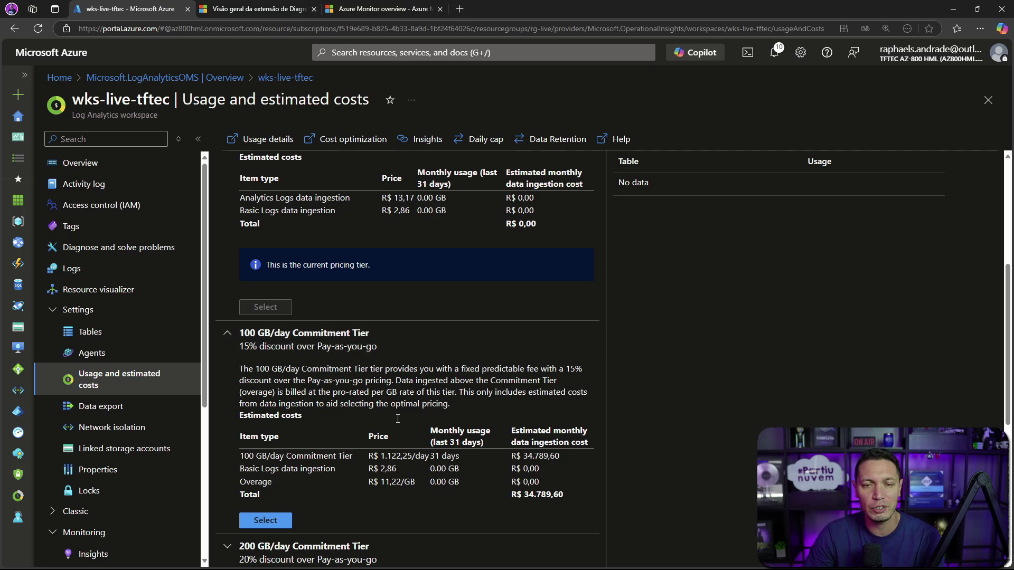
drag(564, 496, 524, 496)
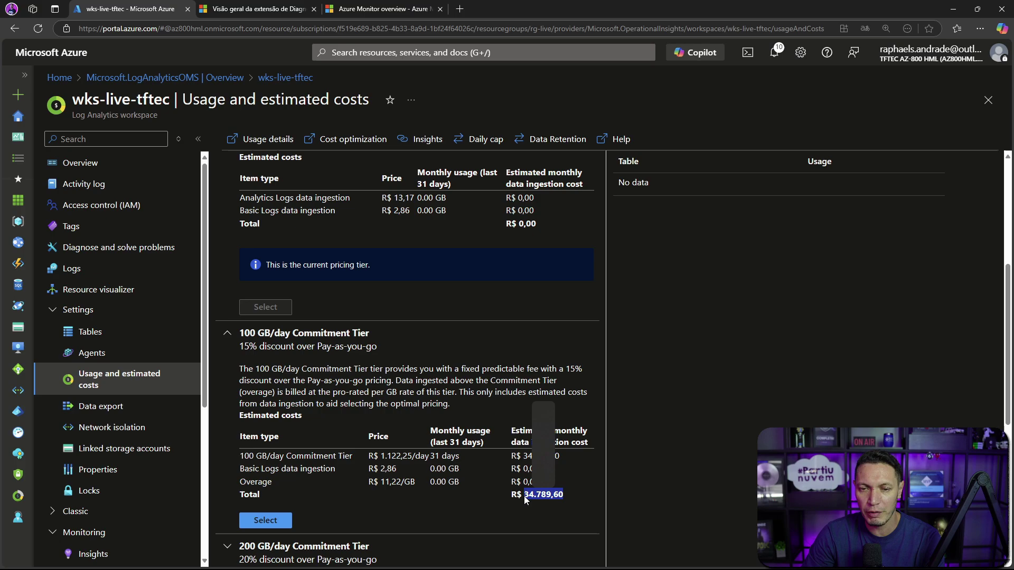
click(229, 340)
click(230, 340)
scroll(232, 343, down, 3)
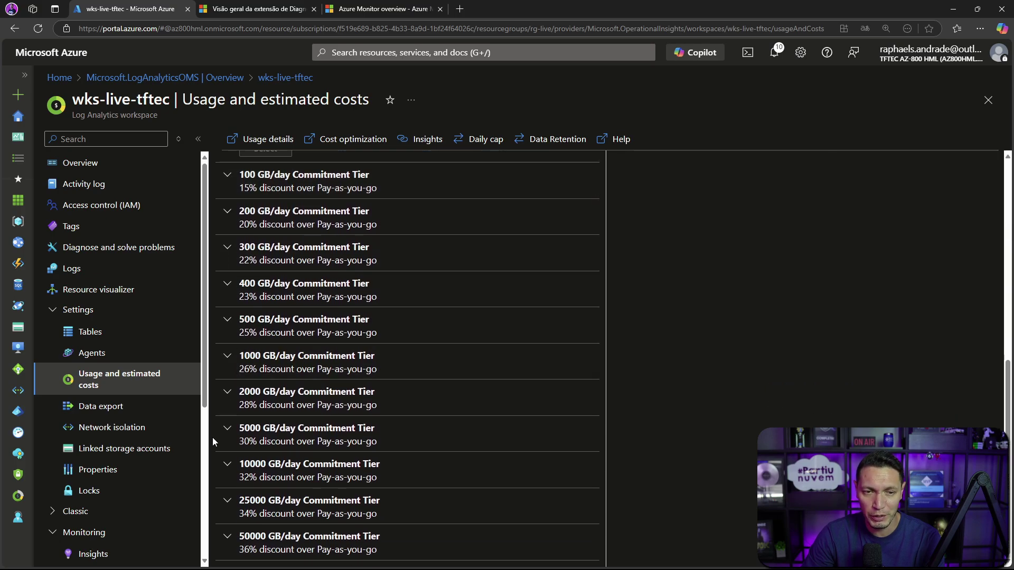
Step: Examine the 1000 GB/day Commitment Tier's estimated monthly cost, collapse it and return to the Pay-as-you-go tier
click(221, 359)
scroll(294, 388, down, 1)
scroll(295, 388, down, 1)
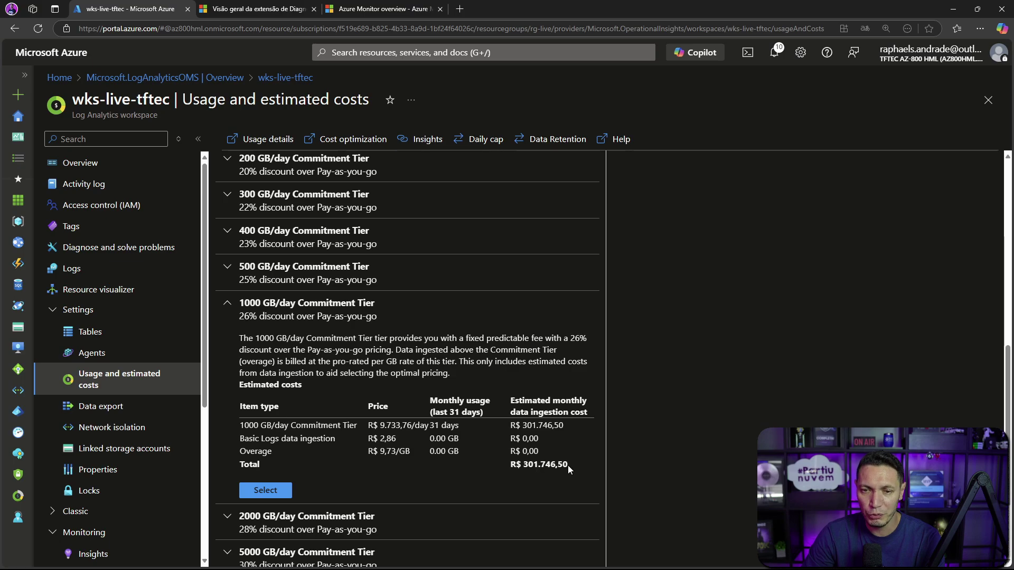
drag(568, 465, 522, 465)
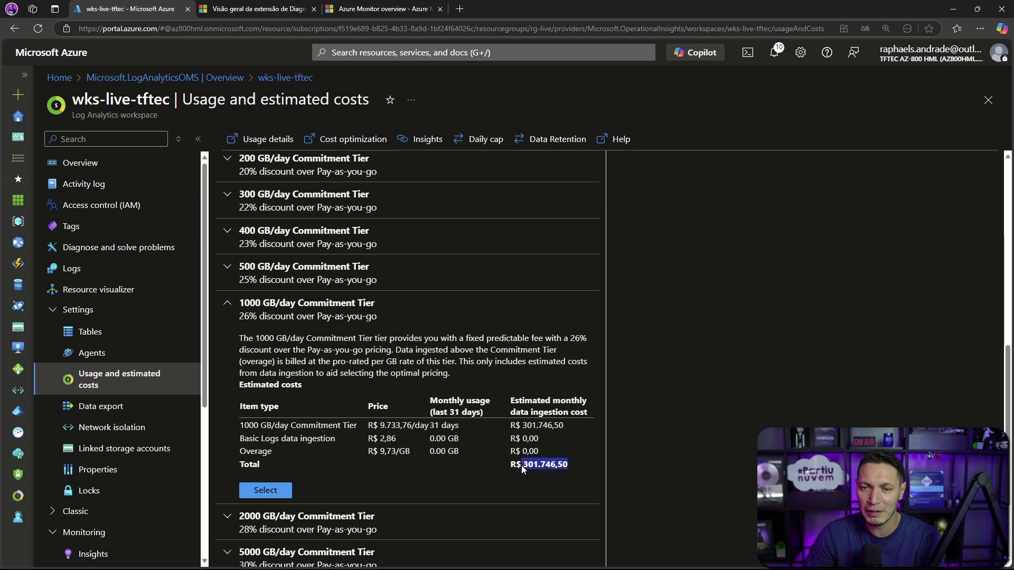
click(228, 308)
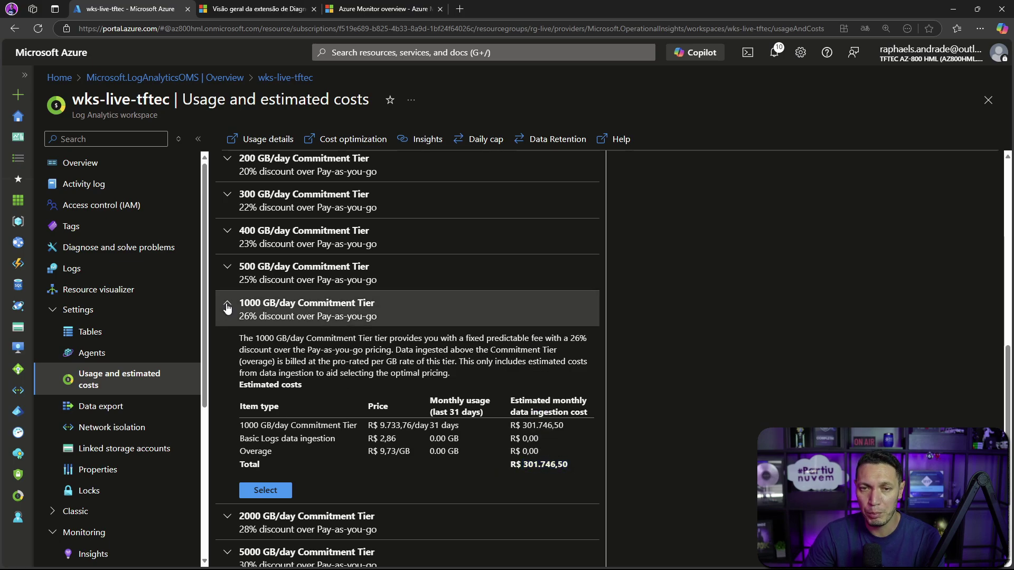
scroll(448, 398, up, 8)
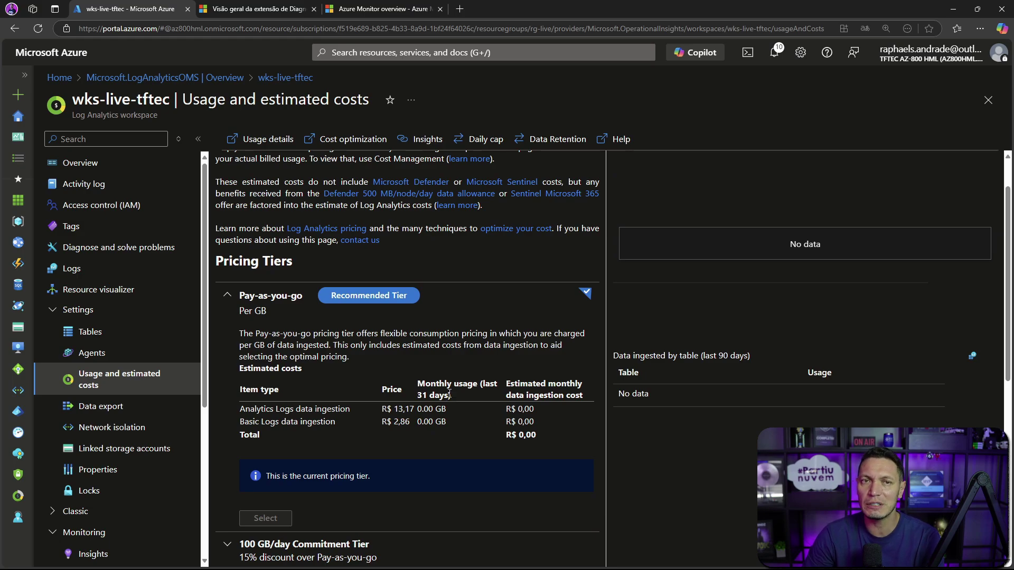
scroll(486, 392, up, 1)
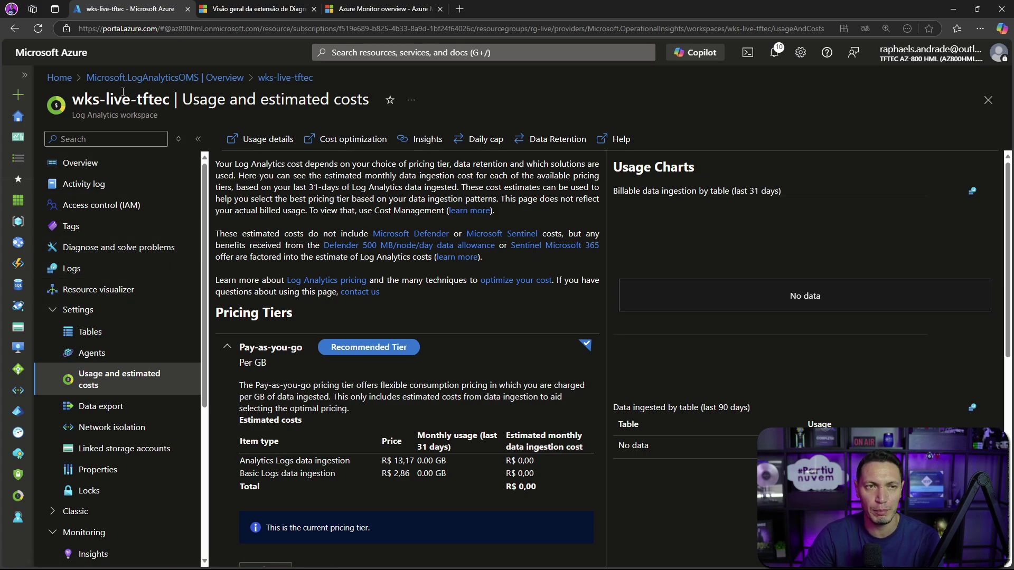
Step: Open VM-01 from the virtual machines list and go to its Insights monitoring page
click(30, 79)
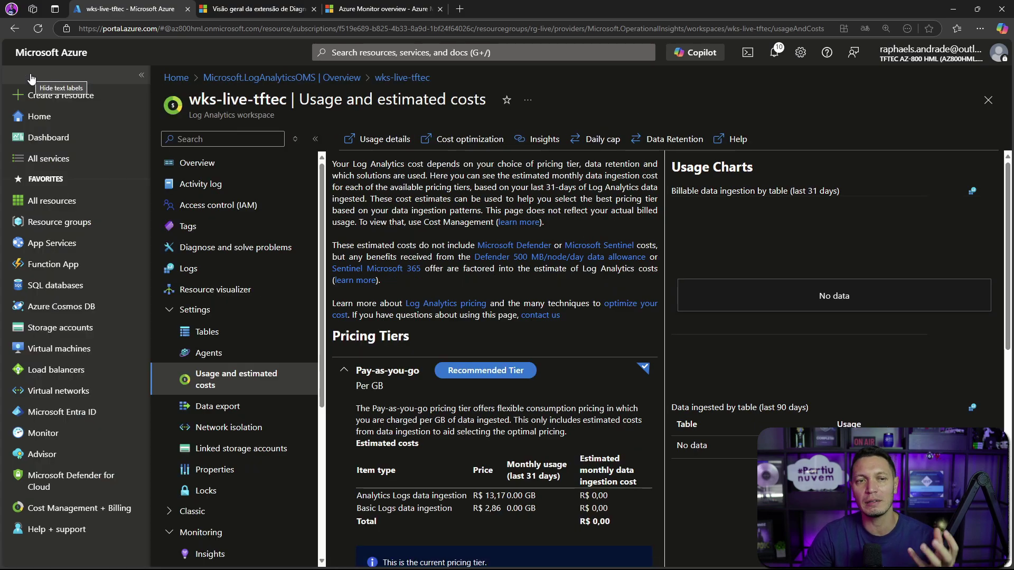
click(46, 349)
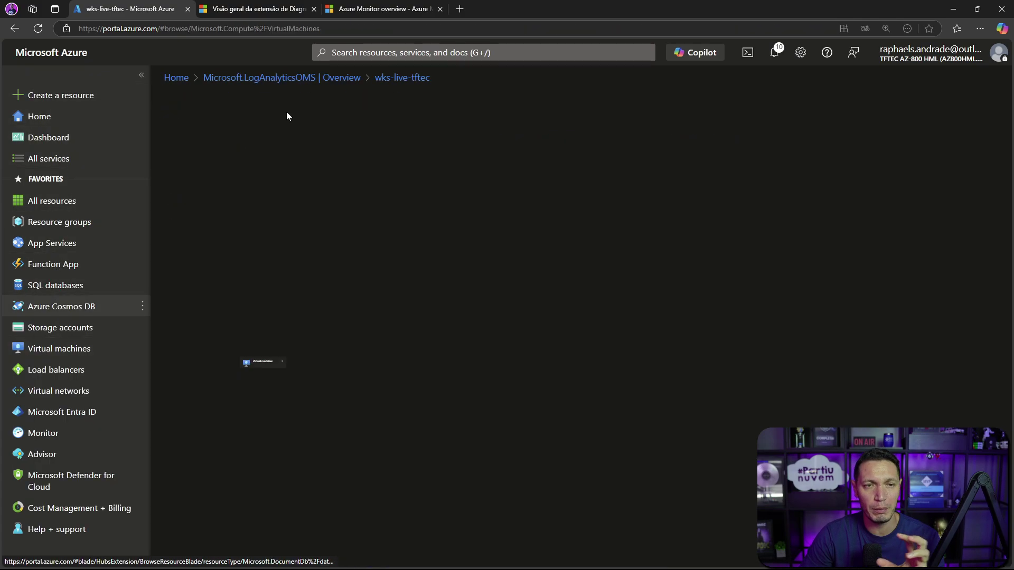
click(213, 243)
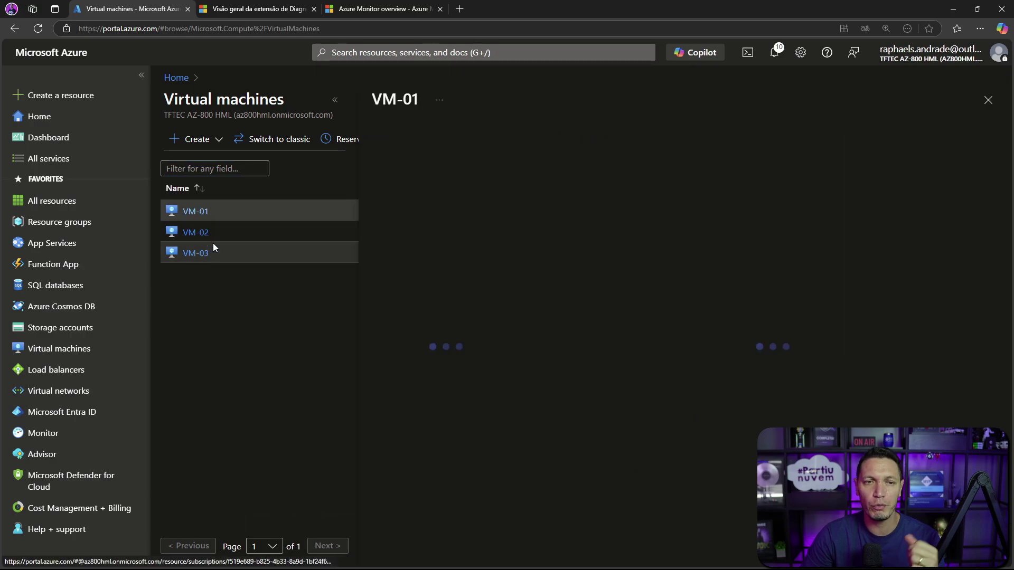
scroll(495, 261, down, 5)
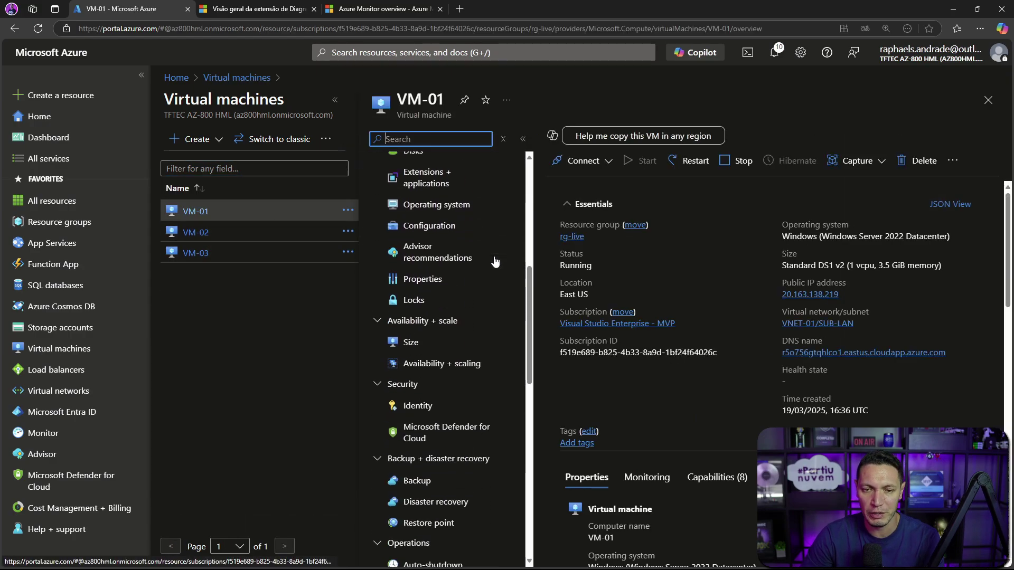
scroll(495, 261, down, 9)
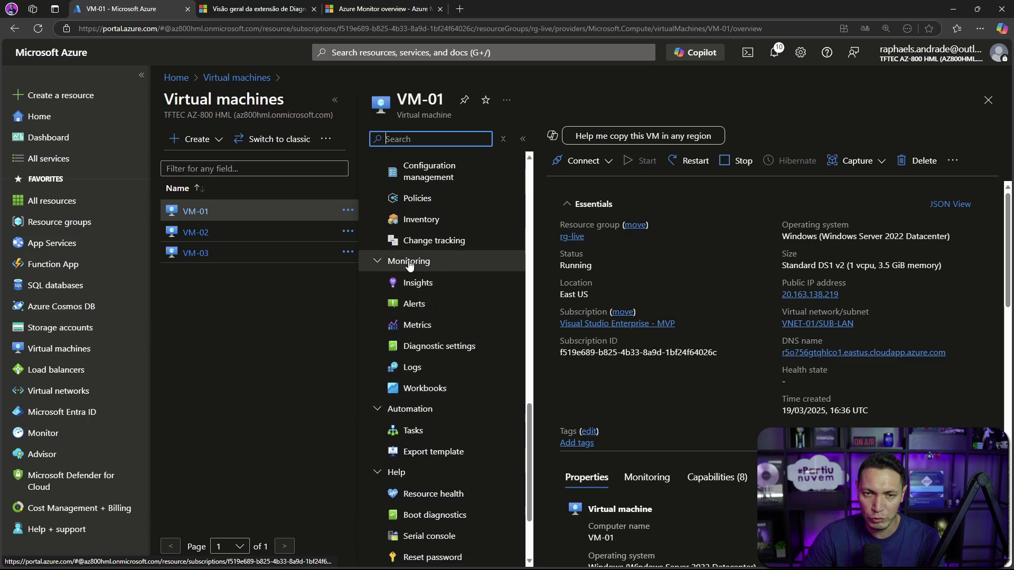
click(426, 283)
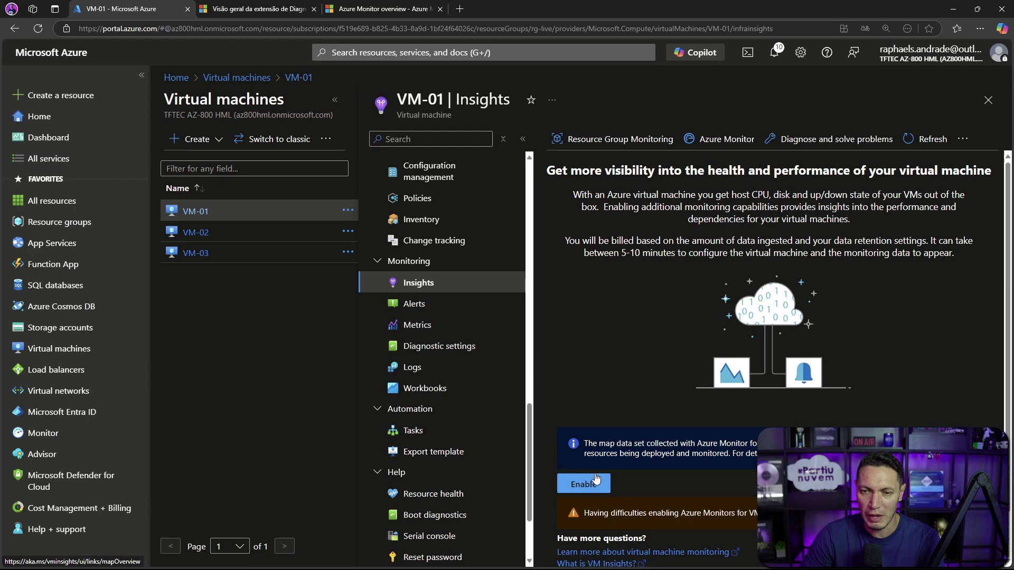
Step: View VM-01's Logs page, and check the Agents page of the Log Analytics workspace wks-live-tftec
click(405, 366)
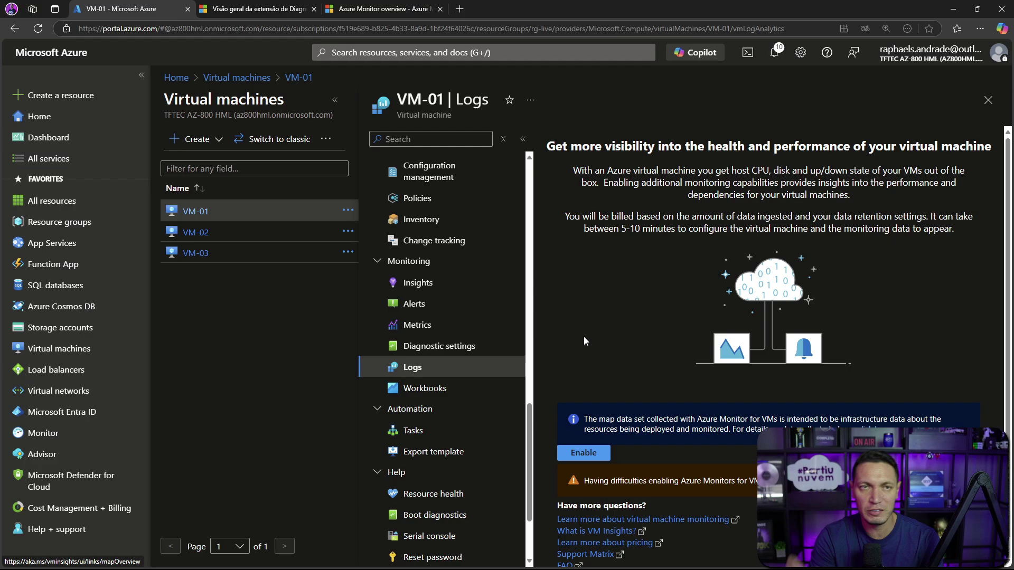
click(465, 52)
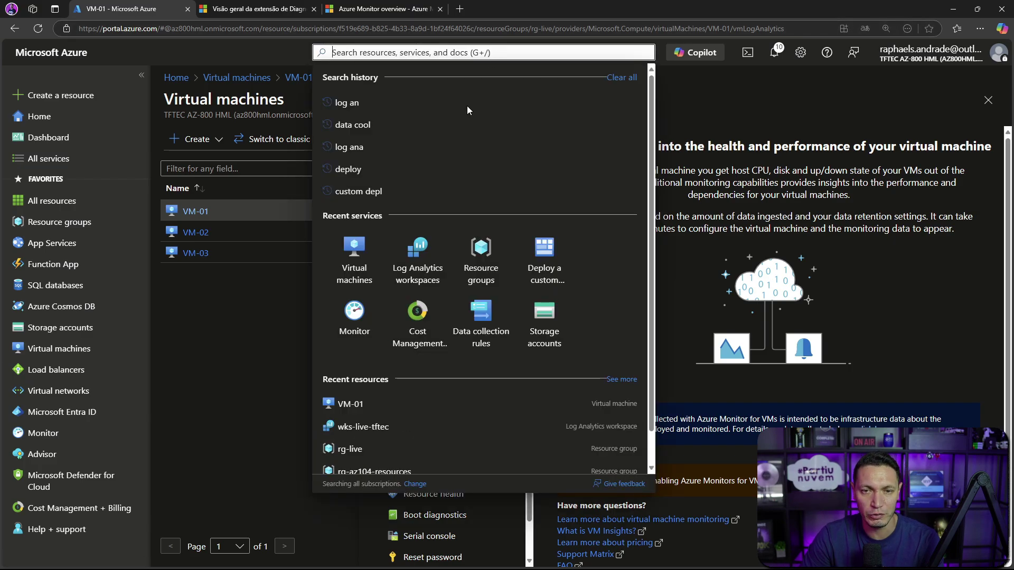
click(418, 246)
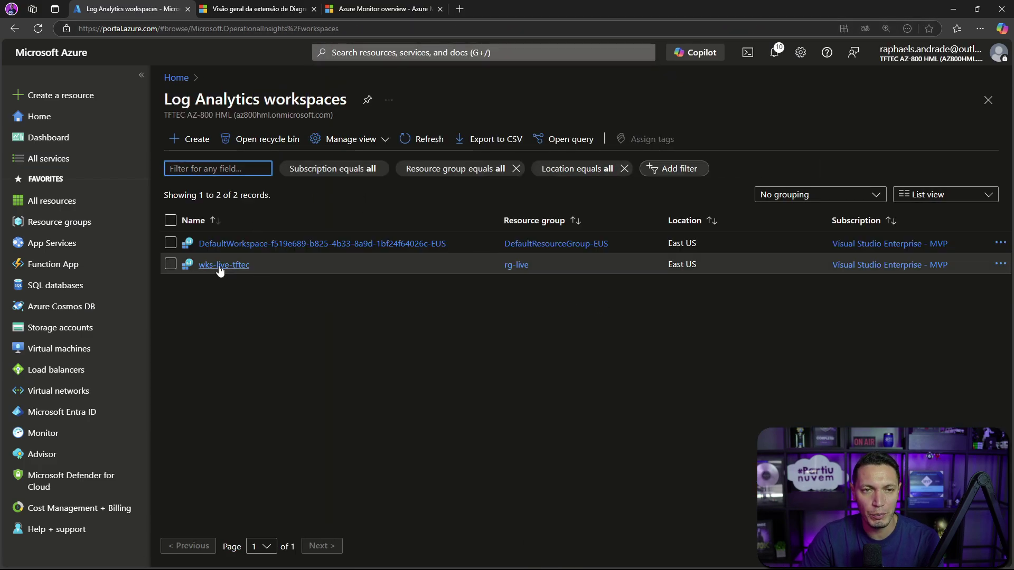
click(220, 265)
scroll(460, 264, down, 5)
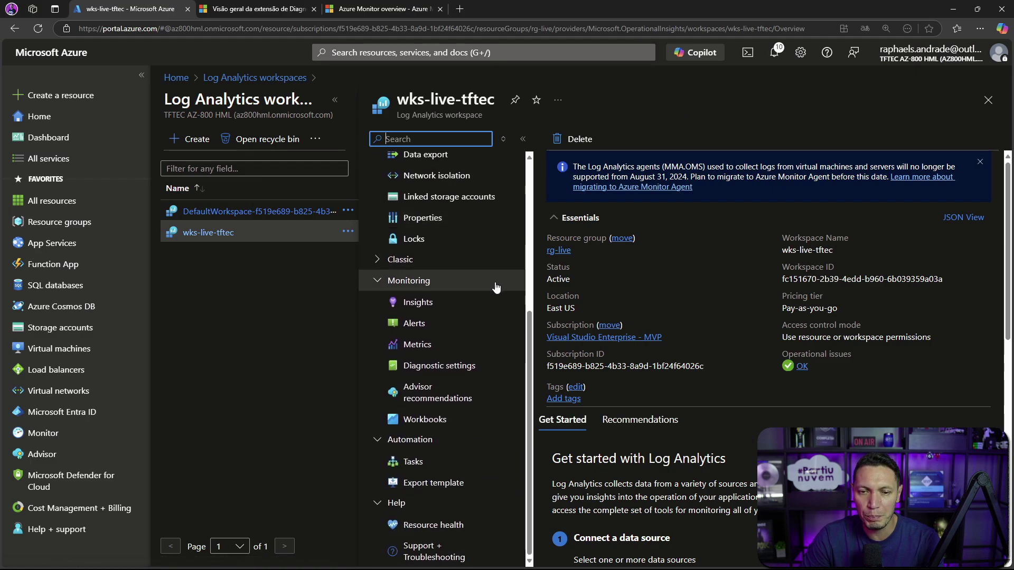
scroll(449, 333, up, 2)
scroll(448, 328, up, 3)
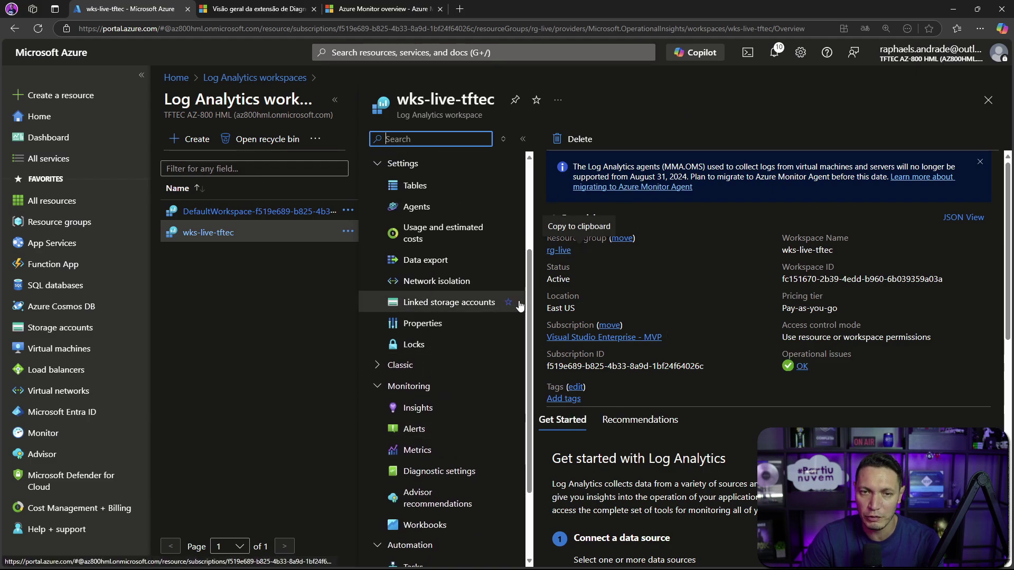
scroll(437, 295, up, 1)
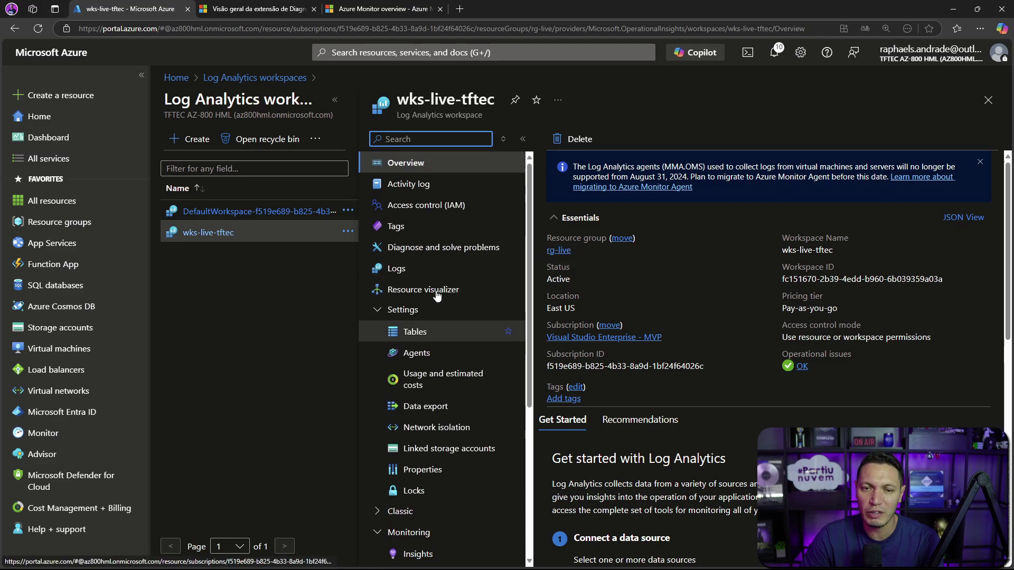
click(414, 353)
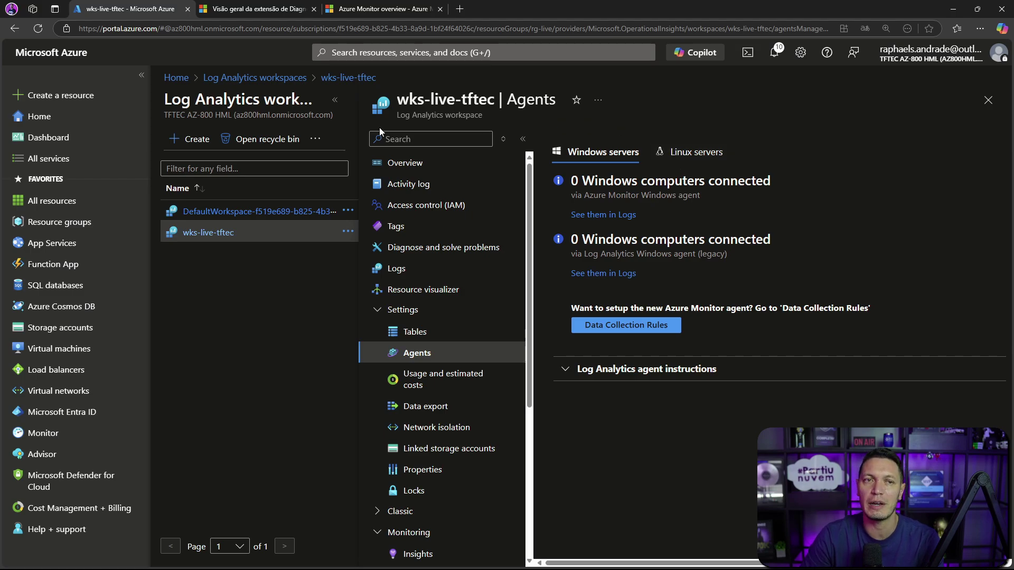
Step: Return to VM-01's Logs page and start enabling monitoring to open its Monitoring configuration
click(50, 350)
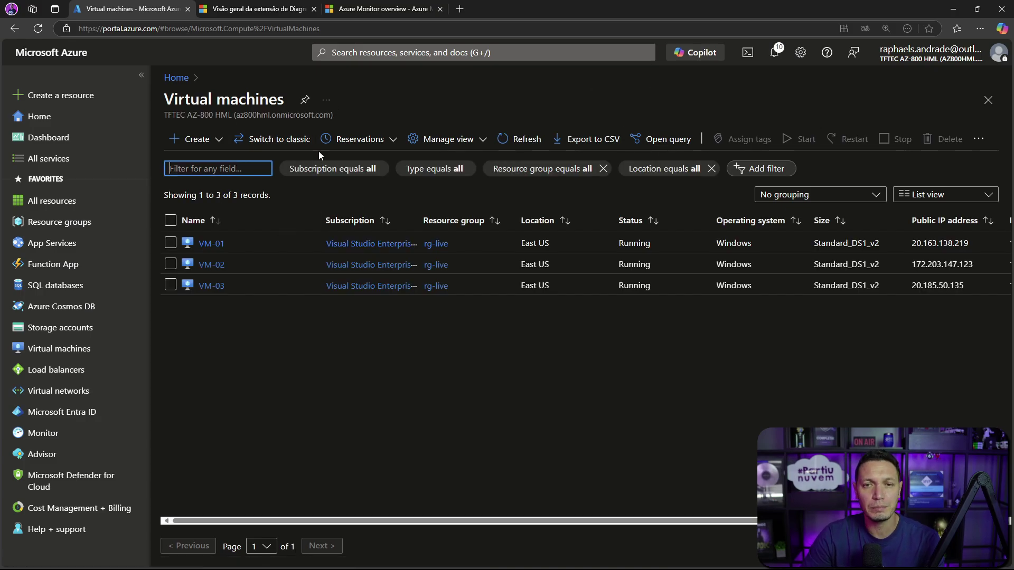
click(212, 243)
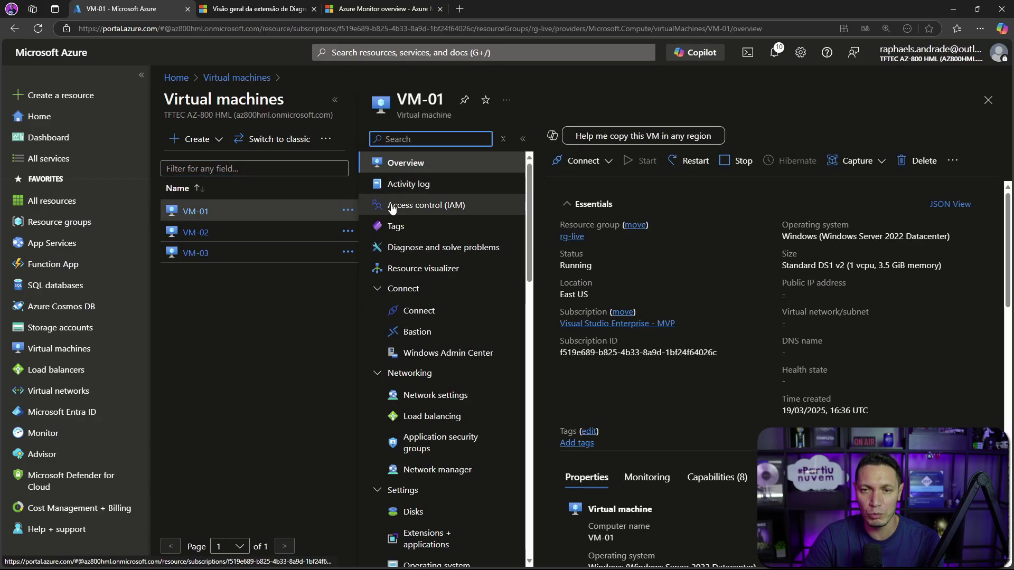
scroll(391, 207, down, 8)
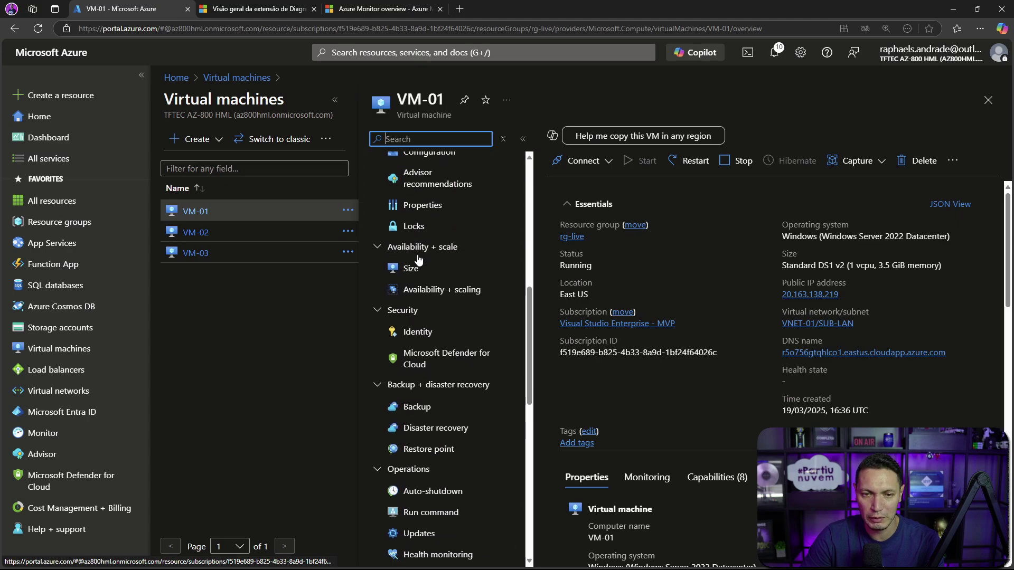
scroll(418, 259, down, 8)
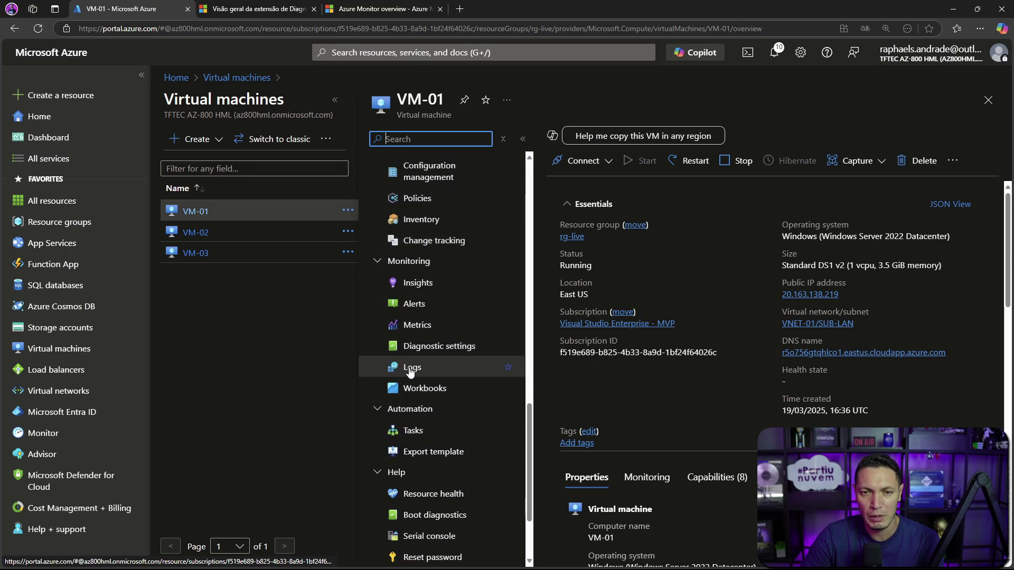
click(411, 368)
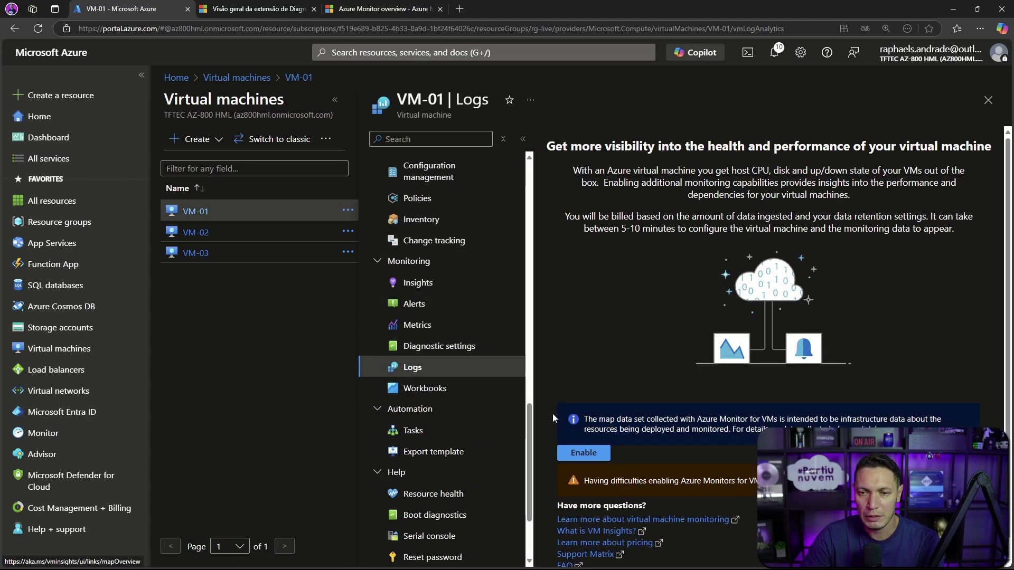
click(583, 453)
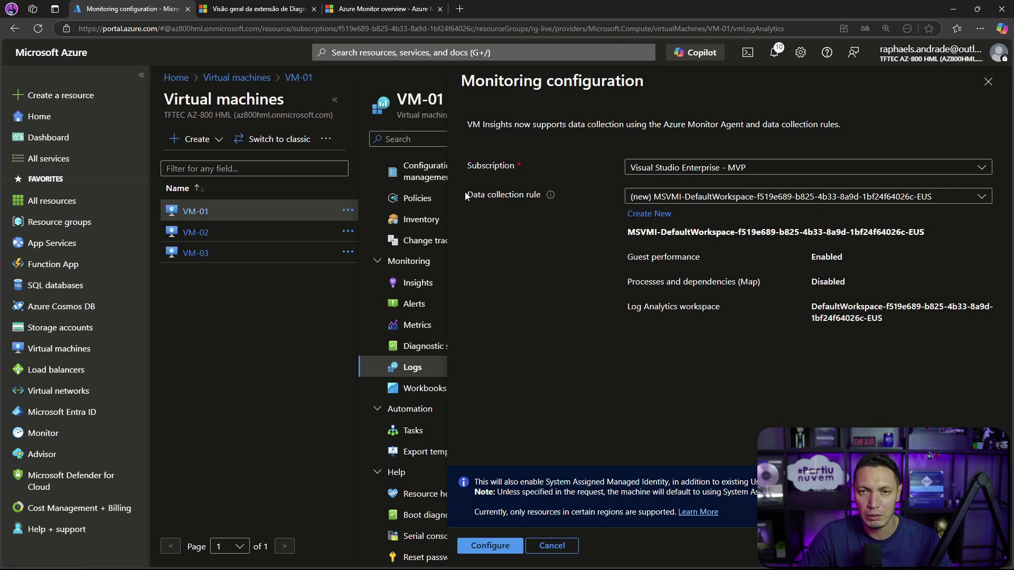
Step: Compare the data collection rule with the draw.io diagram, and examine its default name, guest performance and Processes and dependencies (Map) settings
drag(467, 194, 538, 193)
key(alt+Tab)
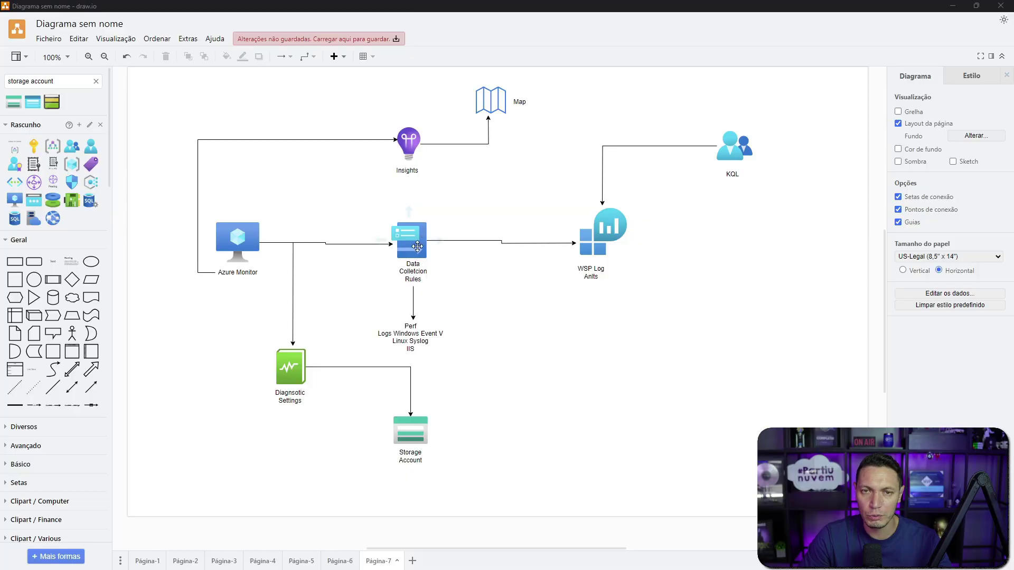
key(alt+Tab)
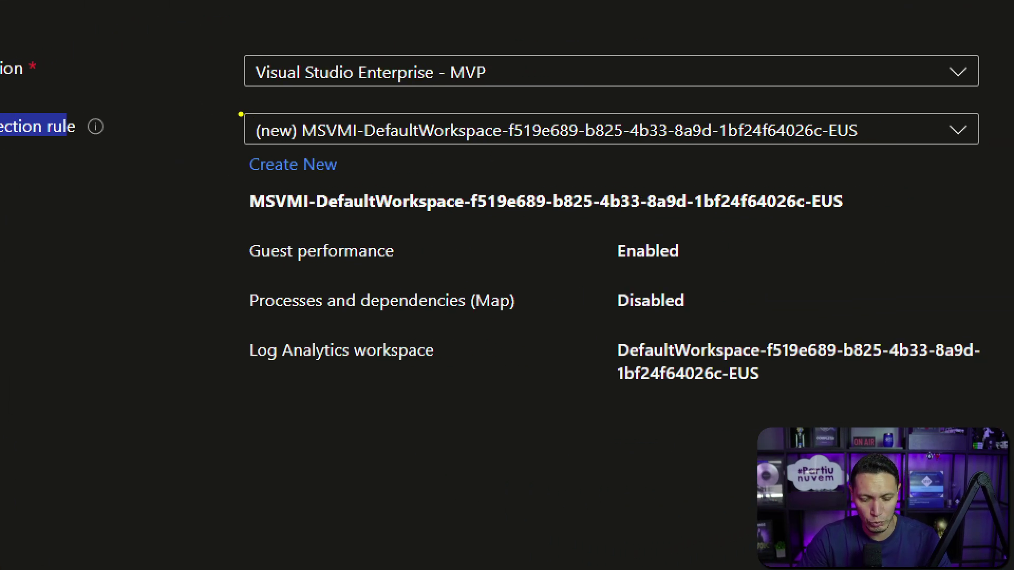
drag(239, 112, 343, 136)
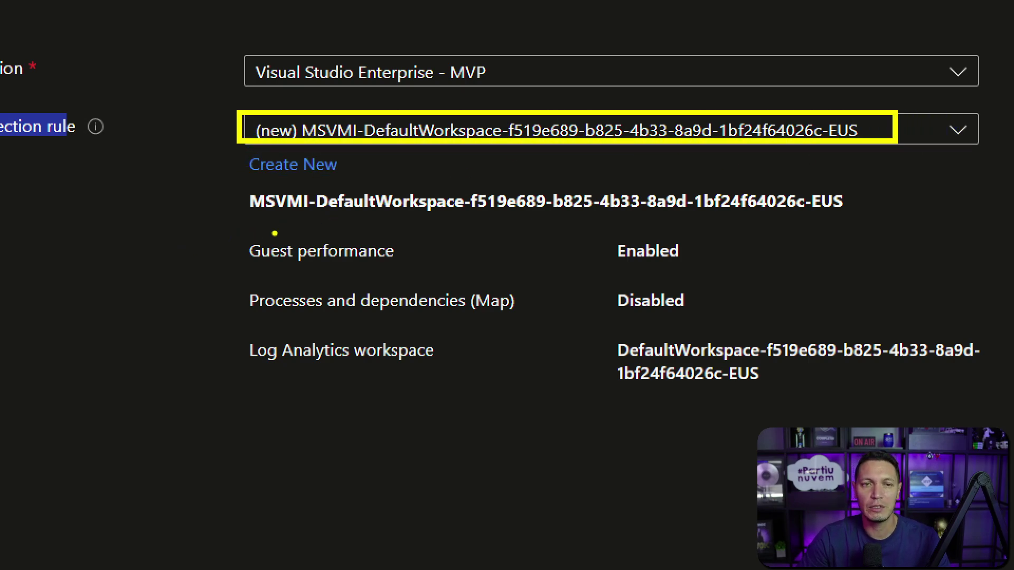
drag(239, 226, 547, 268)
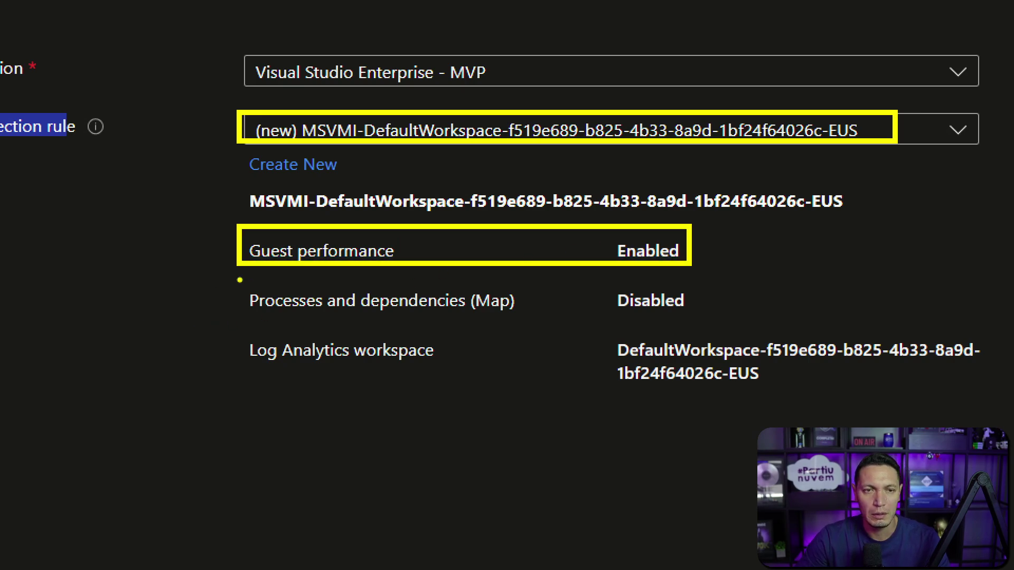
drag(233, 280, 732, 325)
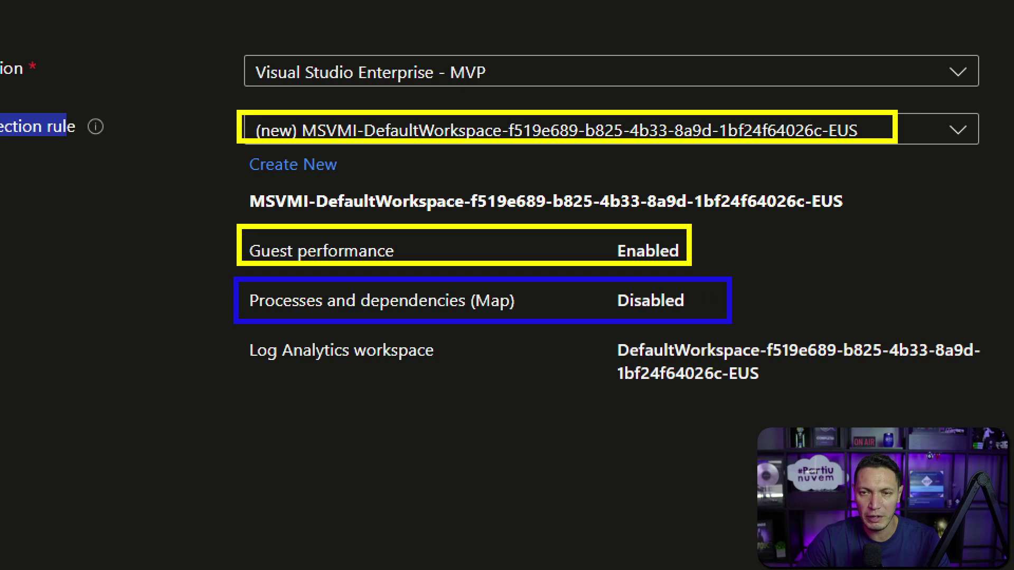
drag(619, 312, 712, 311)
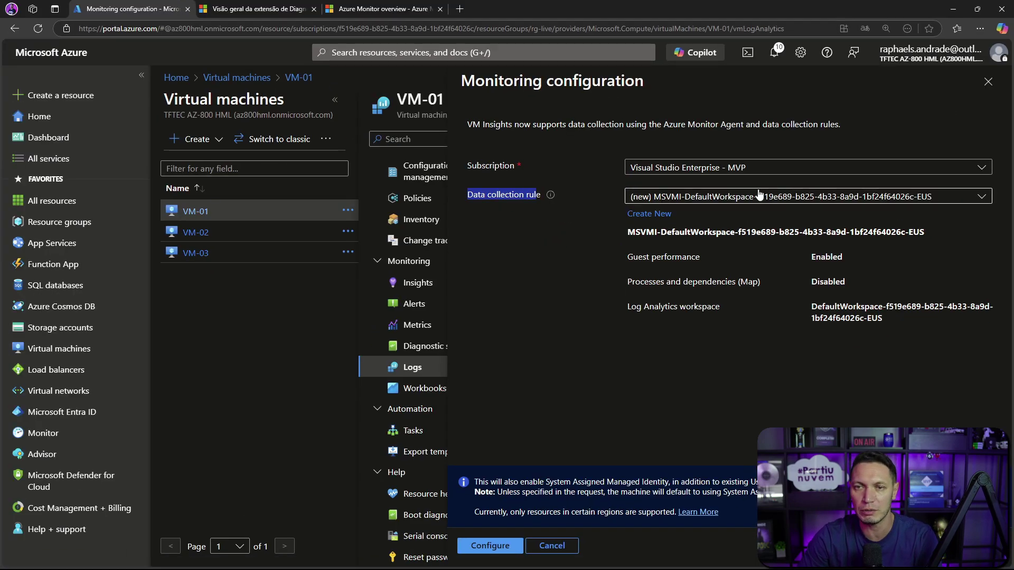
Step: Create a new data collection rule named Live-TFTEC with processes and dependencies (Map) enabled
click(646, 214)
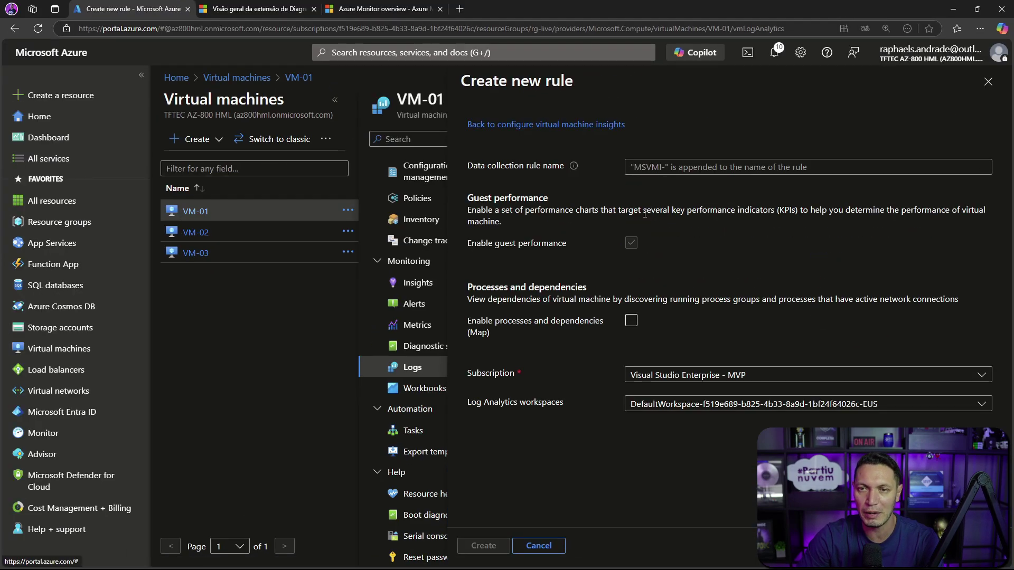
click(651, 167)
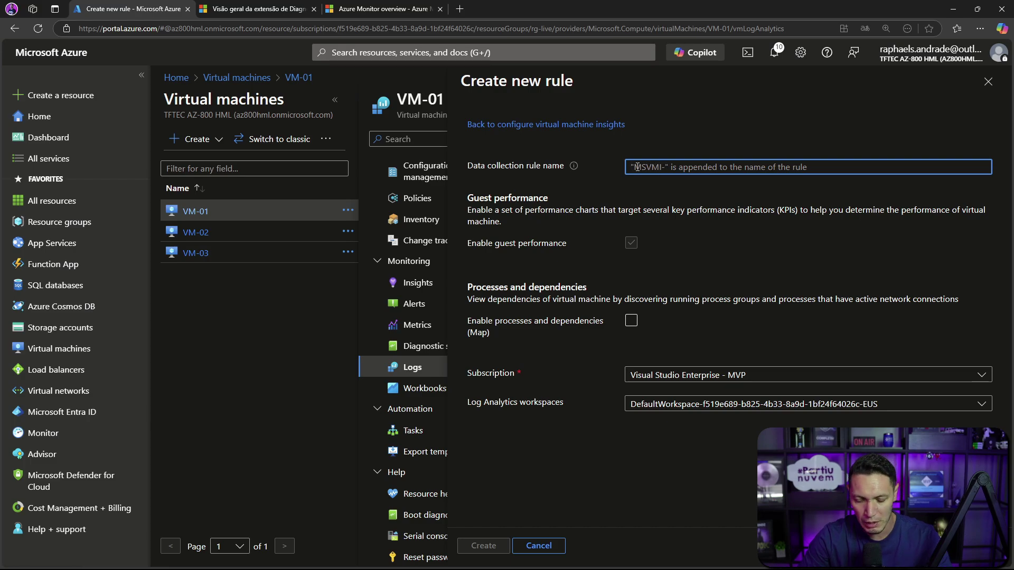
text(Live-)
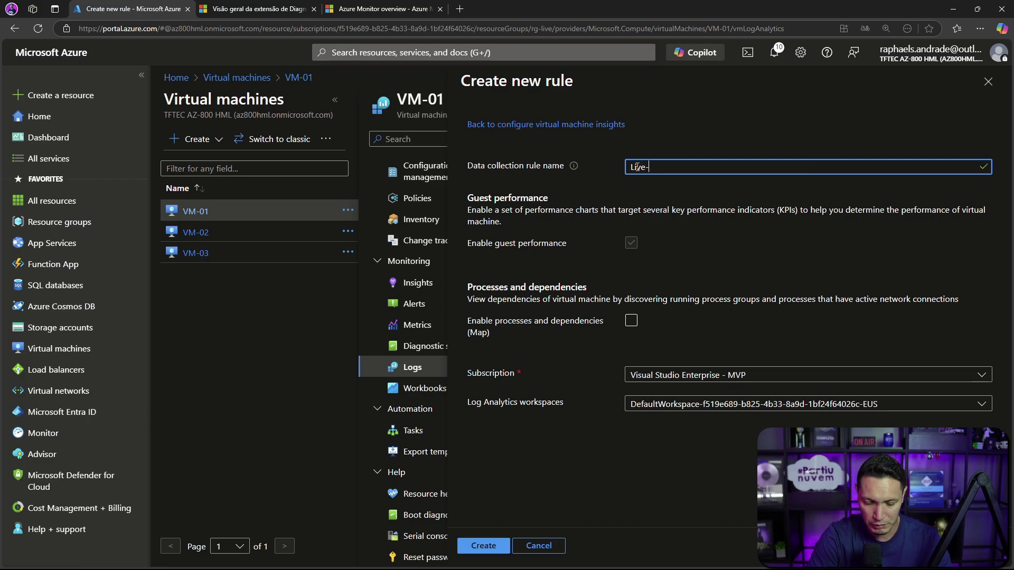
text(TFTEC)
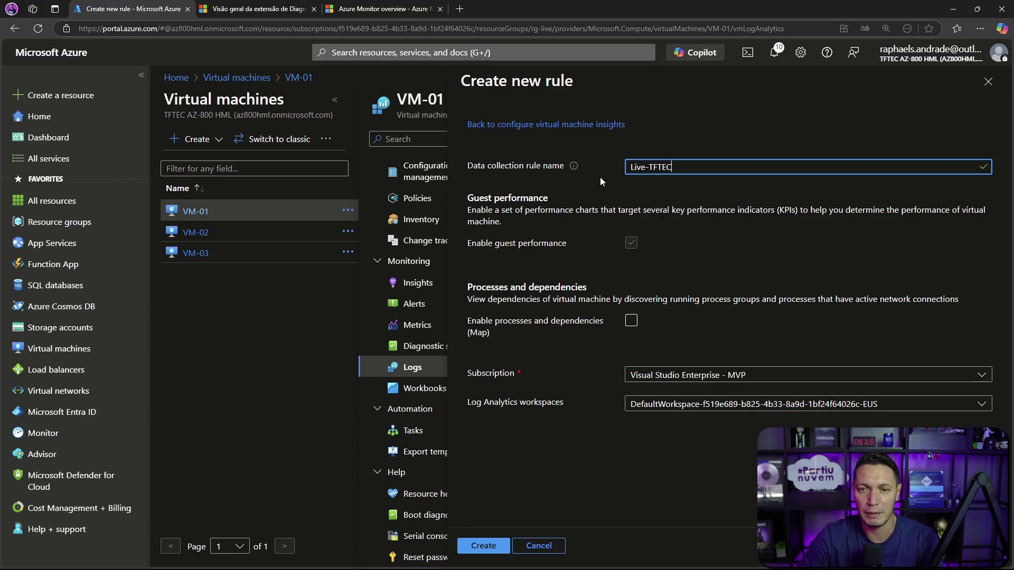
drag(469, 287, 598, 286)
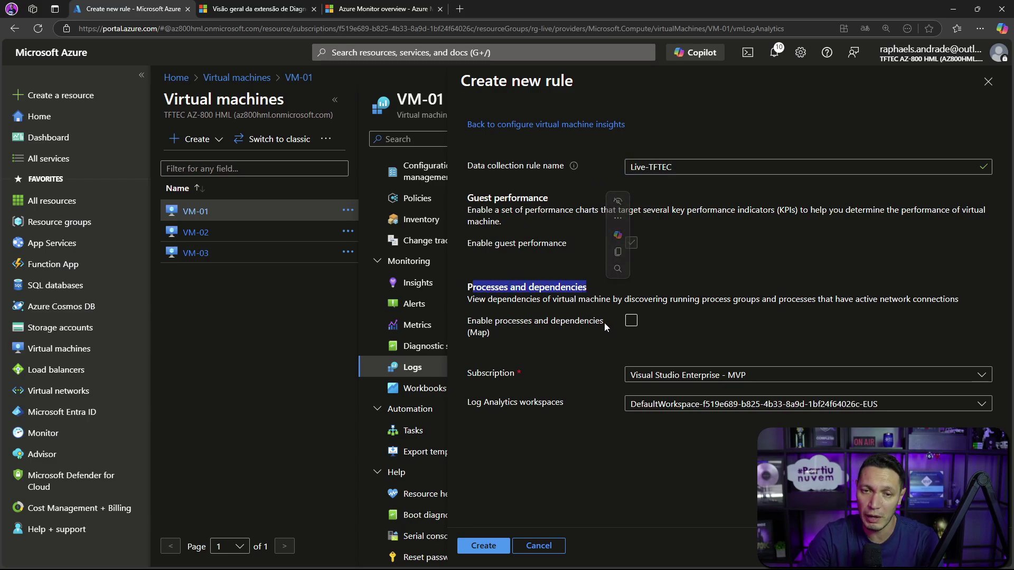
click(631, 322)
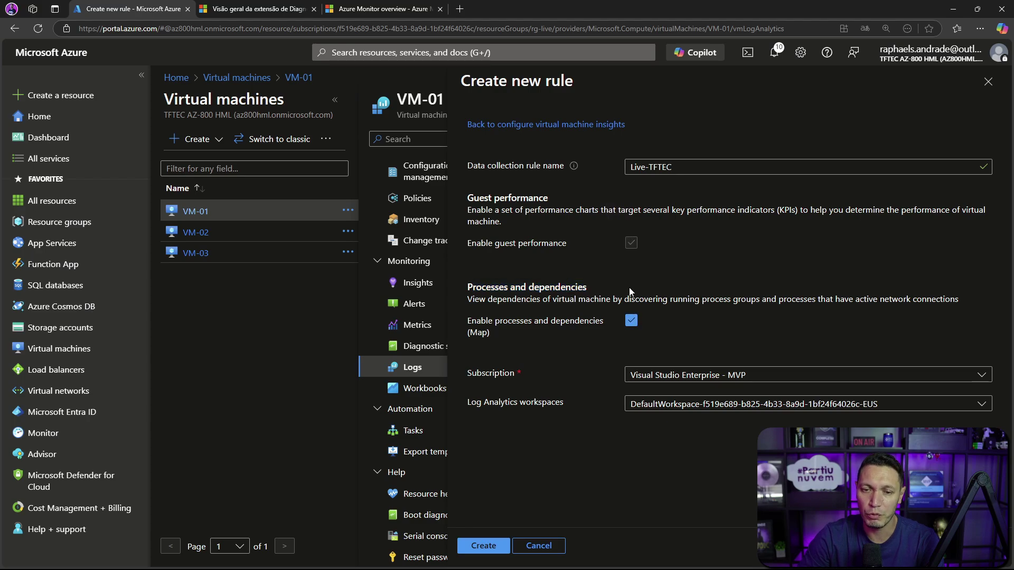
click(483, 546)
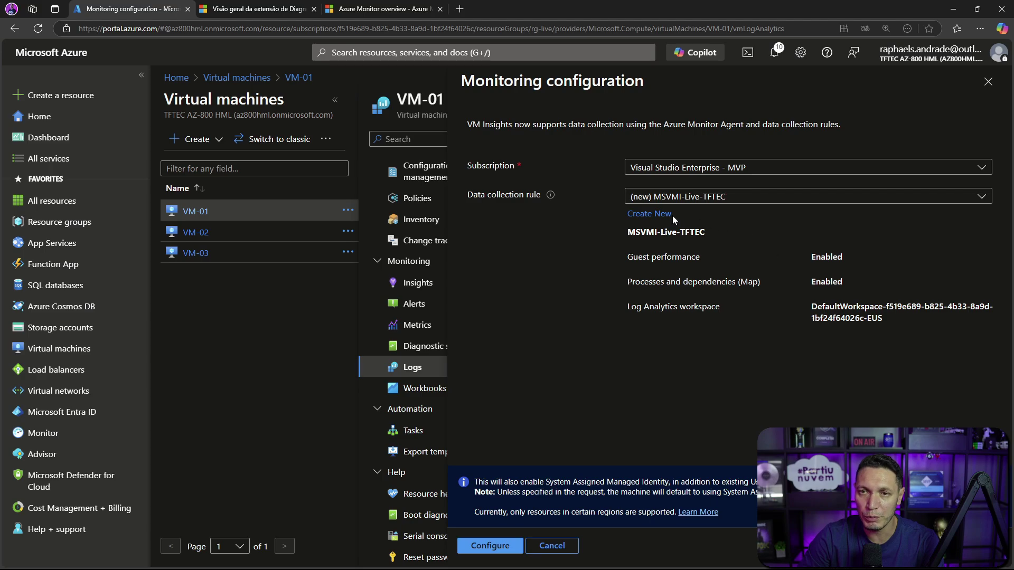
Step: Start another new data collection rule and set its Log Analytics workspace to wks-live-tftec
click(641, 217)
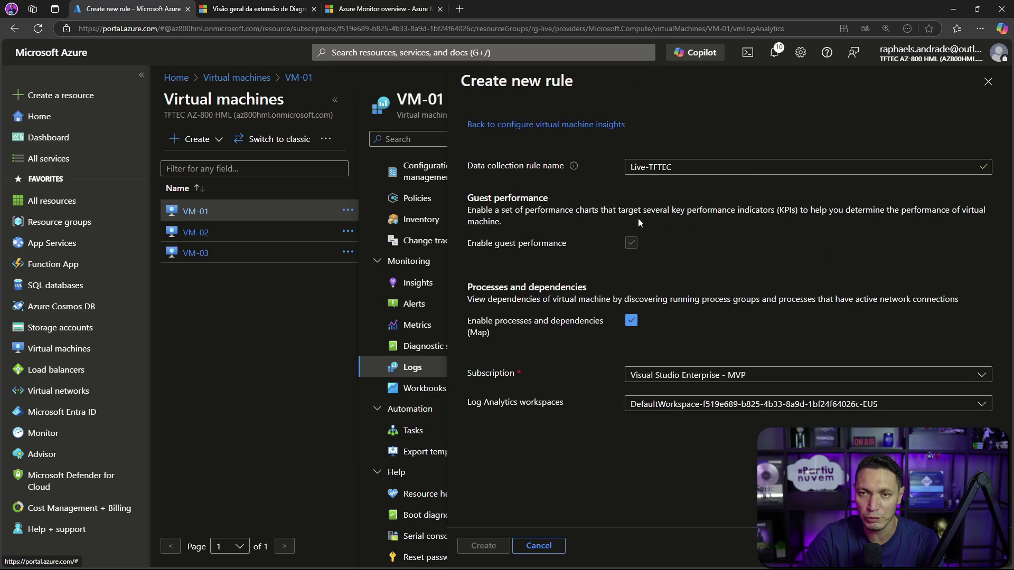
click(686, 411)
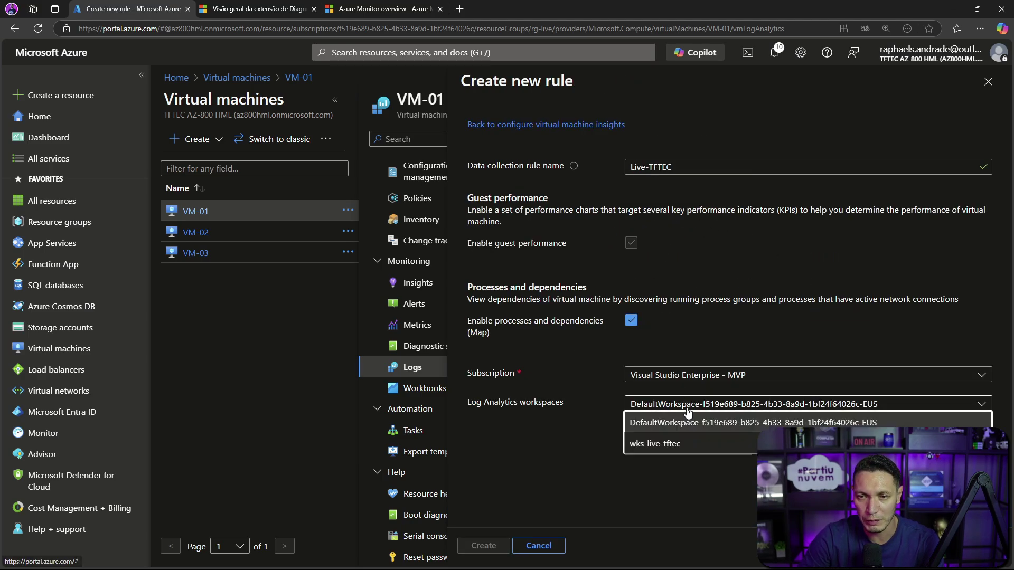
click(657, 445)
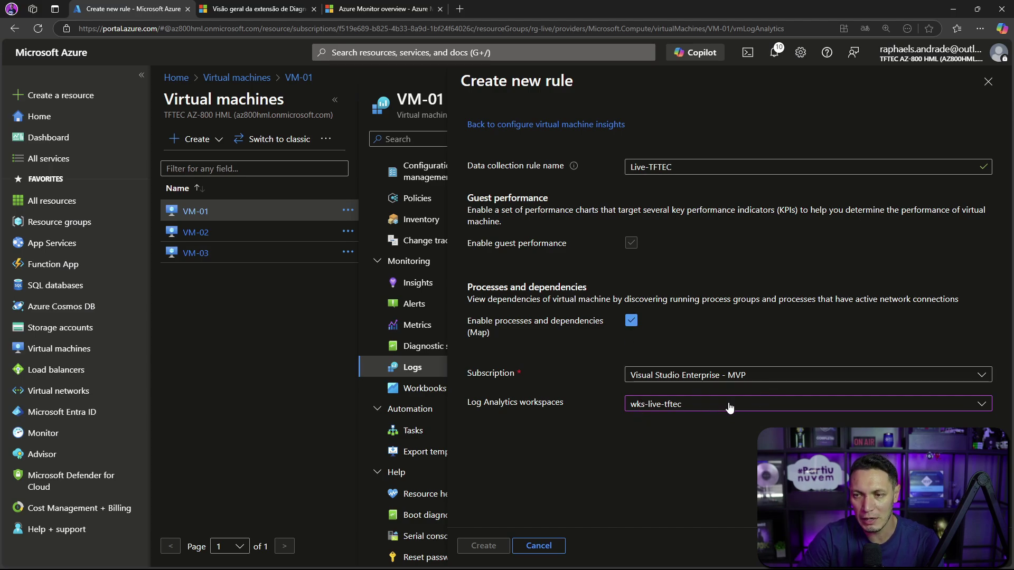
Step: Change the data collection rule name to Live-TFTEC-Data
click(717, 173)
key(BackSpace)
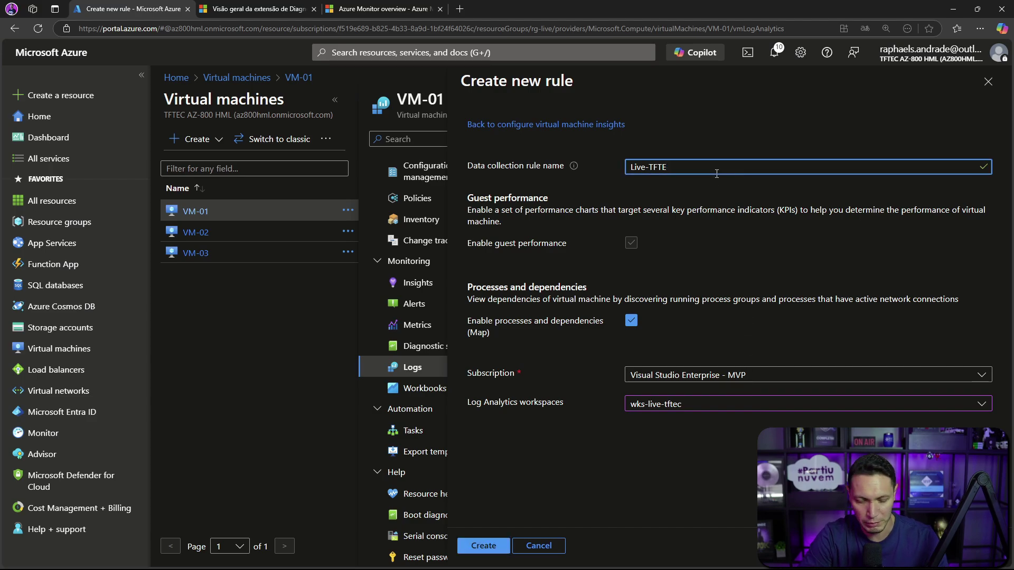
click(695, 202)
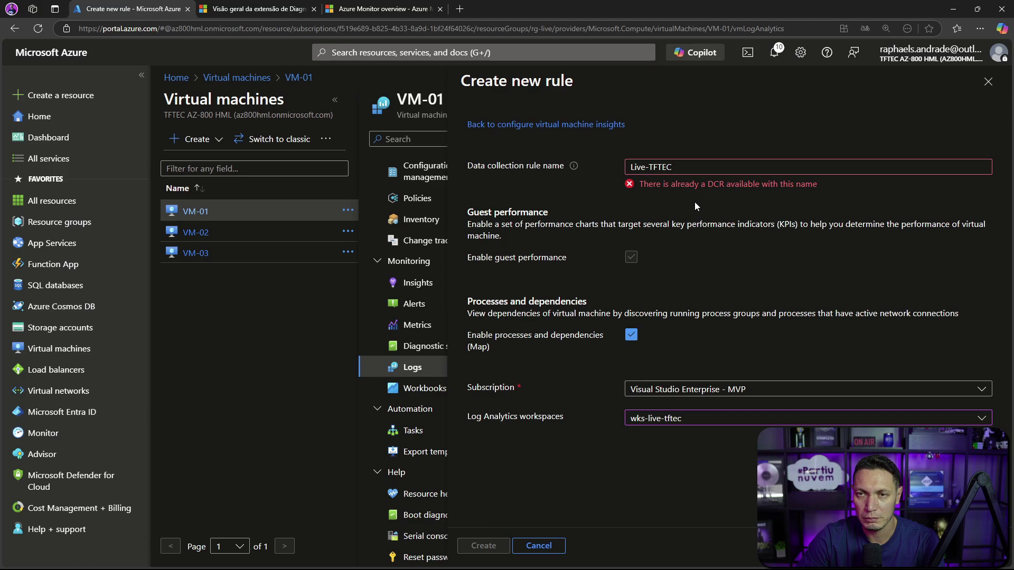
click(695, 167)
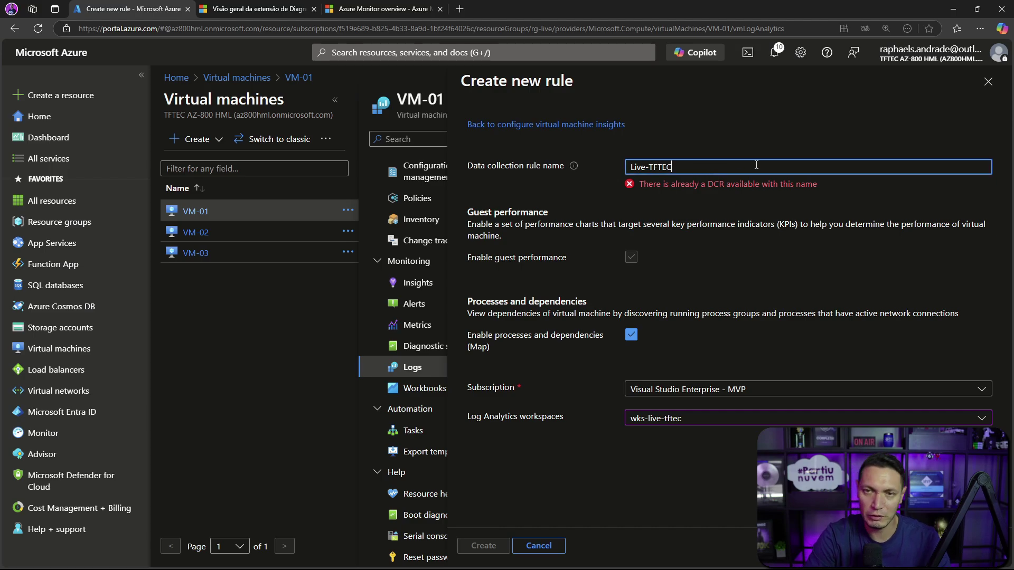
text(-)
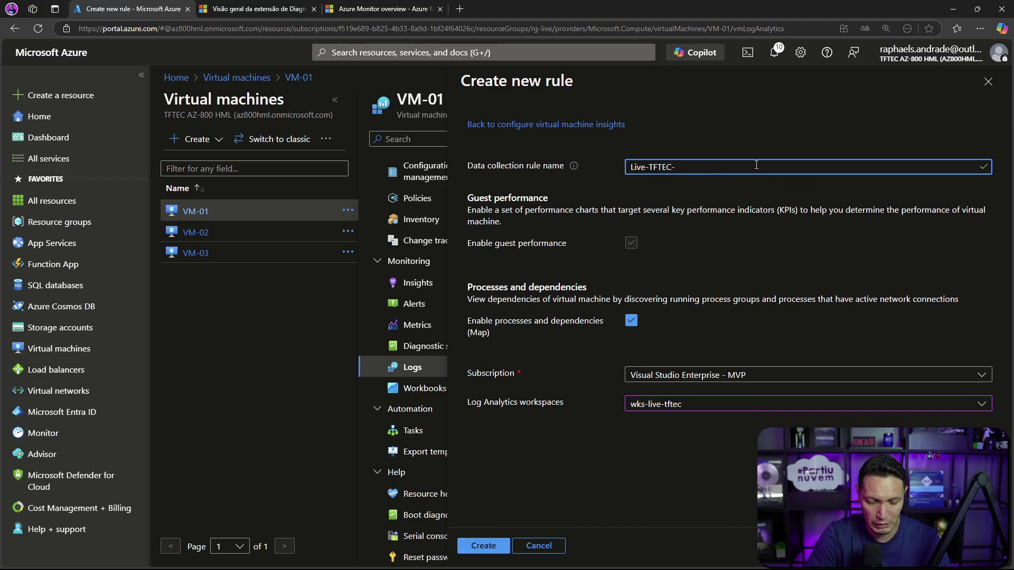
text(Da)
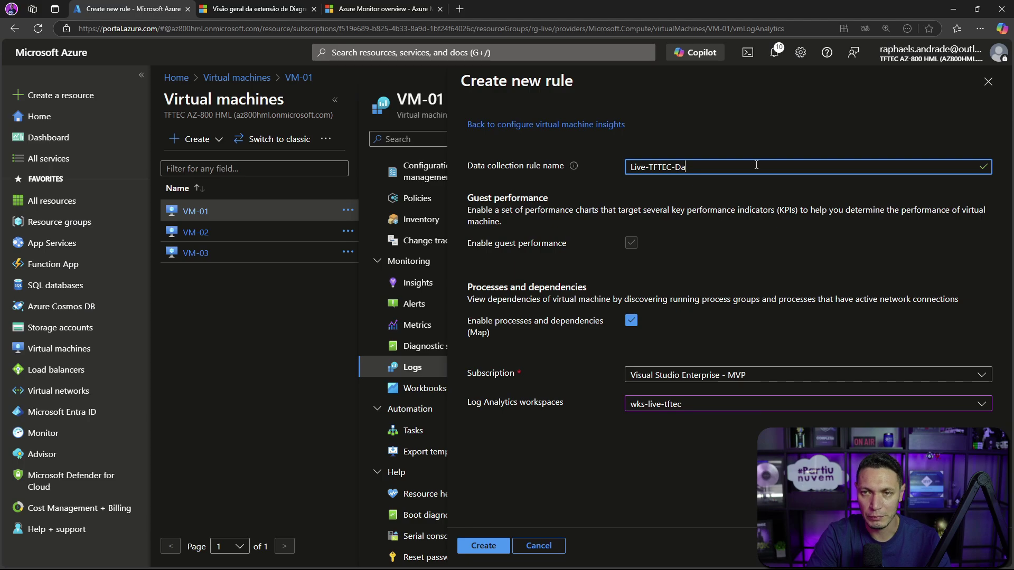
text(yta)
click(746, 241)
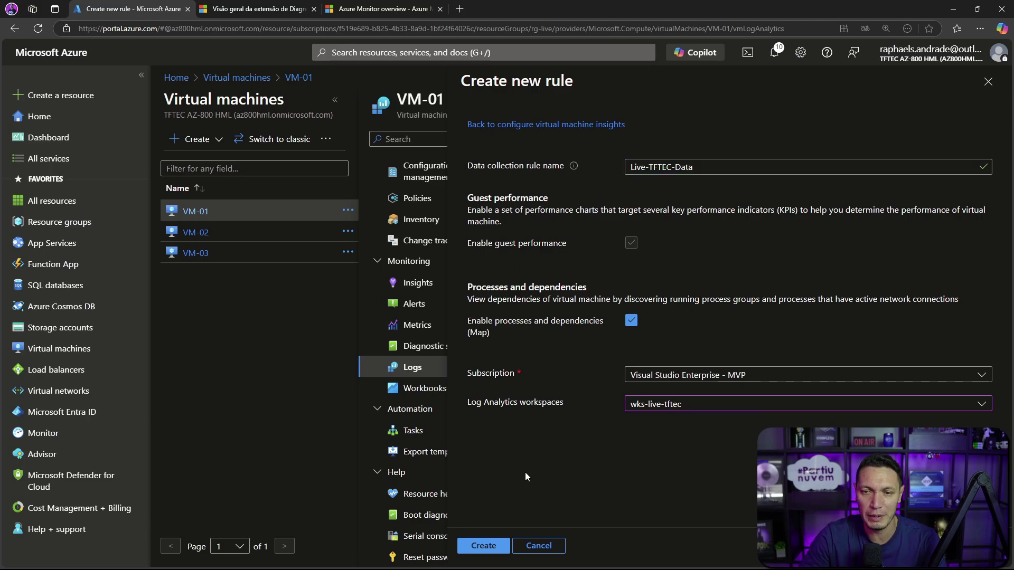
Step: Create the Live-TFTEC-Data rule, review its enabled settings and workspace, and apply the monitoring configuration to VM-01
click(484, 546)
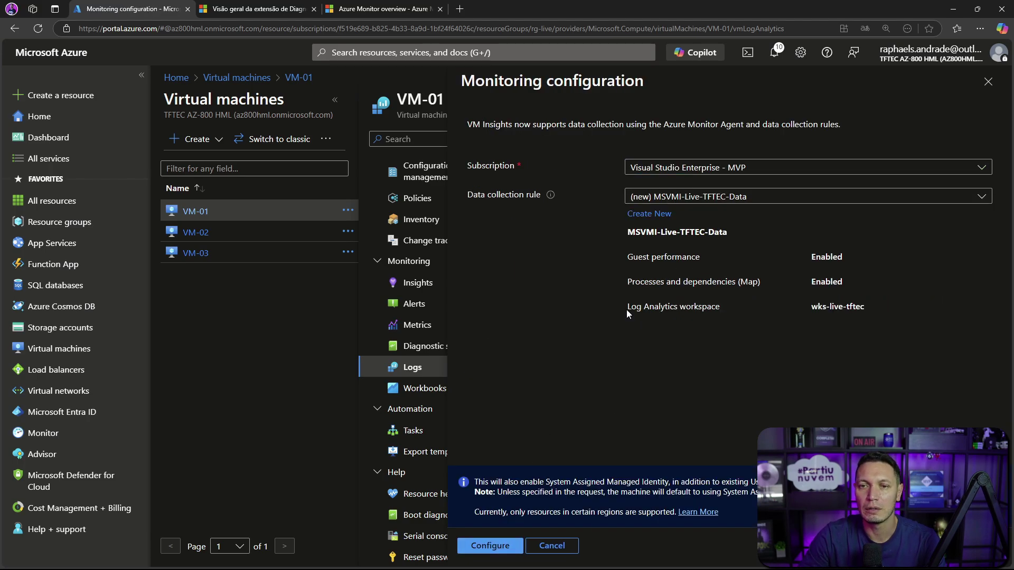
drag(816, 308, 869, 308)
double_click(826, 281)
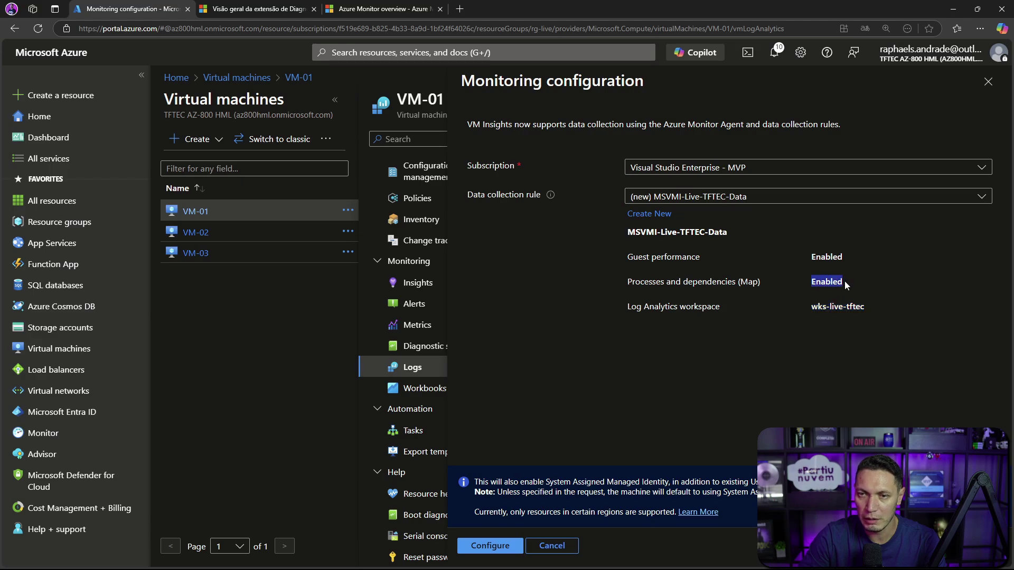
click(496, 545)
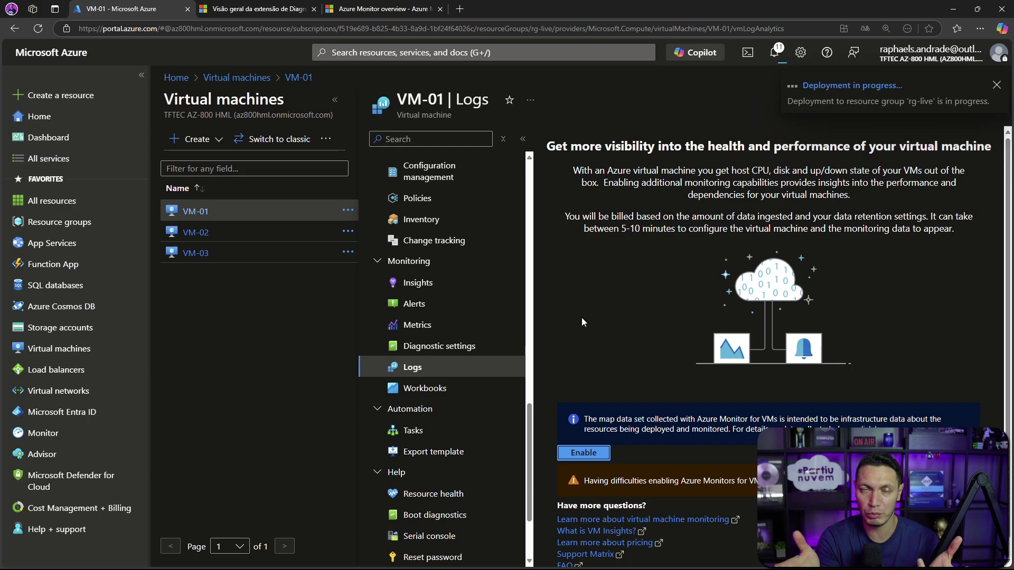
Step: Review the Azure Monitor diagram in draw.io, and check the deployment status in the Azure portal notifications
key(alt+Tab)
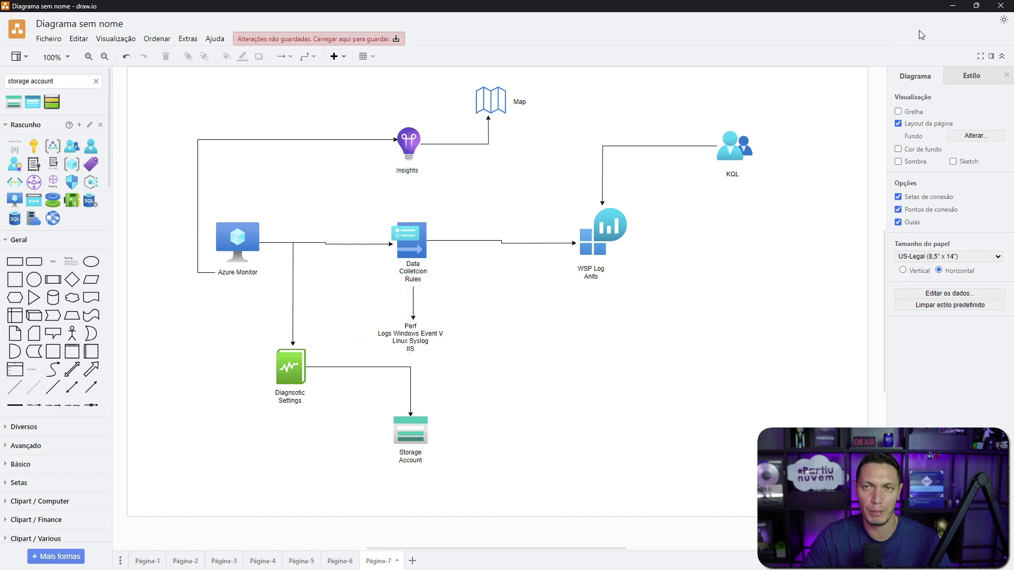
click(953, 6)
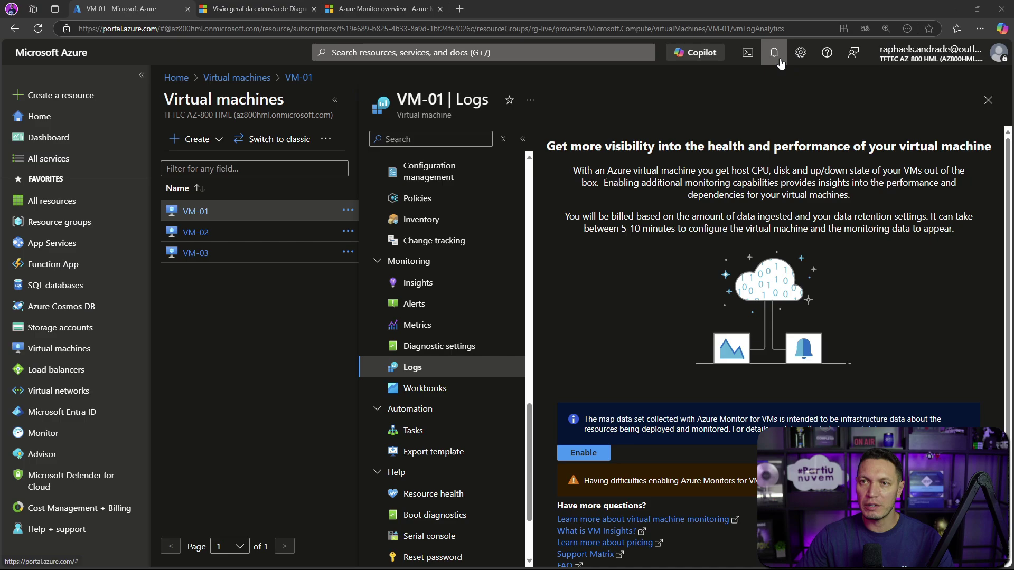
click(780, 60)
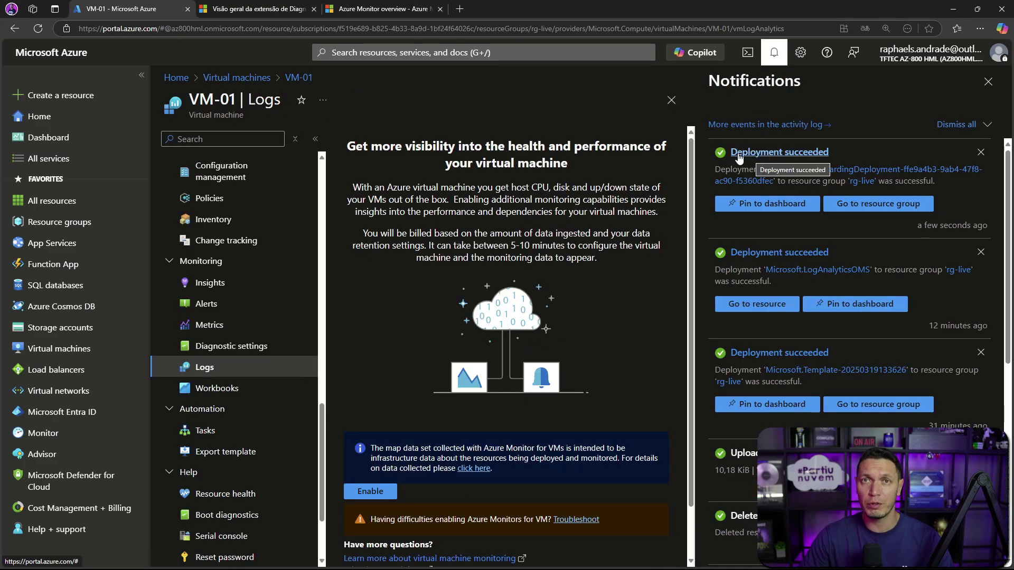
click(986, 84)
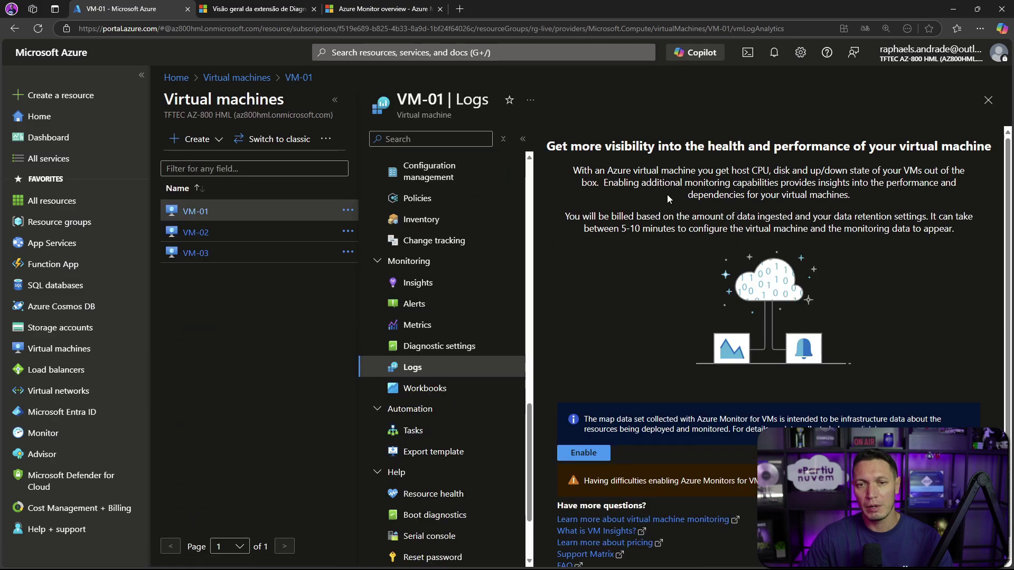
Step: Reload the Logs page of VM-01 by visiting its Diagnostic settings and returning
click(427, 348)
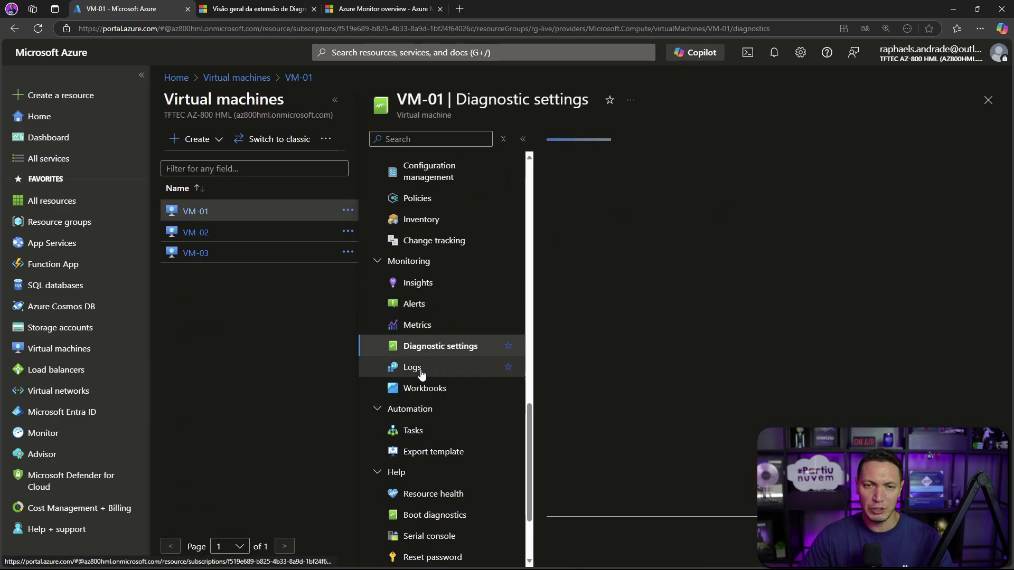
click(415, 369)
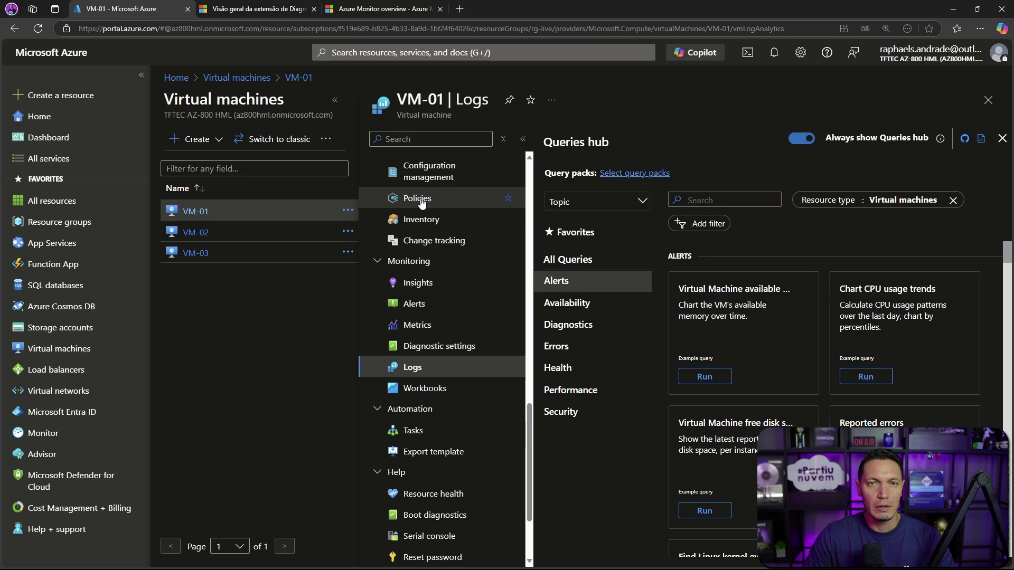
Step: Find Log Analytics workspaces by searching for "log", and open the Agents page of wks-live-tftec
click(428, 53)
text(log)
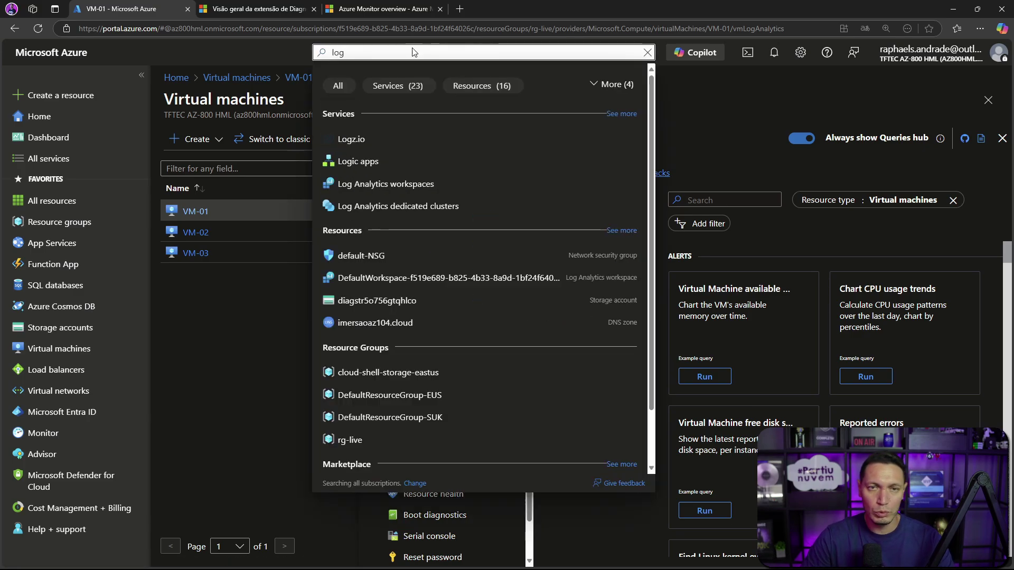
click(388, 178)
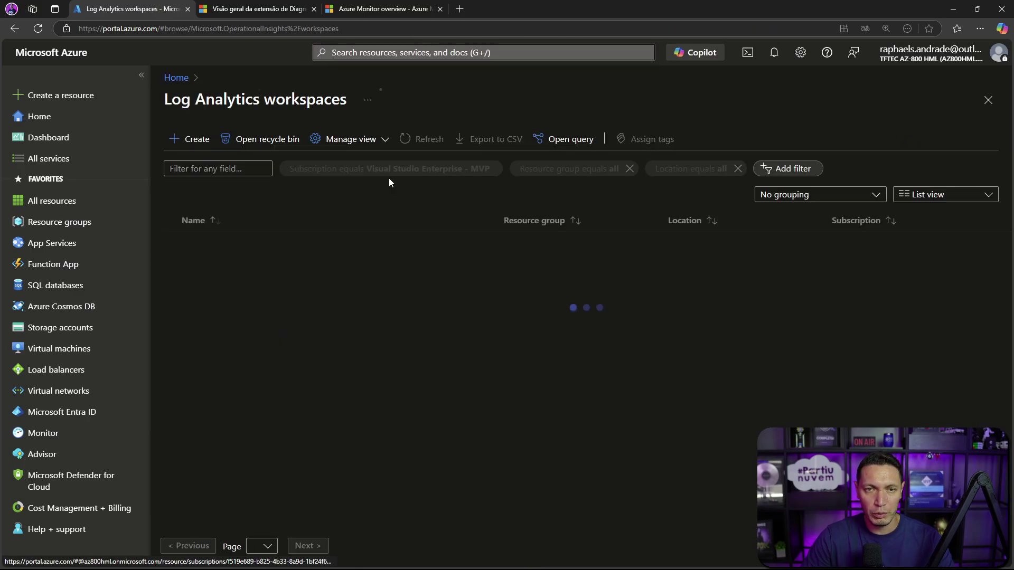
click(206, 269)
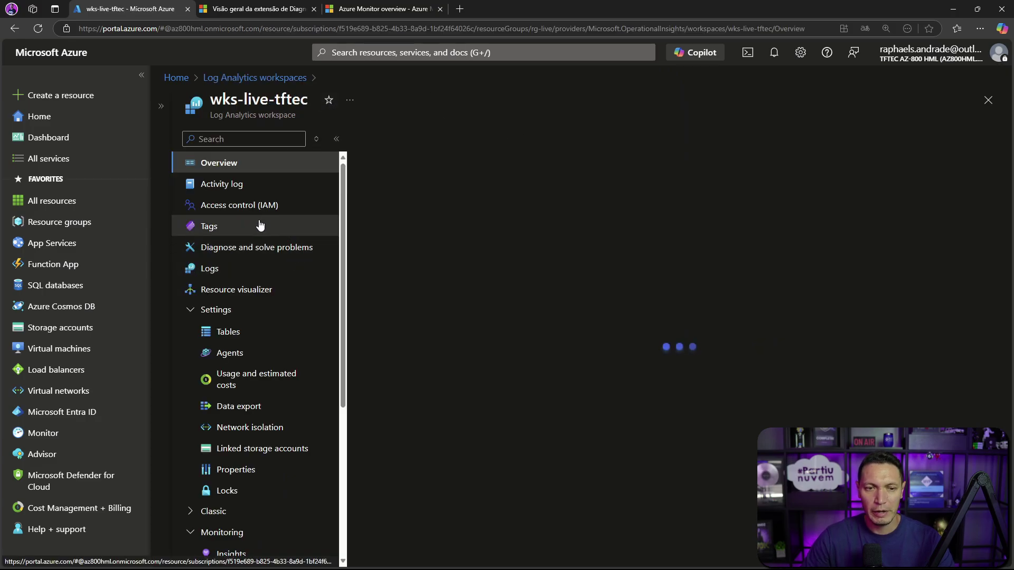
click(228, 352)
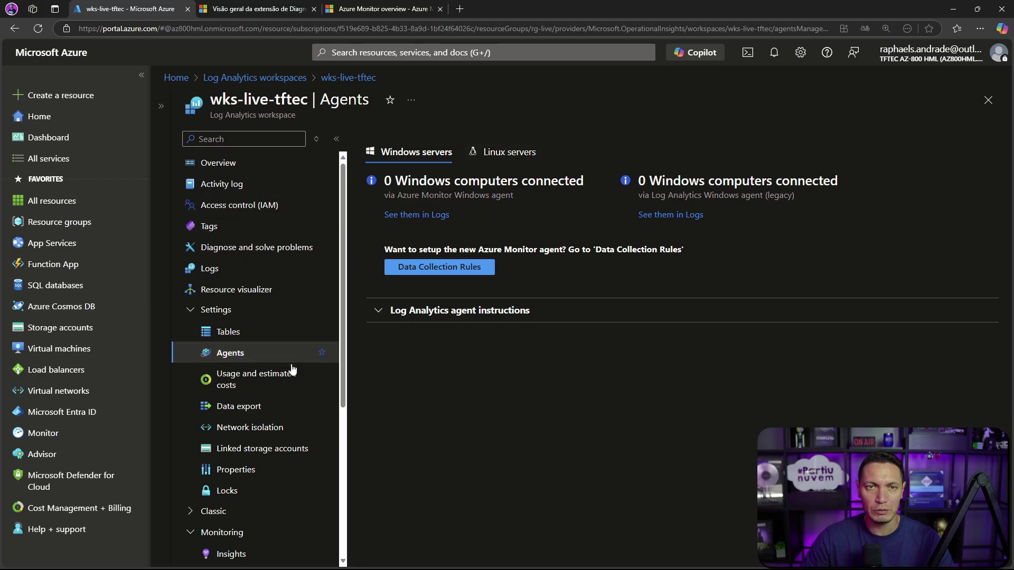
Step: Reload the Agents page of wks-live-tftec to recheck the connected Windows computers
click(228, 331)
click(236, 357)
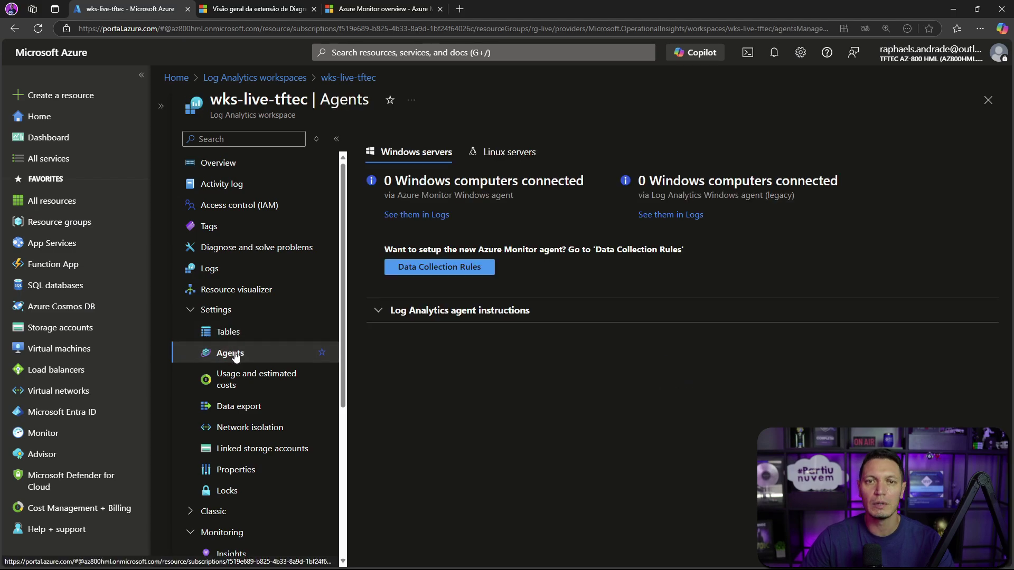
click(449, 29)
key(Return)
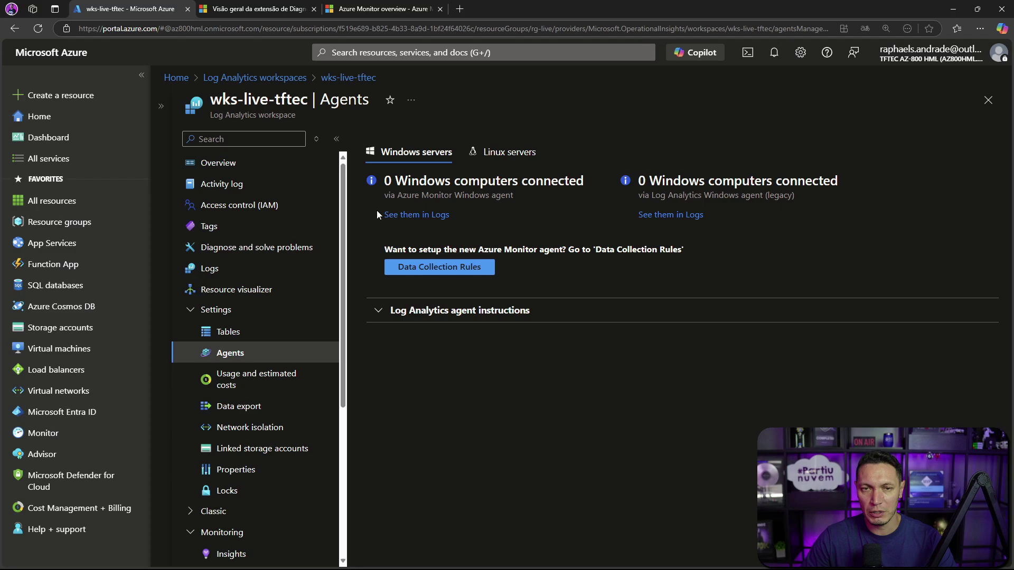
Step: Examine the workspace's Classic settings, viewing the Legacy activity log connector and the Log Analytics connection status under Virtual machines (deprecated)
scroll(281, 253, down, 2)
scroll(282, 248, up, 2)
scroll(282, 250, down, 4)
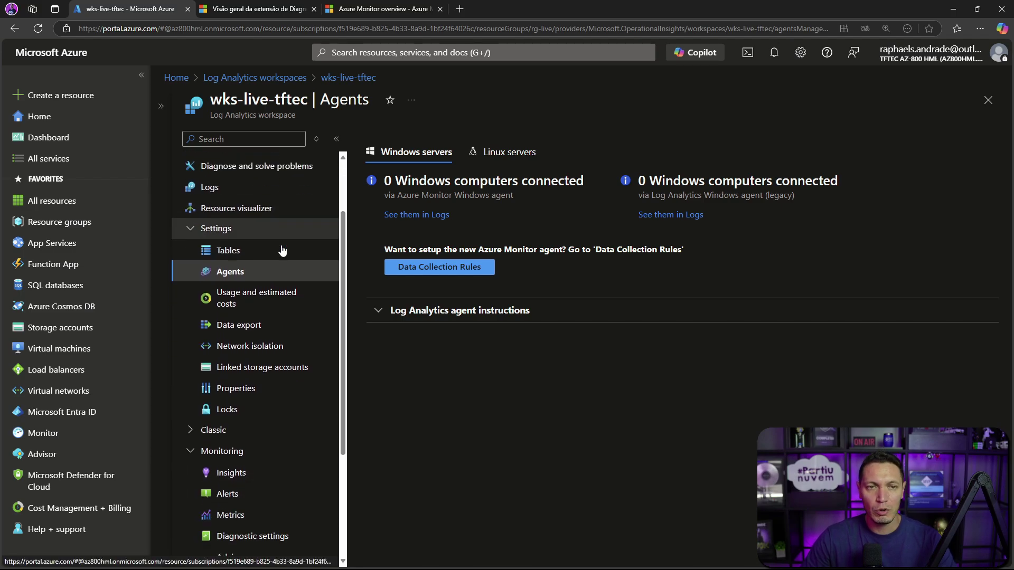
click(188, 301)
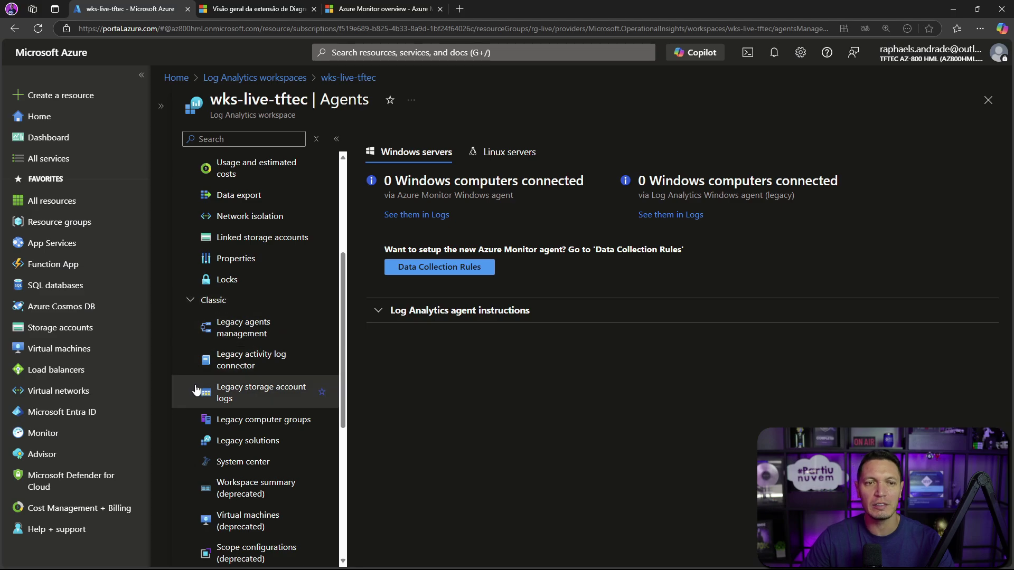
click(238, 367)
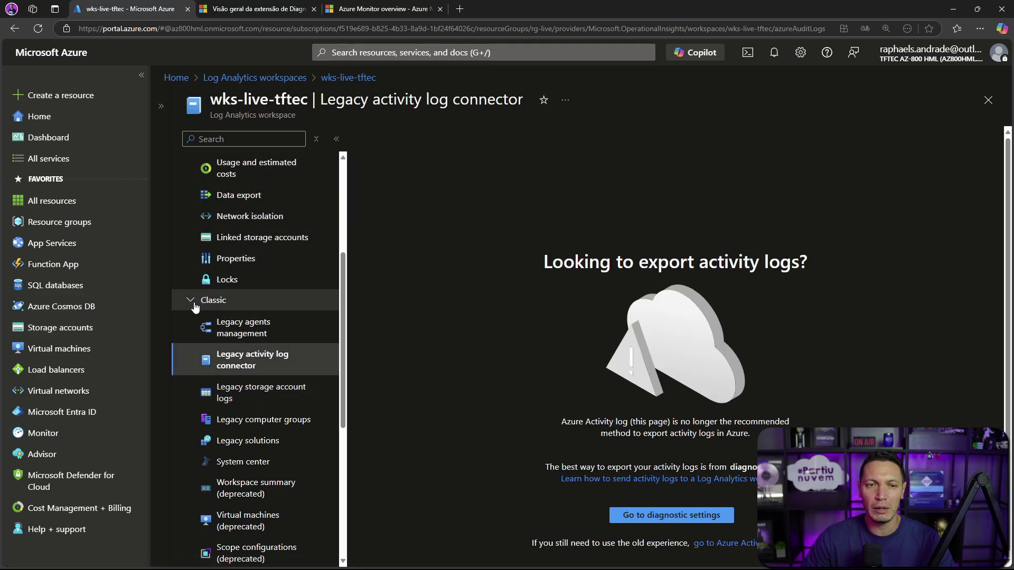
scroll(236, 368, down, 1)
scroll(237, 369, down, 2)
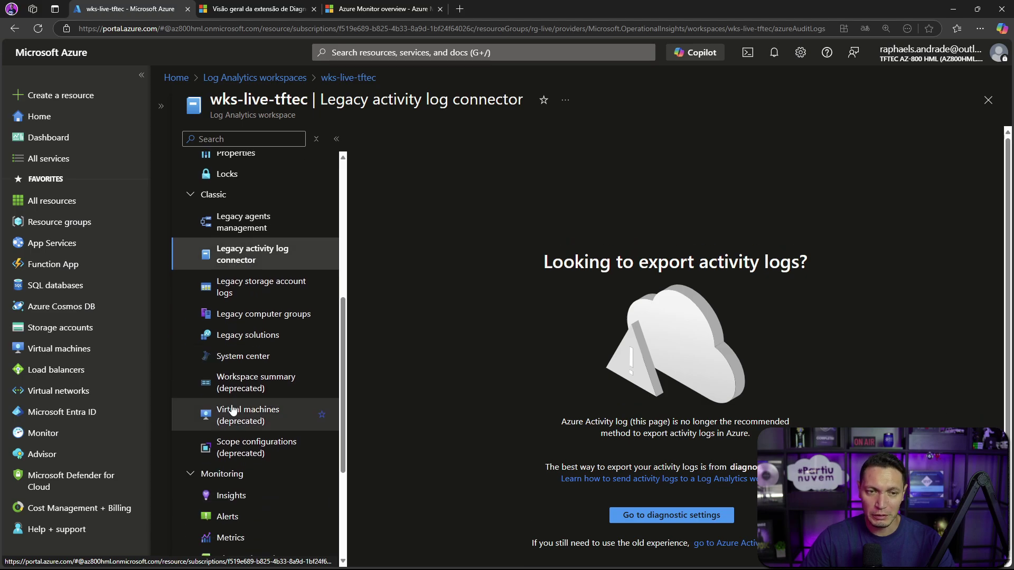
click(248, 415)
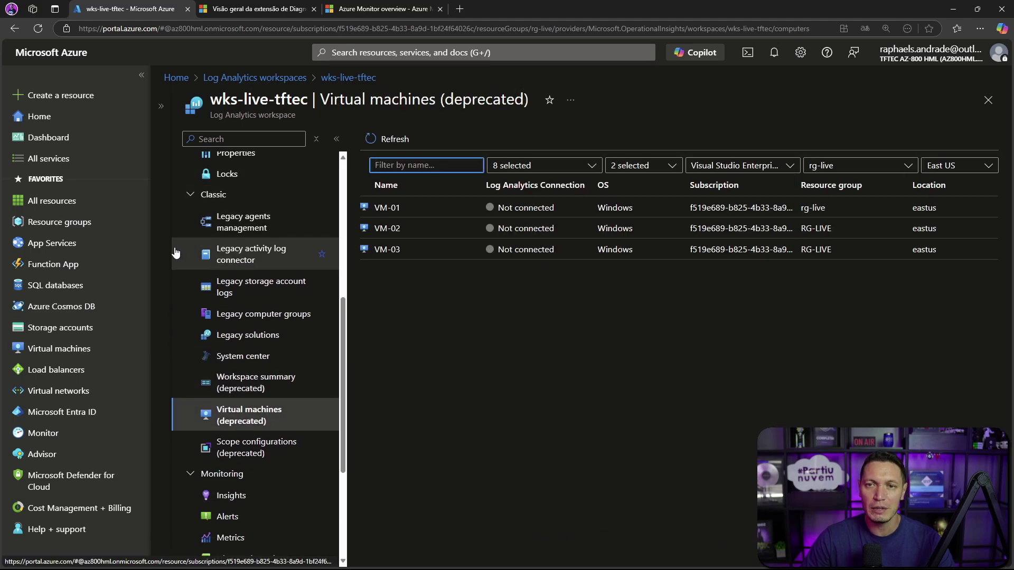
Step: Collapse the Classic settings, return to the workspace's Agents page and refresh it in the browser
click(189, 196)
scroll(211, 254, up, 5)
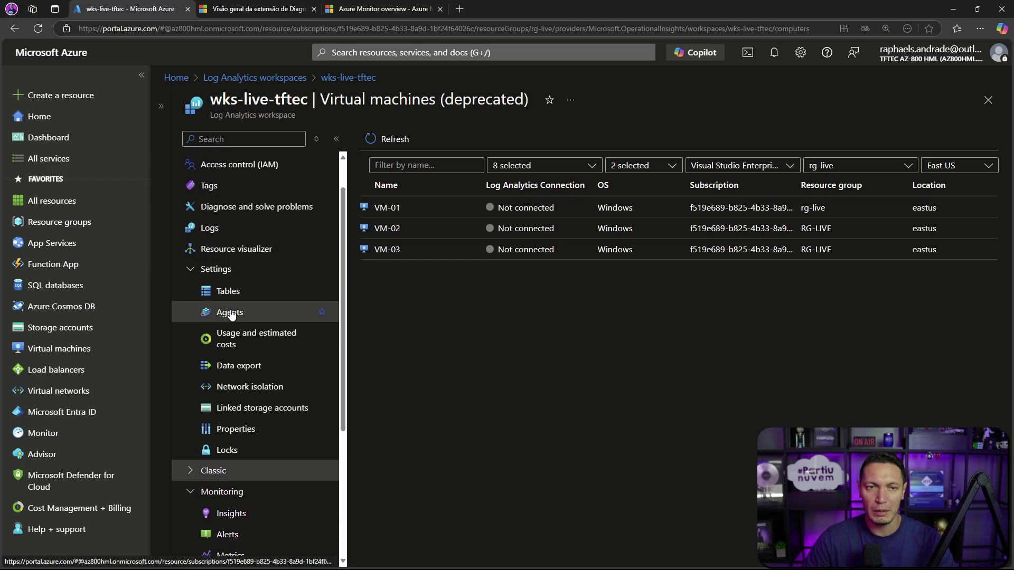
click(230, 312)
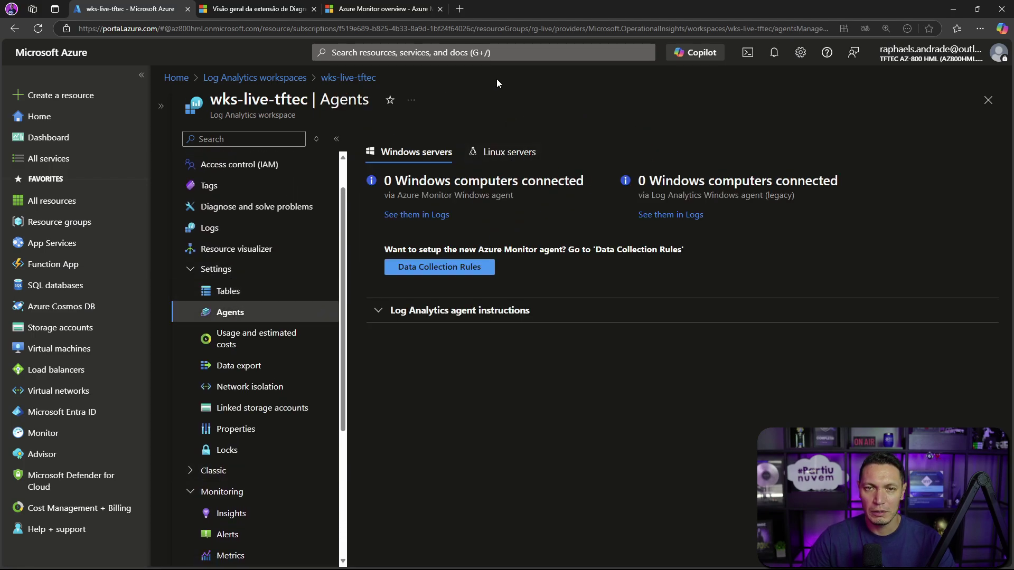
click(495, 29)
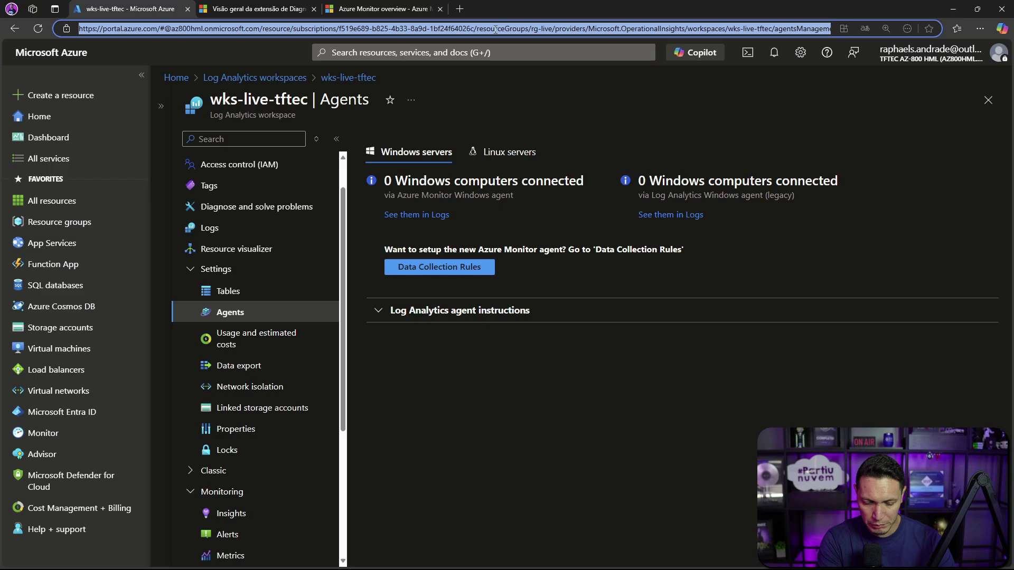
key(Return)
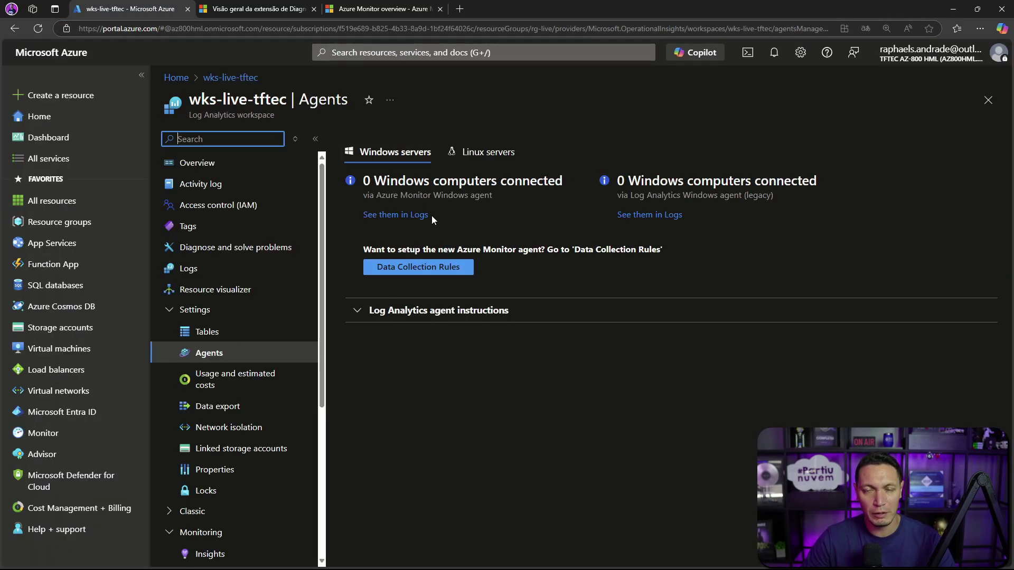
Step: Open the monitoring Logs page of virtual machine VM-02
click(139, 77)
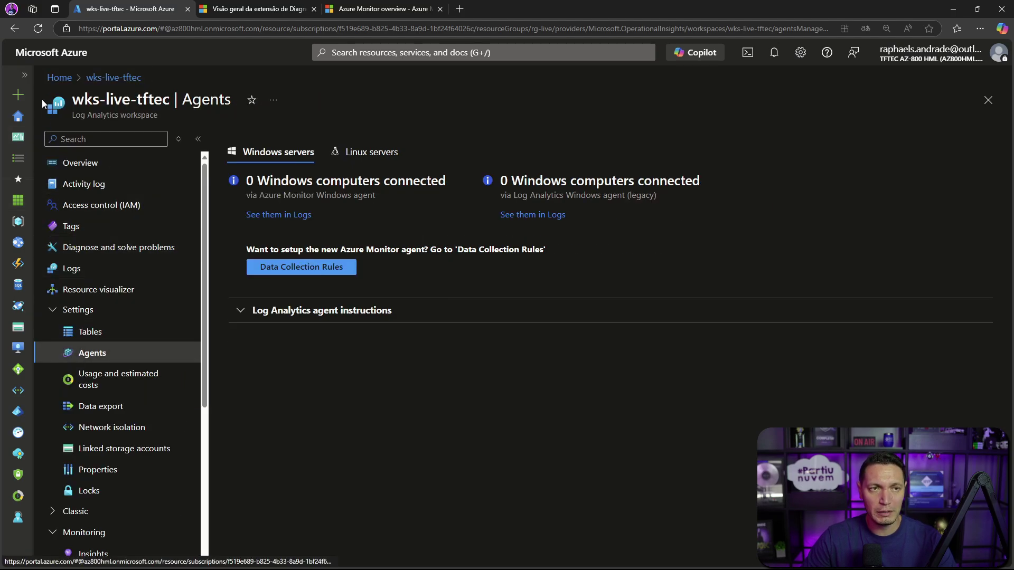
click(25, 75)
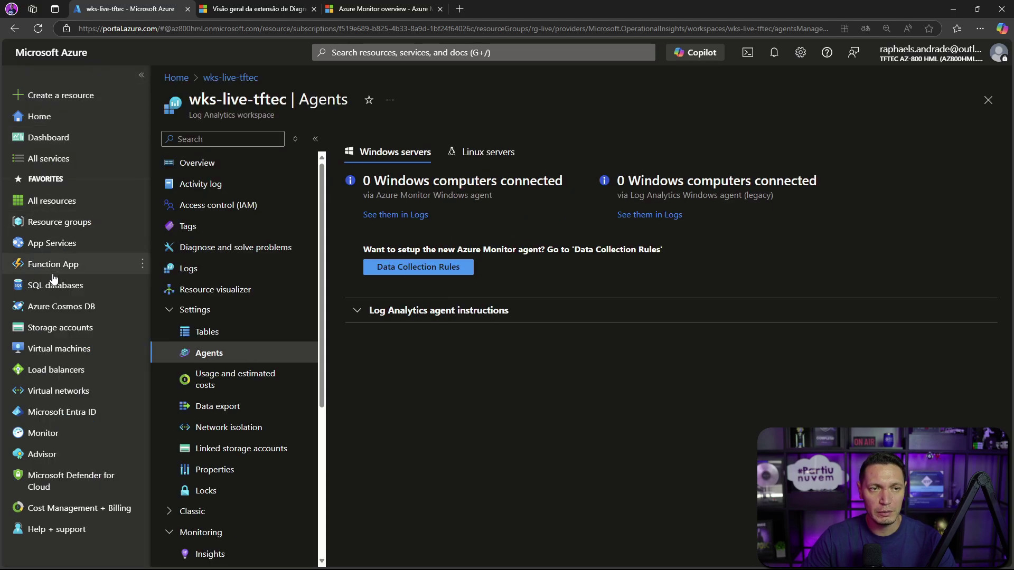
click(33, 357)
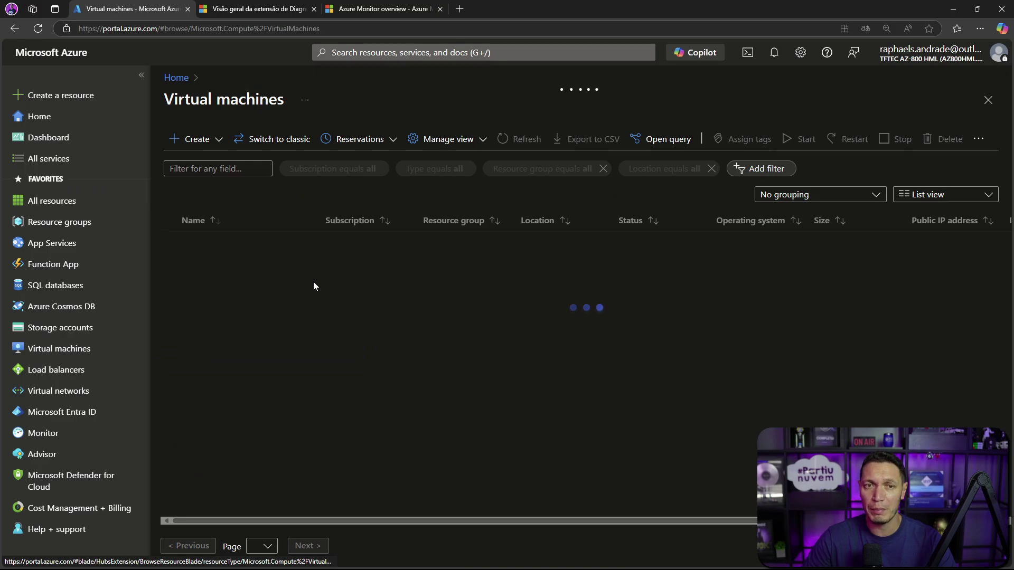
click(218, 266)
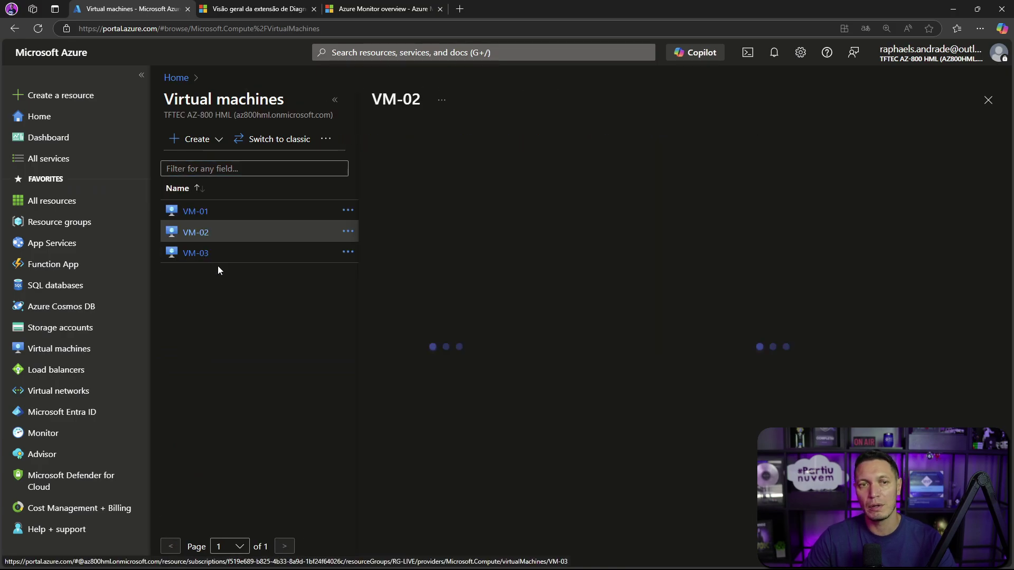
scroll(408, 342, down, 6)
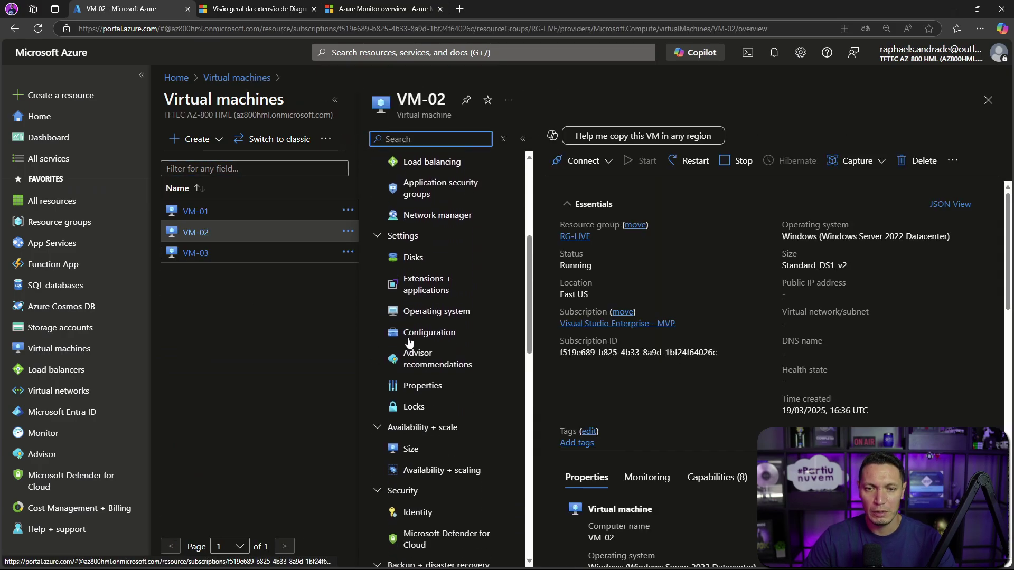
scroll(408, 341, down, 7)
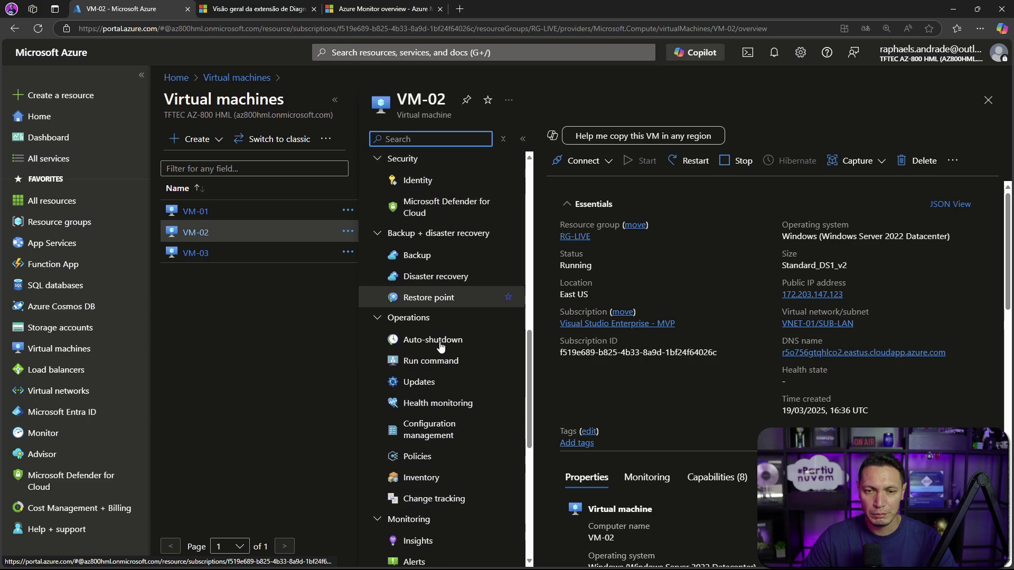
scroll(440, 347, down, 2)
click(415, 423)
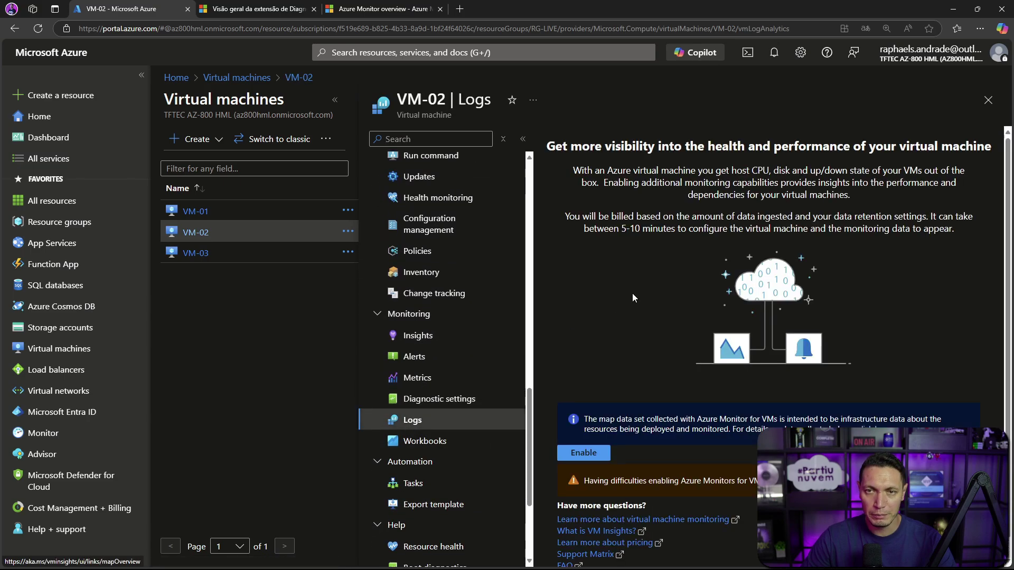
Step: Enable monitoring for VM-02 using the existing data collection rule MSVMI-Live-TFTEC-Data, and dismiss the notifications
click(584, 449)
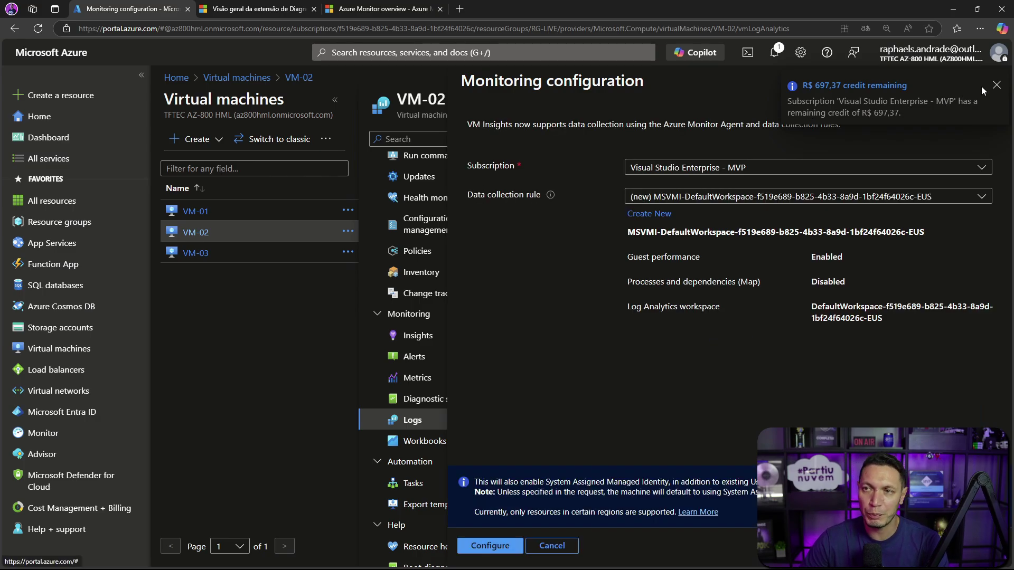
click(995, 85)
click(684, 197)
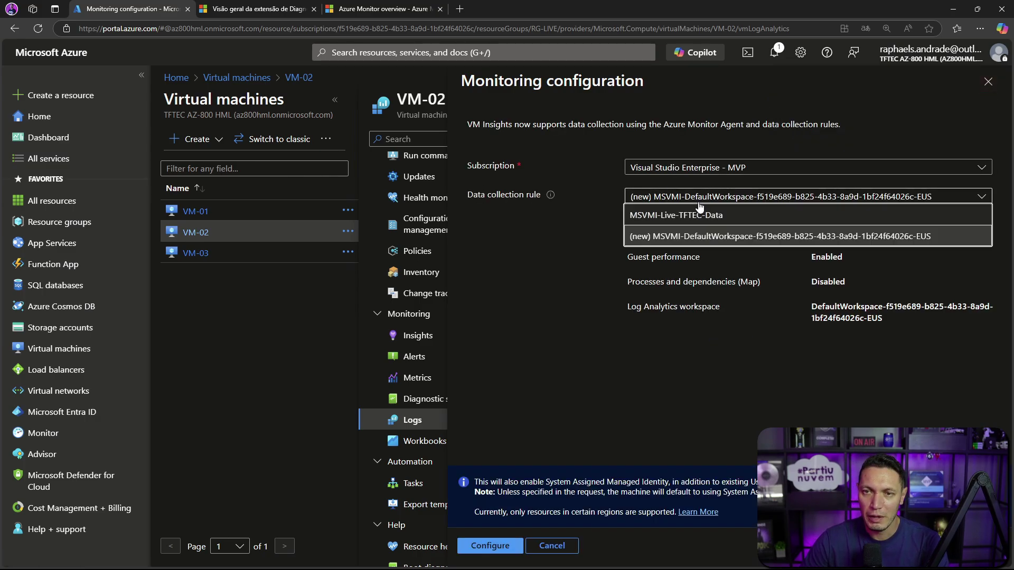
click(672, 217)
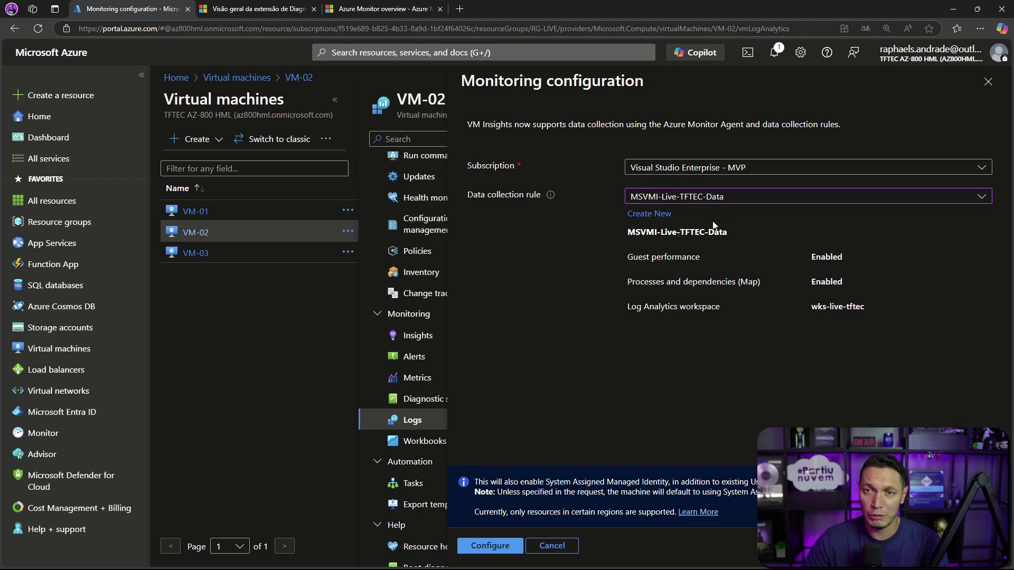
click(481, 545)
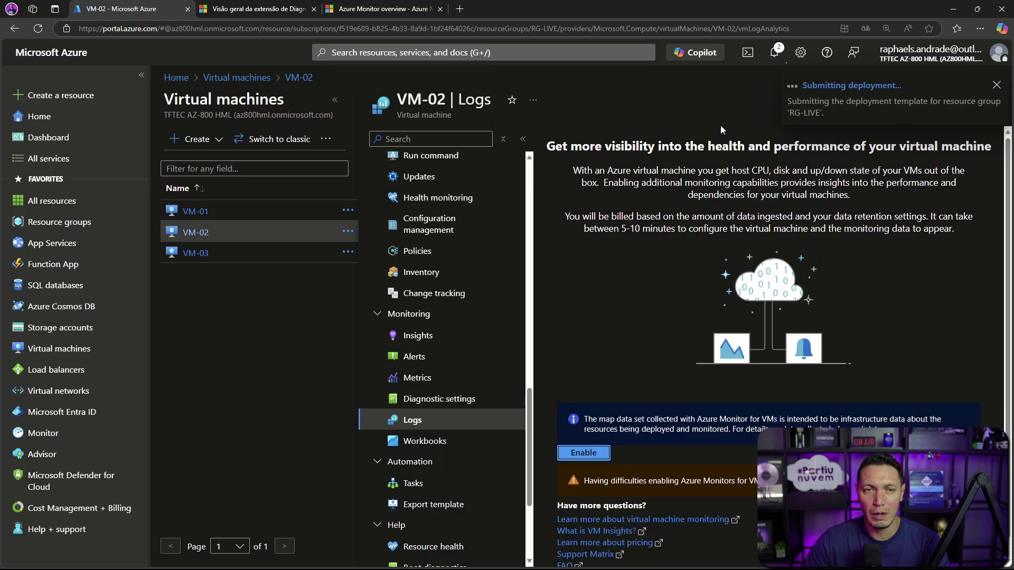
click(997, 86)
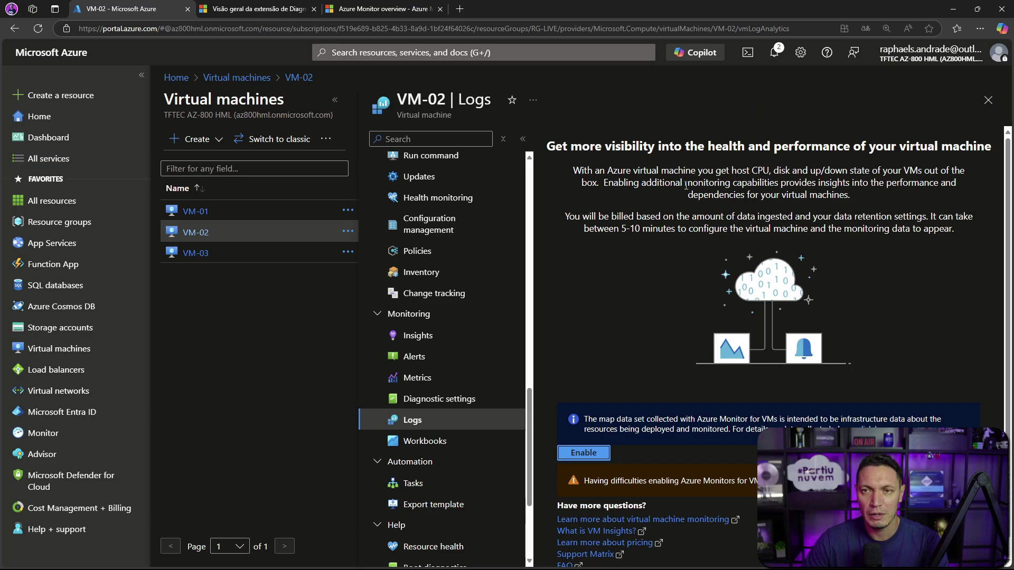
Step: Check the monitoring Logs pages of VM-01 and VM-03, and the Insights page of VM-01
click(191, 212)
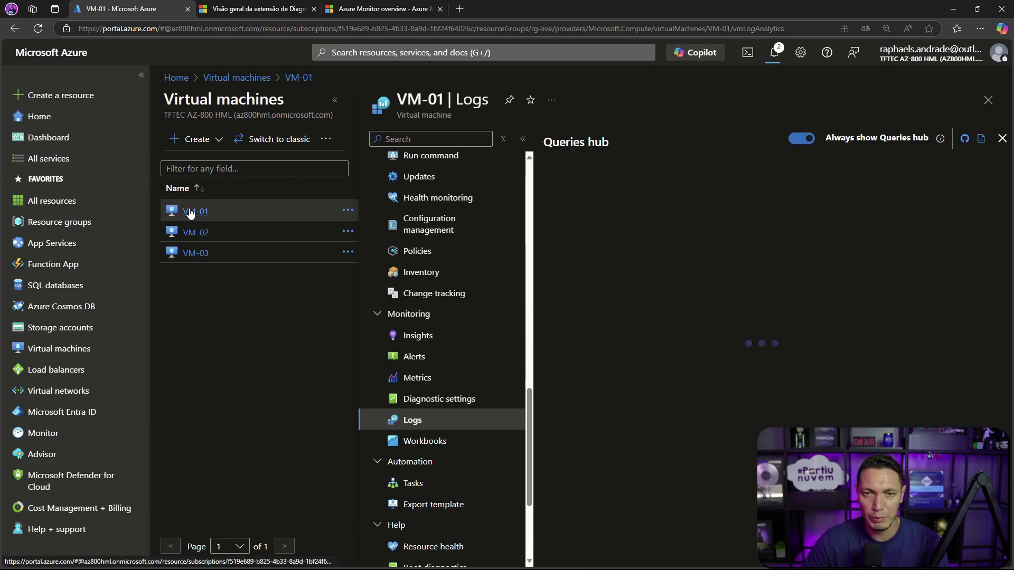
click(191, 254)
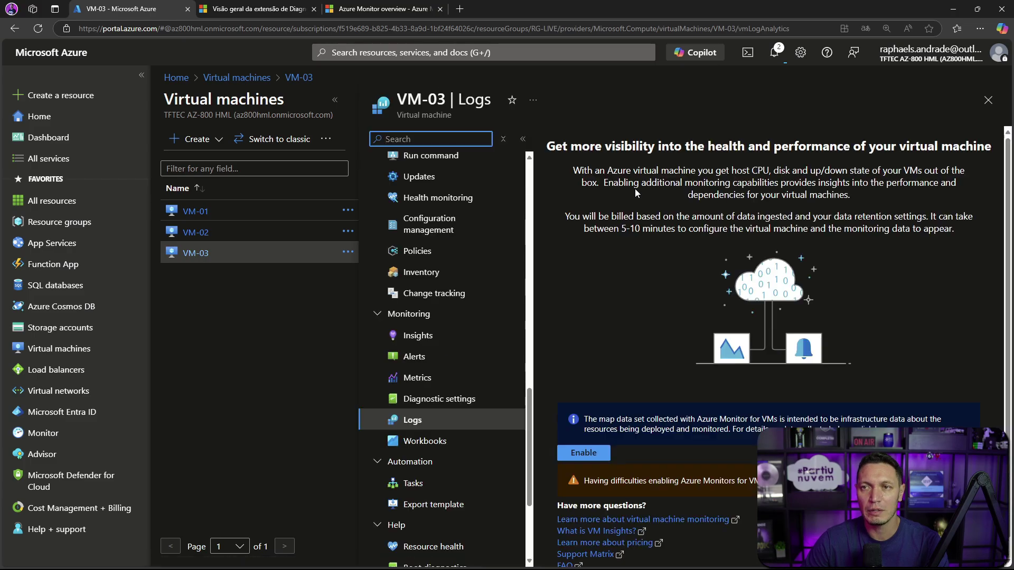
scroll(444, 261, down, 3)
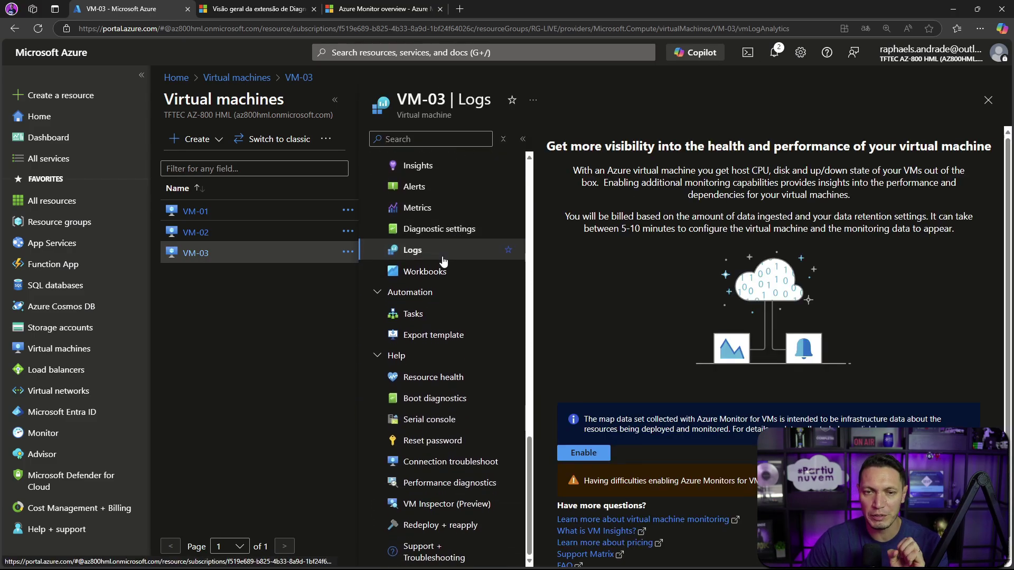
scroll(456, 290, up, 2)
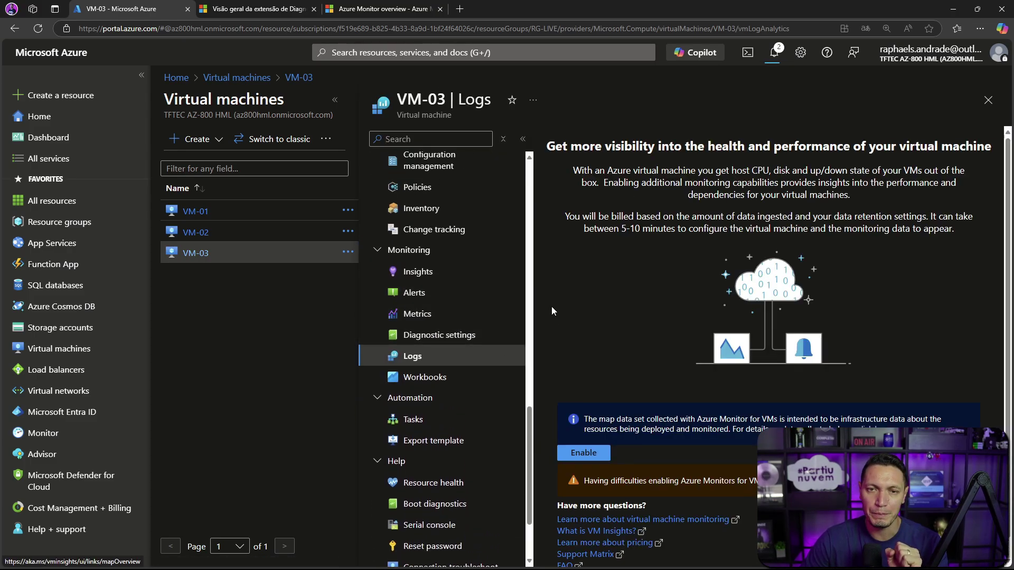
click(193, 213)
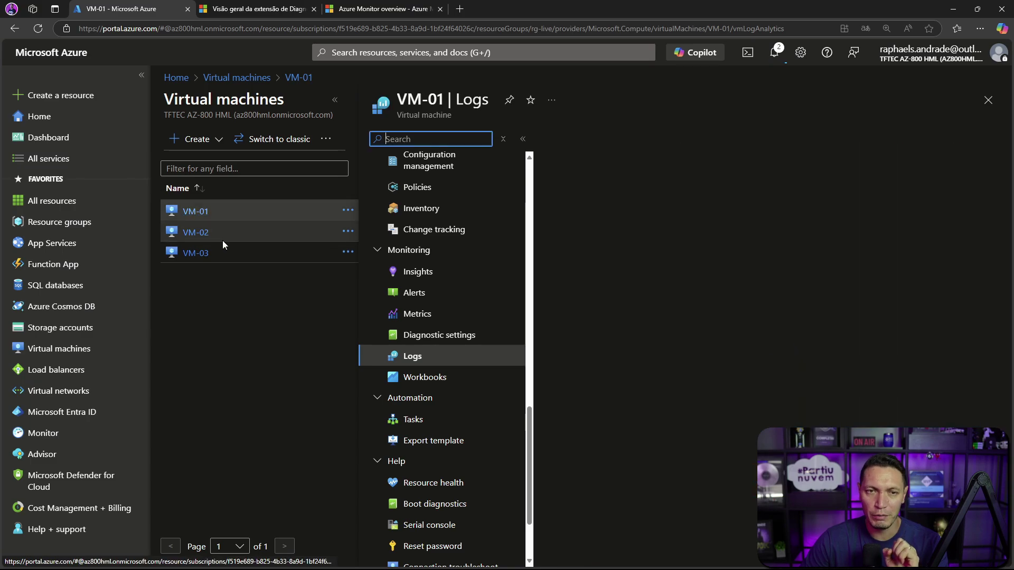
click(415, 274)
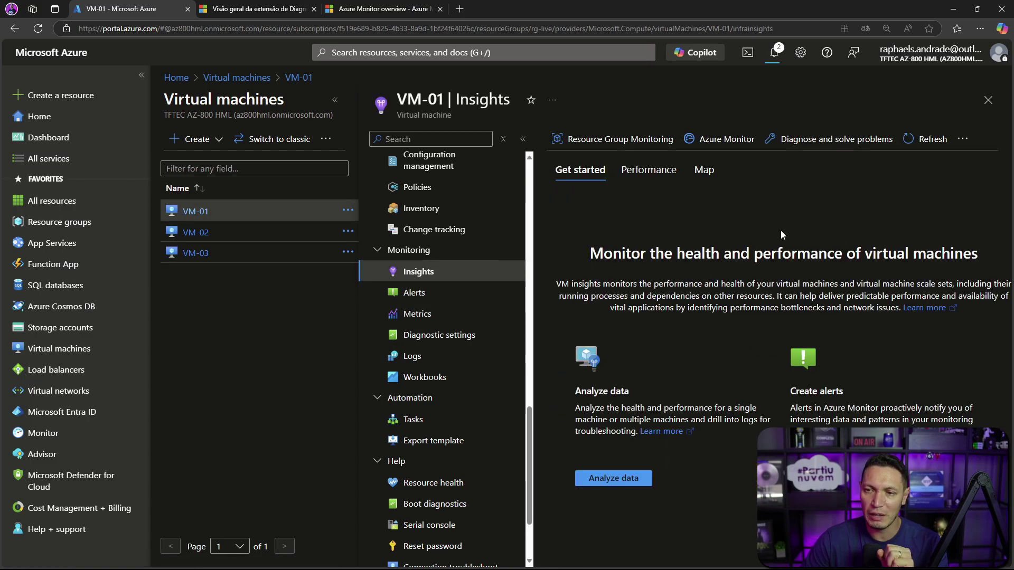
Step: Enable monitoring for VM-03 from its Insights page using the data collection rule MSVMI-Live-TFTEC-Data
click(196, 253)
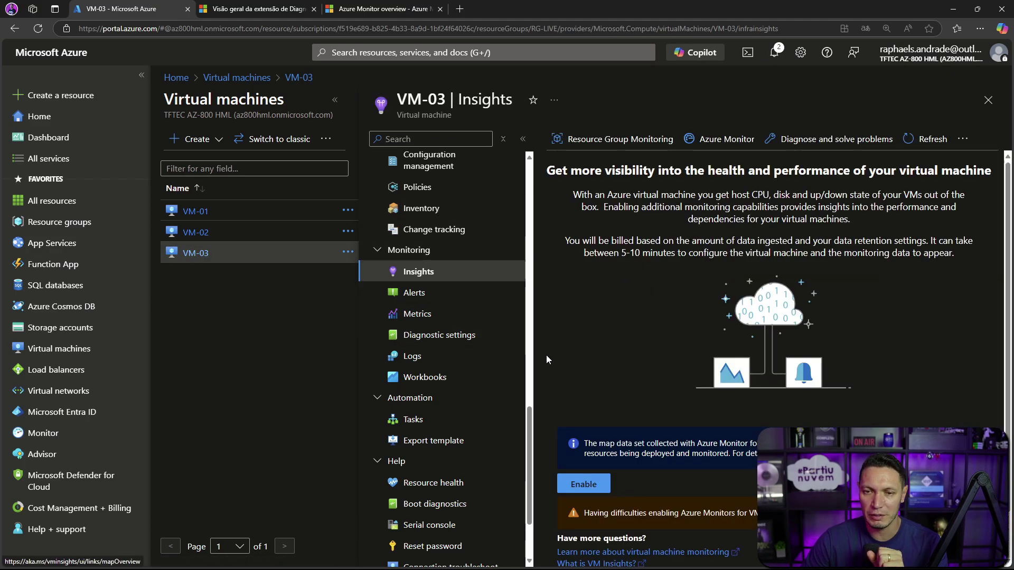
click(412, 357)
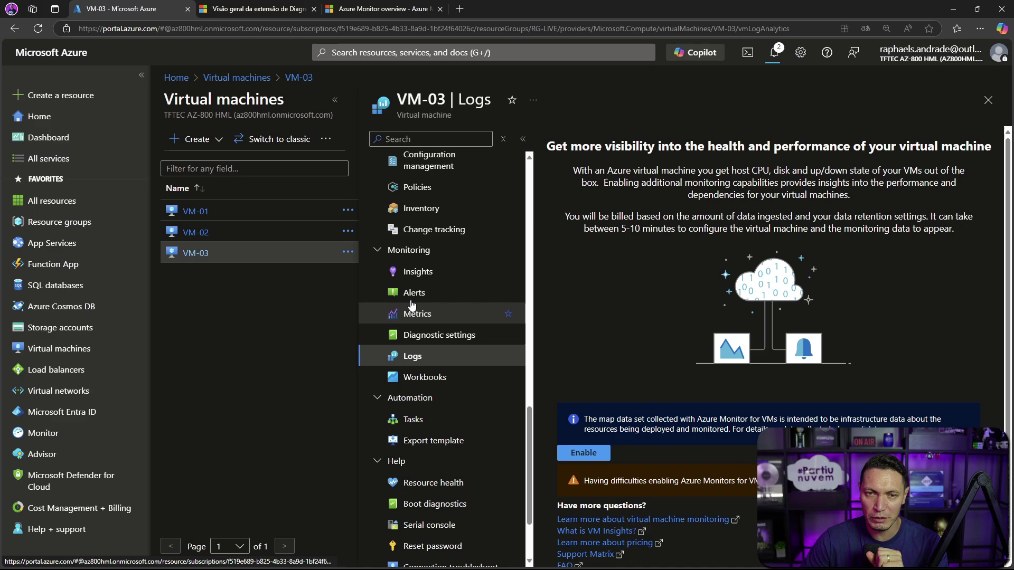
click(413, 279)
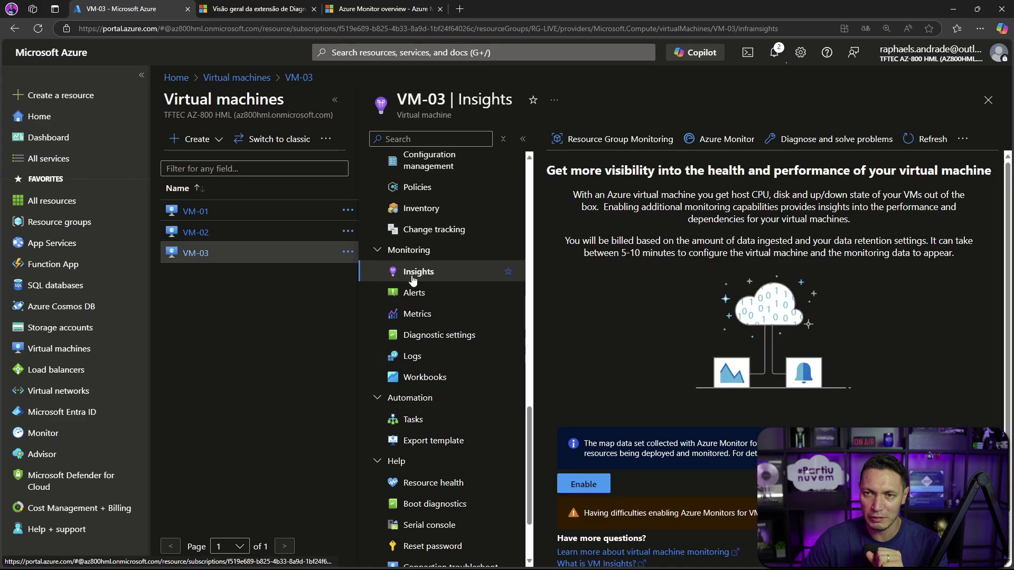
drag(610, 193, 959, 255)
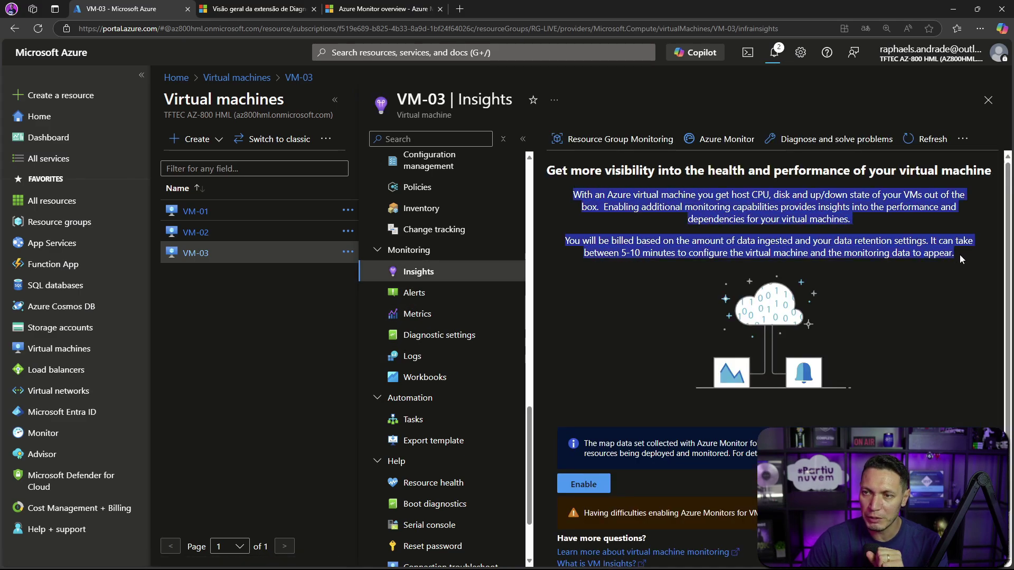
click(584, 485)
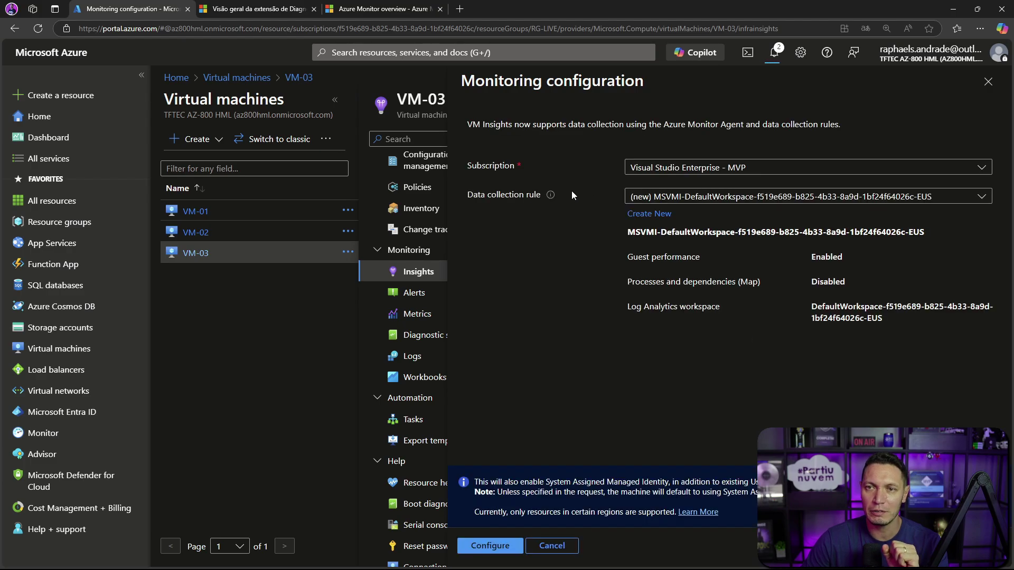
click(694, 198)
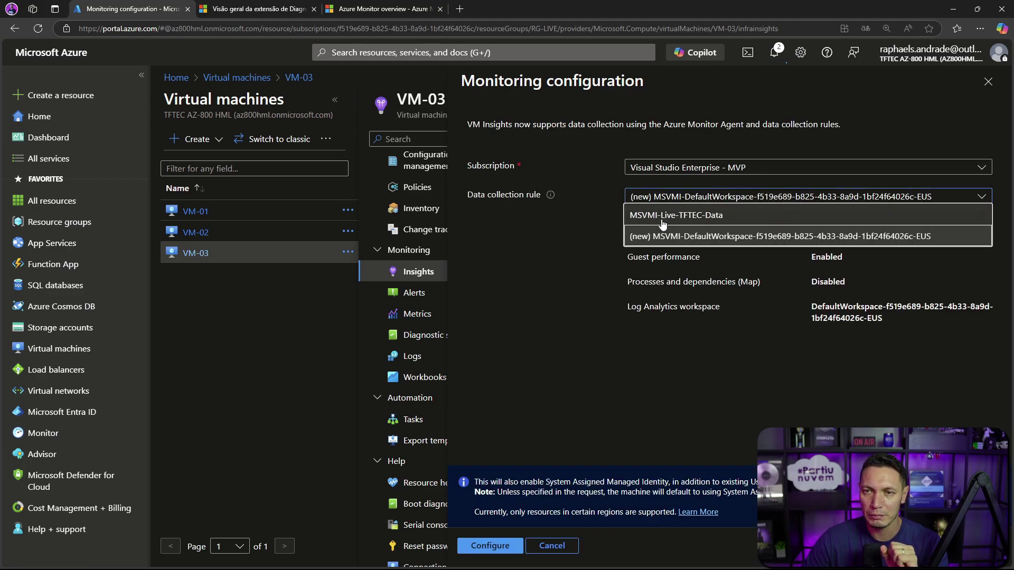
click(676, 215)
click(510, 549)
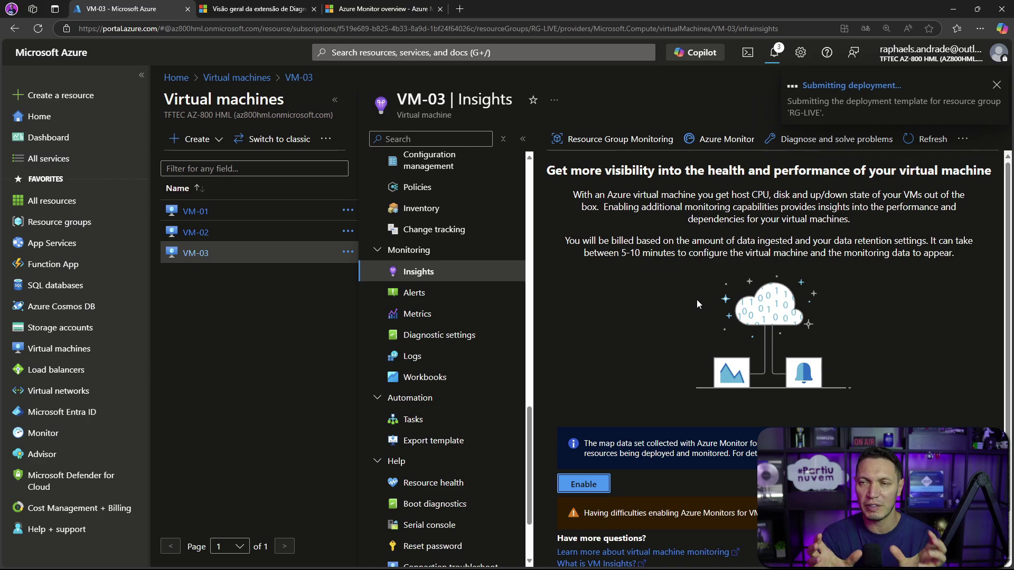
Step: Examine the extensions installed on VM-01, widening the Name and Type columns to read the full names
click(197, 212)
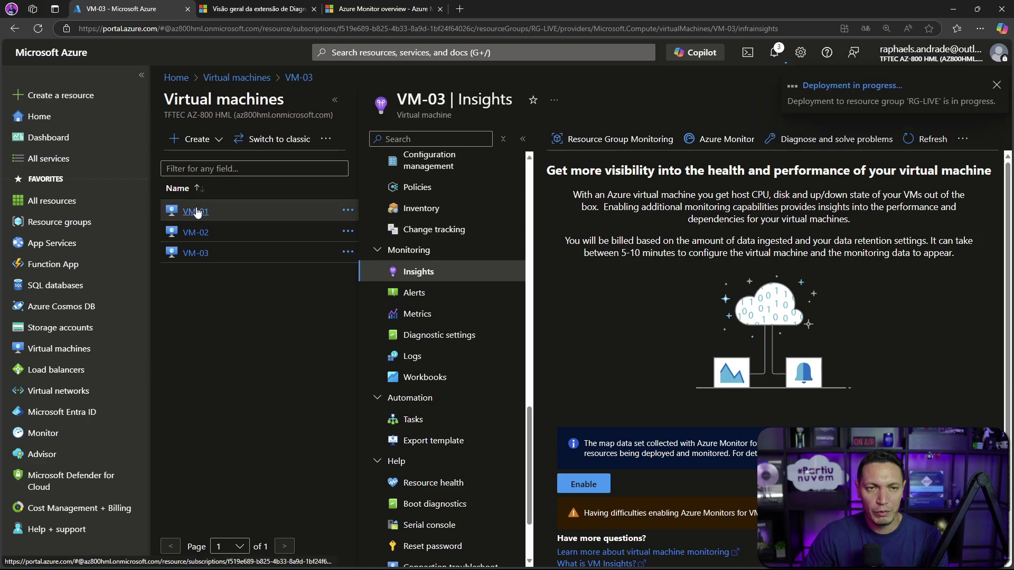
scroll(463, 288, down, 1)
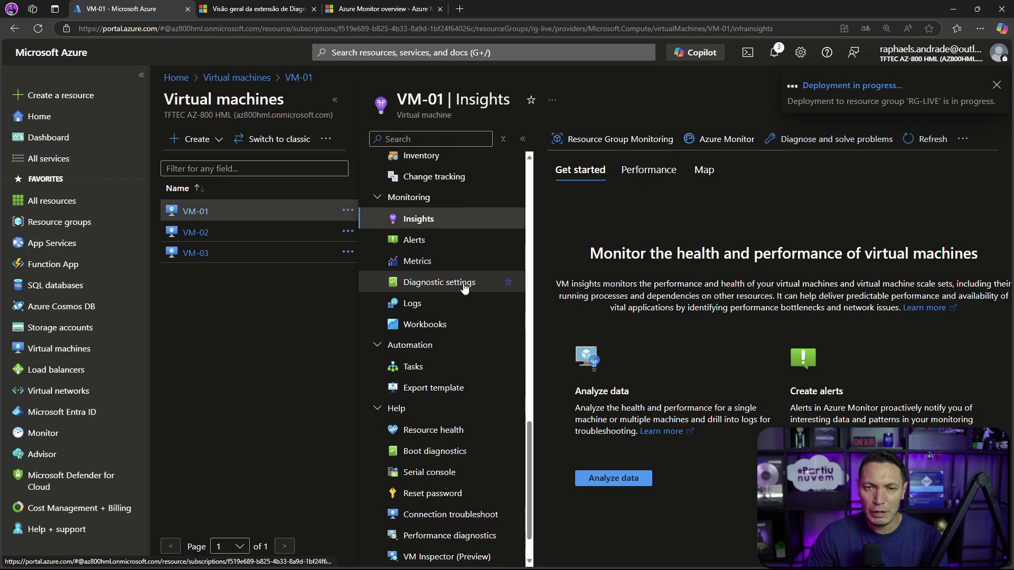
scroll(464, 288, up, 5)
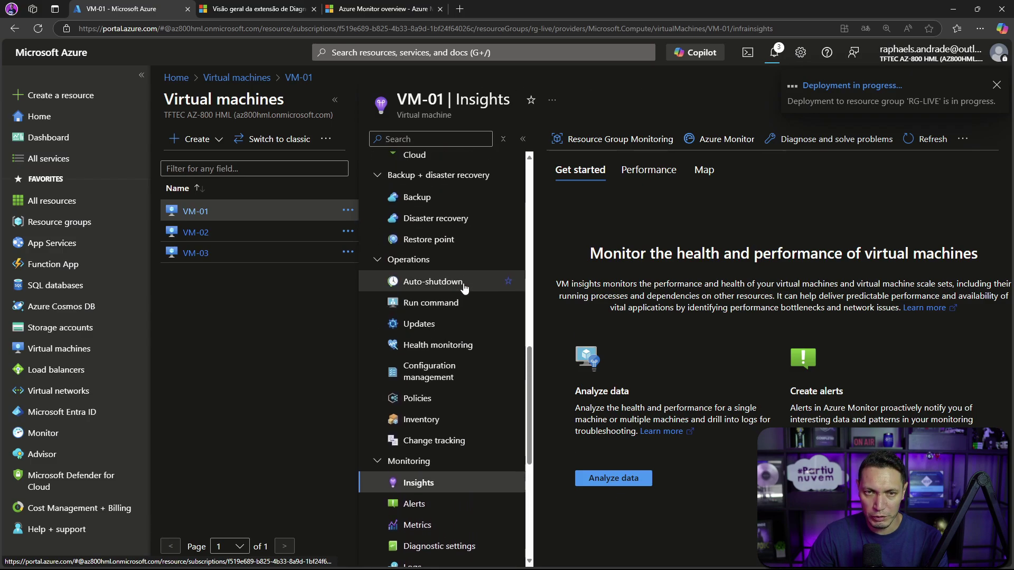
scroll(464, 377, up, 3)
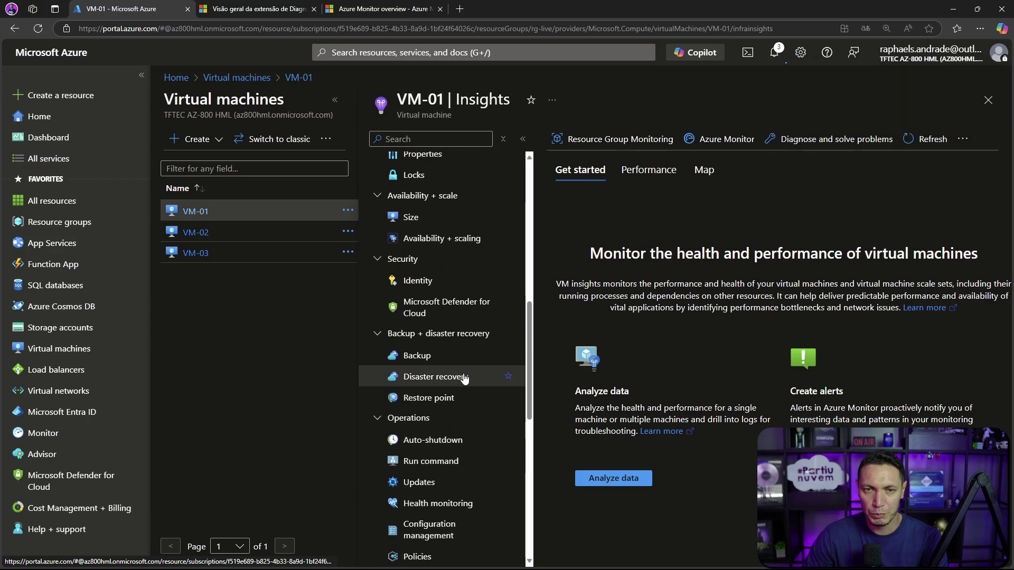
scroll(464, 378, up, 4)
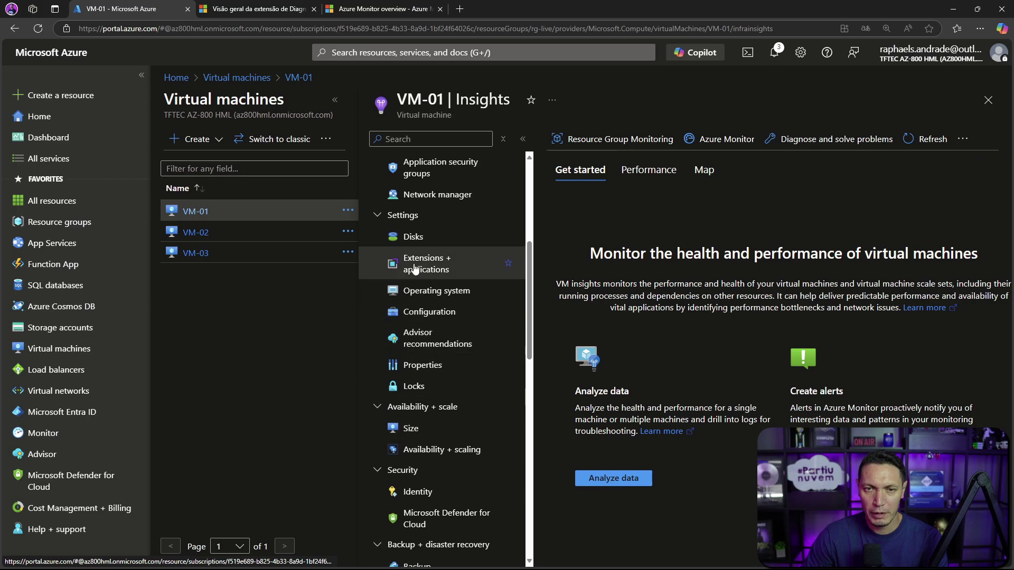
click(415, 268)
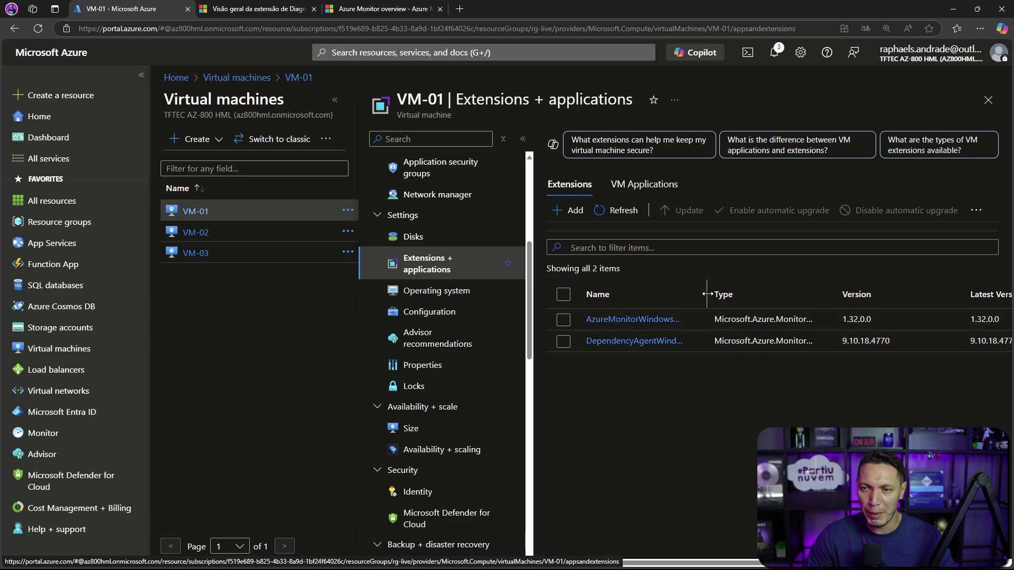
drag(707, 295, 740, 294)
drag(865, 294, 918, 295)
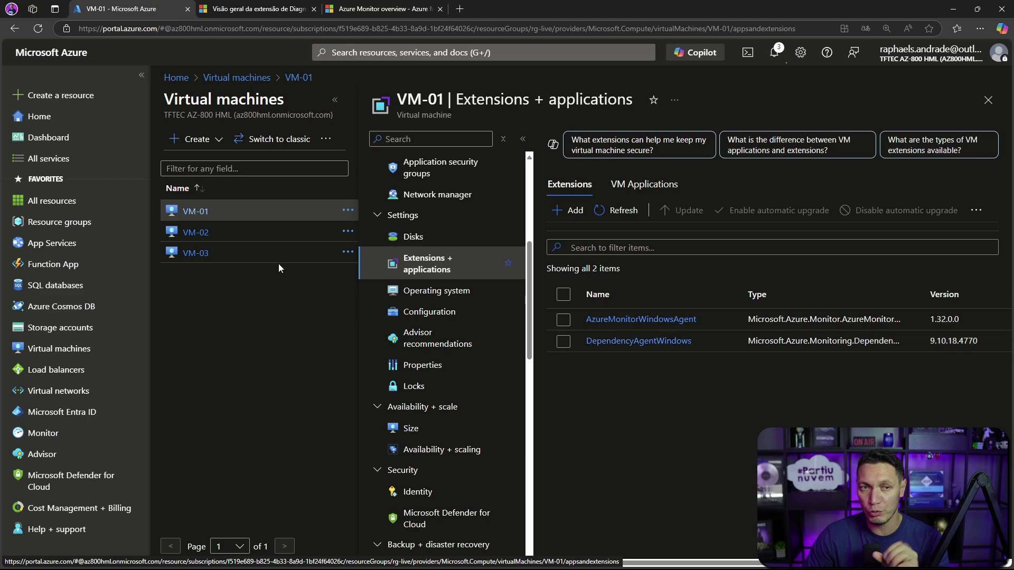
Step: Examine the extensions installed on VM-02 and VM-03, widening the Name column for VM-02
click(196, 233)
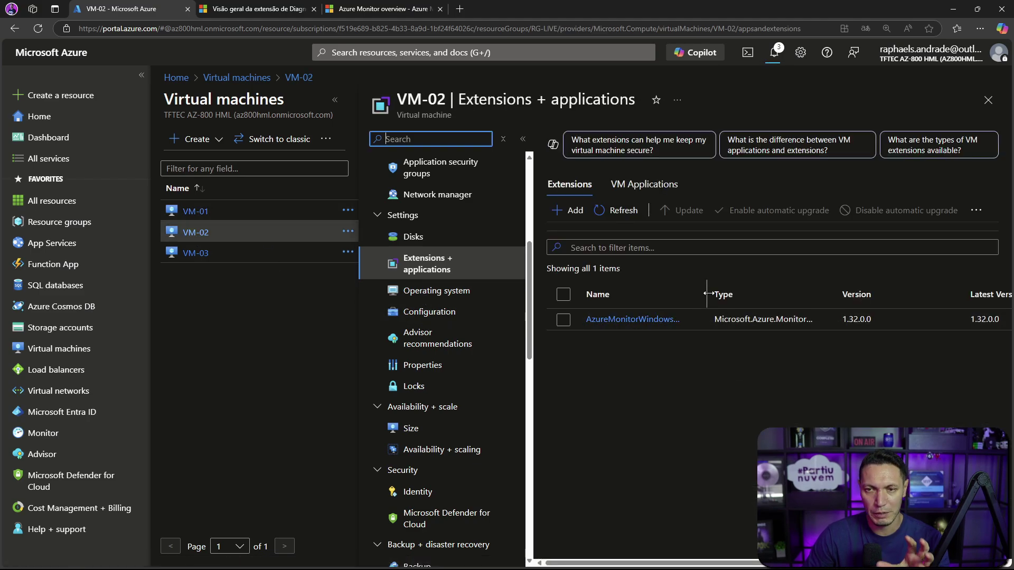
drag(710, 295, 748, 294)
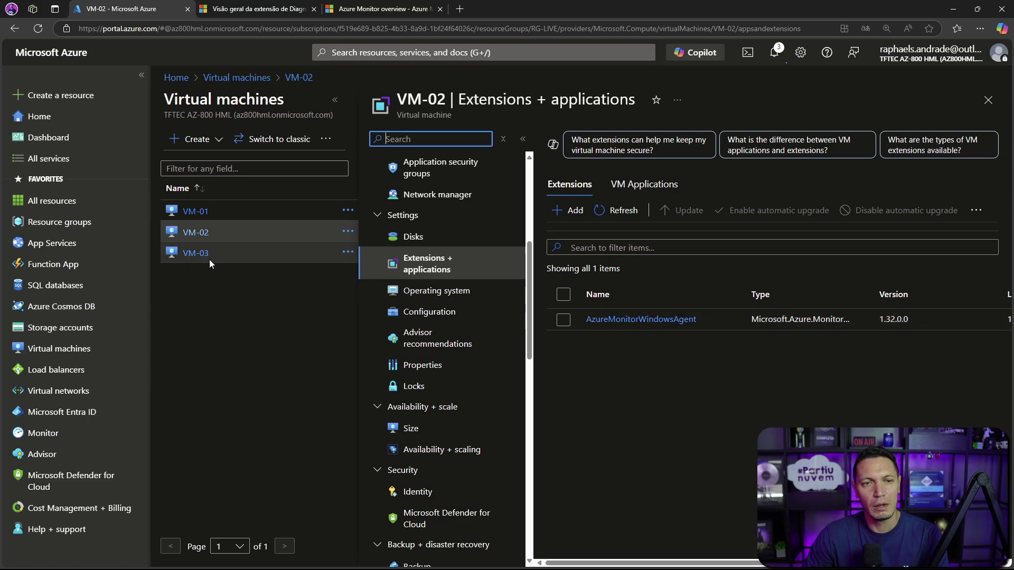
click(194, 255)
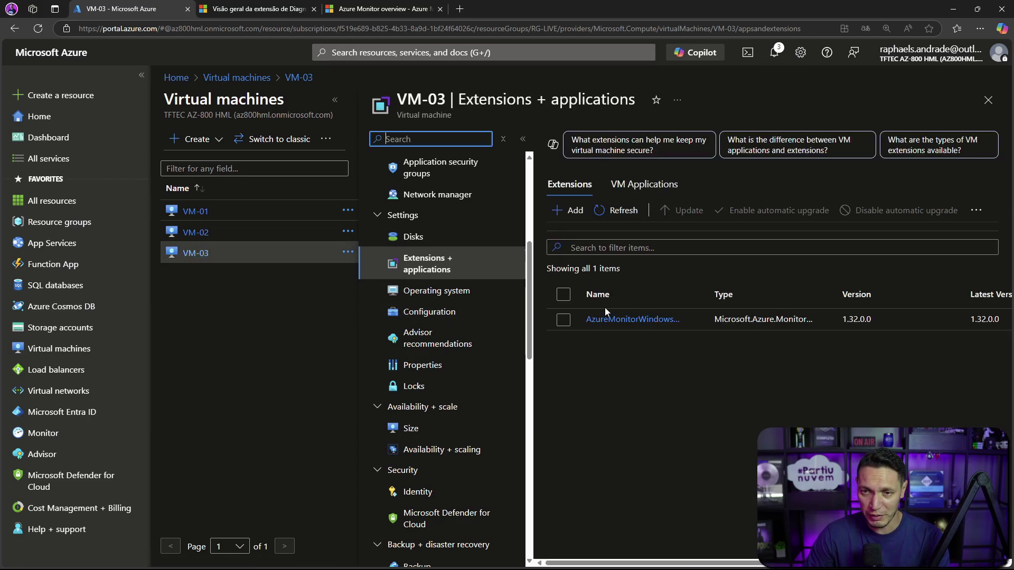
Step: Check VM-03's full extension name and the deployment notifications, refresh the extension list, and recheck the extensions on VM-02
drag(705, 284, 740, 283)
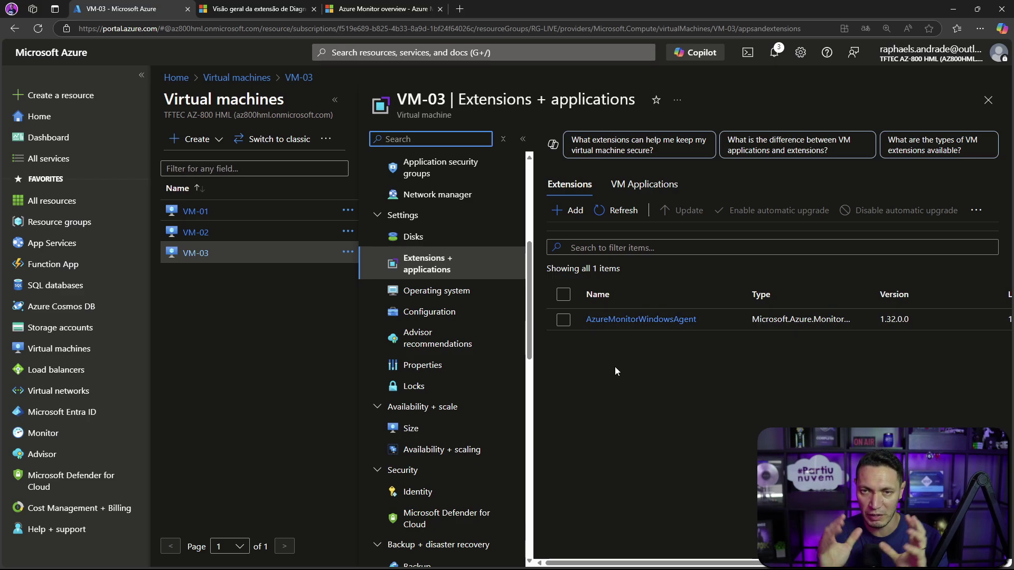
click(775, 52)
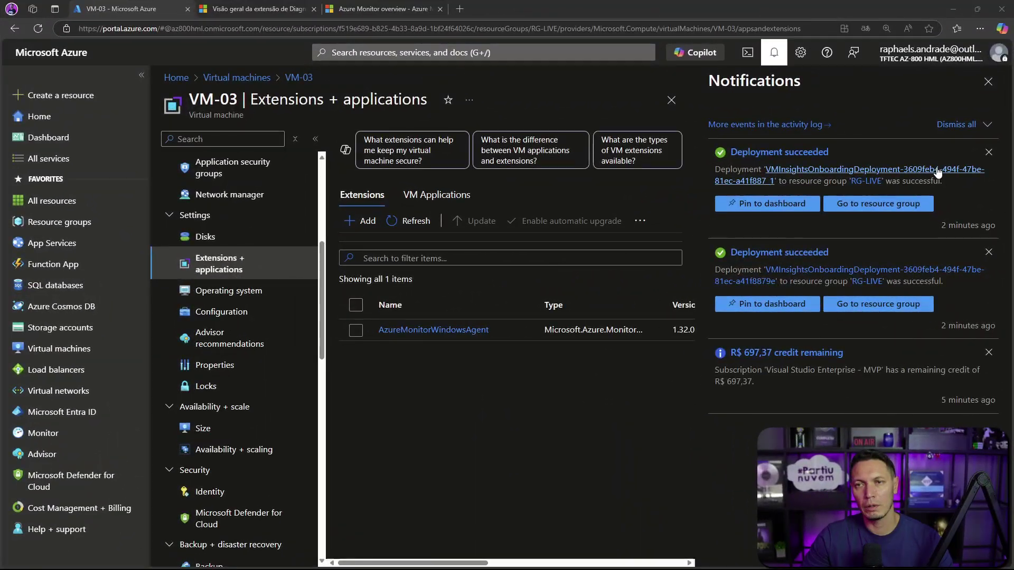
click(988, 83)
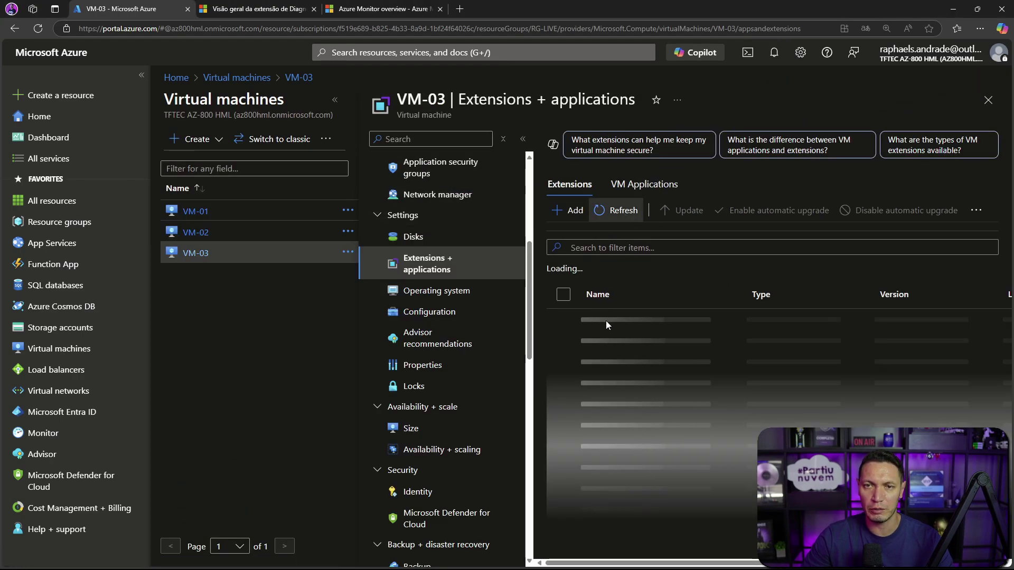
click(232, 233)
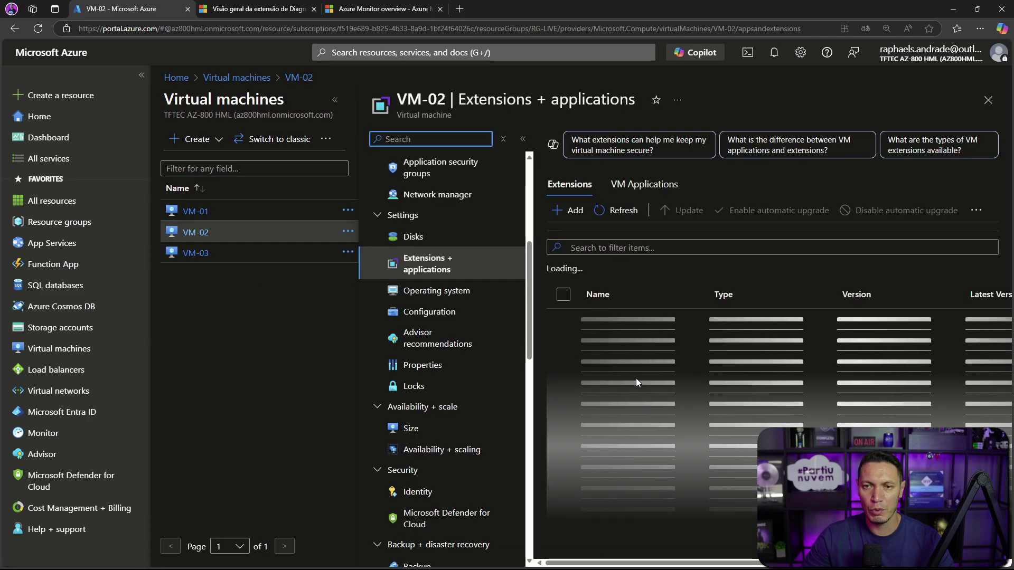
Step: Examine the Windows servers connected to the Log Analytics workspace wks-live-tftec on its Agents page
click(989, 101)
click(555, 52)
click(422, 255)
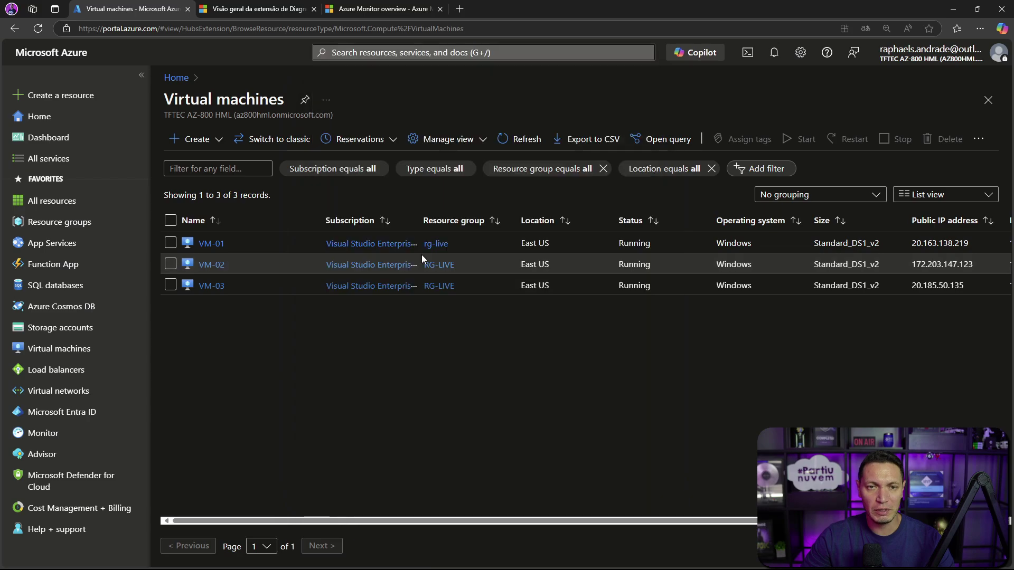
click(232, 269)
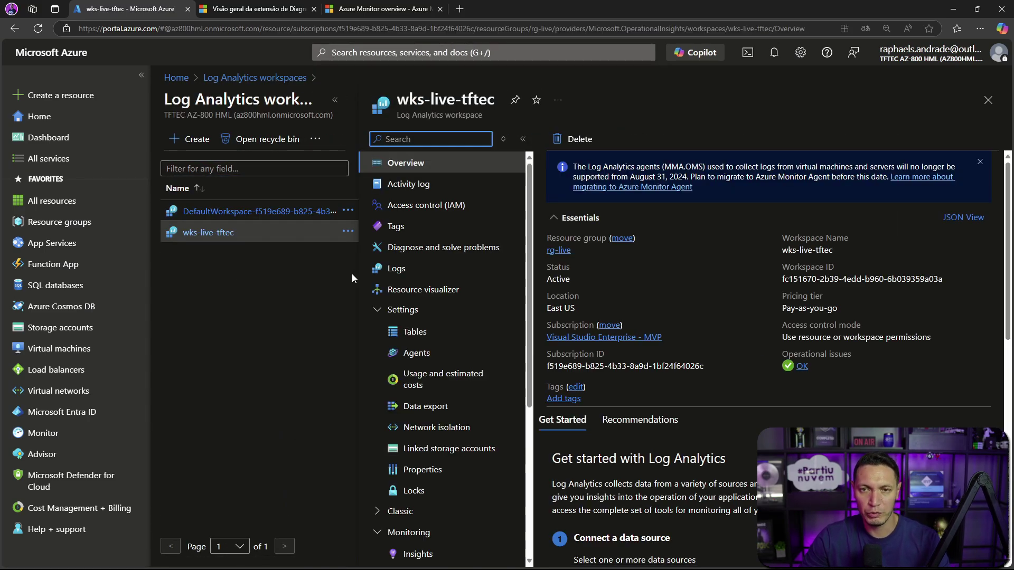
click(417, 352)
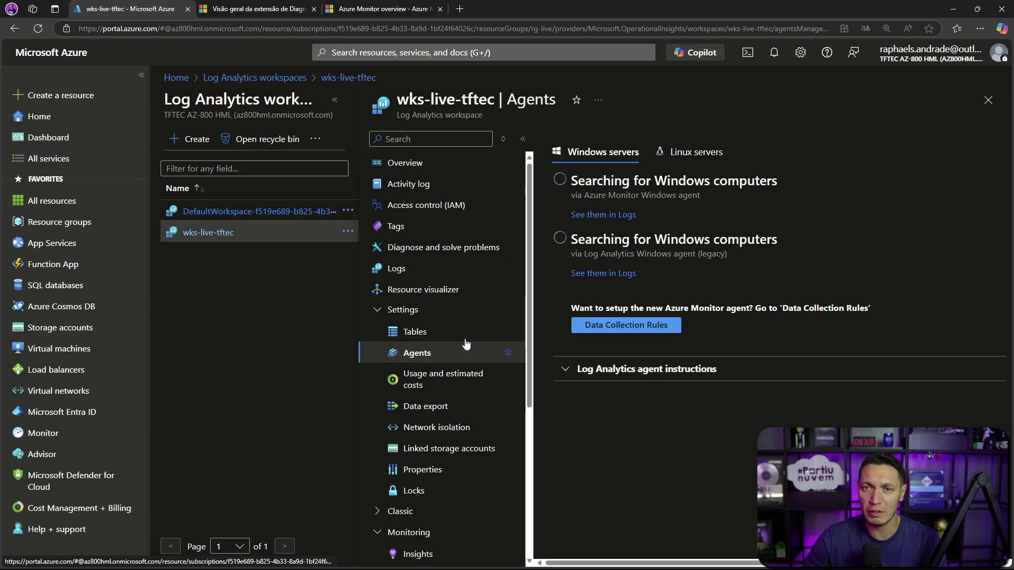
click(335, 101)
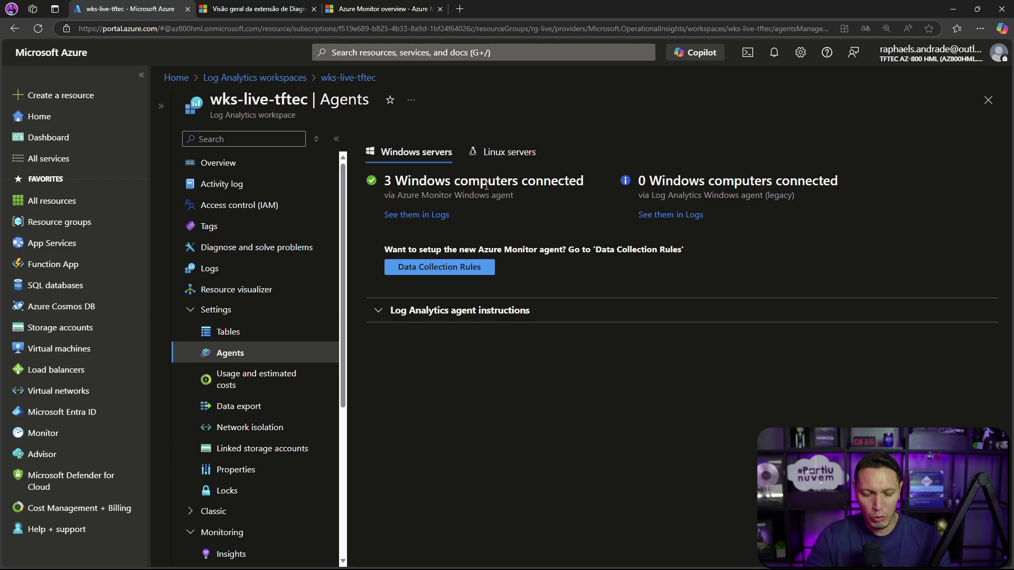
Step: Switch to draw.io to review the Azure Monitor data flow diagram, and return to the Azure portal
key(alt+Tab)
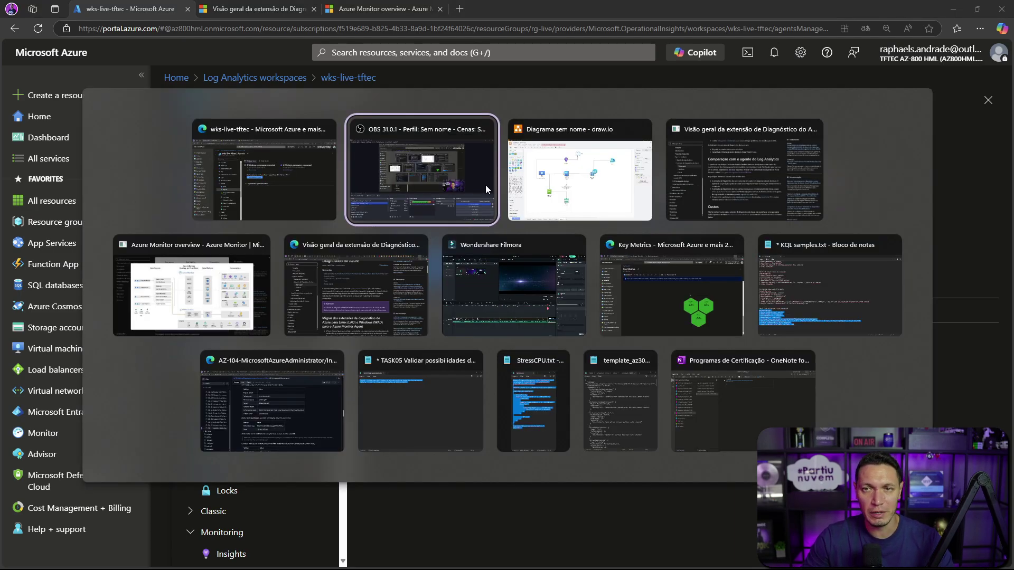
key(alt+Tab)
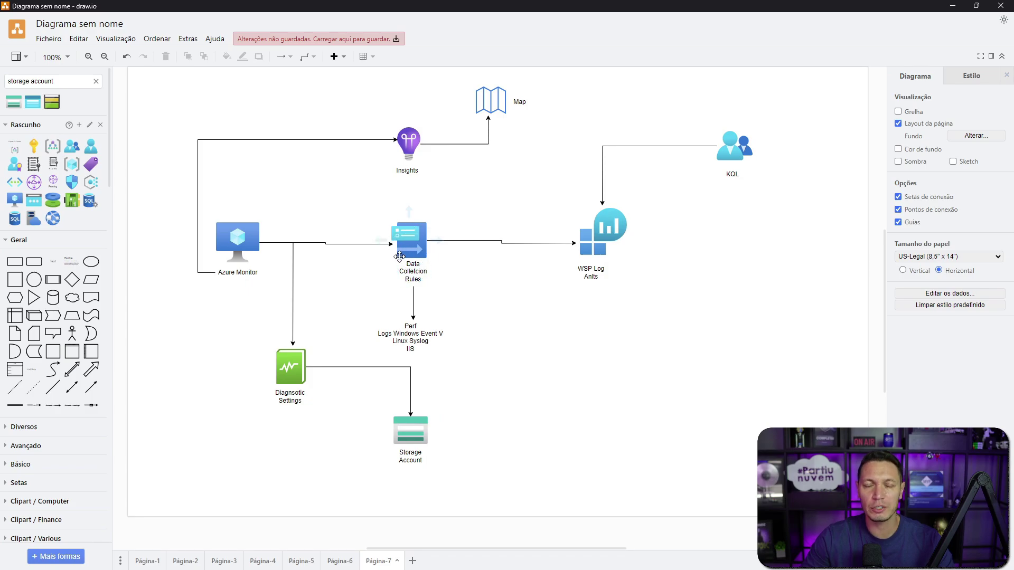
key(alt+Tab)
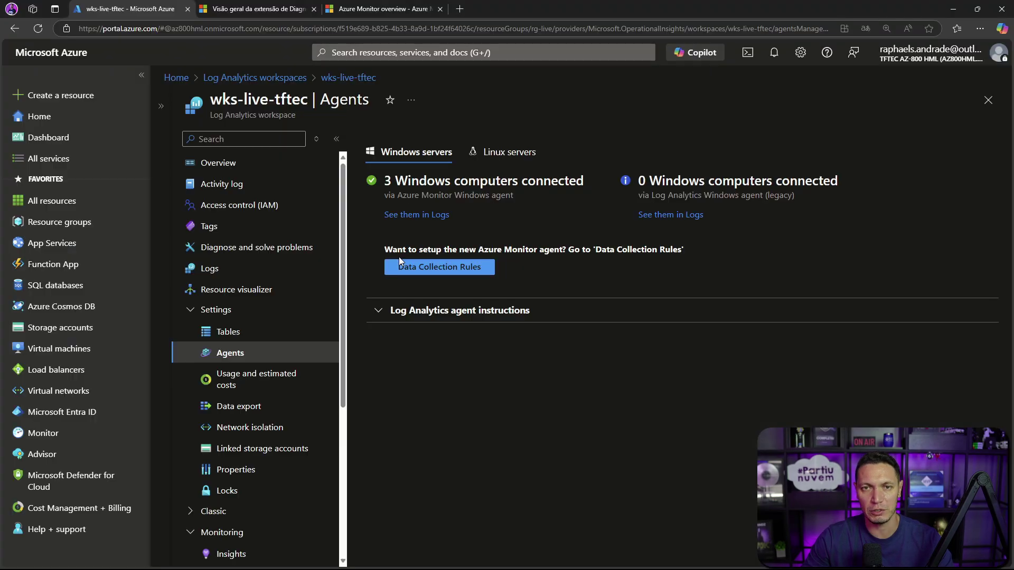
Step: Search for data collection rules and open the data sources of the rule MSVMI-Live-TFTEC-Data
click(386, 53)
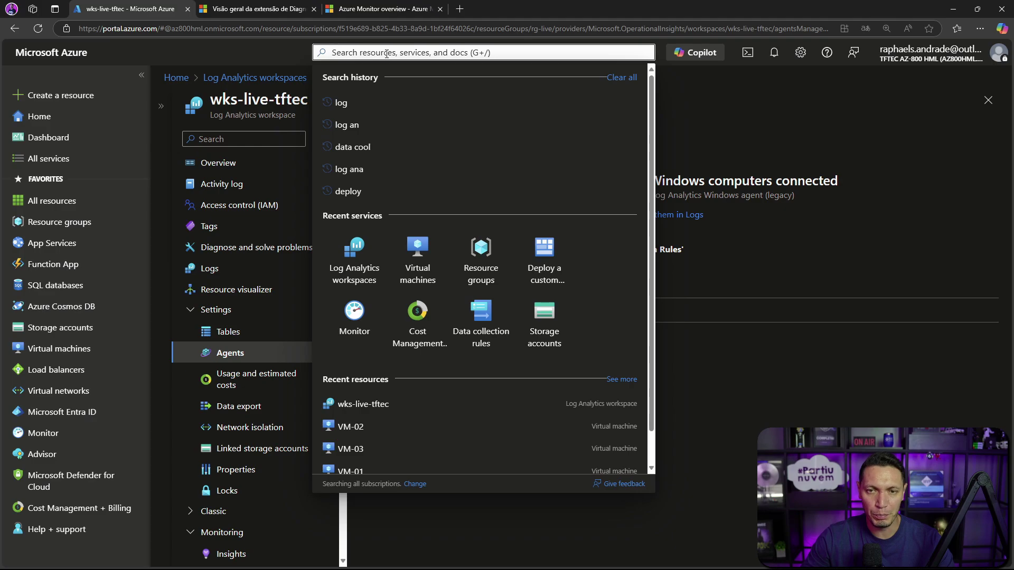
text(data coll)
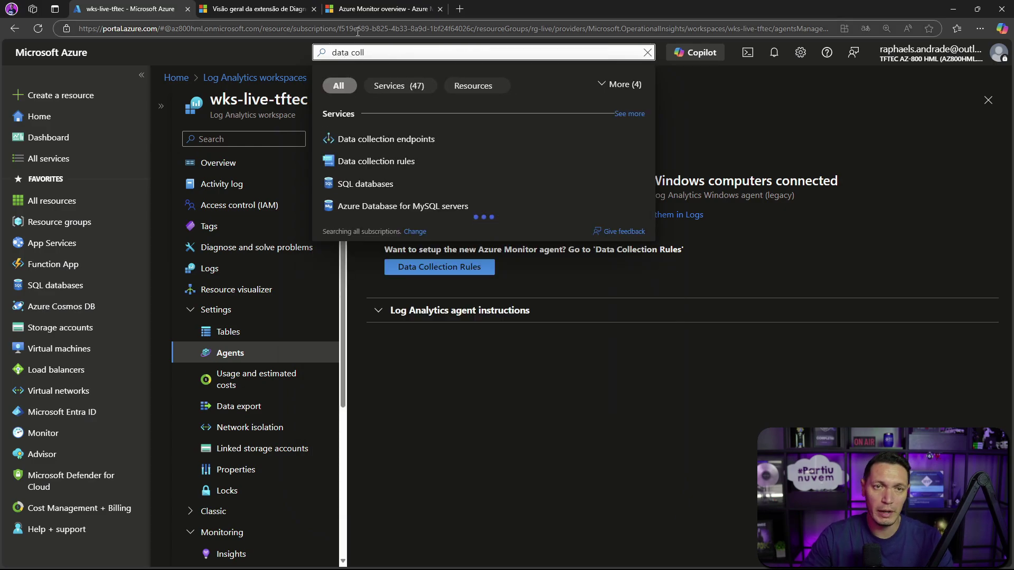
click(386, 161)
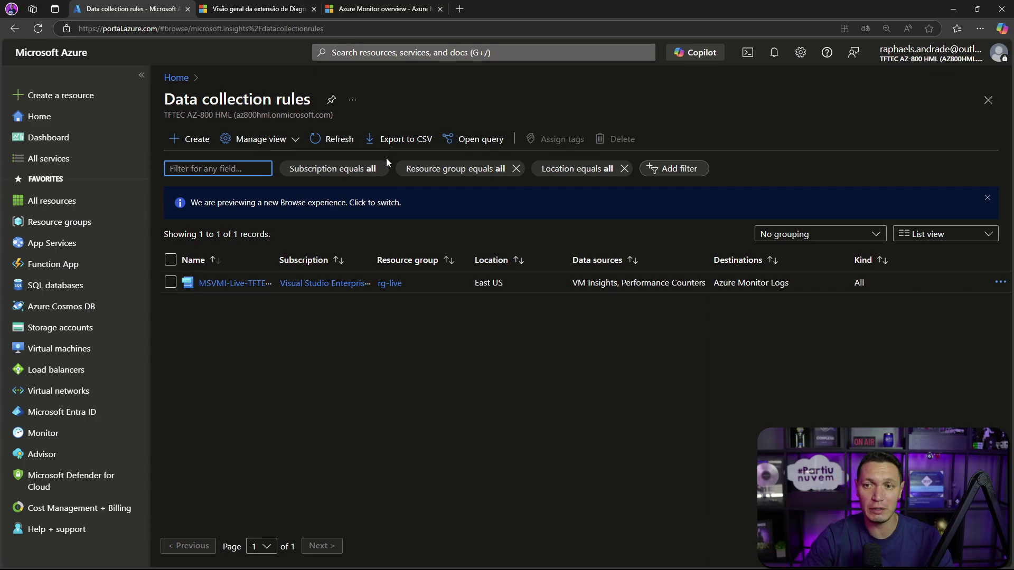
click(210, 285)
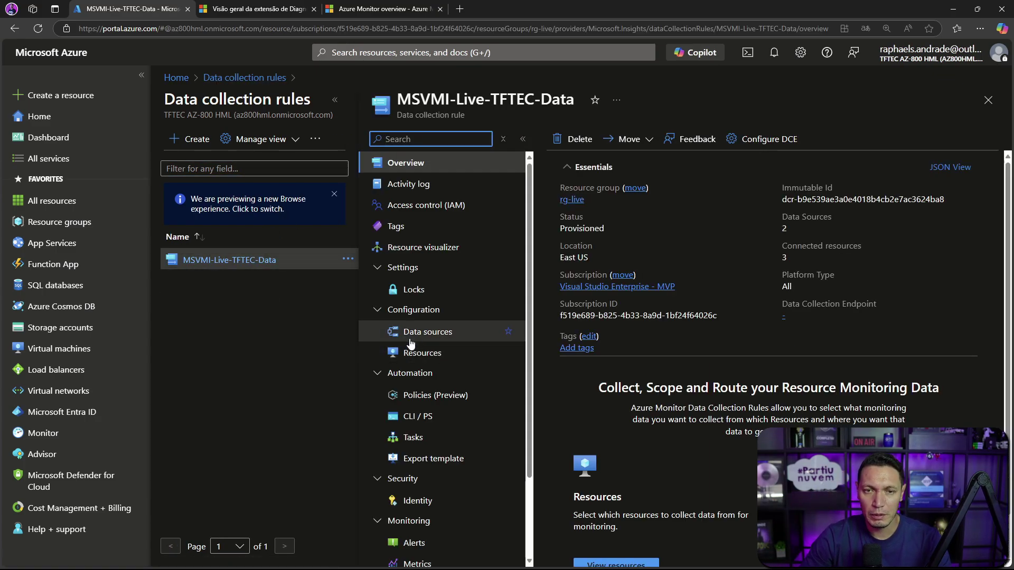
click(428, 333)
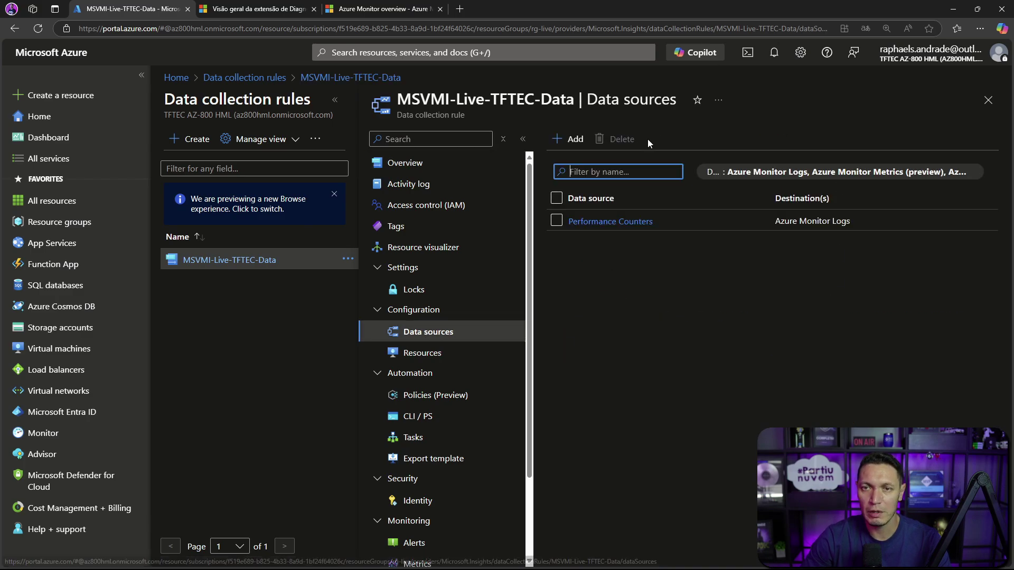
Step: Examine the Performance Counters data source settings and the available data source types without changing them
click(618, 227)
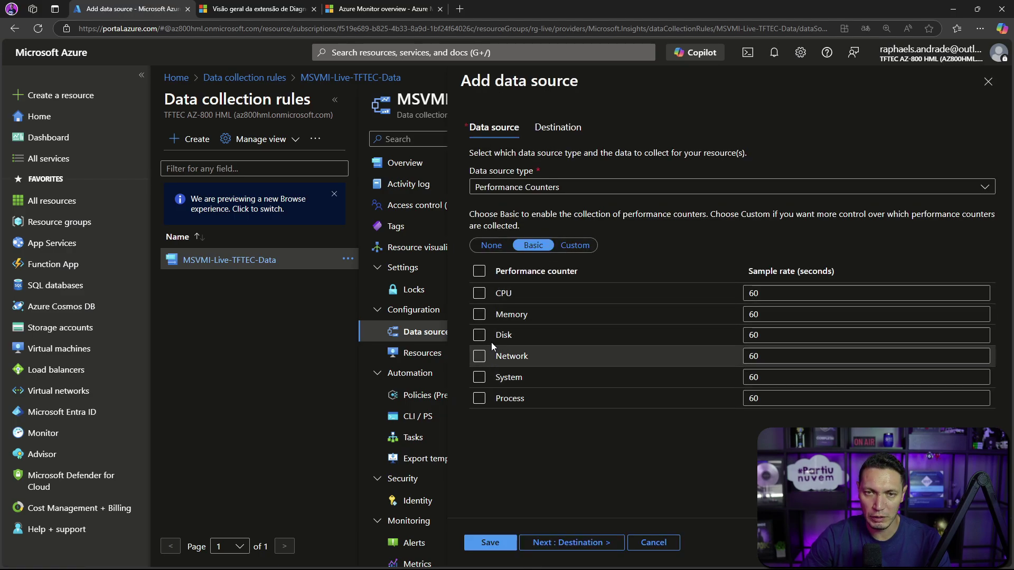
click(986, 83)
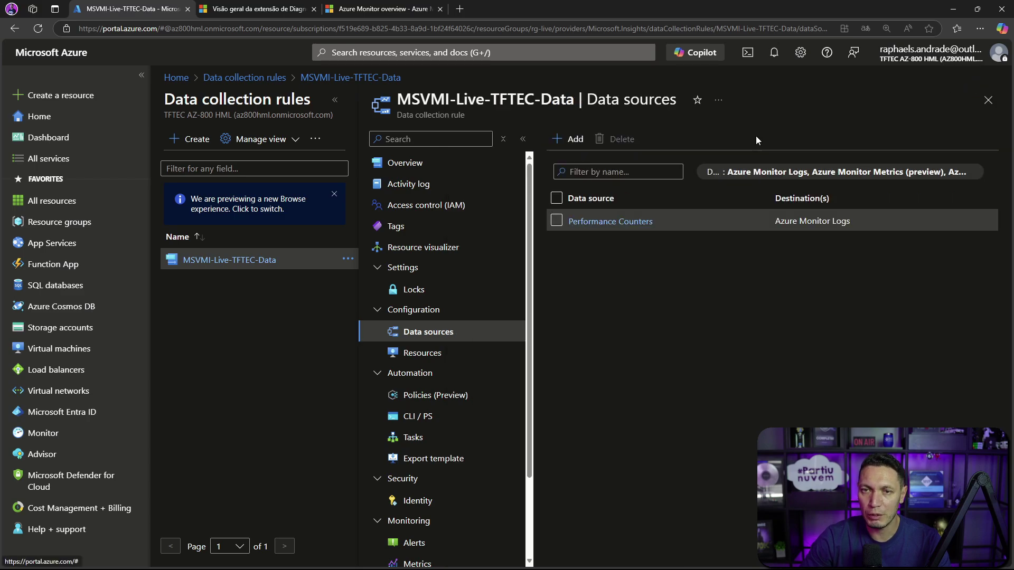
click(609, 222)
click(595, 191)
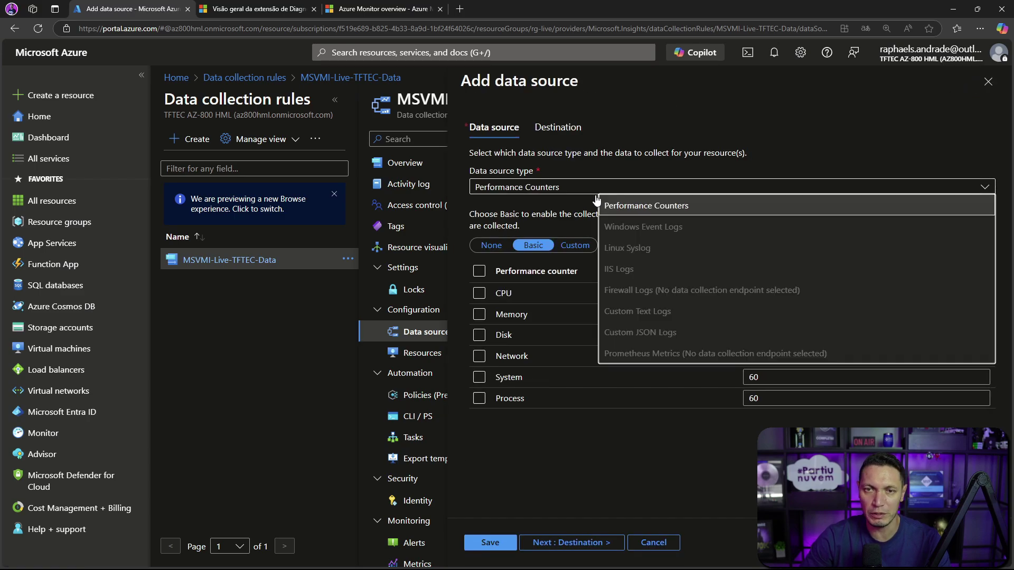
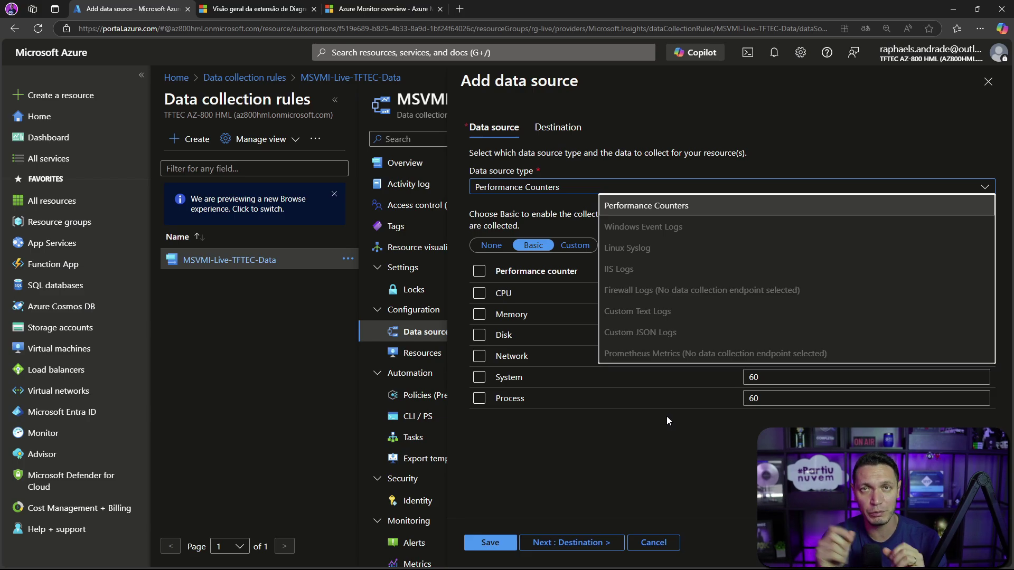
click(666, 421)
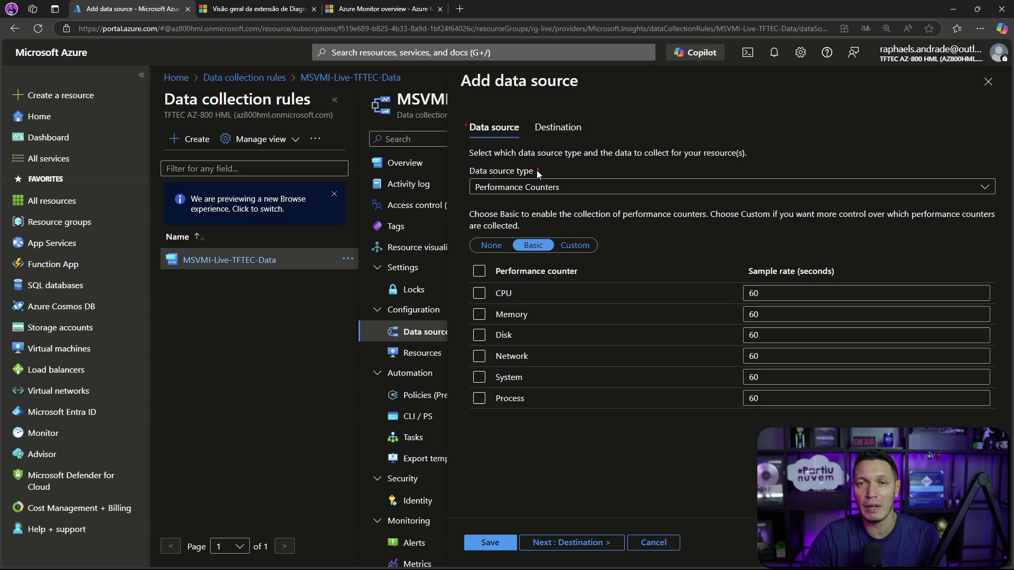
click(985, 84)
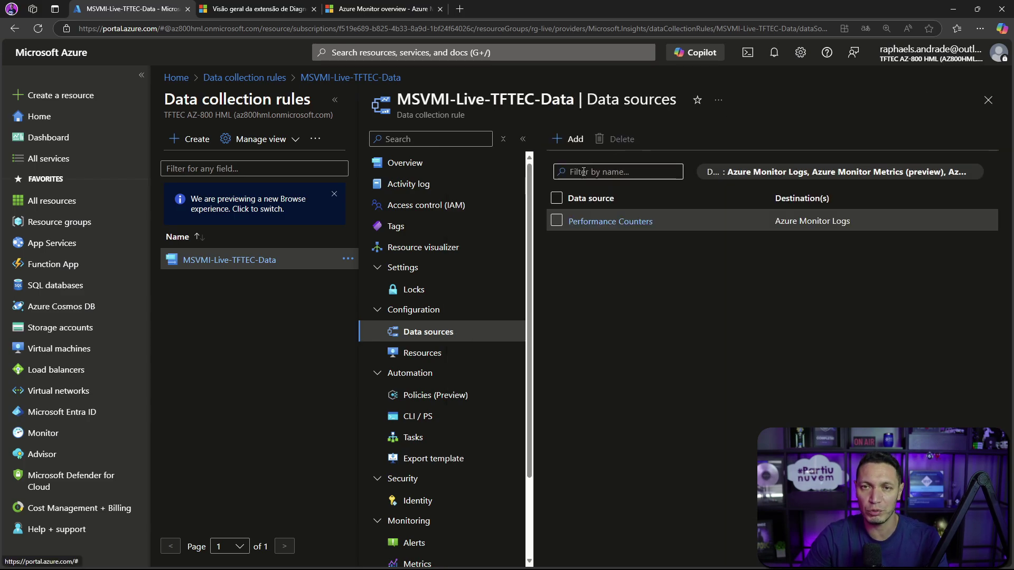
Step: Start a new Windows Event Logs data source collecting the Critical, Error and Warning levels of the Application log
click(634, 222)
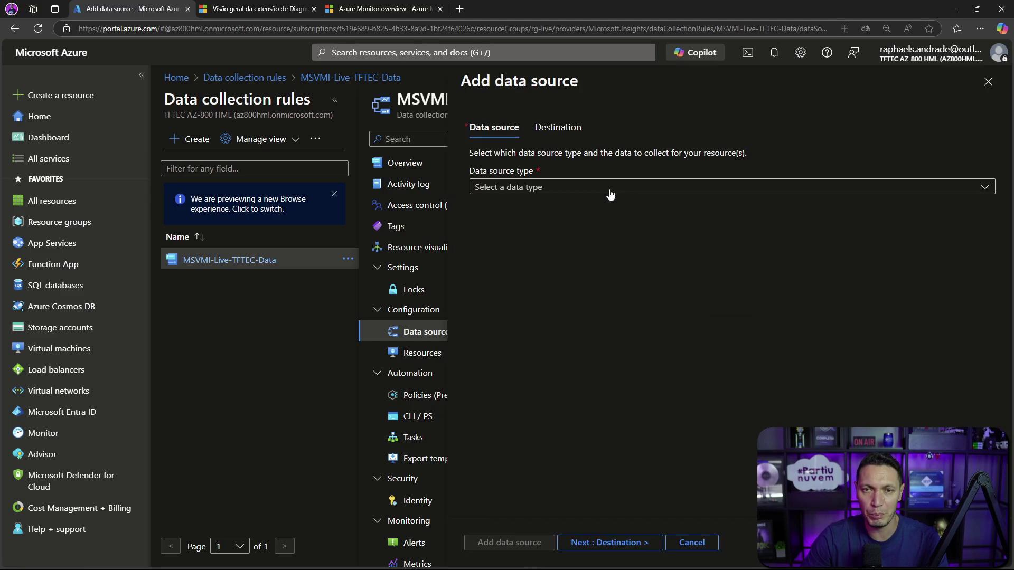
click(610, 188)
click(626, 232)
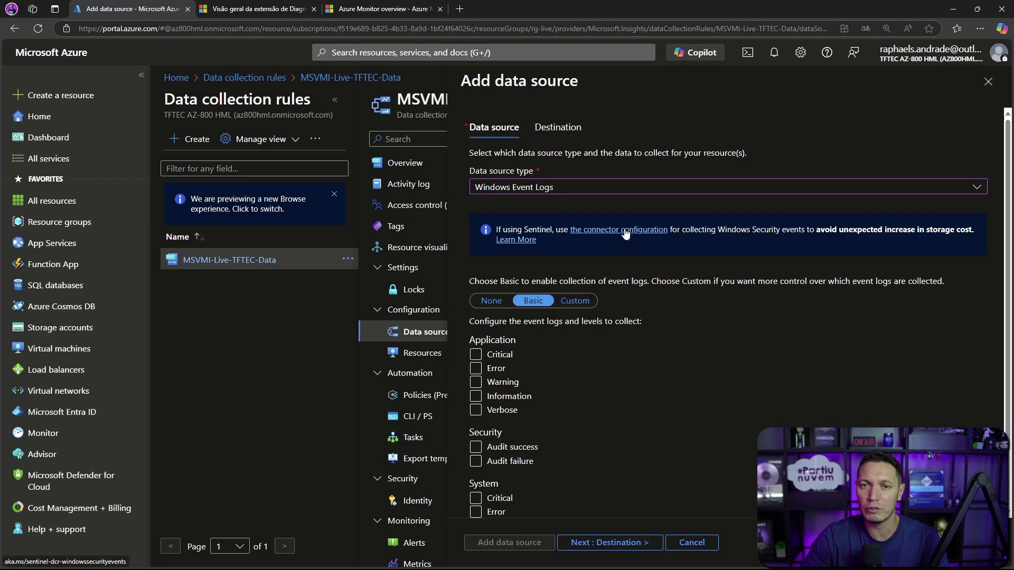
scroll(661, 323, down, 1)
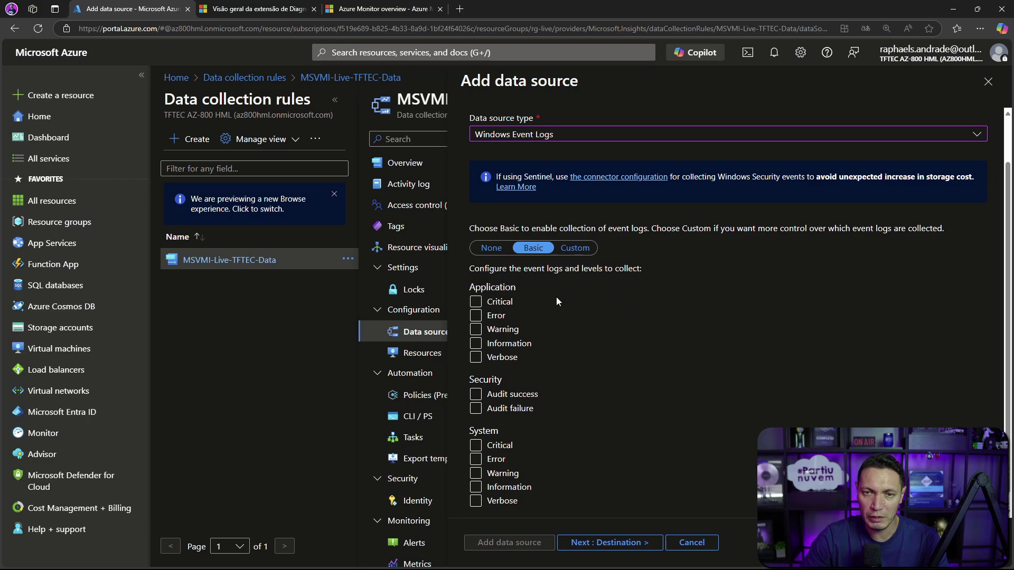
click(475, 302)
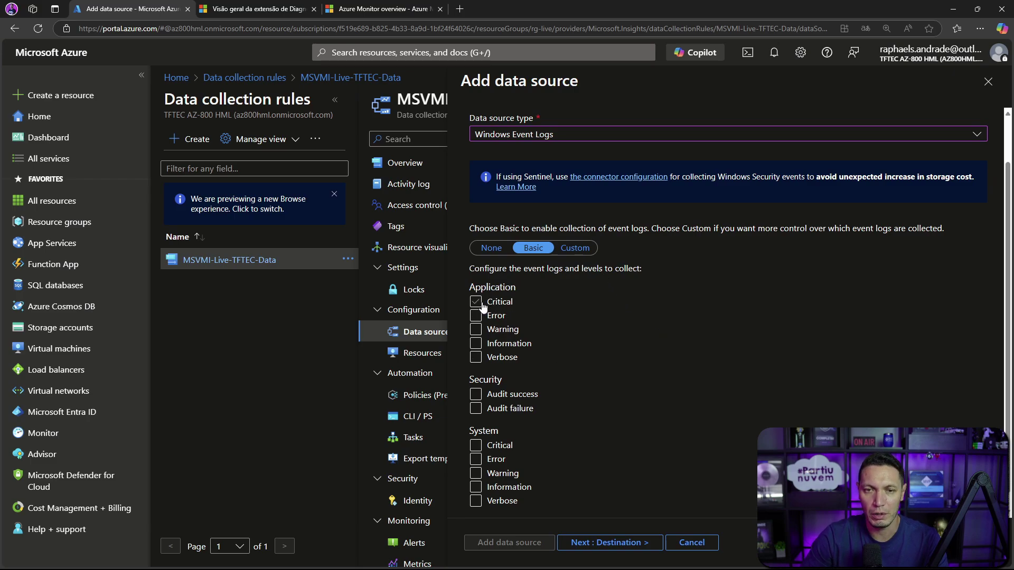
click(476, 315)
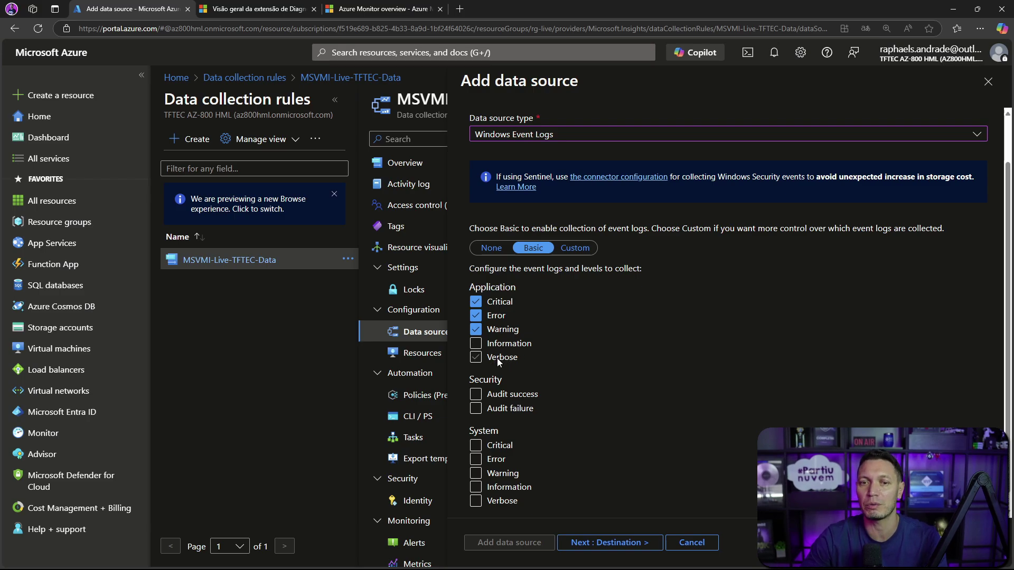
Step: Include only Audit failure for the Security log and the Critical, Error and Warning levels for the System log
click(476, 394)
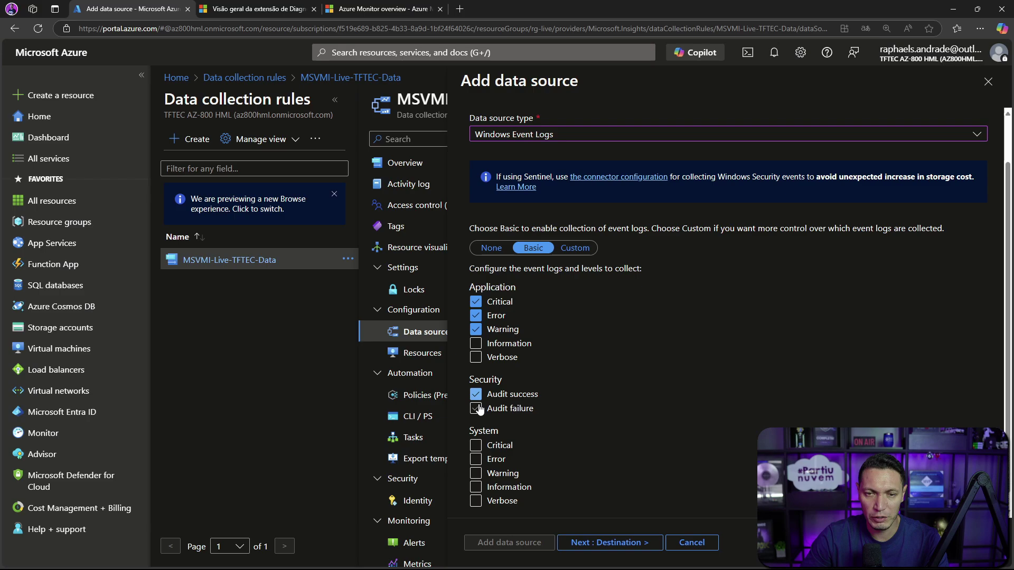
click(476, 409)
click(475, 395)
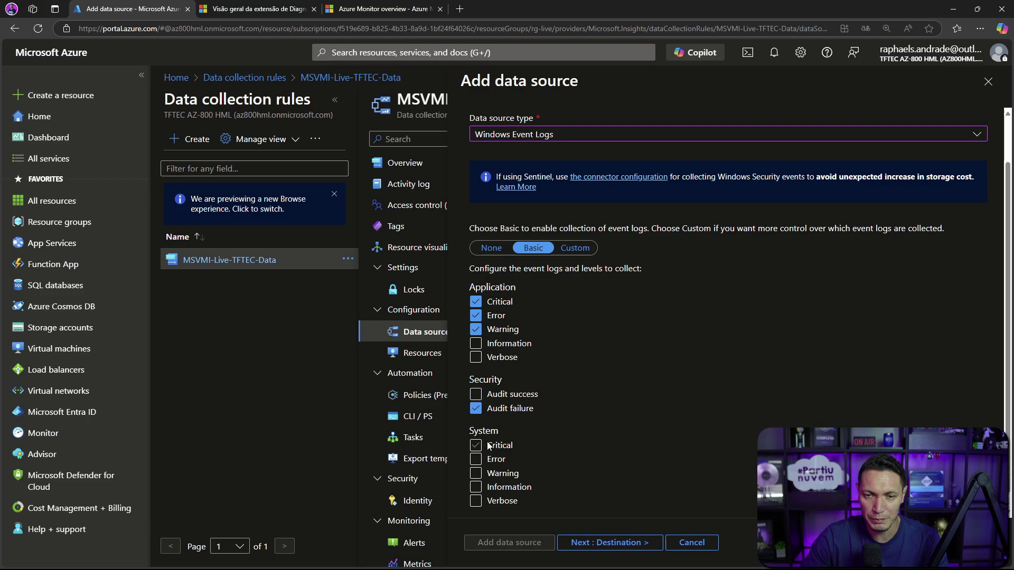
scroll(476, 443, down, 1)
click(476, 431)
click(476, 444)
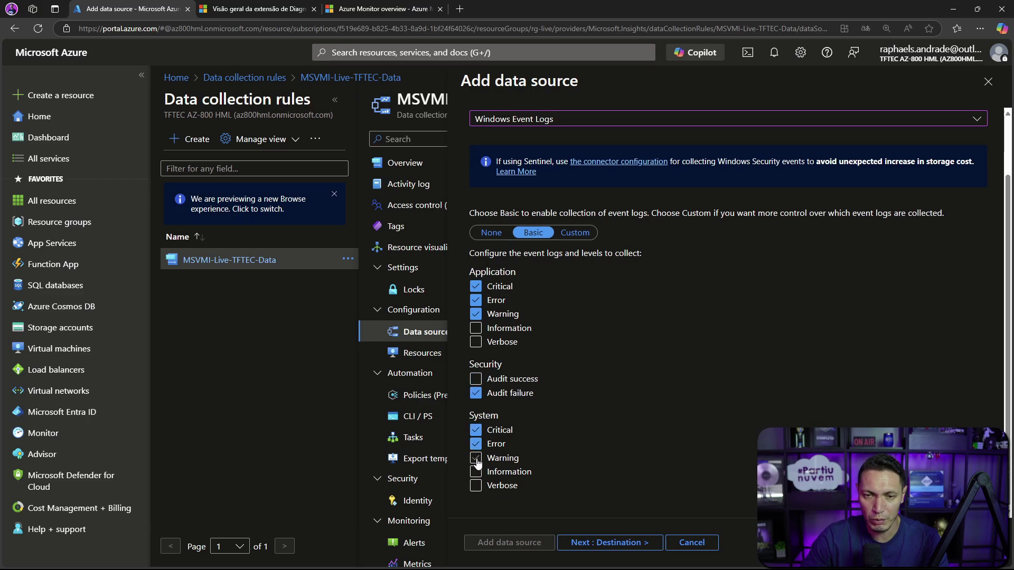
click(476, 458)
Step: Set the destination to Azure Monitor Logs in the workspace wks-live-tftec (rg-live) and add the data source to the rule
click(608, 543)
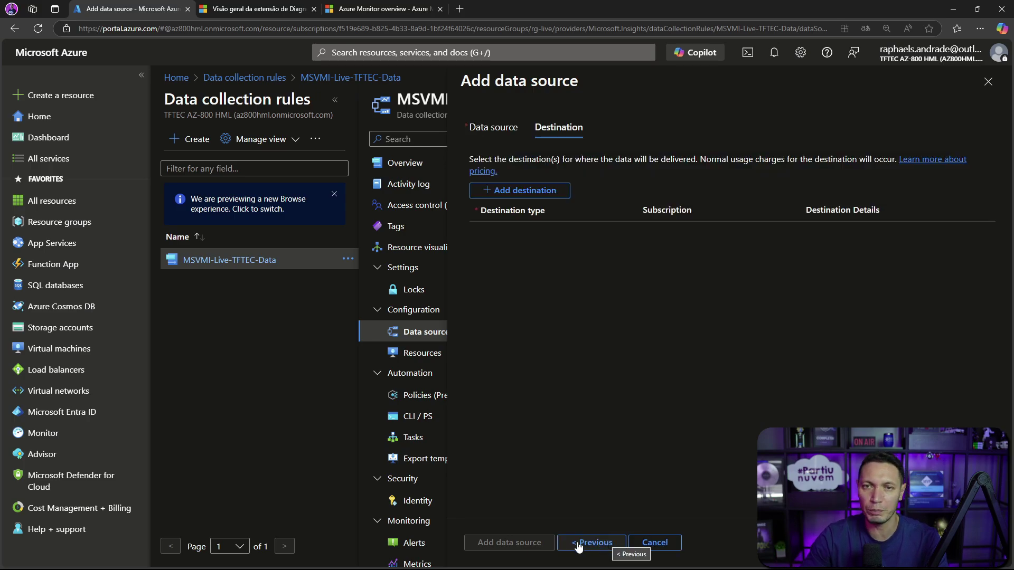
click(543, 191)
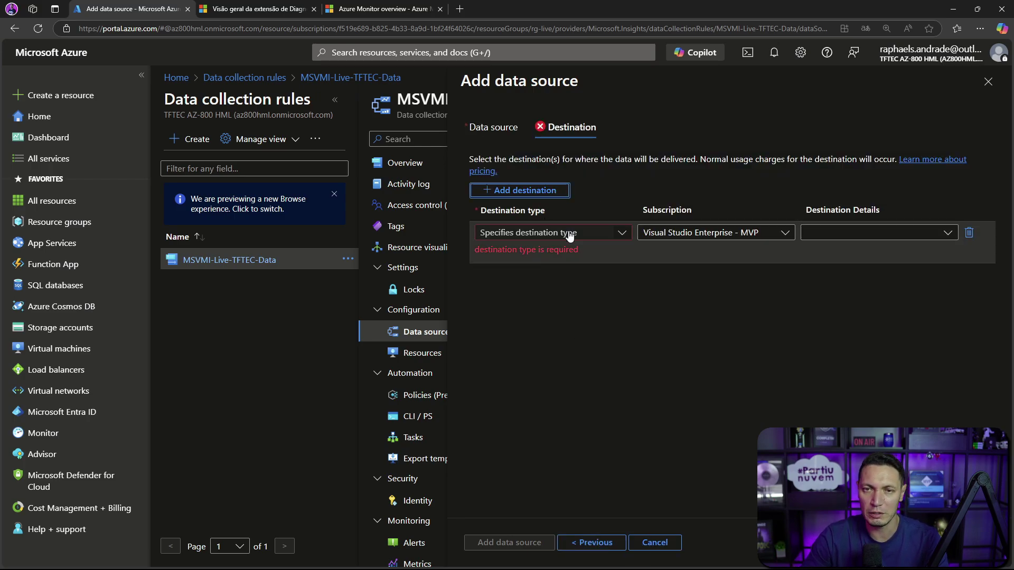
click(622, 233)
click(513, 252)
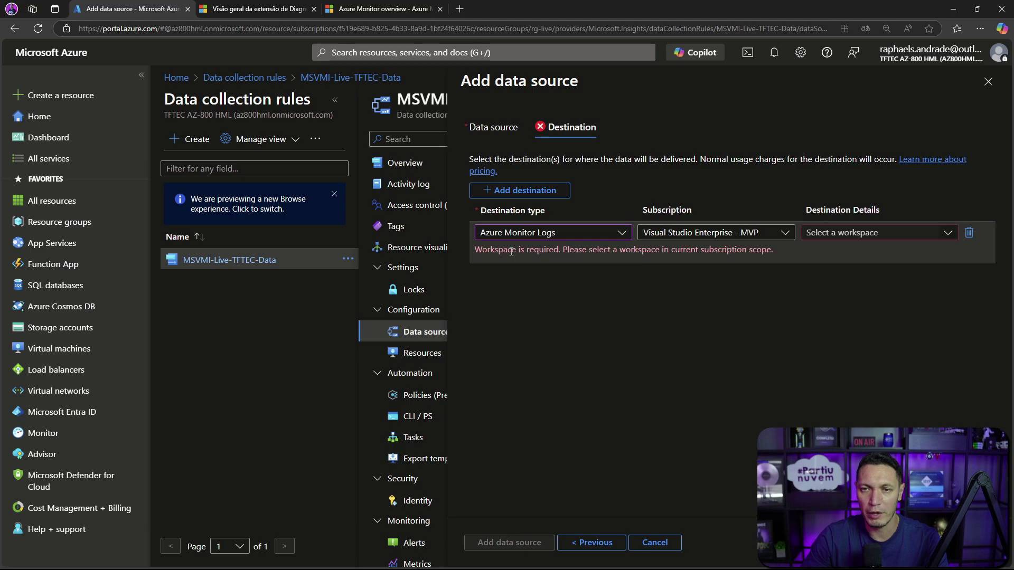
click(902, 242)
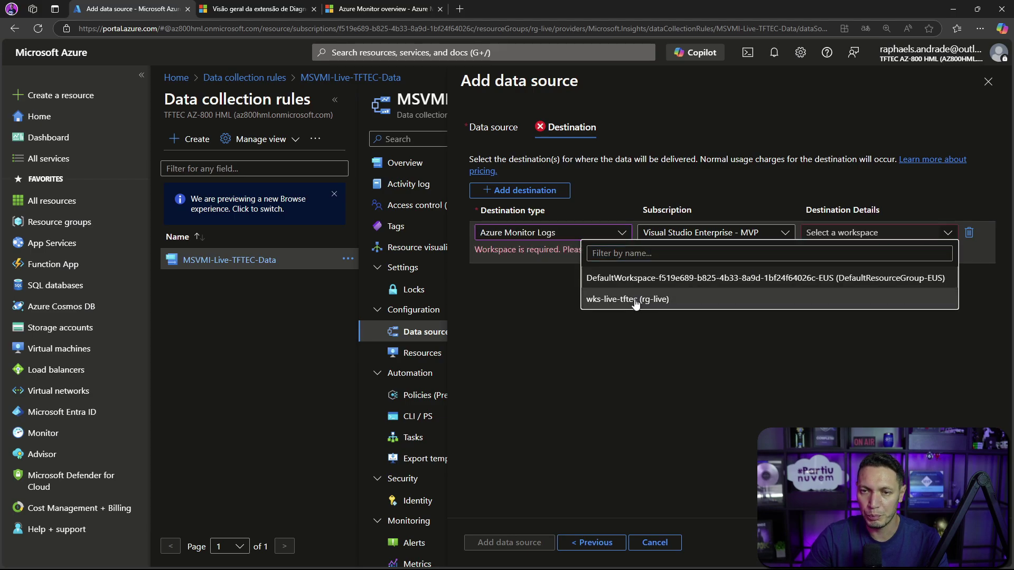
click(670, 298)
click(510, 544)
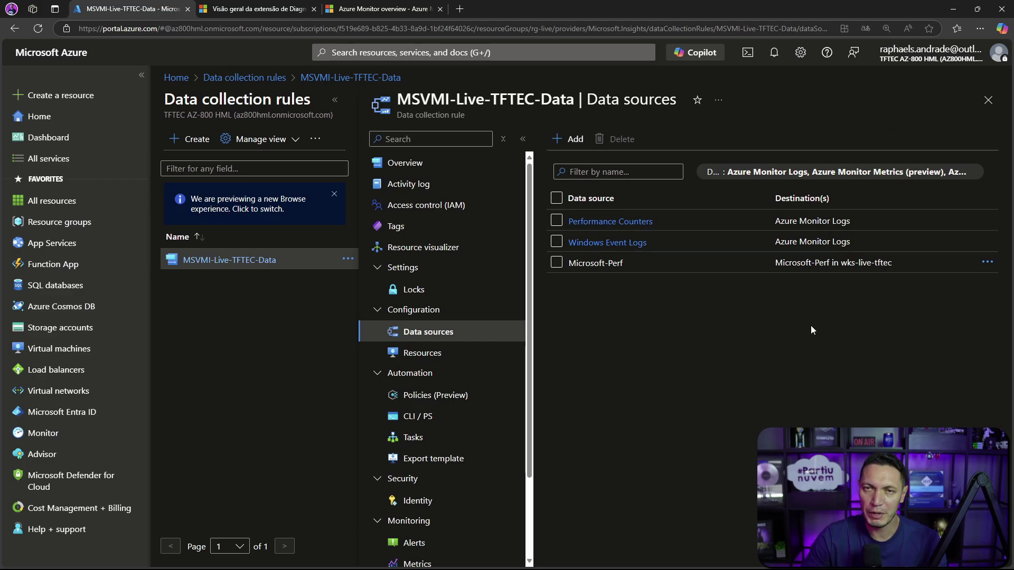
Step: Review the data sources of the MSVMI-Live-TFTEC-Data rule, including Microsoft-Perf, and the virtual machines associated with it
drag(624, 263, 584, 263)
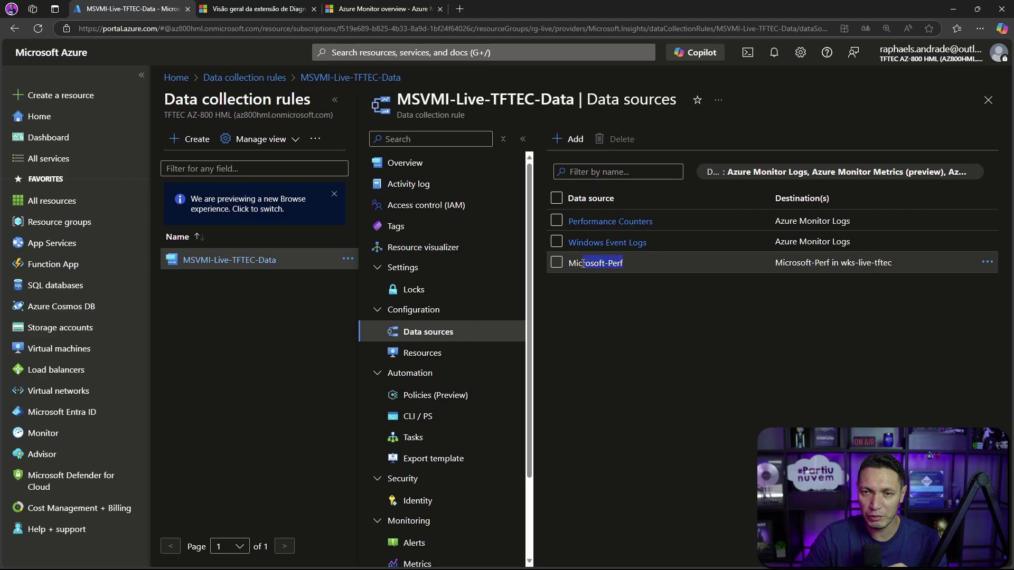
click(646, 275)
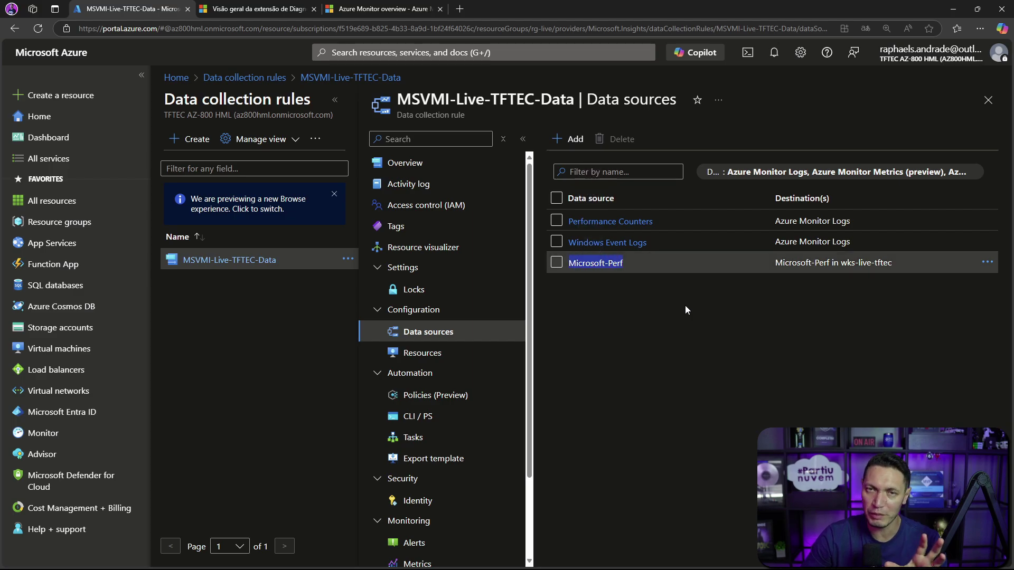
click(409, 354)
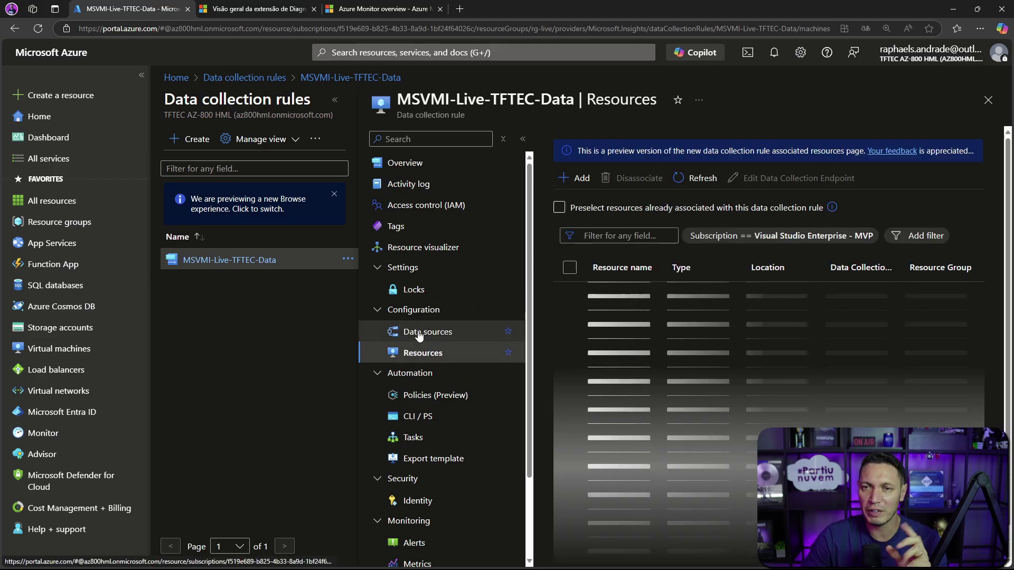
click(418, 334)
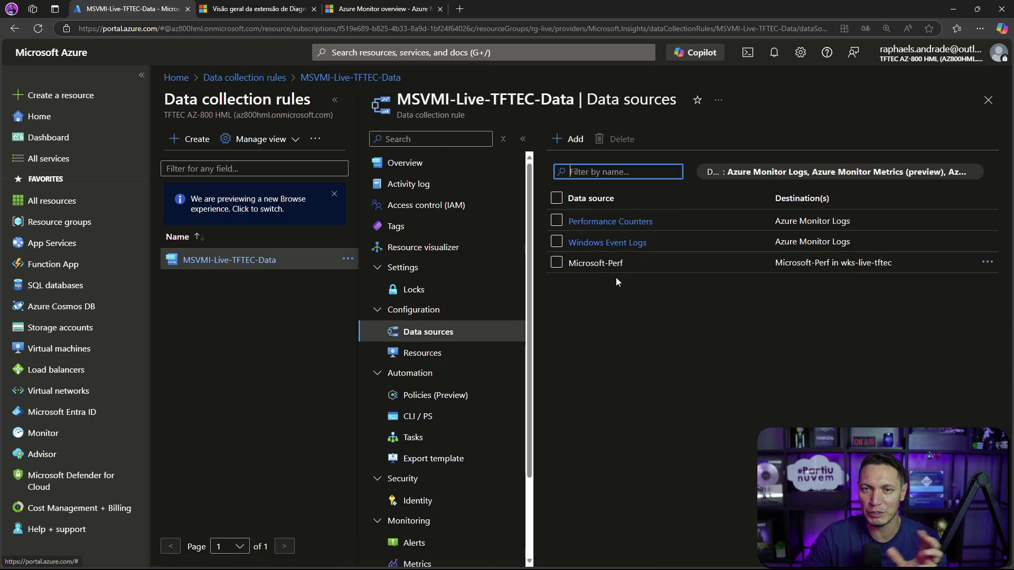
click(418, 353)
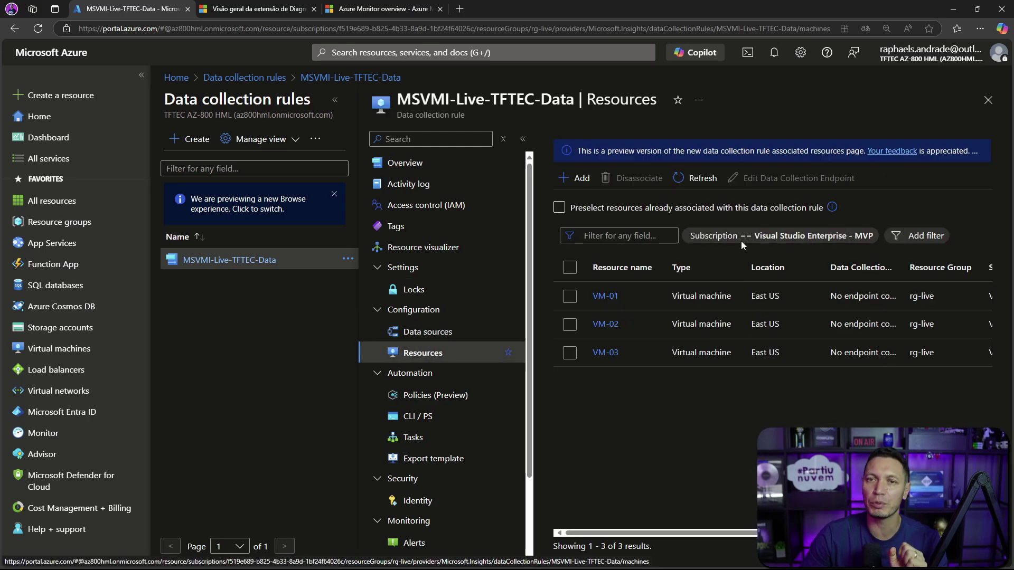
click(583, 178)
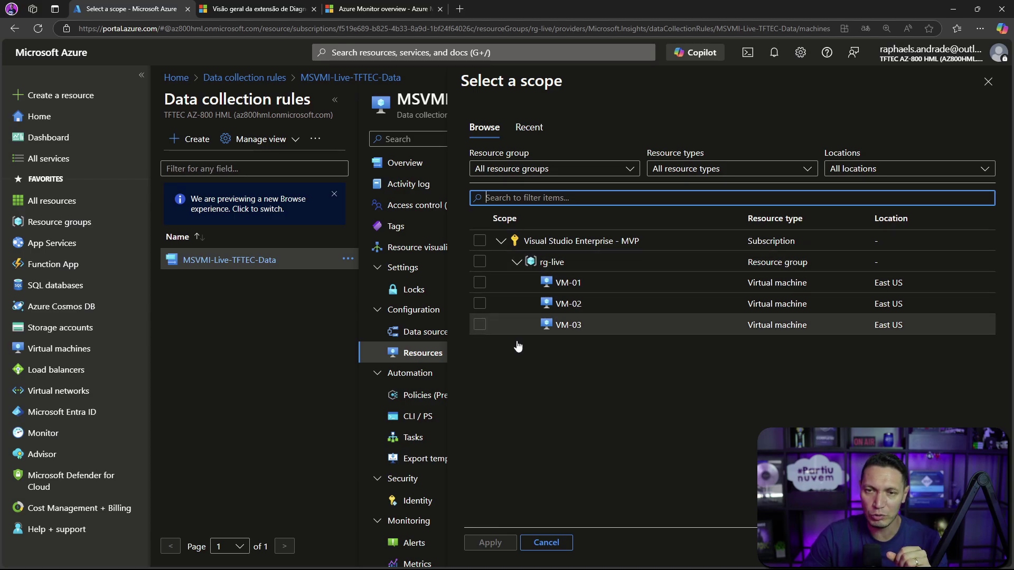
click(480, 242)
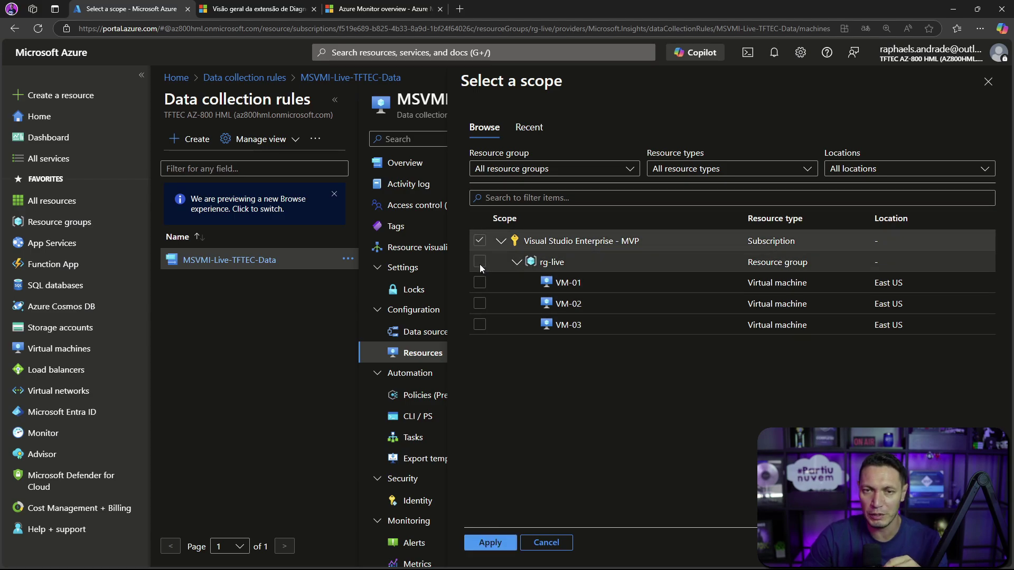
click(479, 265)
click(480, 283)
click(479, 303)
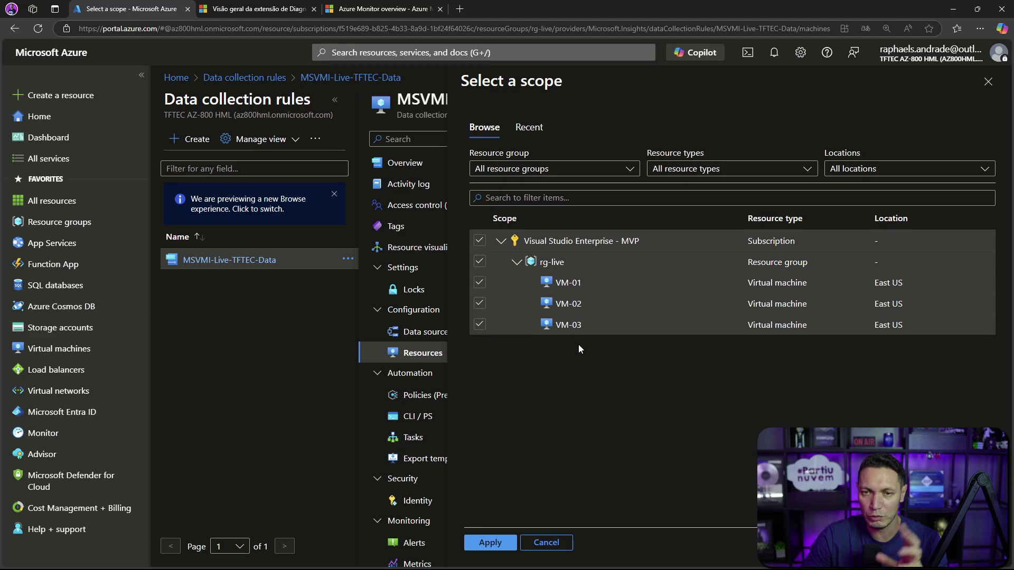
click(564, 539)
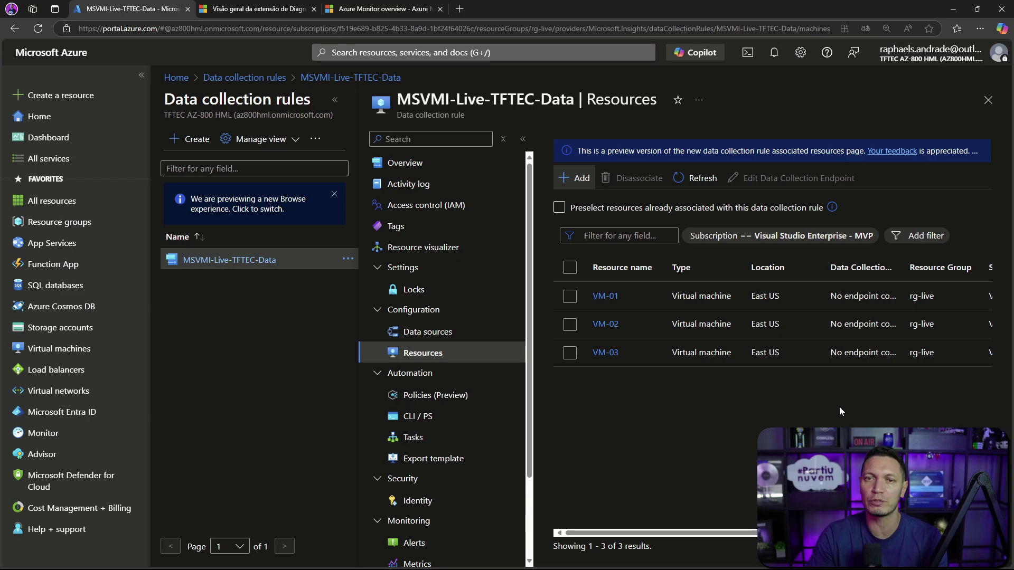
Step: Leave the data collection rule and open the Logs of the Log Analytics workspace wks-live-tftec
click(988, 101)
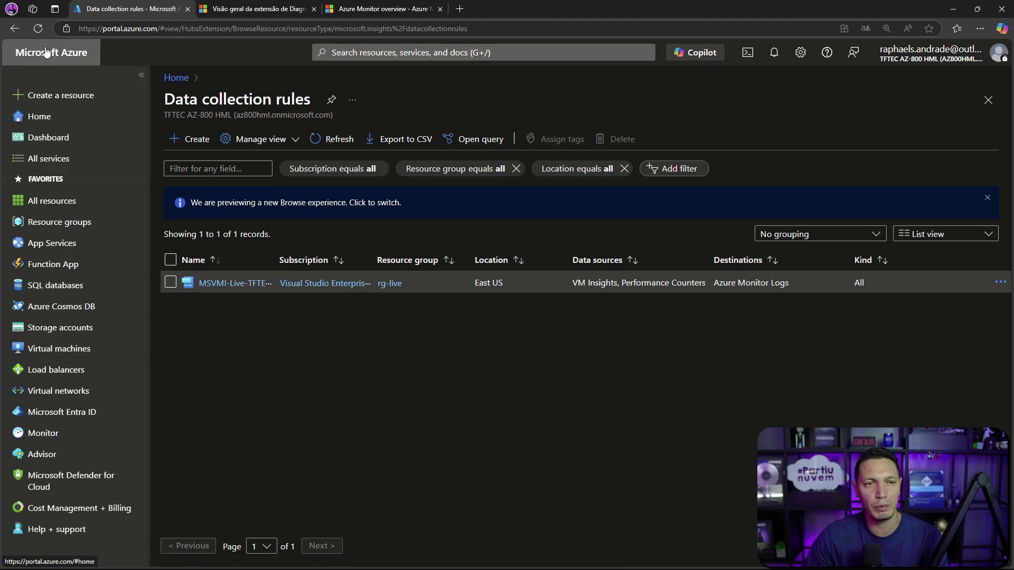
click(362, 52)
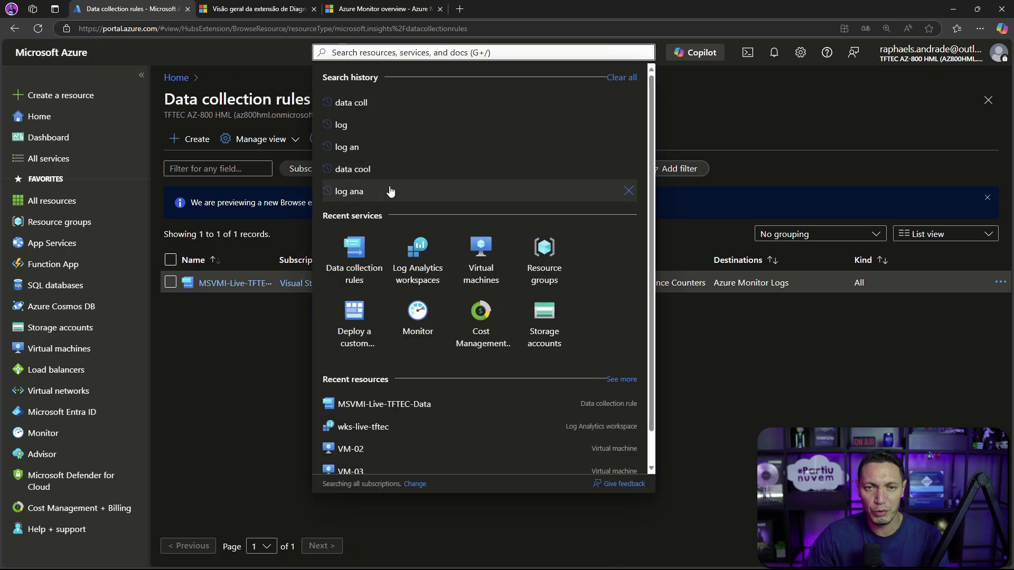
click(417, 255)
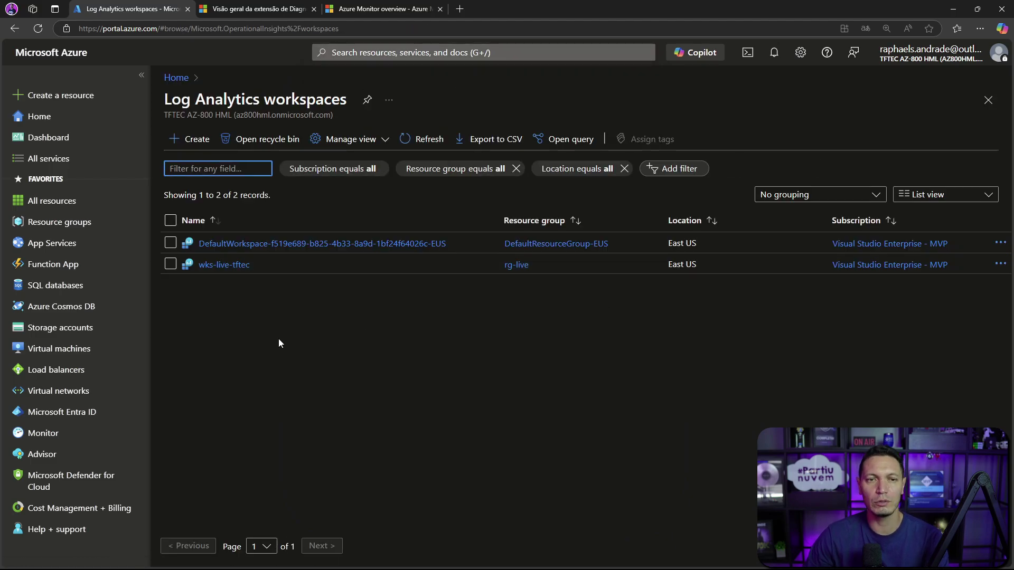
click(208, 265)
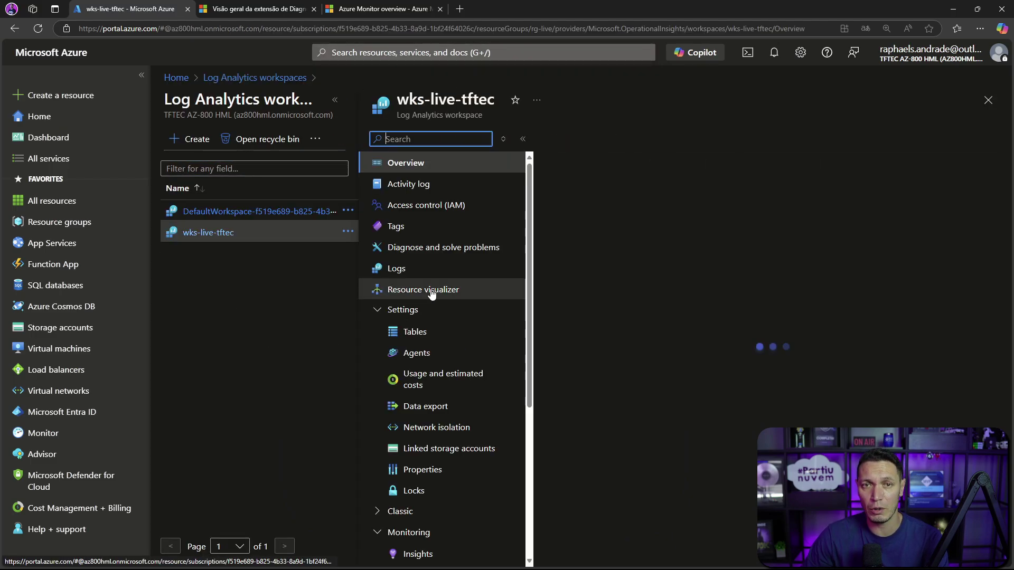
click(335, 101)
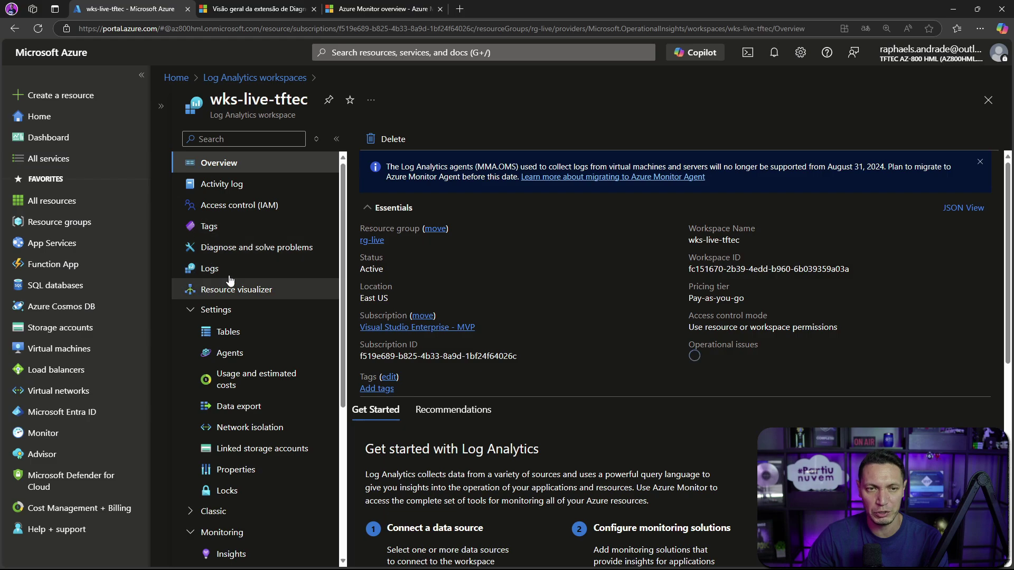
click(210, 273)
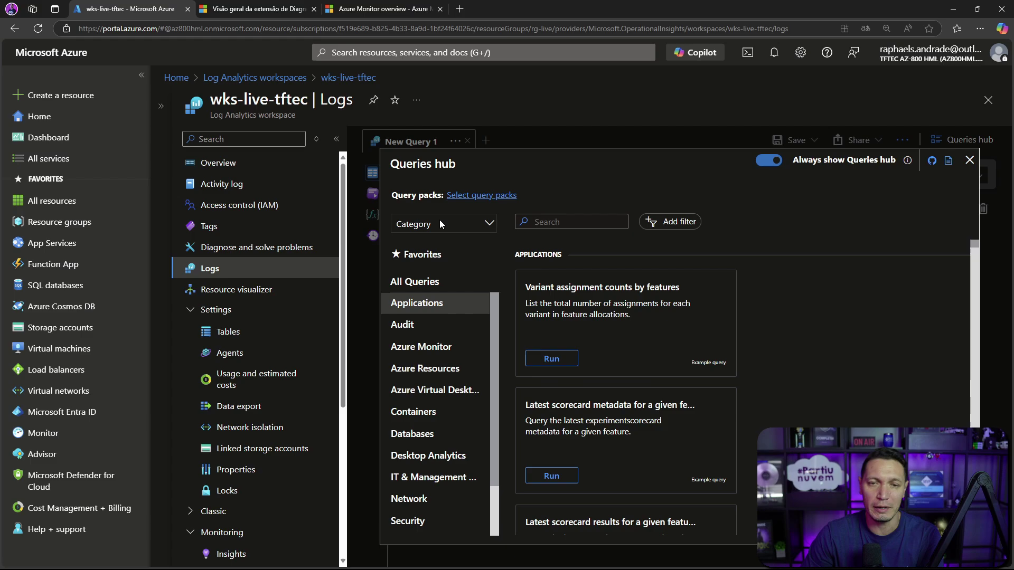
Step: Run the Virtual Machine available memory example query from the Virtual Machines category and inspect its code in KQL mode
scroll(418, 370, down, 2)
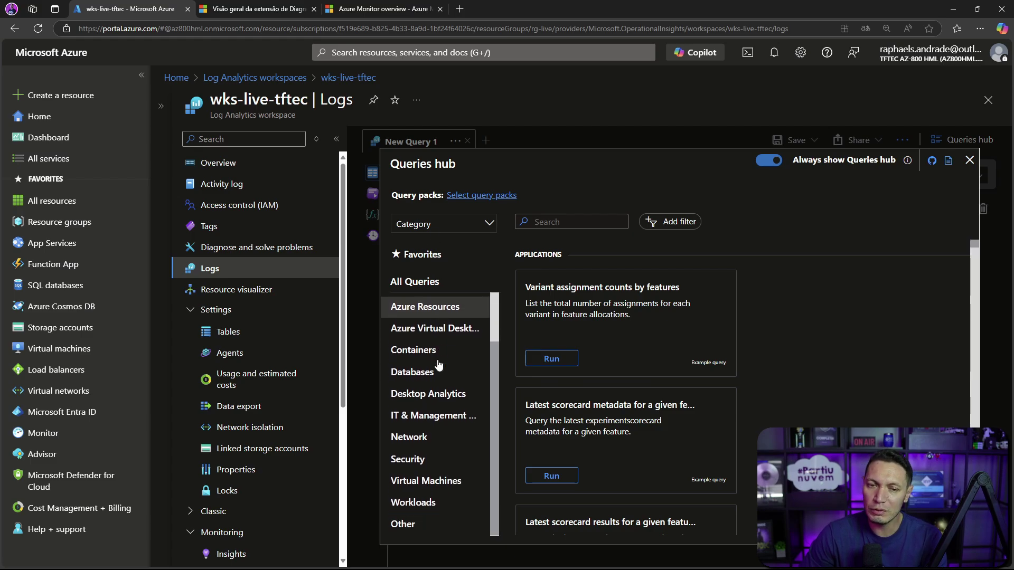
click(402, 490)
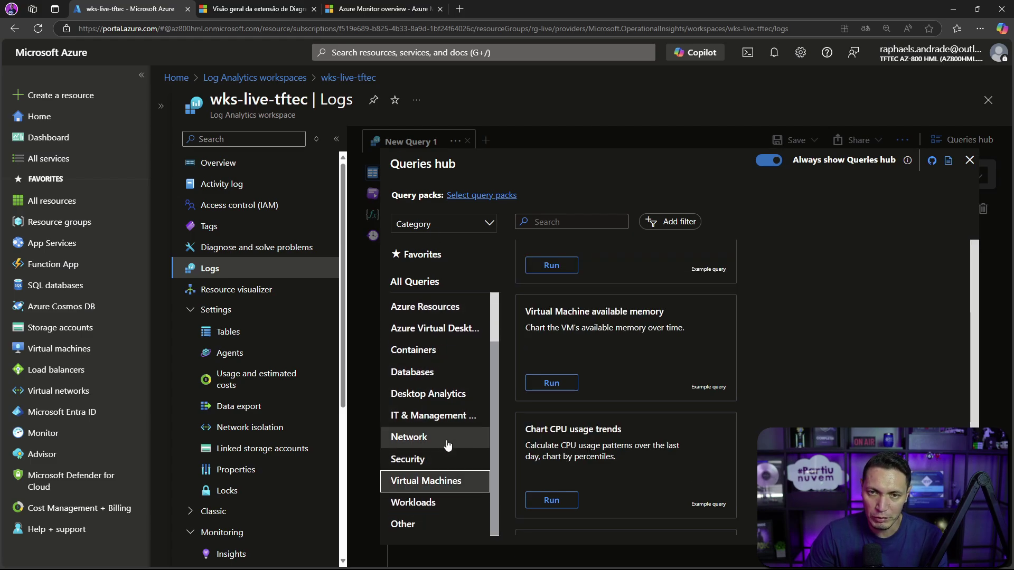
click(553, 382)
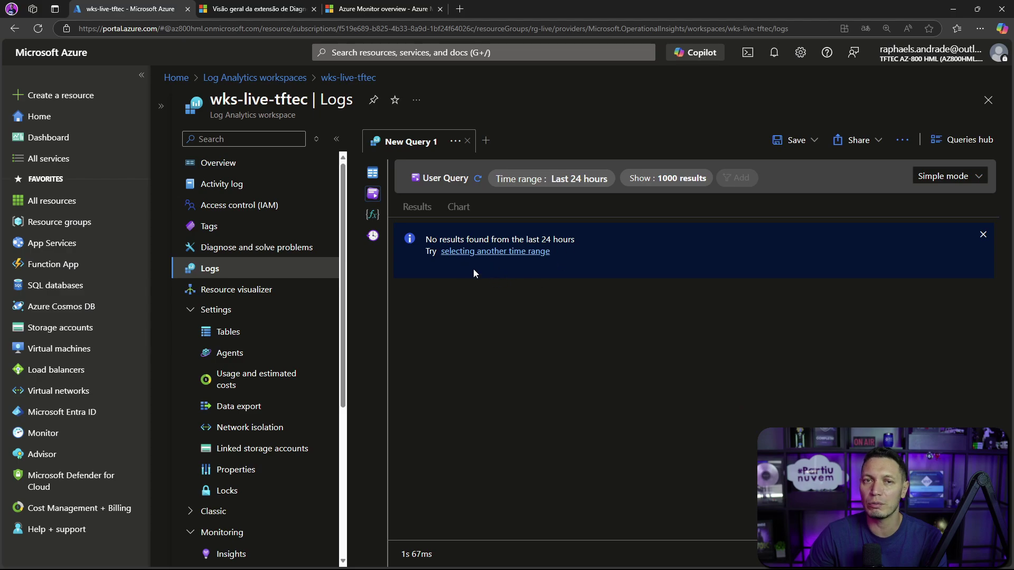
click(436, 184)
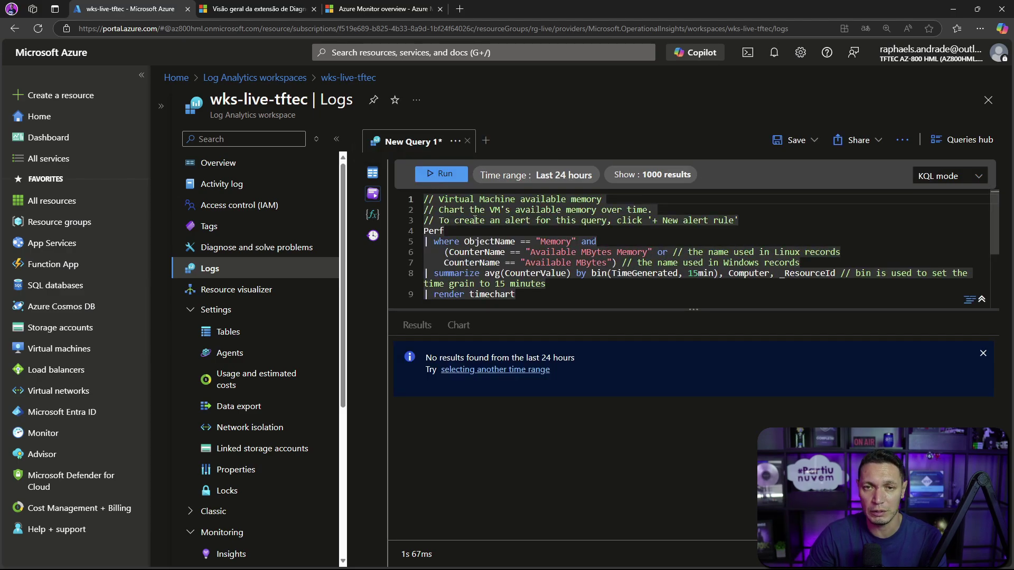
scroll(558, 221, down, 1)
scroll(482, 234, up, 1)
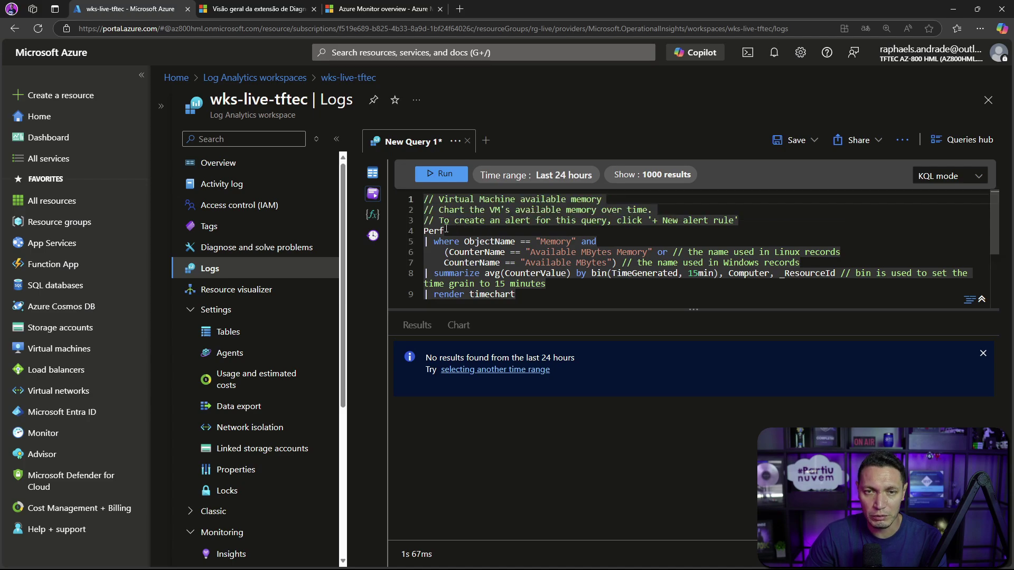
drag(445, 231, 424, 231)
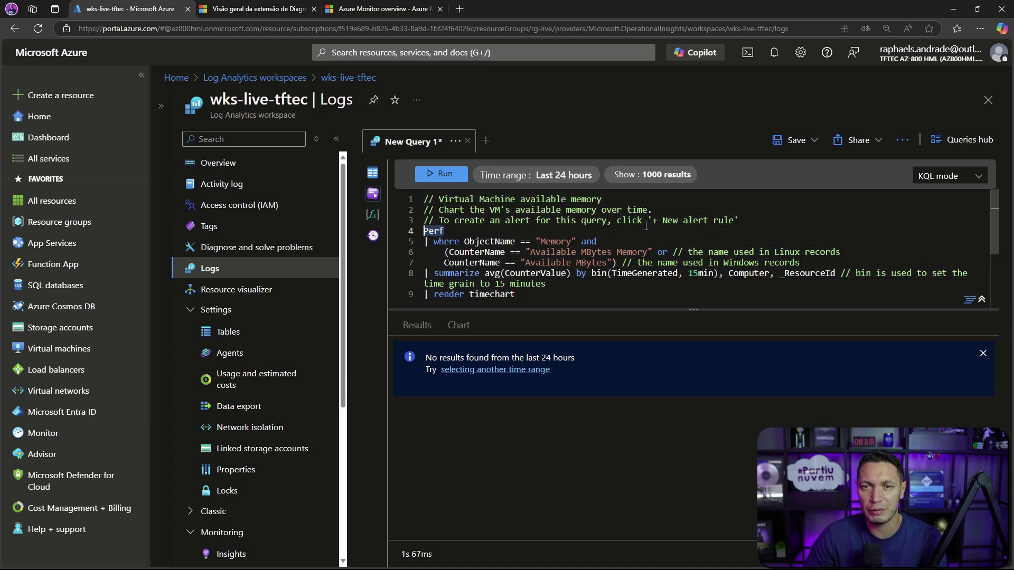
click(577, 227)
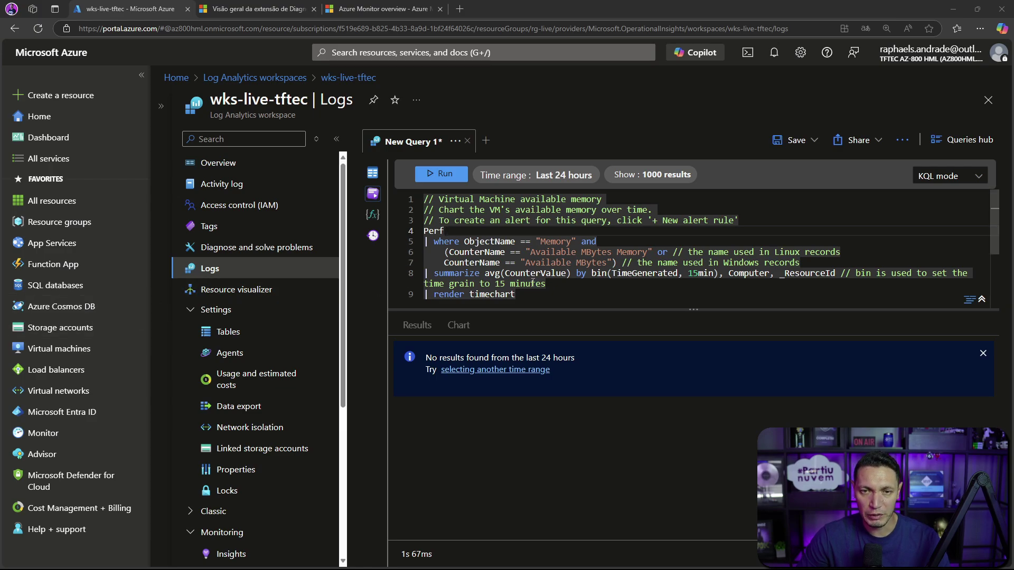
Step: Replace the query with an InsightsMetrics time chart averaging AvailableMB per Computer in 5m bins for Origin vm.azm.ms over ago(1h), and run it
drag(541, 296, 413, 192)
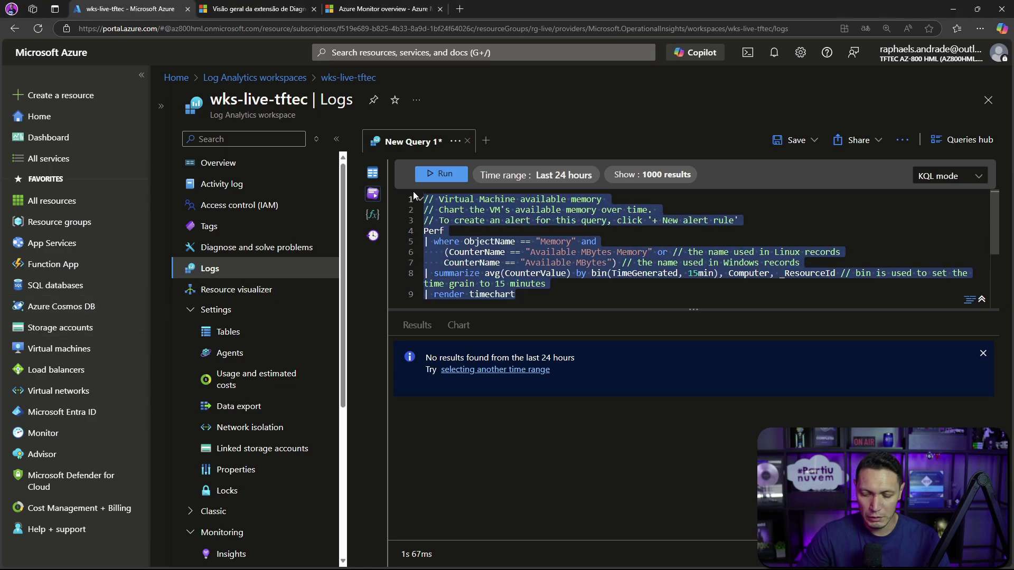
key(Delete)
text(InsightsMetrics | where TimeGenerated > ago(1h) | where Origin == "vm.azm.ms" | where Namespace == "Memory" | where Name == "AvailableMB" | summarize avg(Val) by bin(TimeGenerated, 5m), Computer | render timechart)
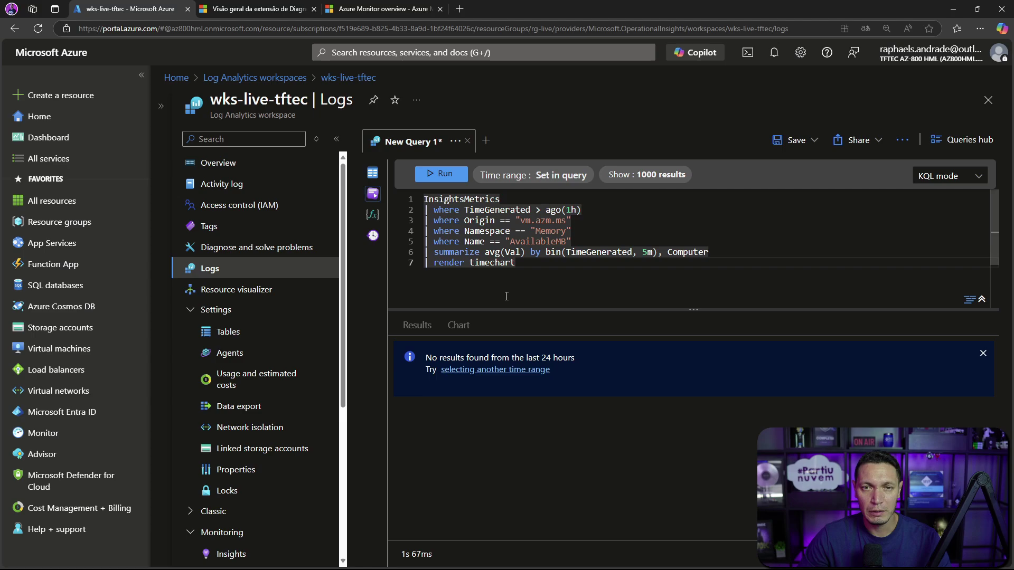
drag(510, 243, 567, 243)
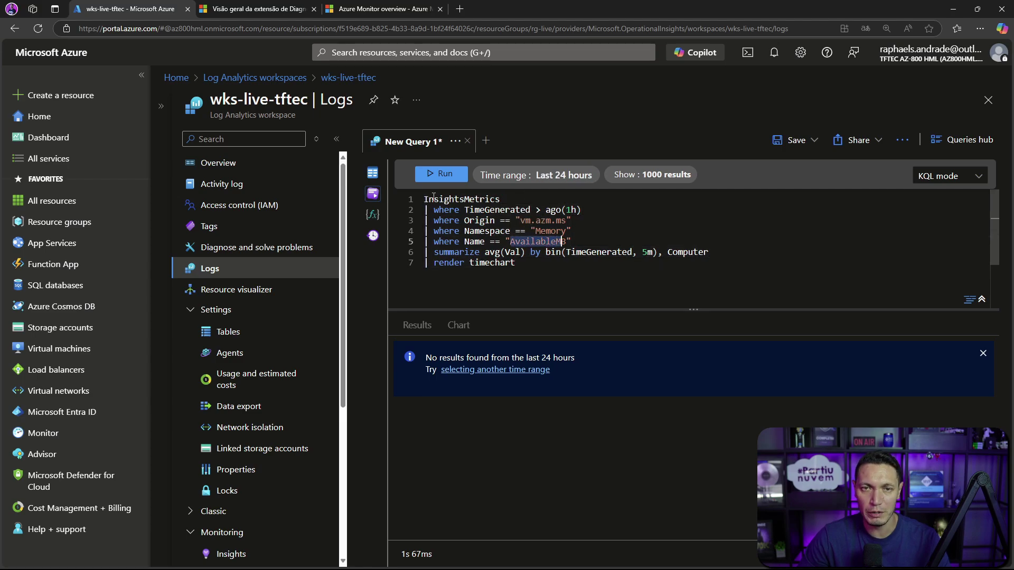
drag(424, 199, 497, 198)
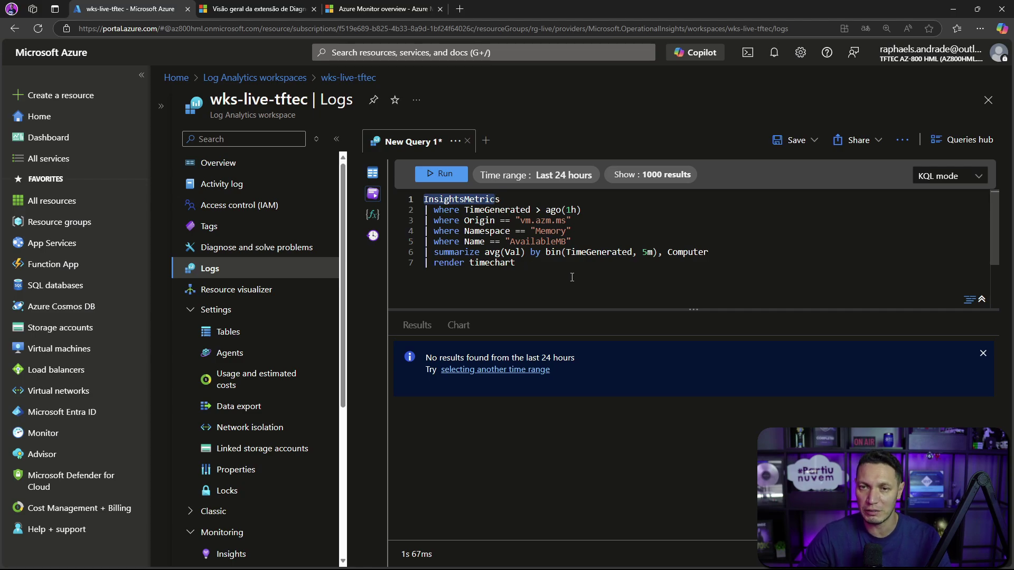
click(452, 175)
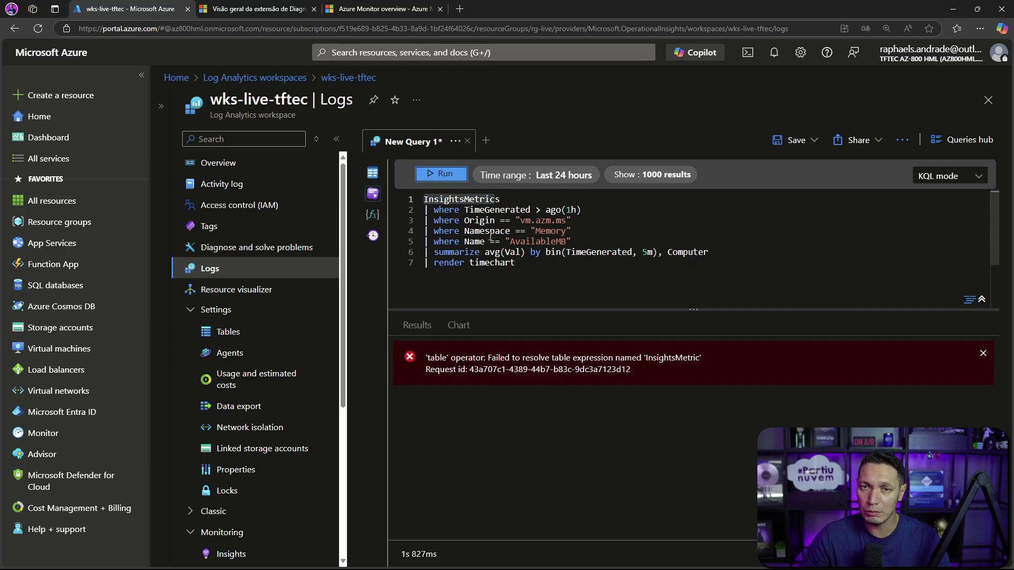
click(596, 286)
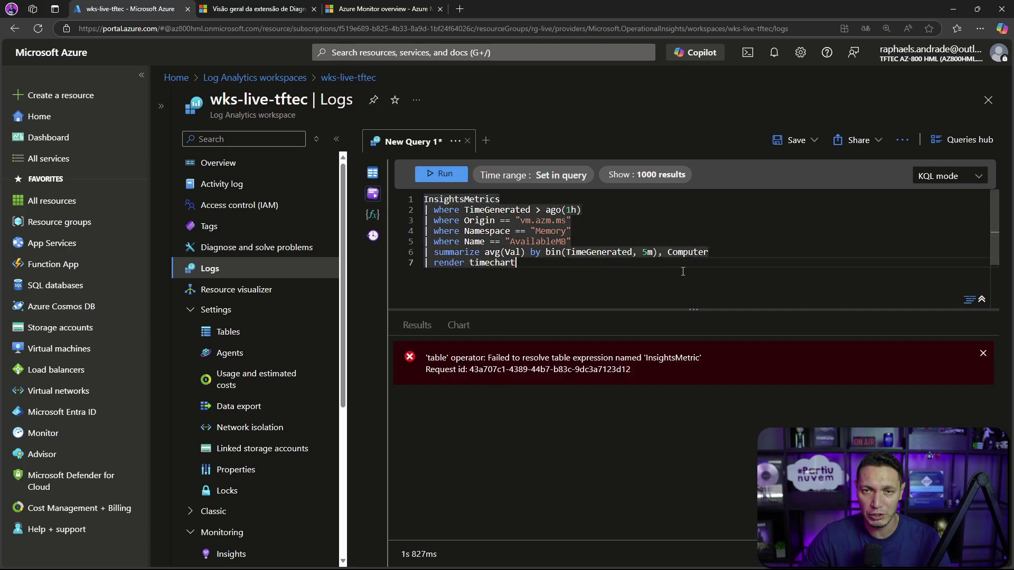
click(447, 175)
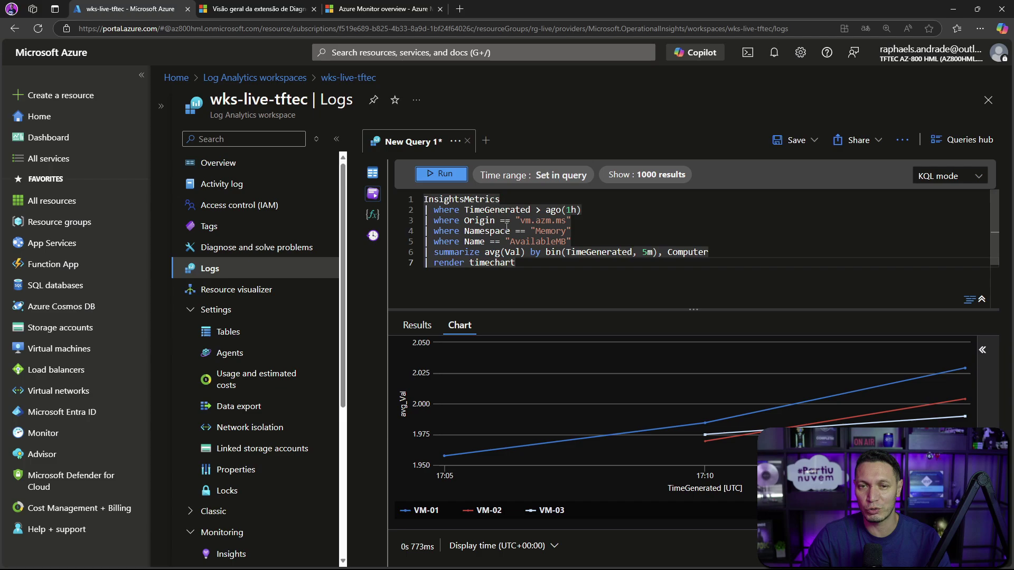
Step: Collapse the side menus to widen the query view and examine the available memory chart and its results table
click(336, 138)
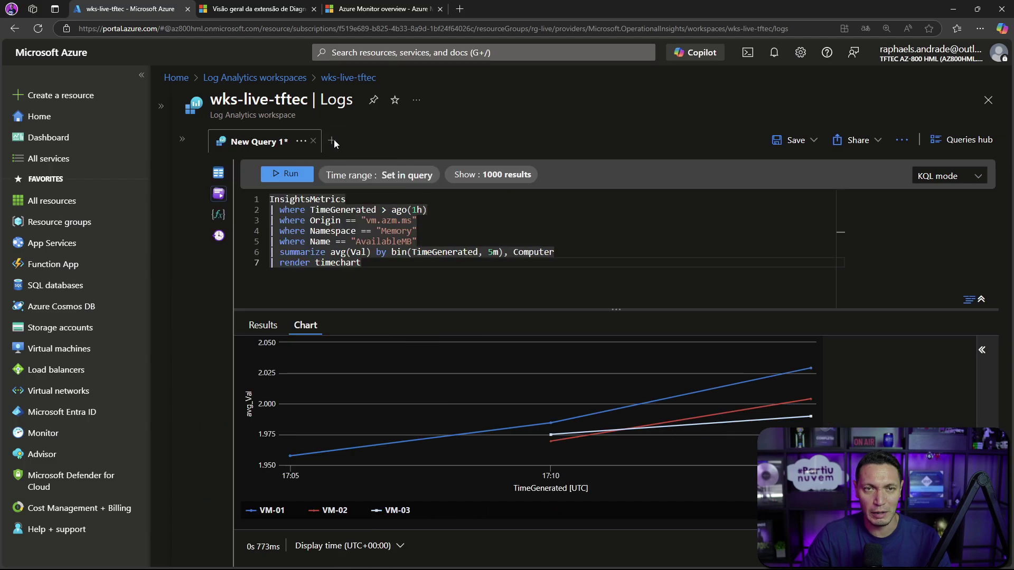
click(142, 75)
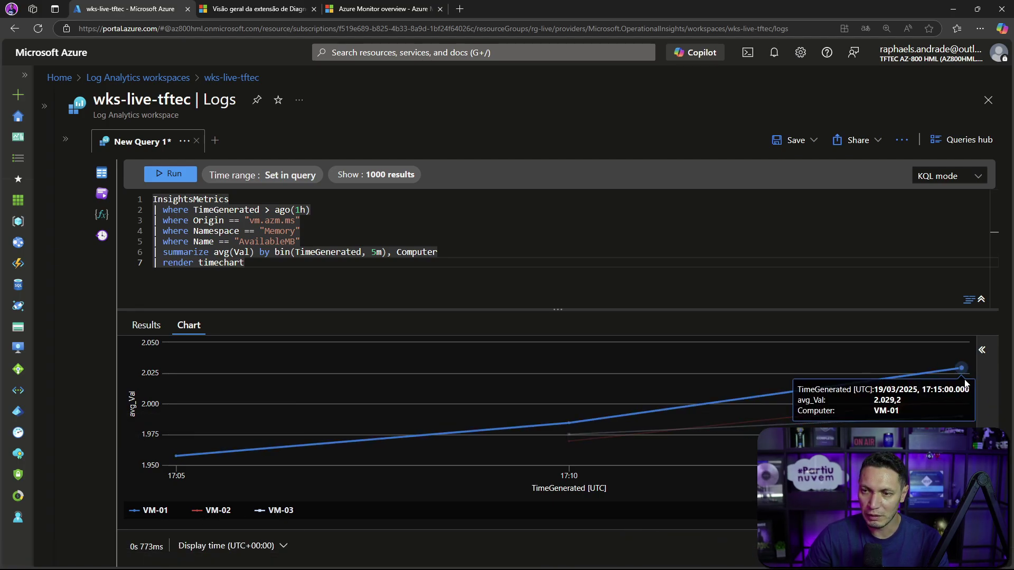
mouse_move(961, 417)
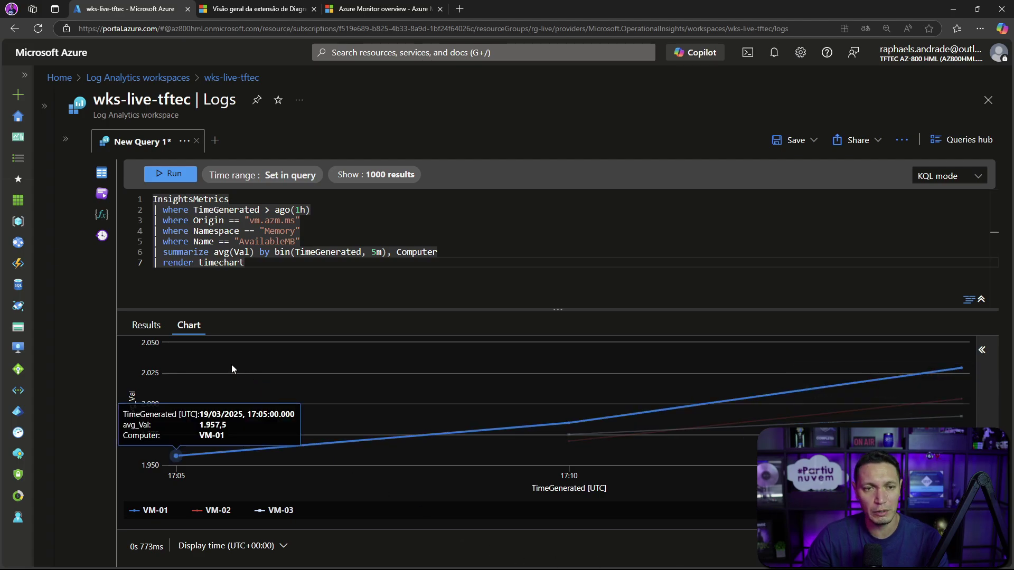
click(137, 326)
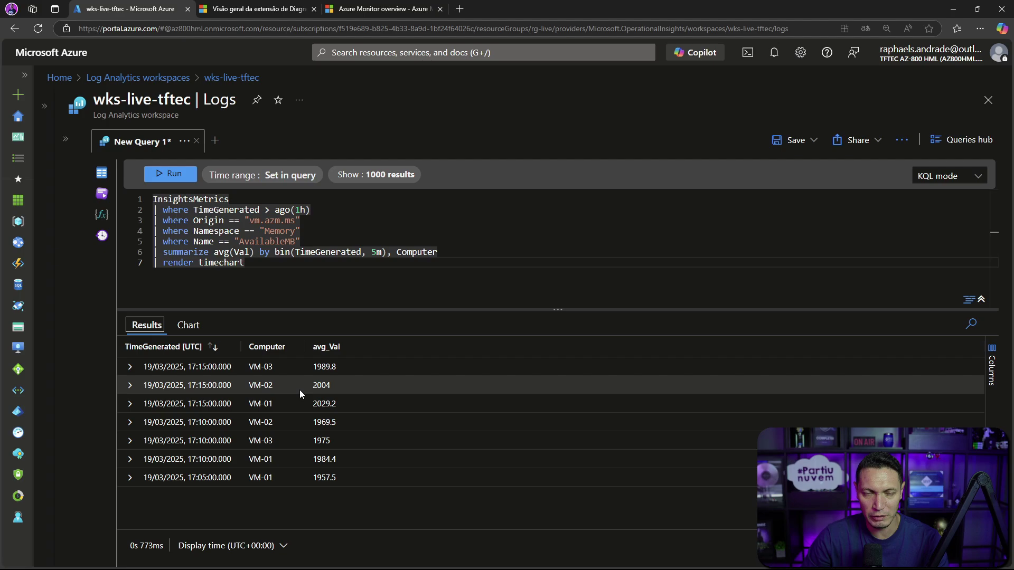
Step: Replace the query with InsightsMetrics filtered to Origin "vm.azm.ms" and summarized by Namespace and Name, and run it
click(265, 285)
drag(267, 278, 130, 192)
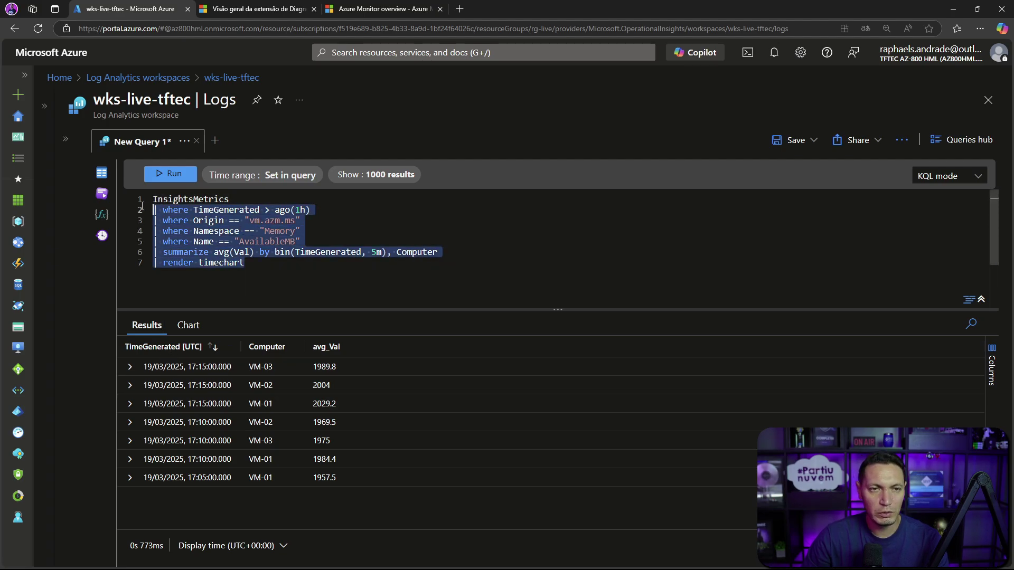
key(BackSpace)
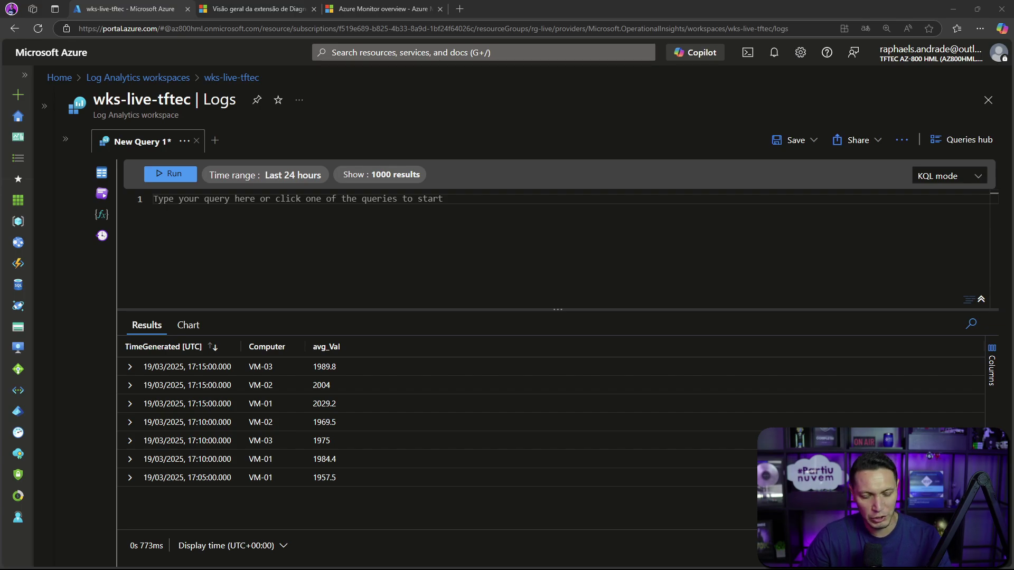
click(171, 202)
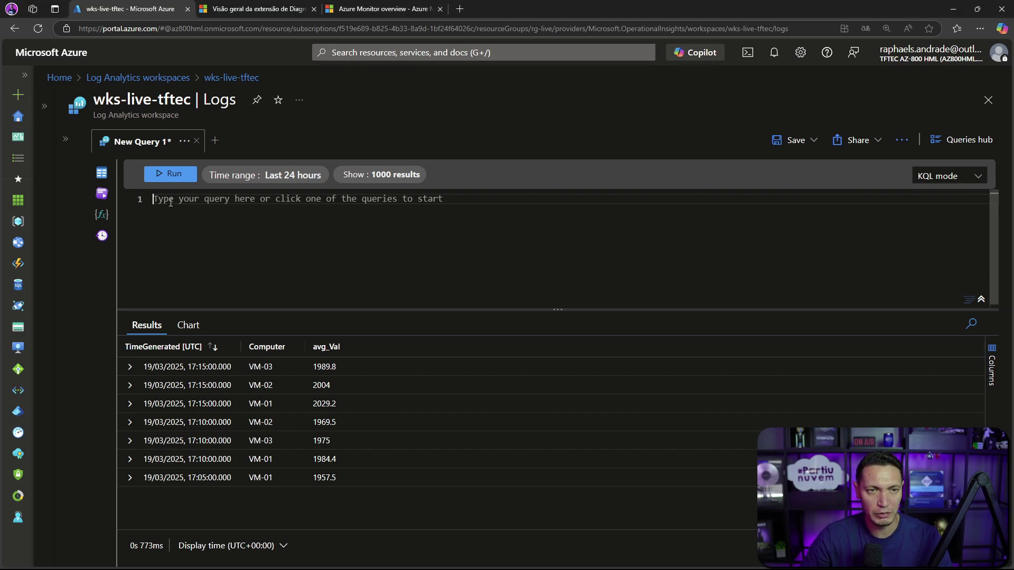
text(InsightsMetrics | where Origin == "vm.azm.ms" | summarize by Namespace, Name)
click(182, 176)
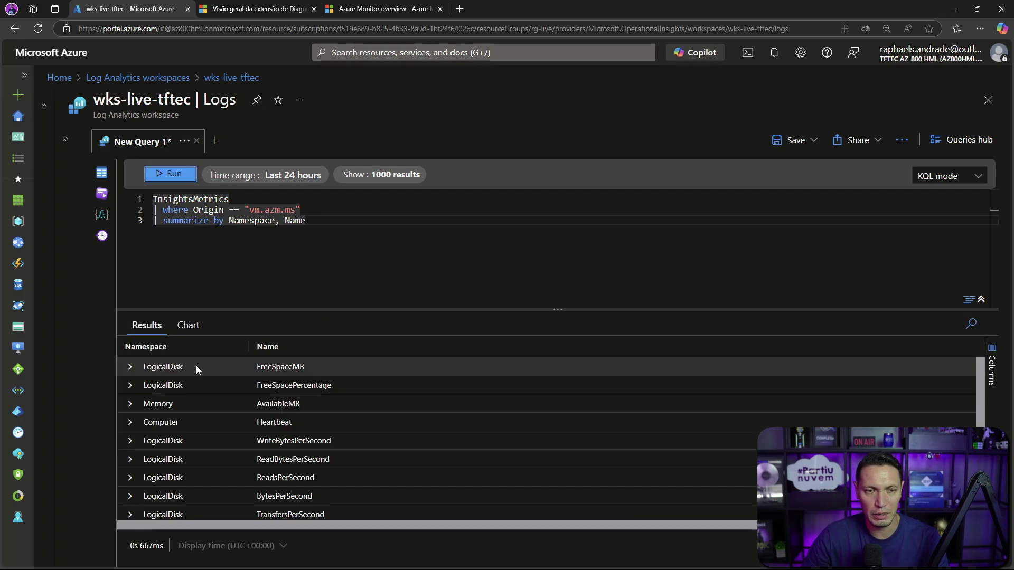
Step: Examine the collected namespaces and metric names in the results, checking the details of the LogicalDisk and Computer rows
scroll(284, 370, down, 5)
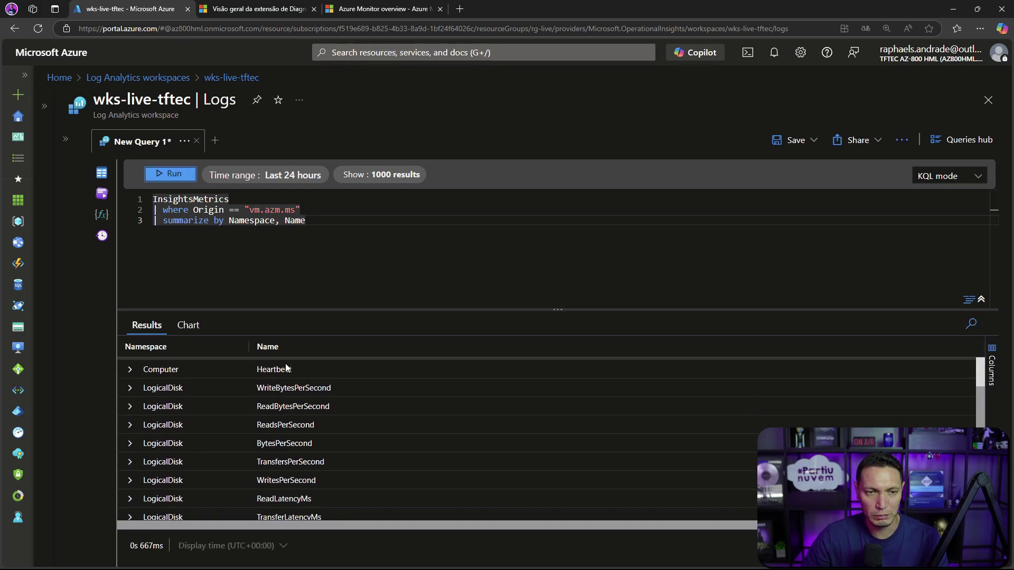
scroll(264, 396, up, 5)
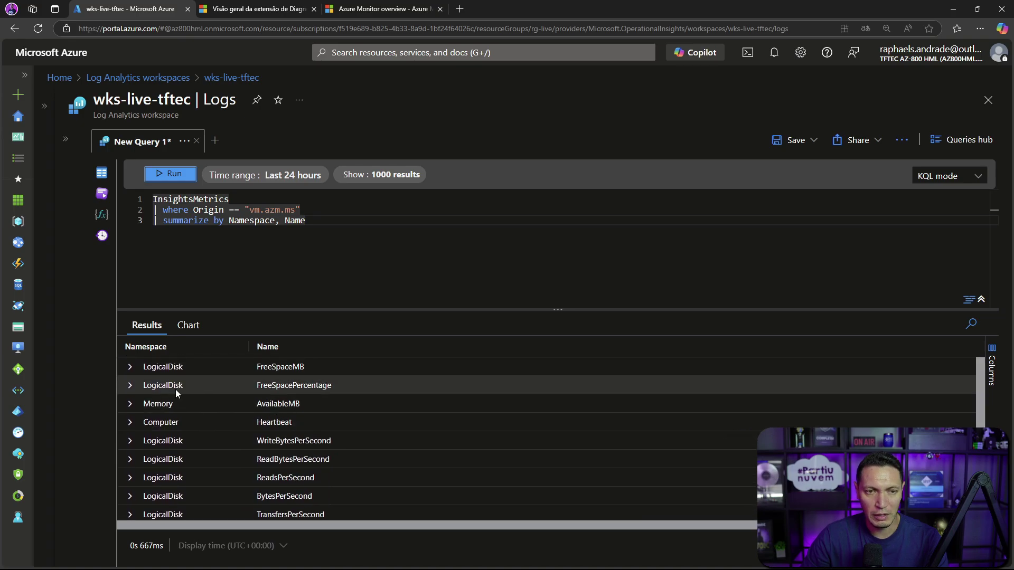
click(131, 366)
click(130, 368)
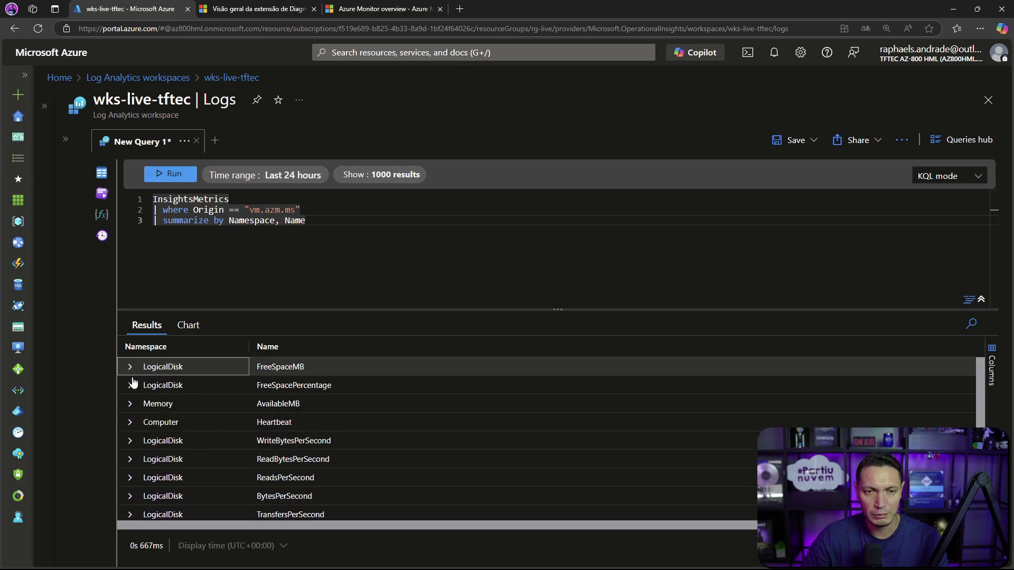
click(131, 386)
click(130, 386)
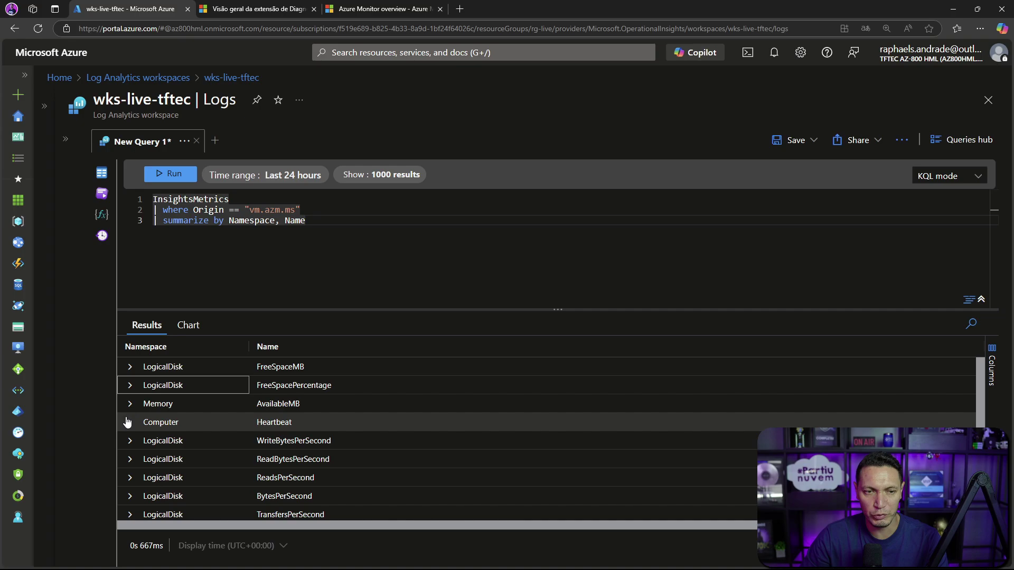
click(131, 422)
click(131, 423)
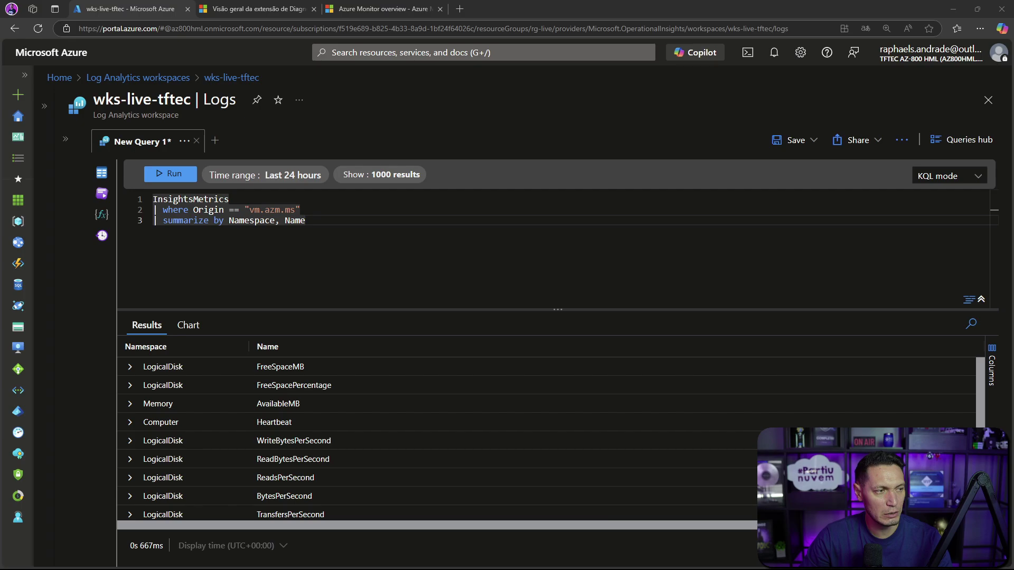
Step: Replace the query with an InsightsMetrics one projecting the latest LogicalDisk FreeSpaceMB per vm.azm.ms/mountId and Computer over ago(1h), and run it
drag(306, 221, 90, 173)
text(InsightsMetrics | where TimeGenerated > ago(1h) | where Origin == "vm.azm.ms" | where Namespace == "LogicalDisk" | where Name == "FreeSpaceMB" | extend t=parse_json(Tags) | summarize arg_max(TimeGenerated, *) by tostring(t["vm.azm.ms/mountId"]), Computer // arg_max over TimeGenerated returns the latest record | project Computer, TimeGenerated, t["vm.azm.ms/mountId"], Val)
click(171, 174)
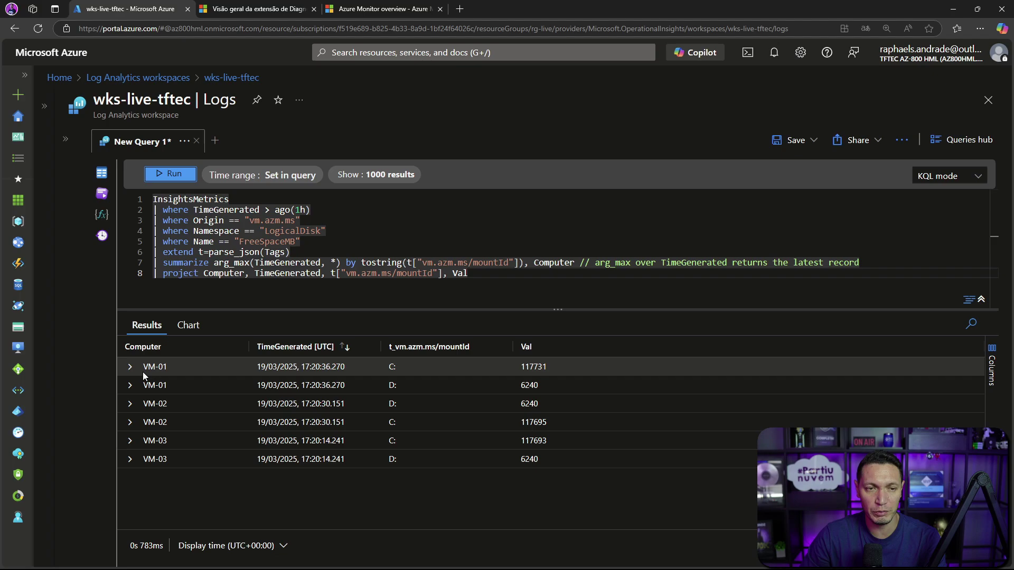
Step: Examine the free disk space details of the two VM-01 rows and compare the chart with the results table
click(129, 368)
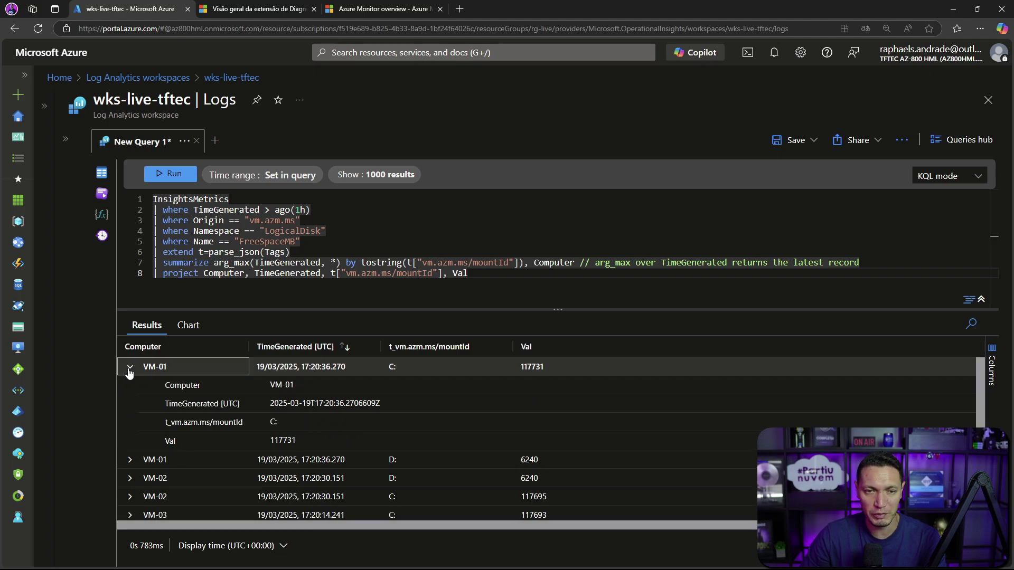
click(129, 368)
click(130, 385)
click(129, 385)
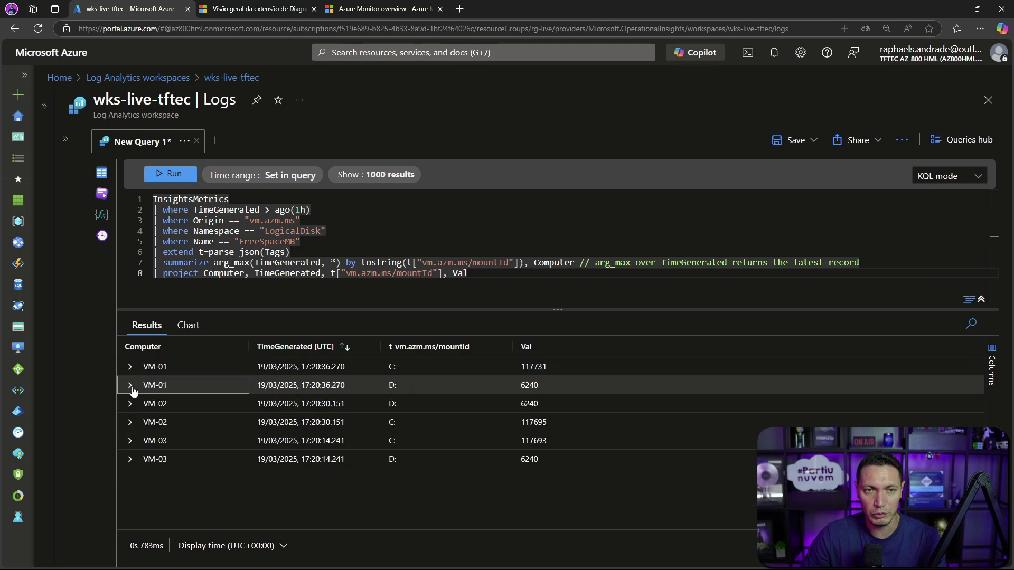
click(194, 325)
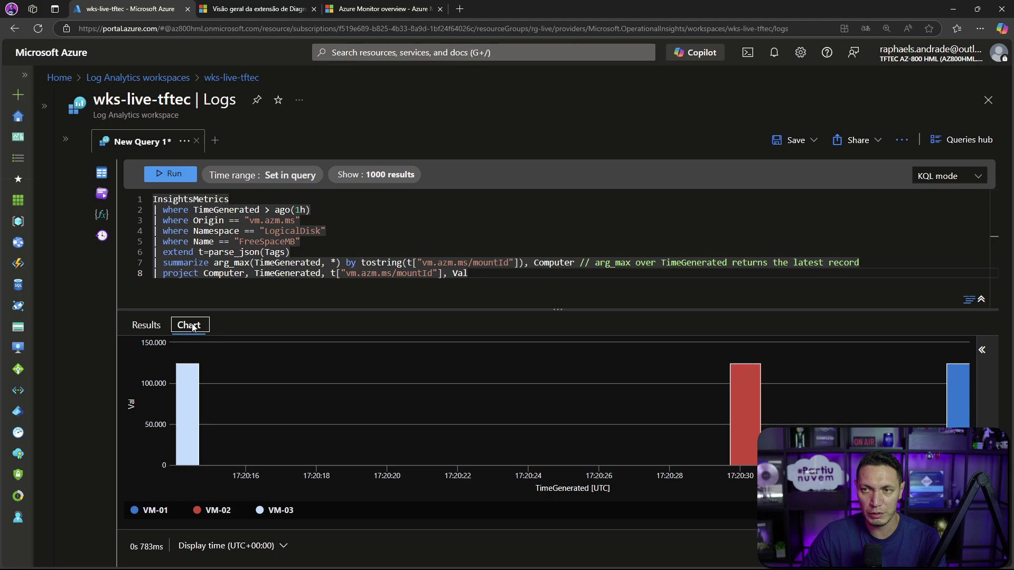
click(157, 326)
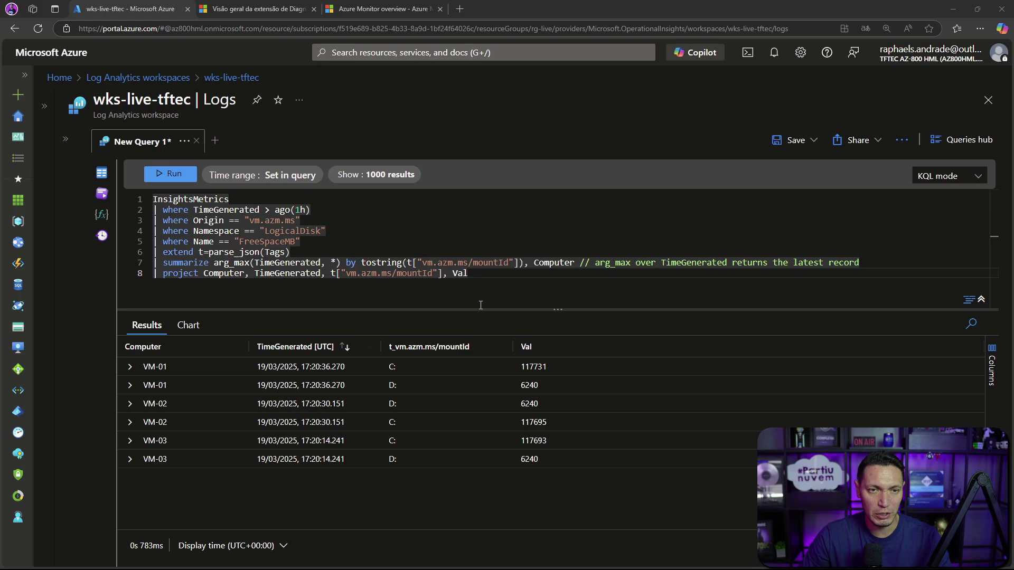
Step: Replace the query with an InsightsMetrics Heartbeat time chart over ago(1h), marking computers alive above 2 heartbeats per 5m bin with ymin 0, ymax 1, and run it
drag(467, 273, 144, 189)
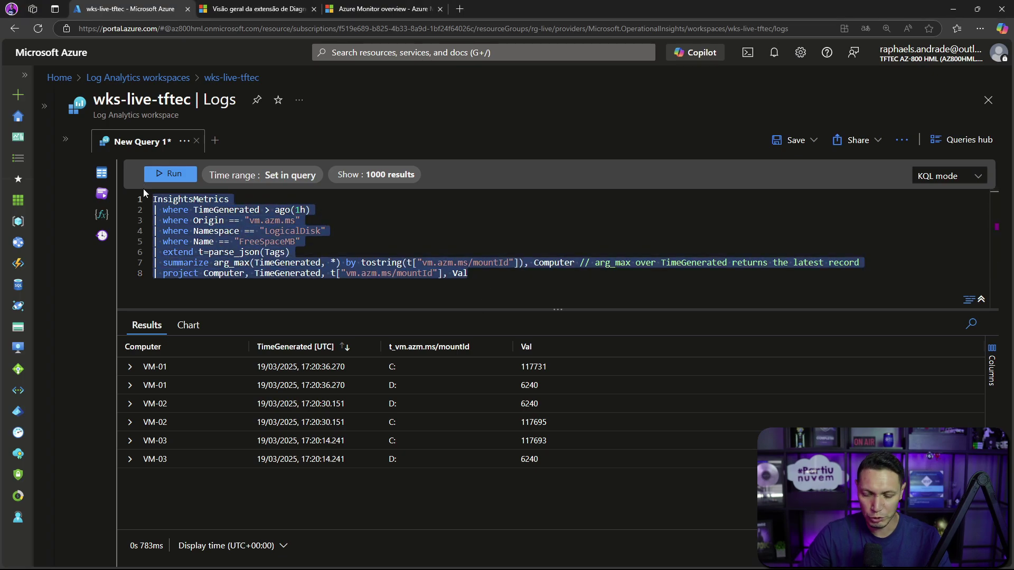
text(InsightsMetrics | where TimeGenerated > ago(1h) | where Origin == "vm.azm.ms" | where Namespace == "Computer" | where Name == "Heartbeat" | summarize heartbeat_count = count() by bin(TimeGenerated, 5m), Computer | extend alive=iff(heartbeat_count > 2, 1.0, 0.0) //computer considered "down" if it has 2 or fewer heartbeats in 5 min interval | project TimeGenerated, alive, Computer | render timechart with (ymin = 0, ymax = 1))
click(168, 175)
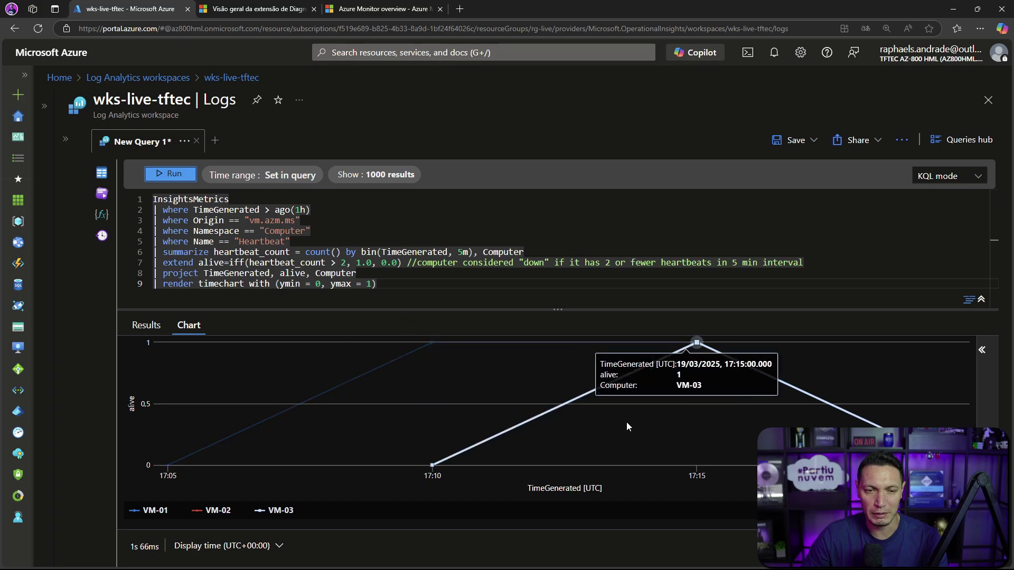
Step: Examine the heartbeat results table for the alive value of each computer in every time bin
click(146, 325)
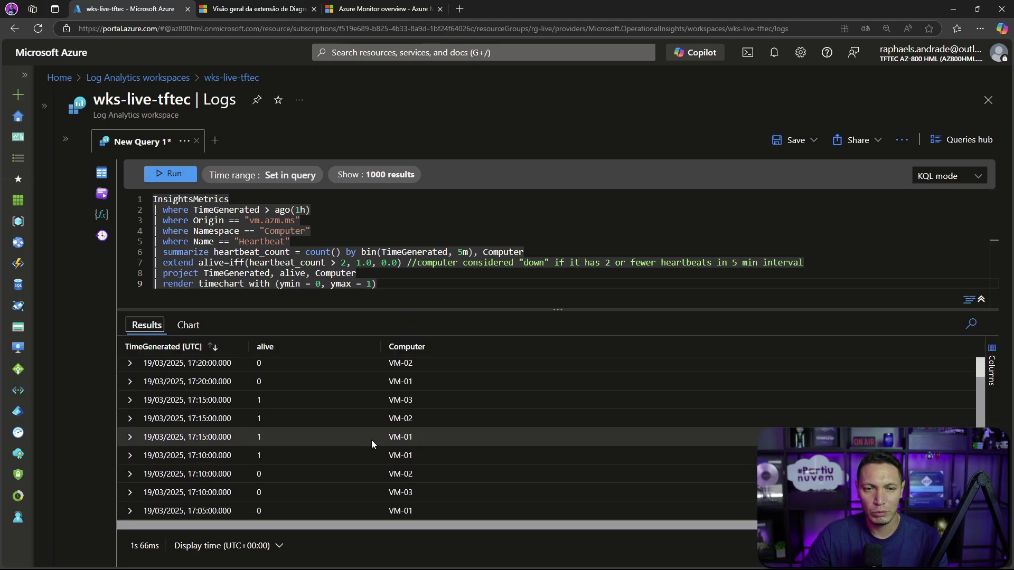
scroll(372, 439, down, 1)
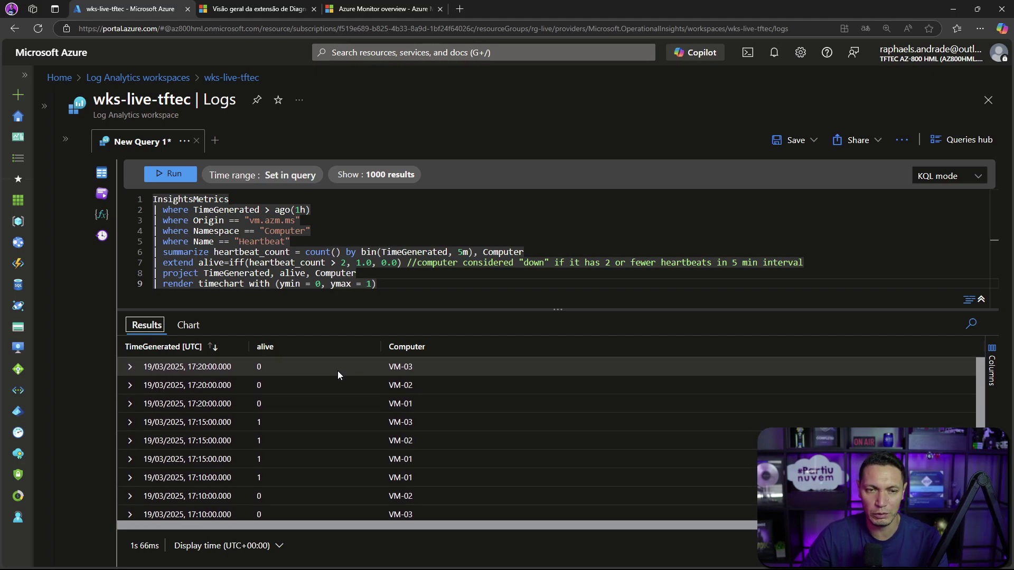
scroll(277, 363, up, 1)
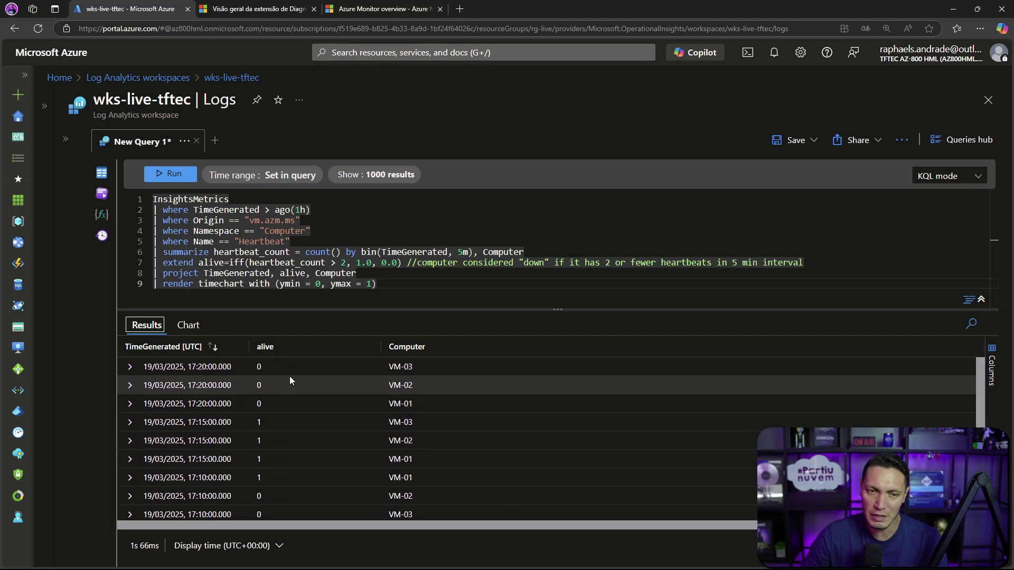
scroll(263, 423, down, 1)
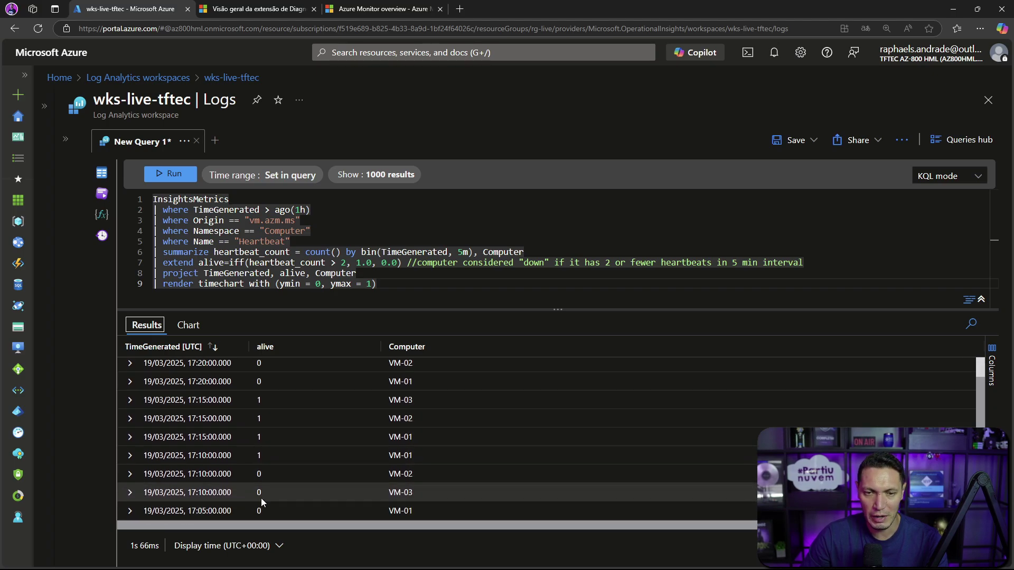
scroll(315, 479, up, 1)
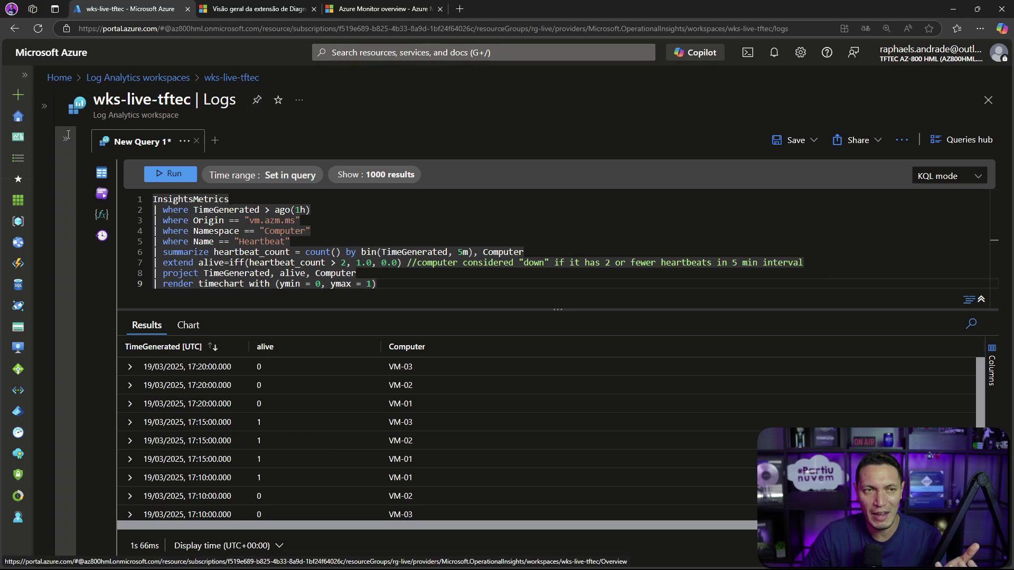
Step: Open the Tables of the workspace wks-live-tftec and examine the listed tables with their types, plans and retention
click(44, 106)
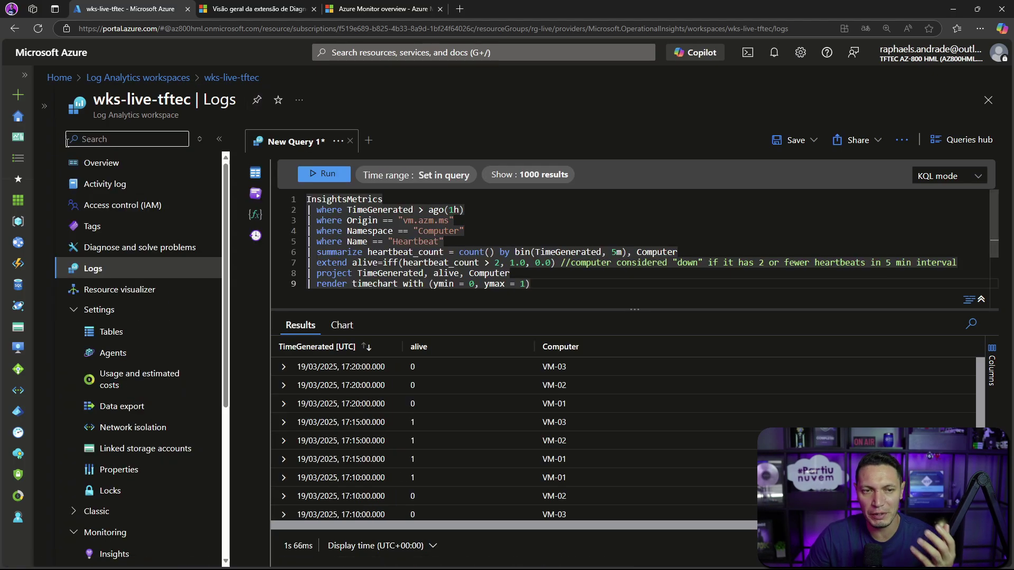
click(112, 333)
click(549, 95)
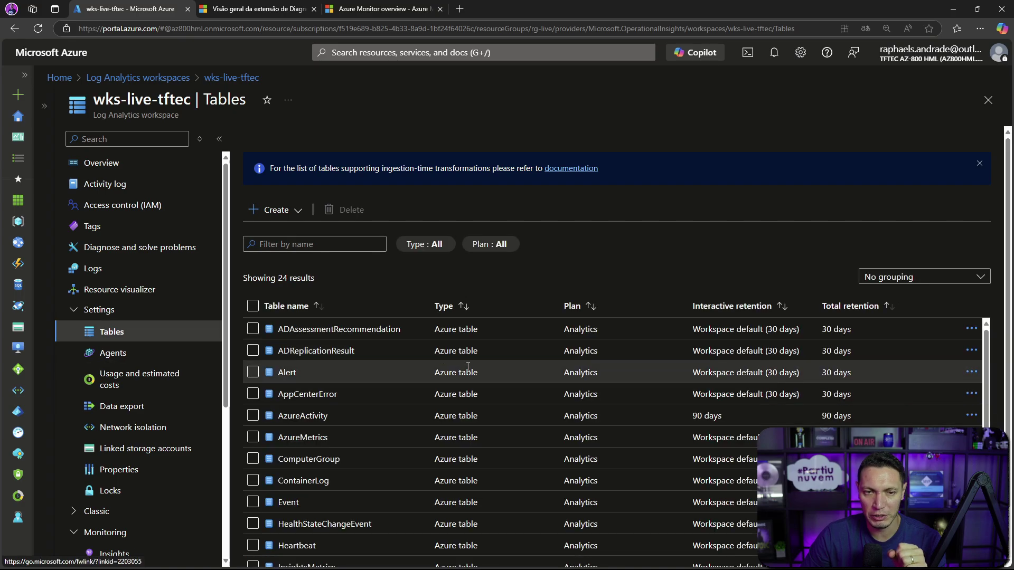
scroll(467, 370, down, 3)
scroll(467, 370, down, 5)
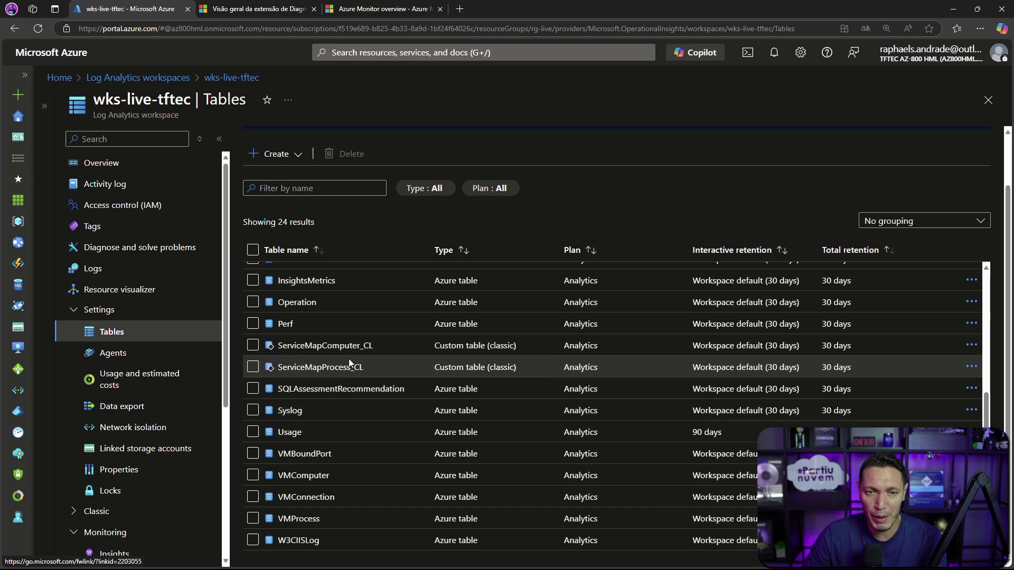
scroll(349, 365, up, 5)
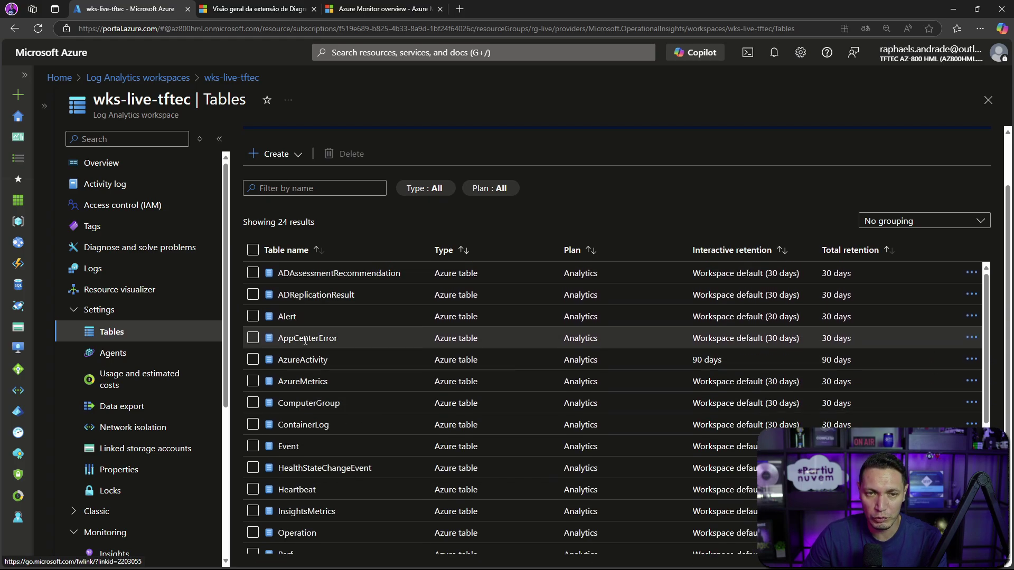
scroll(301, 381, down, 1)
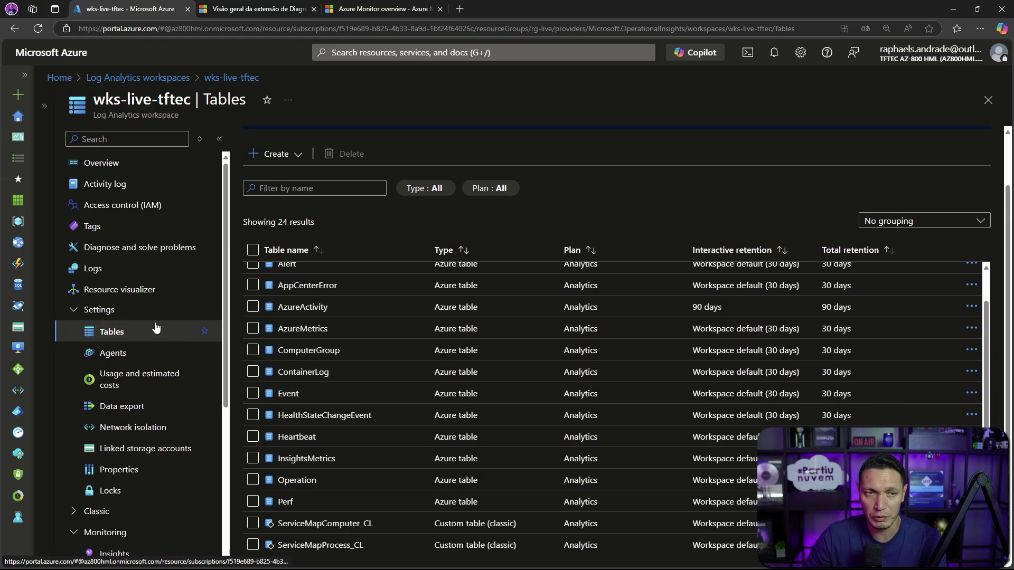
Step: Return to the workspace's Logs and browse the Virtual Machines example queries in the Queries hub with the workspace menu collapsed
click(91, 269)
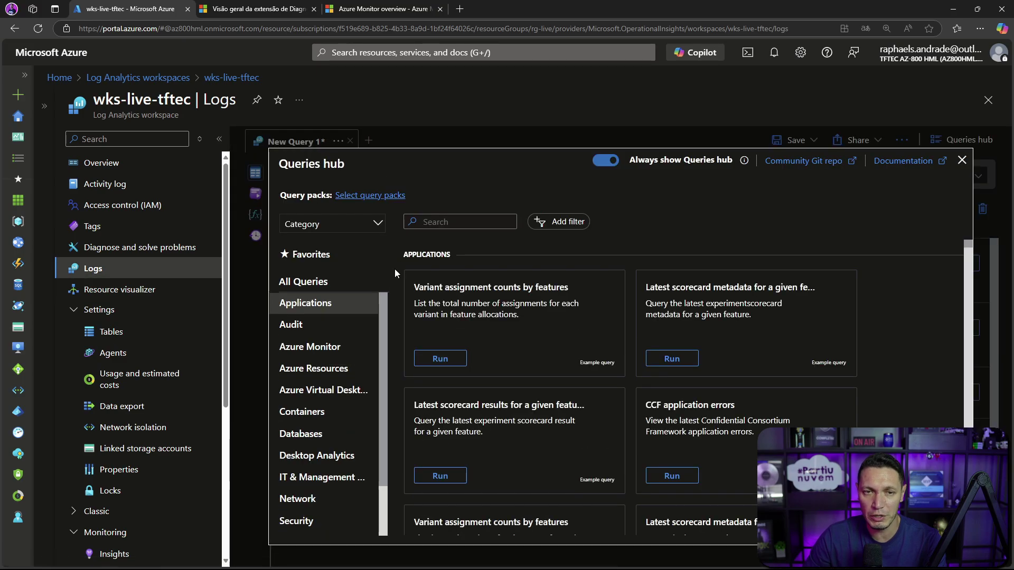
scroll(317, 338, down, 2)
click(306, 482)
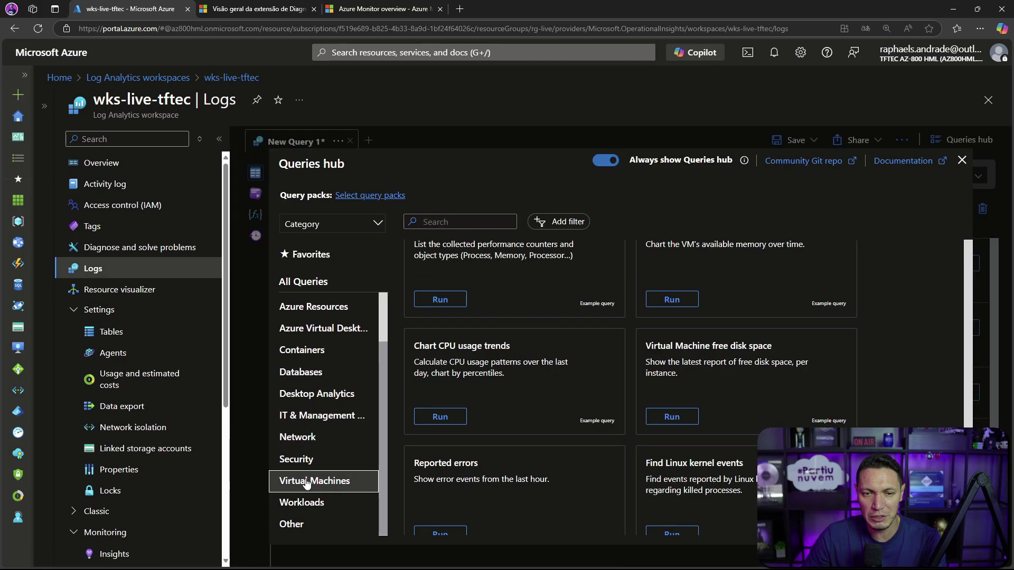
click(219, 138)
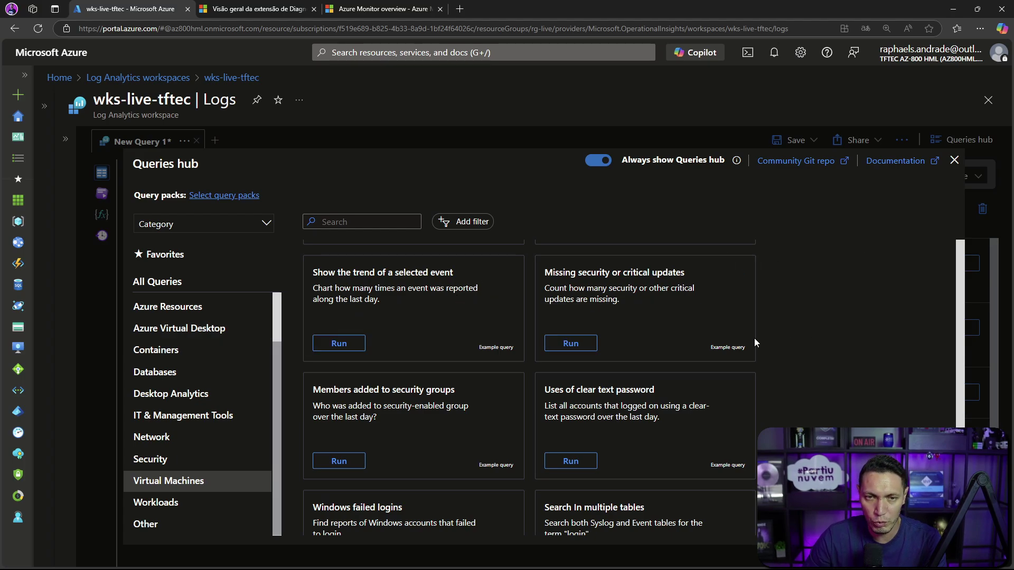
scroll(693, 333, up, 3)
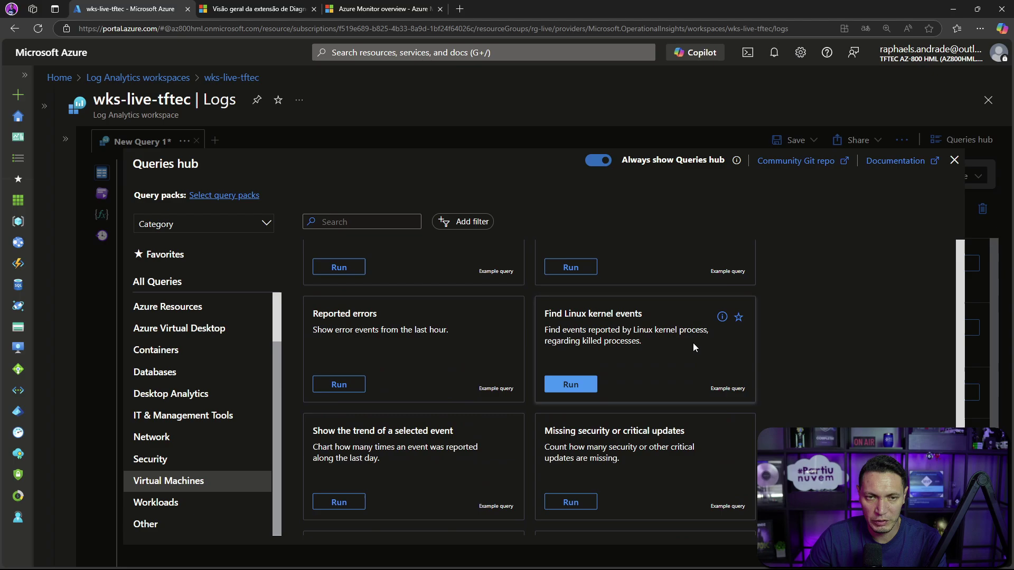
scroll(693, 344, up, 4)
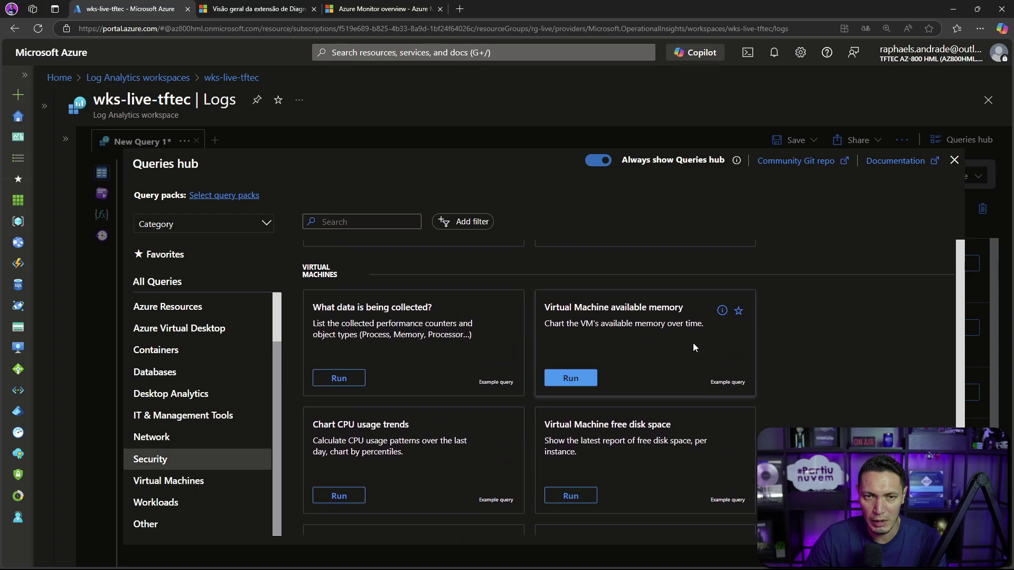
scroll(693, 343, up, 1)
scroll(634, 340, down, 4)
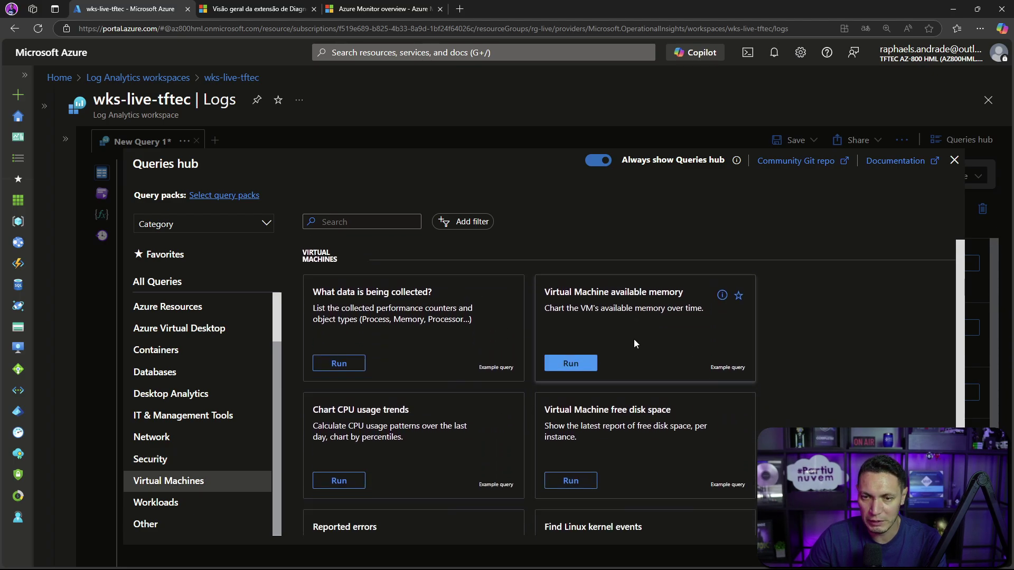
scroll(651, 341, down, 1)
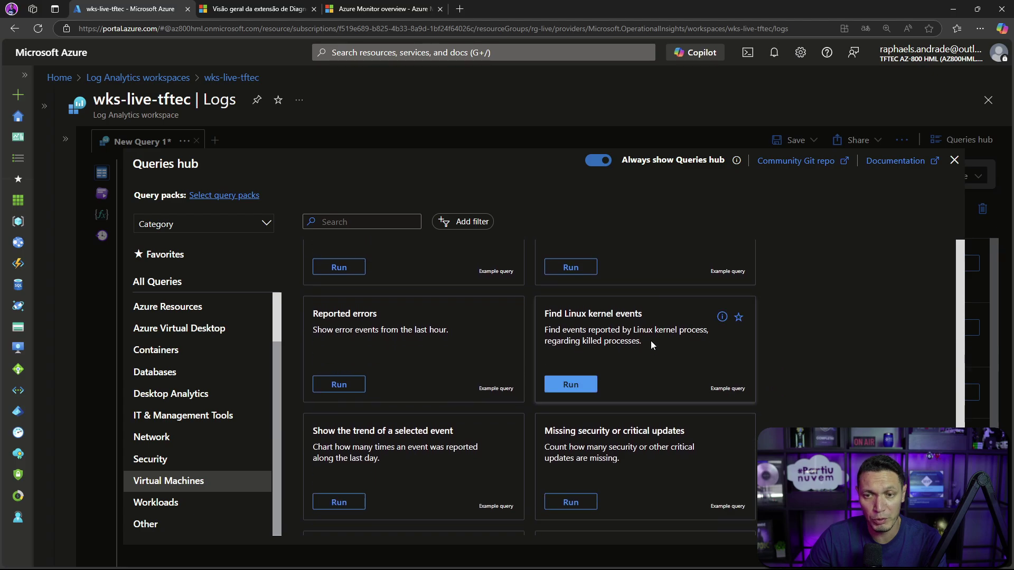
scroll(651, 340, down, 1)
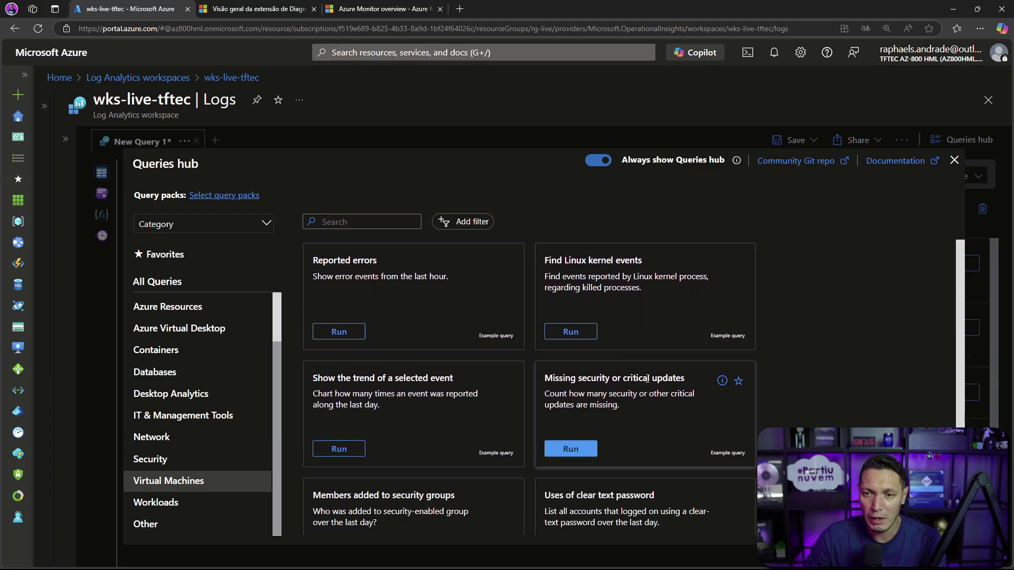
scroll(652, 378, down, 5)
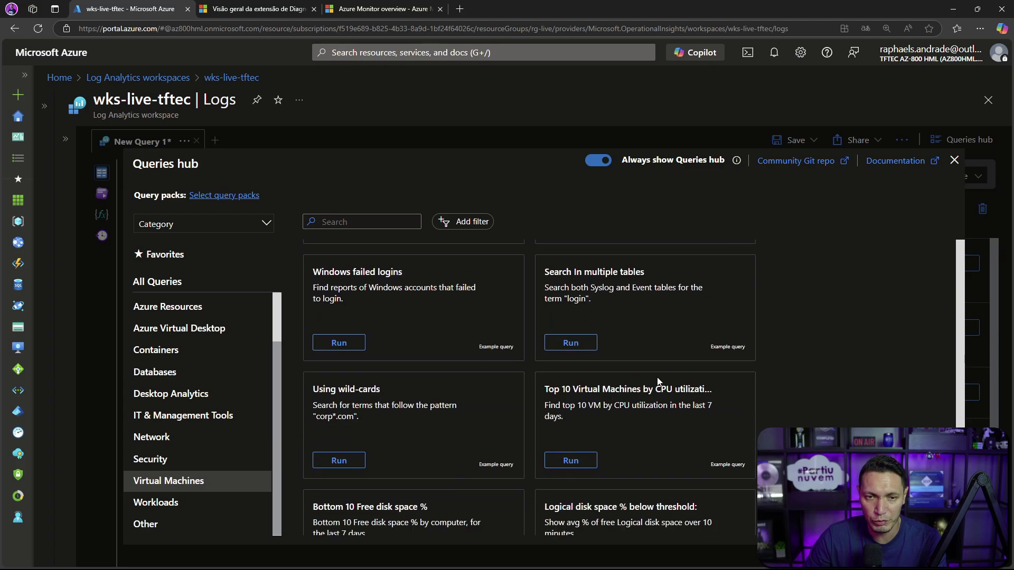
Step: Run the "All Events in the past hour" example query from the Virtual Machines queries
scroll(680, 331, down, 8)
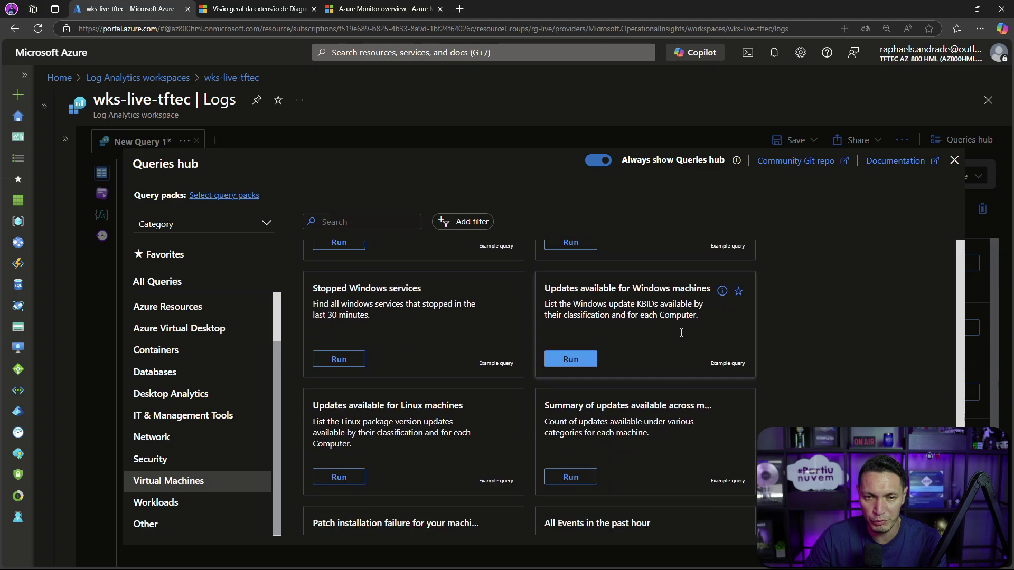
scroll(476, 357, down, 3)
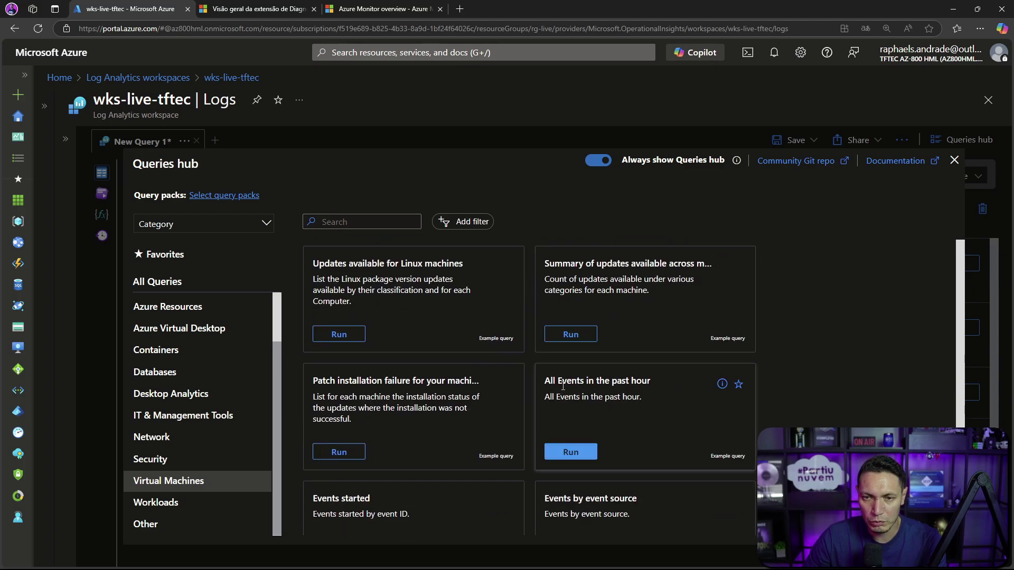
scroll(622, 386, down, 1)
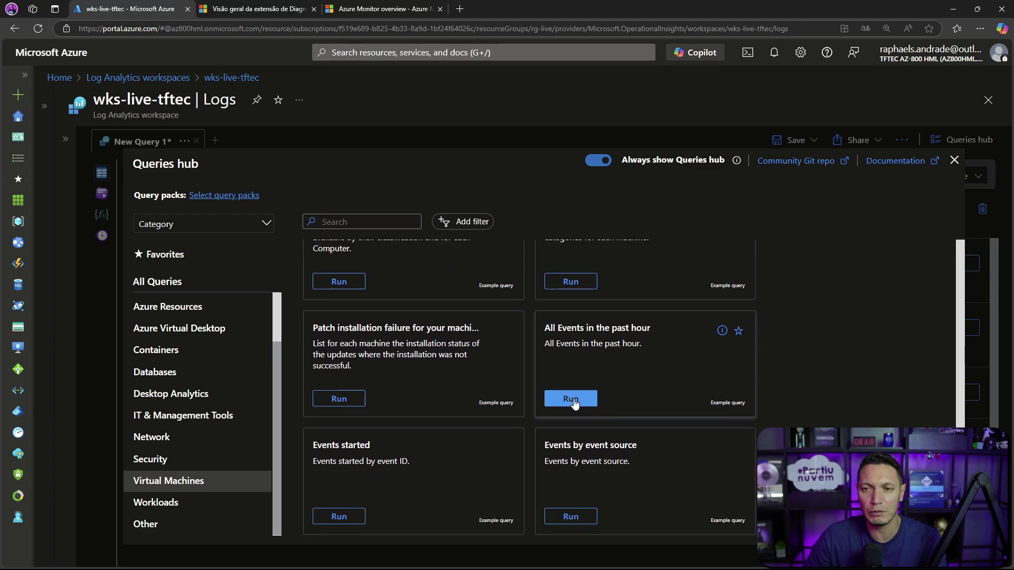
click(573, 401)
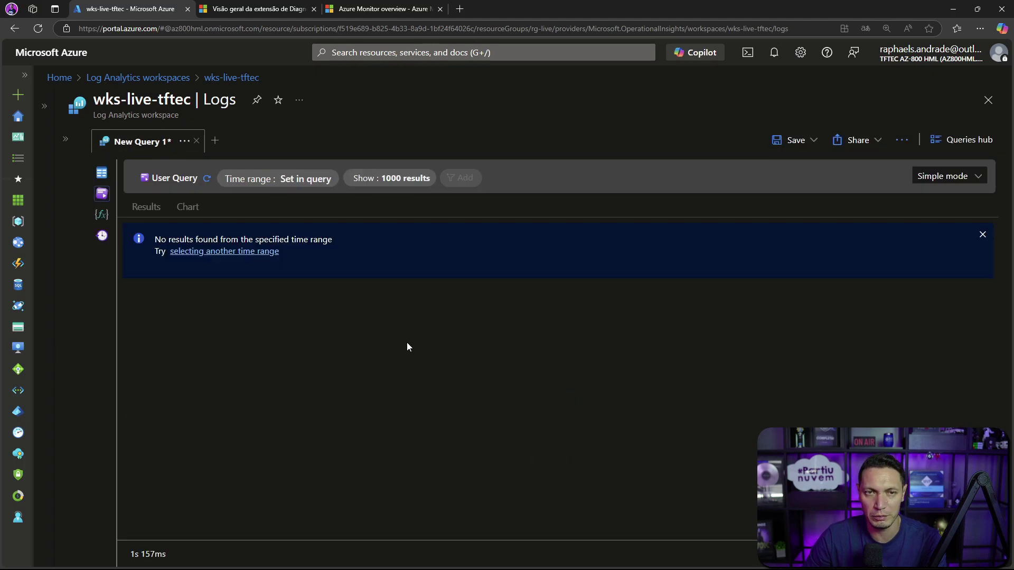
Step: Show the query's KQL code, extend its TimeGenerated filter to ago(2h) and rerun it
click(156, 180)
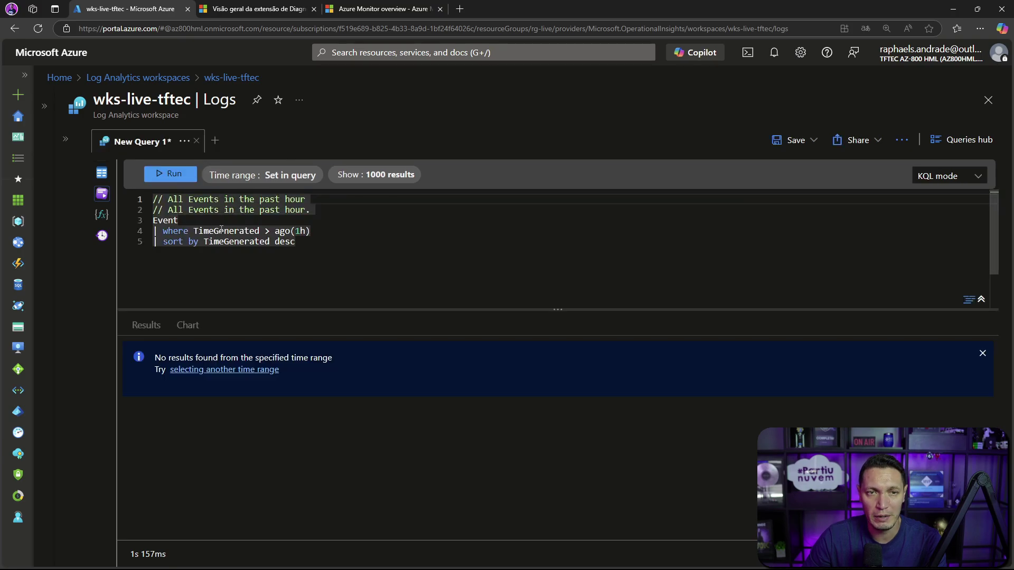
click(301, 235)
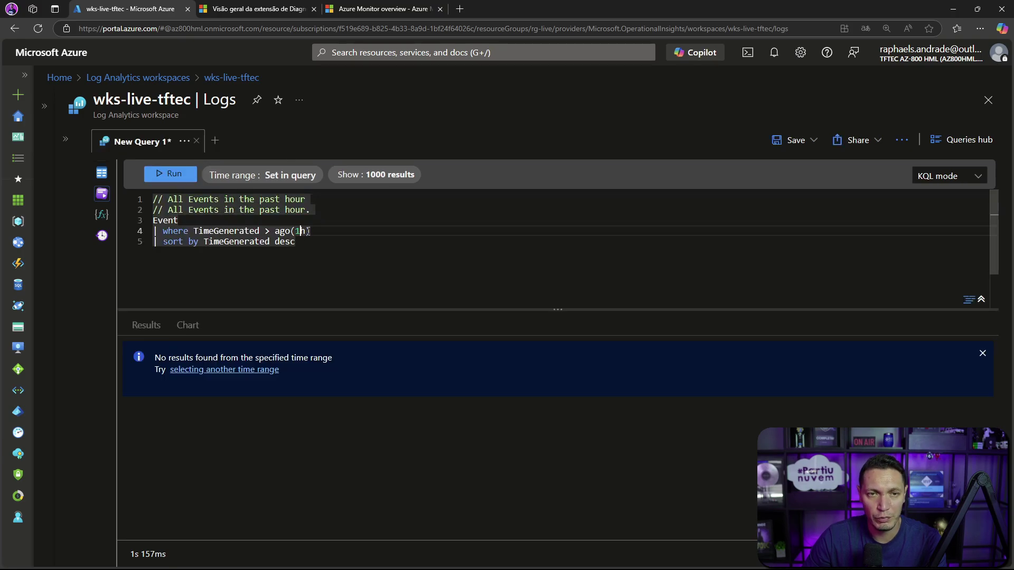
key(BackSpace)
text(2)
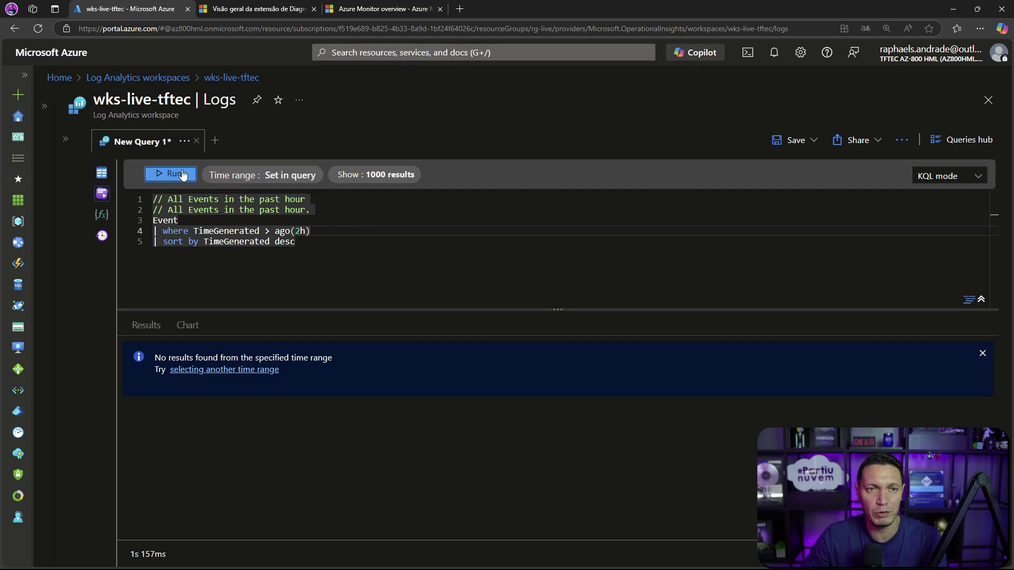
click(180, 174)
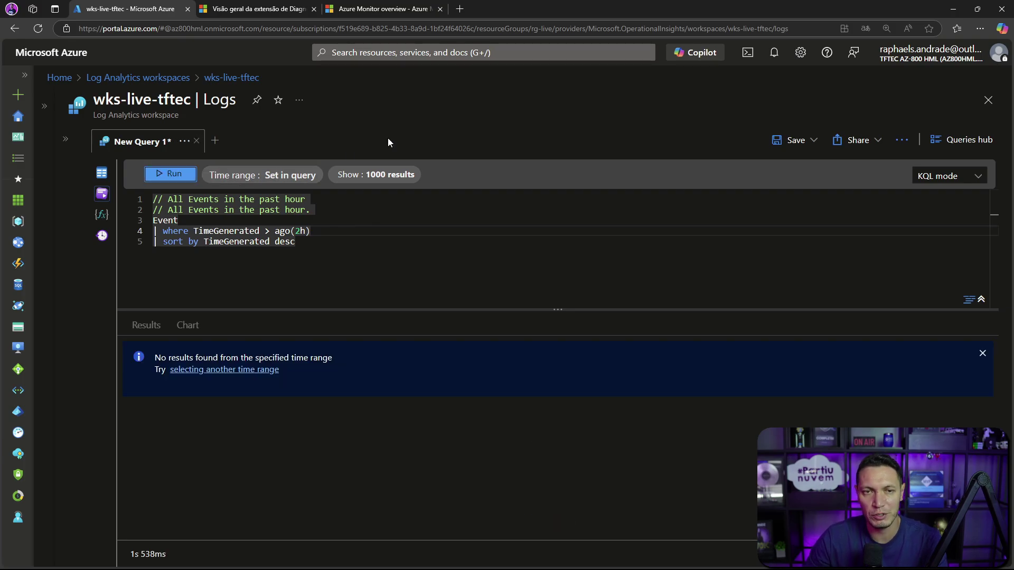
Step: Discard the unsaved query, reopen the Logs of the wks-live-tftec workspace and list the Virtual Machines example queries
click(988, 100)
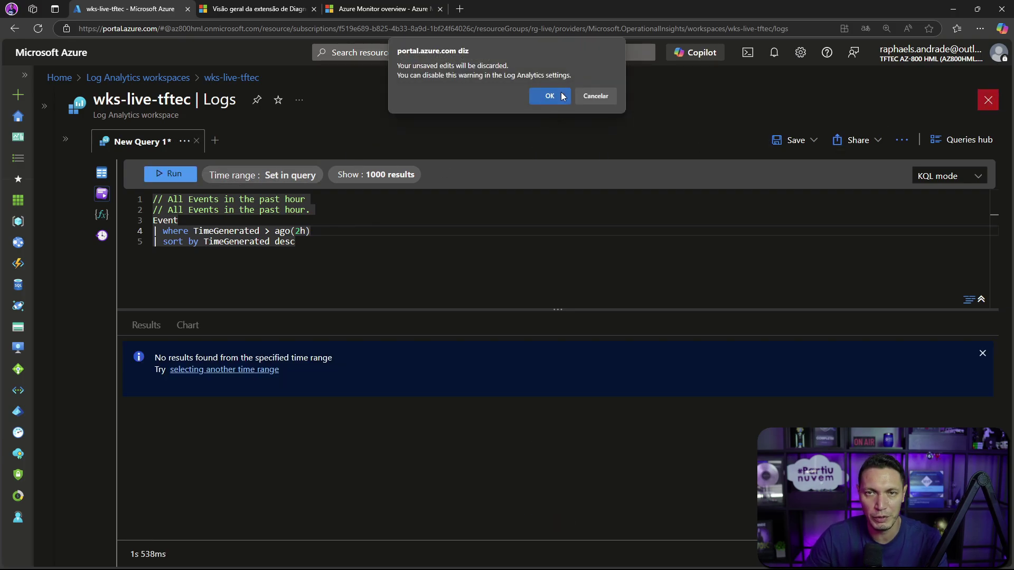
click(549, 96)
click(109, 267)
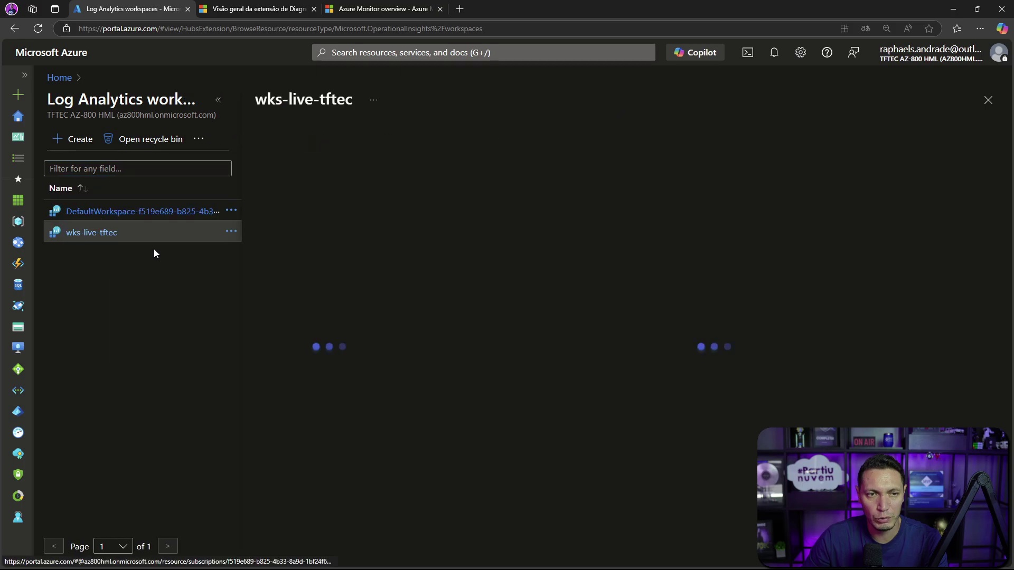
click(218, 100)
click(127, 270)
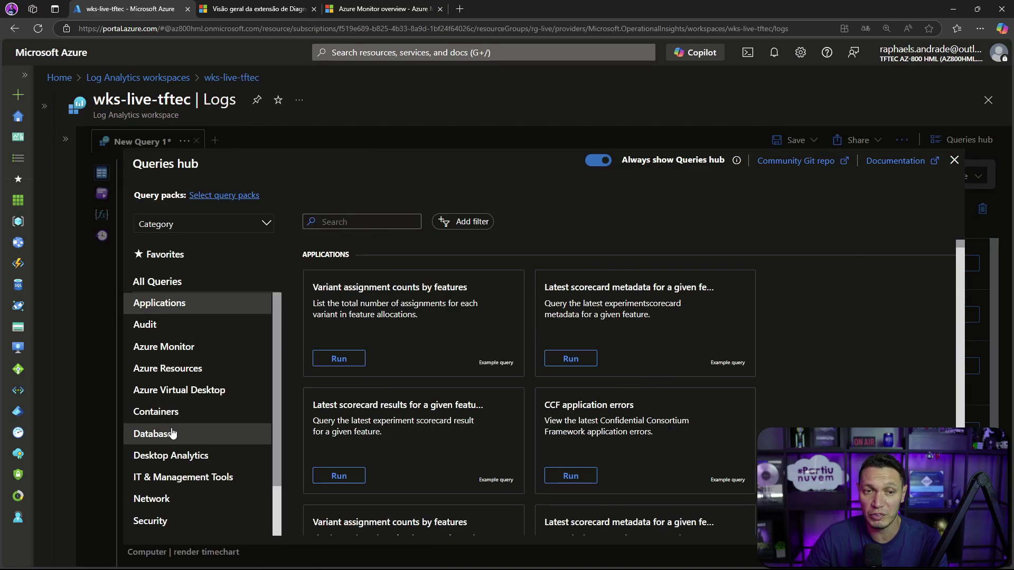
scroll(173, 434, down, 2)
click(169, 481)
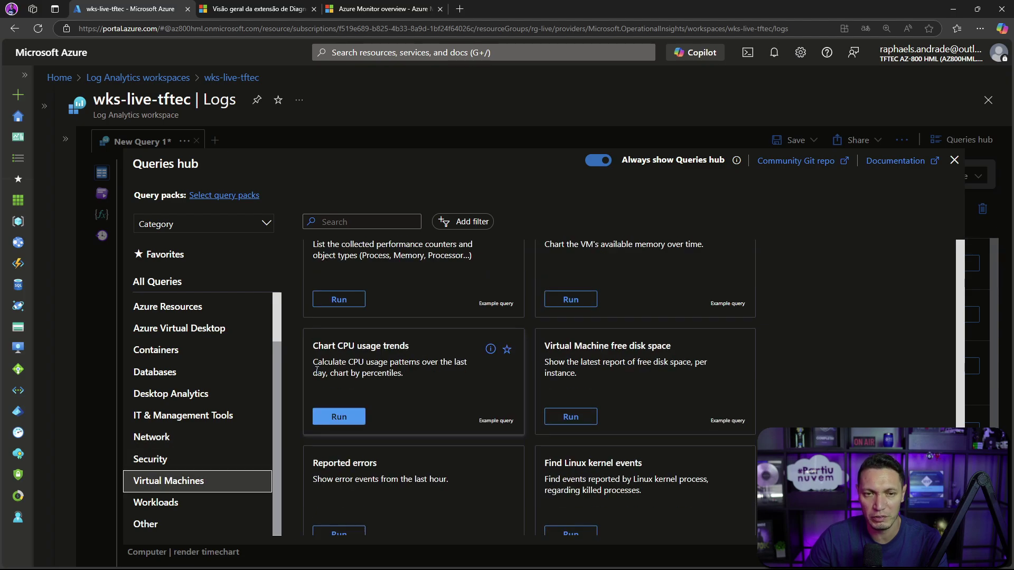
Step: Browse the Virtual Machines example queries and run "Events by event source"
scroll(399, 360, down, 3)
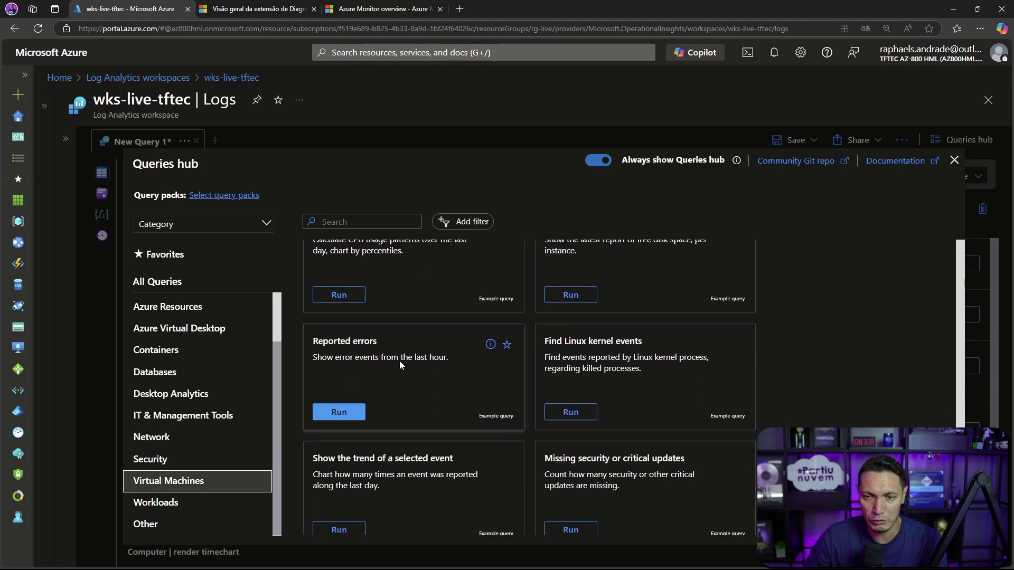
scroll(399, 360, down, 7)
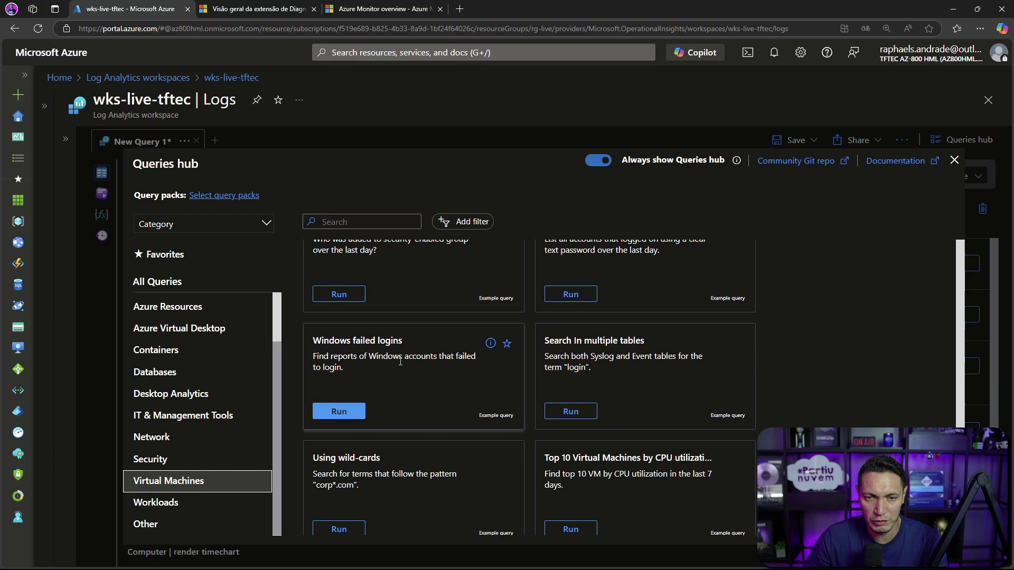
scroll(401, 361, down, 3)
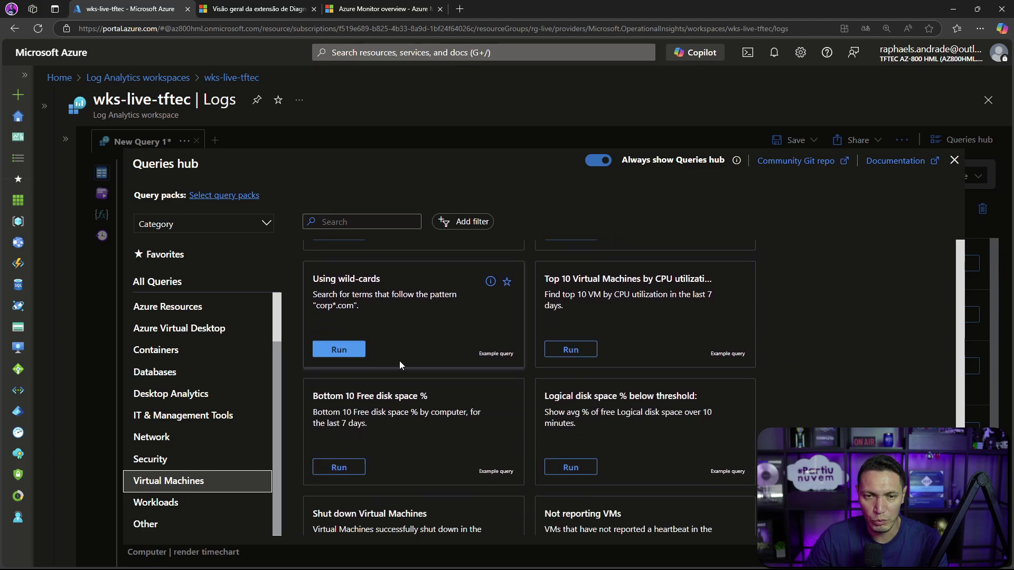
scroll(399, 364, down, 6)
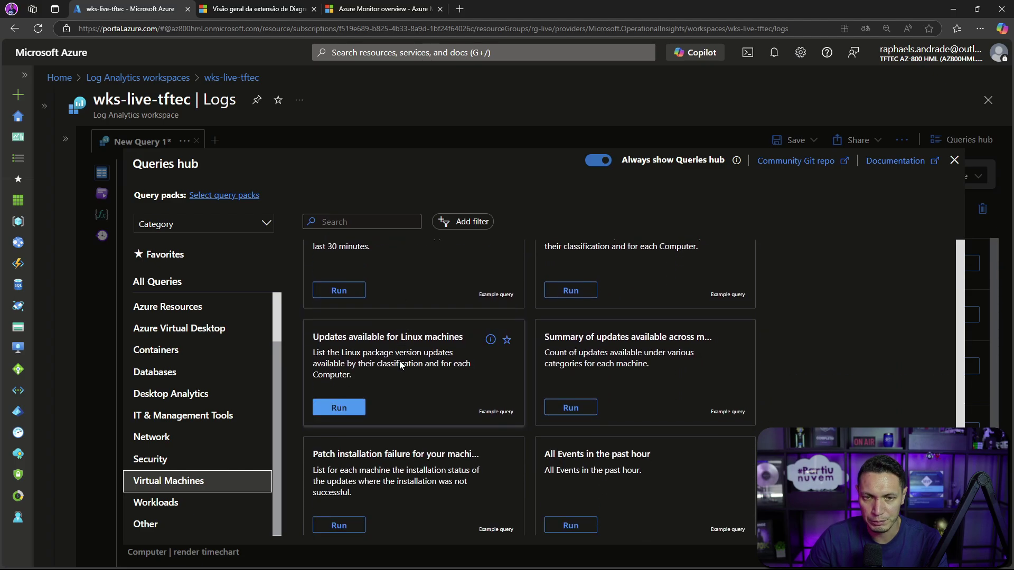
scroll(399, 365, up, 6)
scroll(400, 365, down, 7)
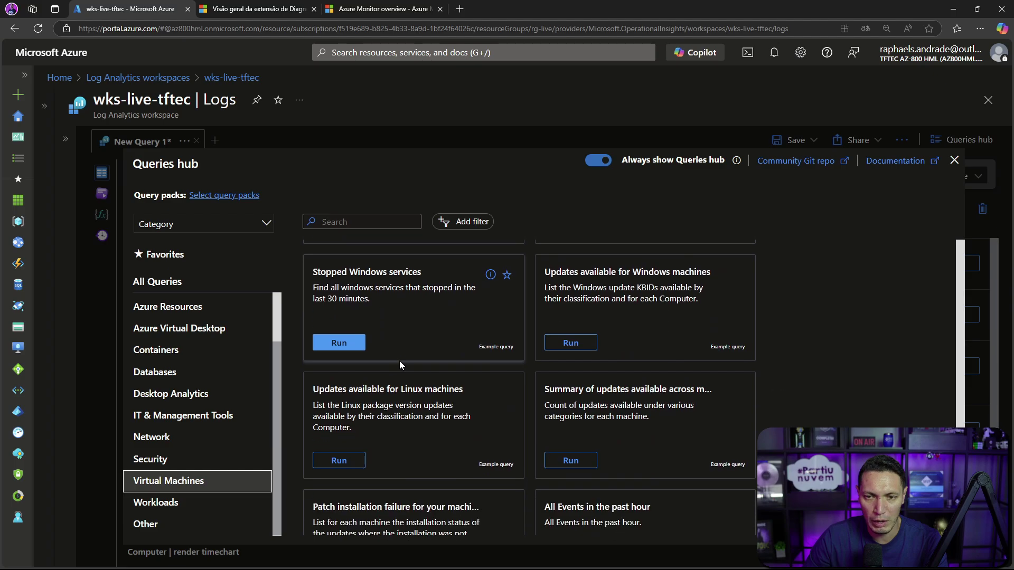
scroll(399, 364, down, 3)
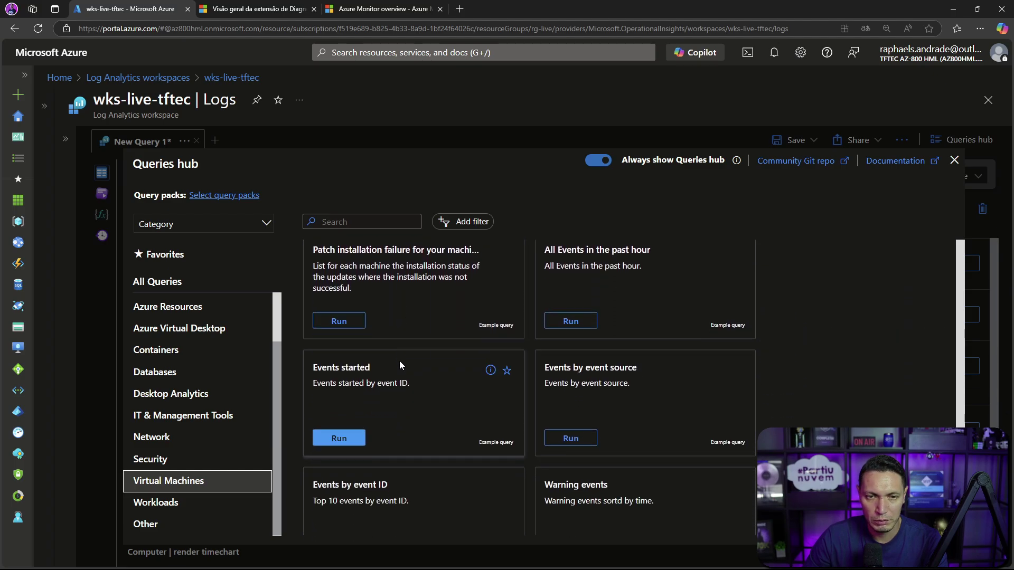
scroll(399, 365, down, 1)
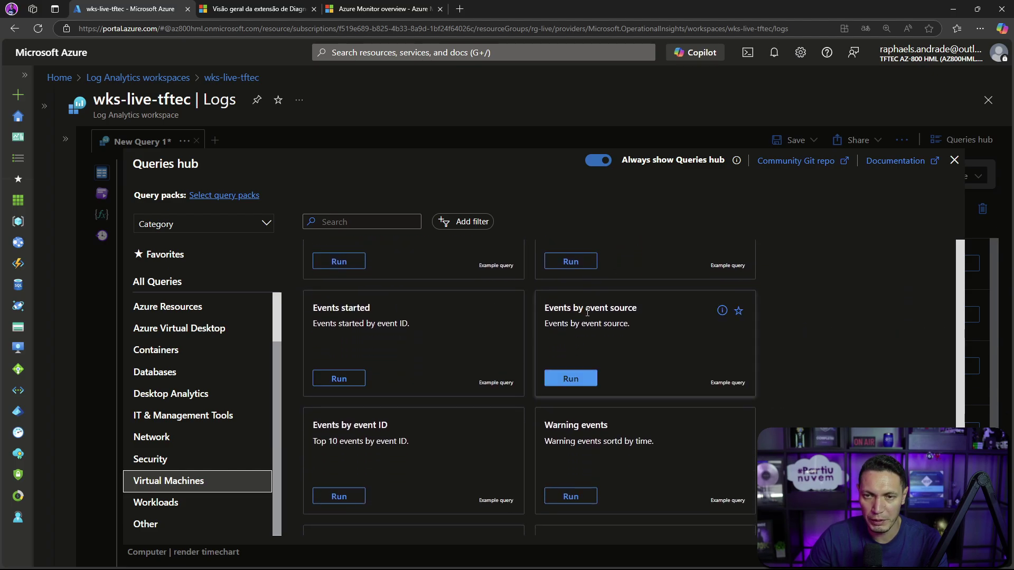
click(582, 378)
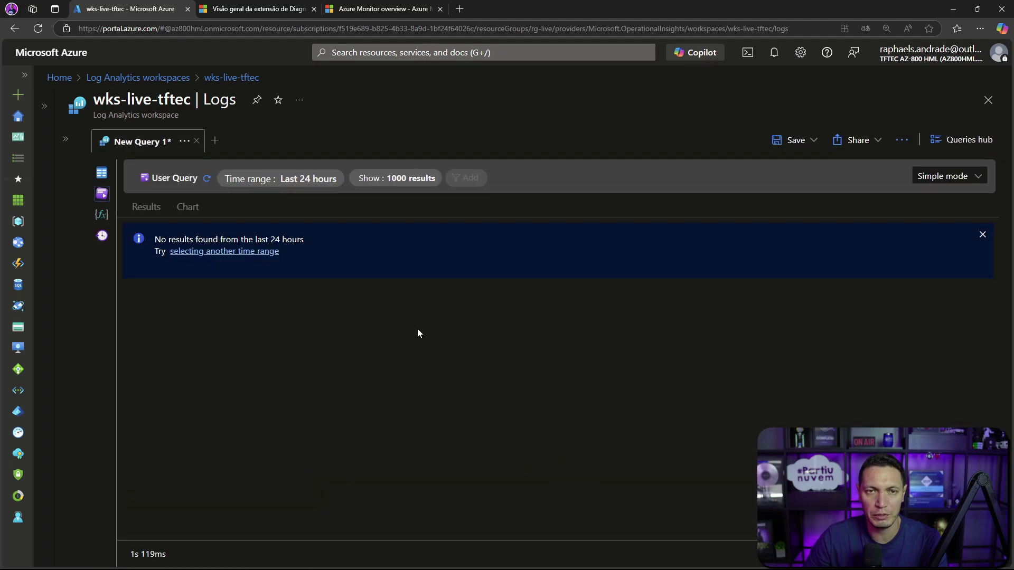
Step: Close the workspace's Logs without saving and open VM-01 from the virtual machines list, with that list collapsed
click(989, 105)
click(539, 97)
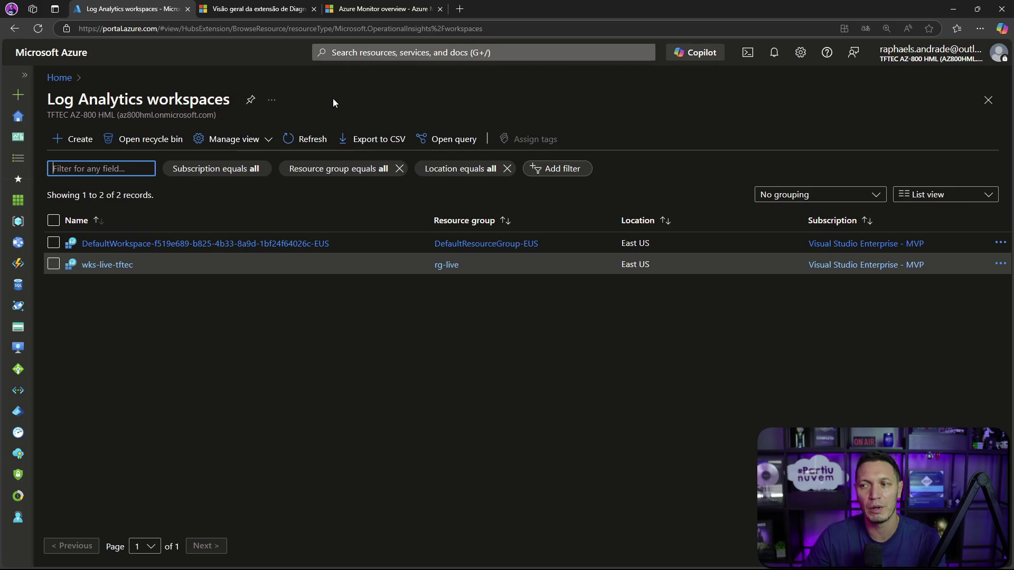
click(28, 75)
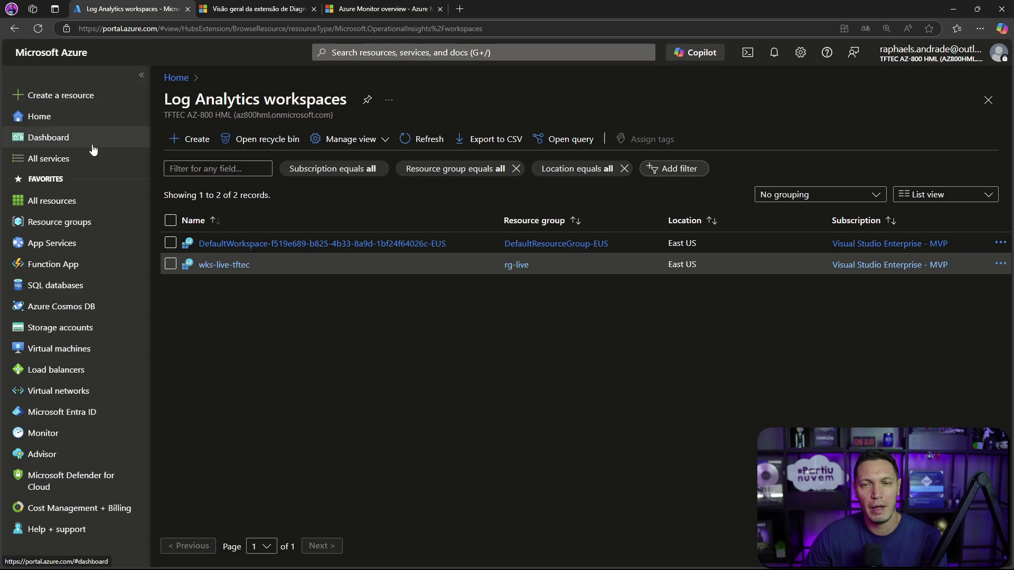
mouse_move(76, 213)
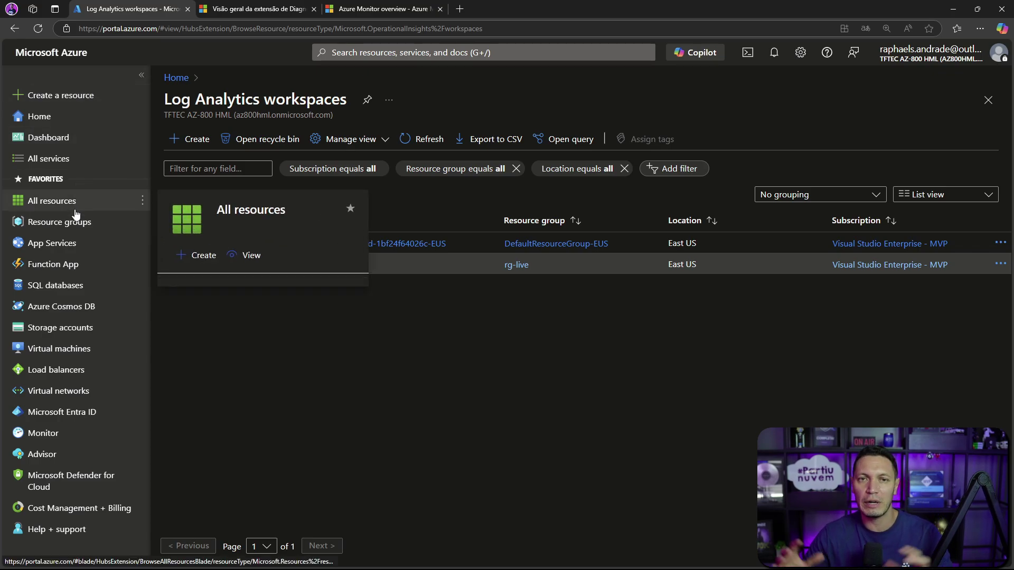
click(74, 350)
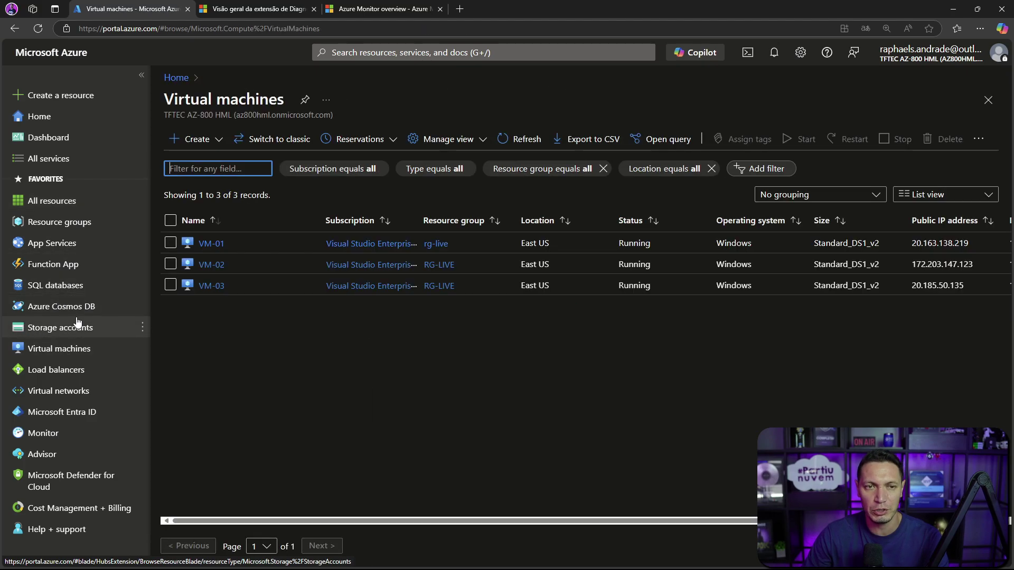
click(204, 245)
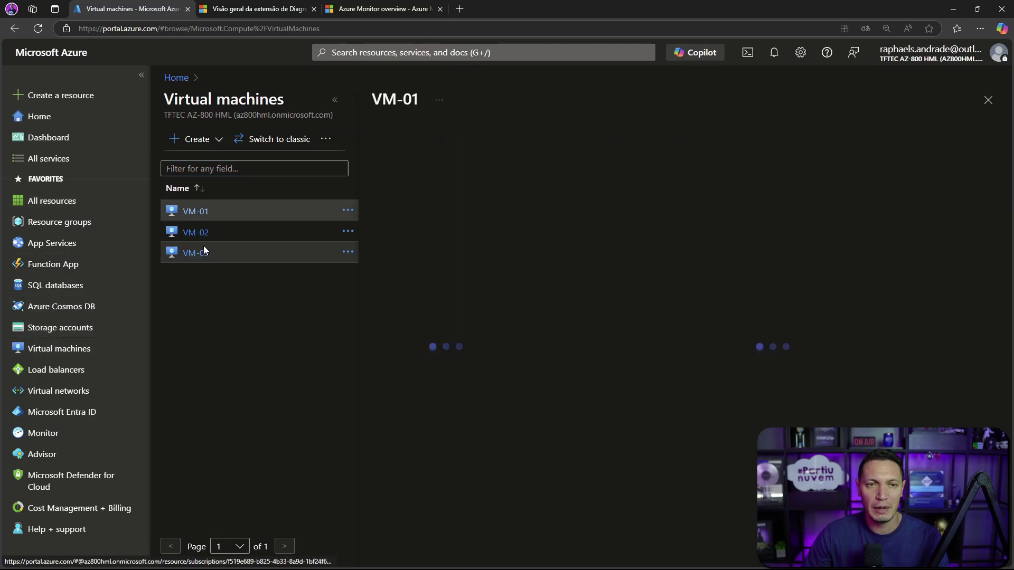
click(335, 100)
Step: Open the Performance view in VM-01's Insights with the virtual machine's menu collapsed
scroll(258, 310, down, 10)
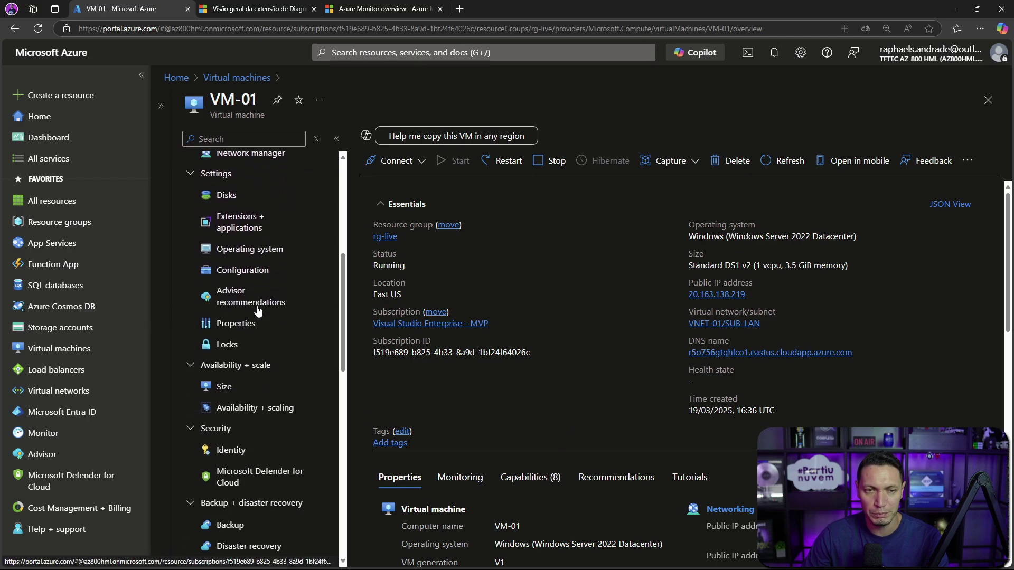
scroll(259, 310, down, 5)
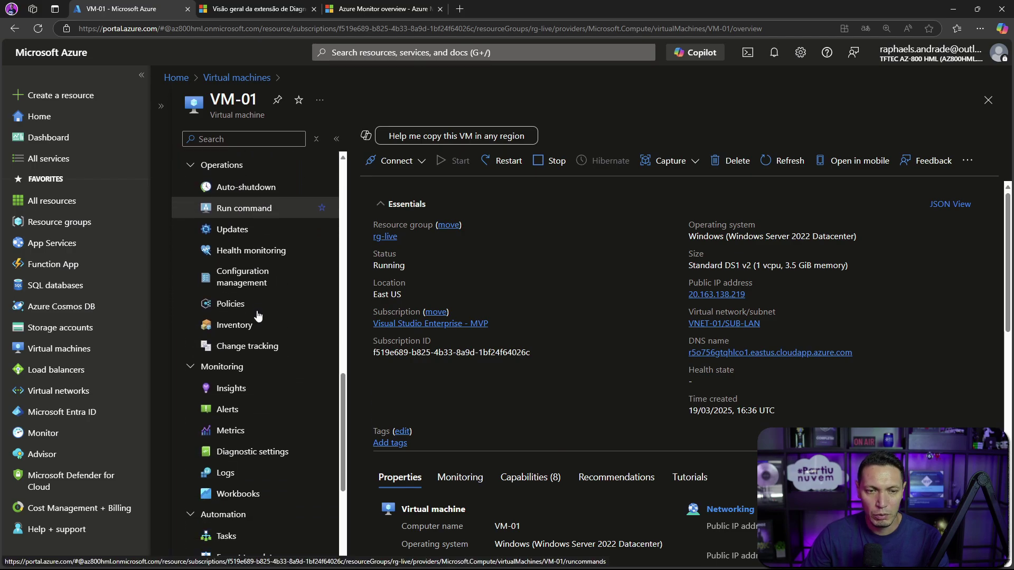
click(232, 389)
click(336, 139)
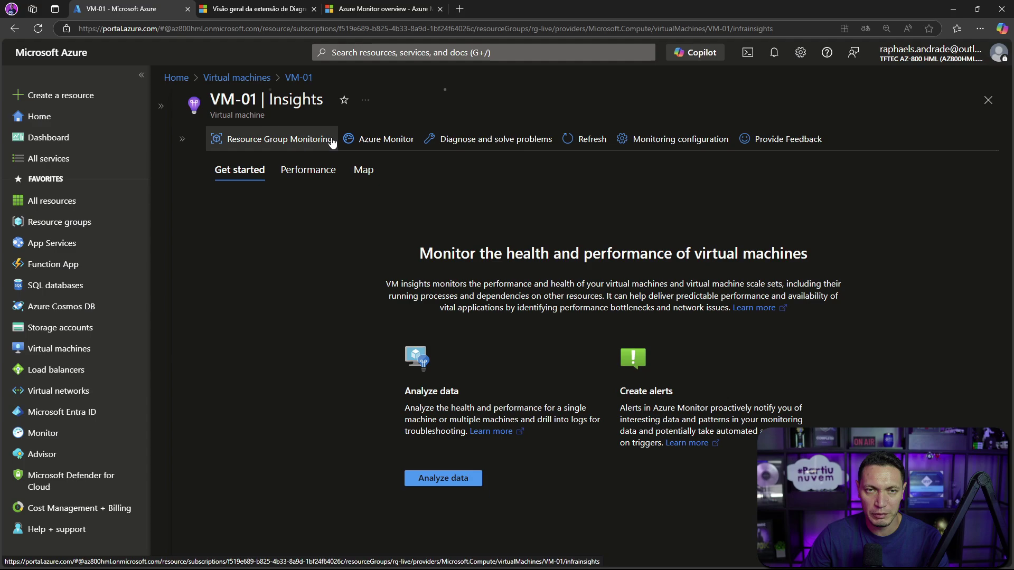
click(309, 174)
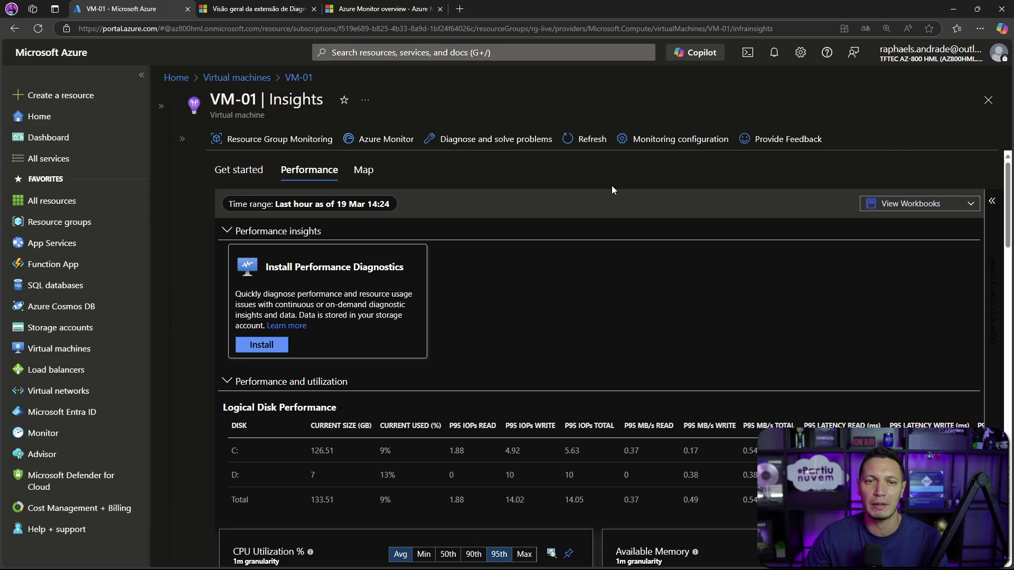
Step: Collapse the portal menu and examine the Logical Disk Performance table for VM-01's disks
scroll(597, 238, down, 1)
scroll(596, 238, down, 1)
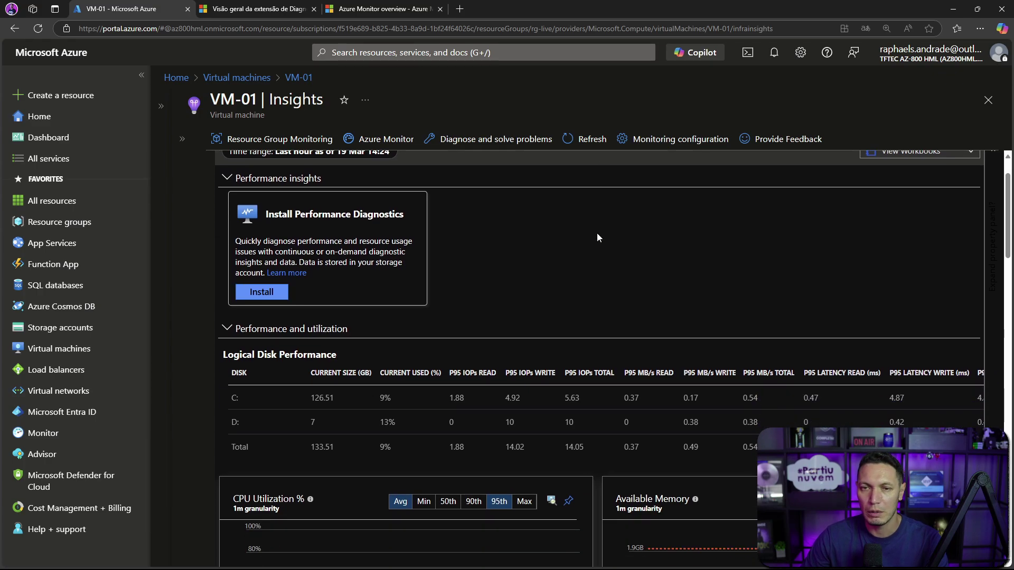
click(141, 75)
scroll(554, 329, down, 2)
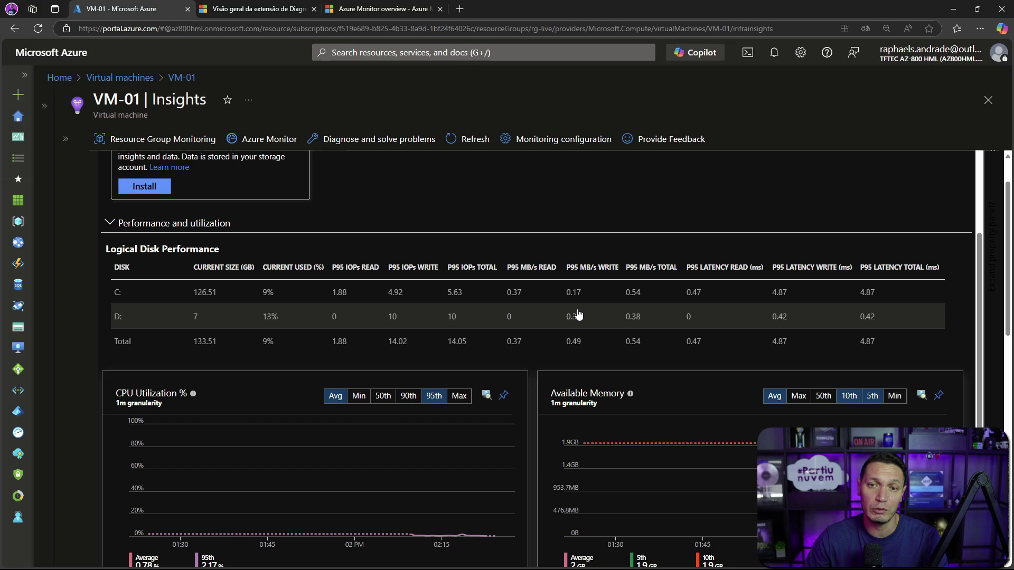
Step: Show only the average series in the CPU Utilization % and Available Memory charts
scroll(579, 309, down, 2)
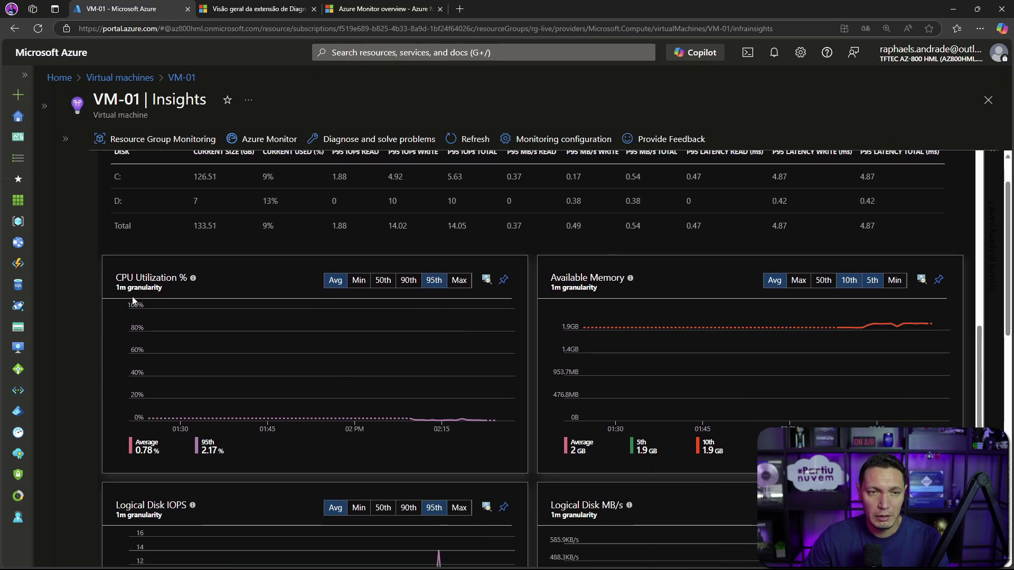
click(337, 282)
click(338, 282)
click(433, 280)
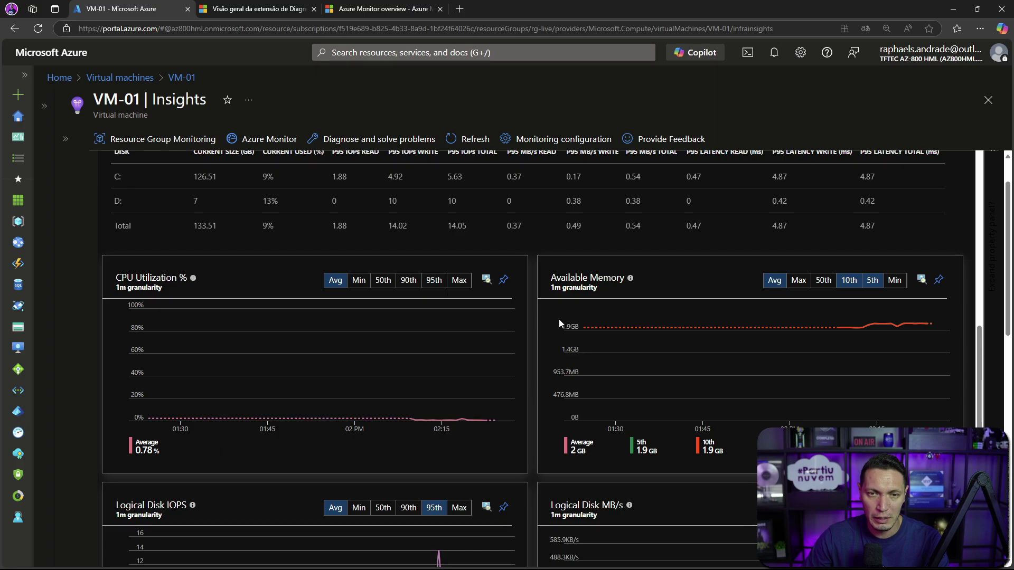
click(872, 281)
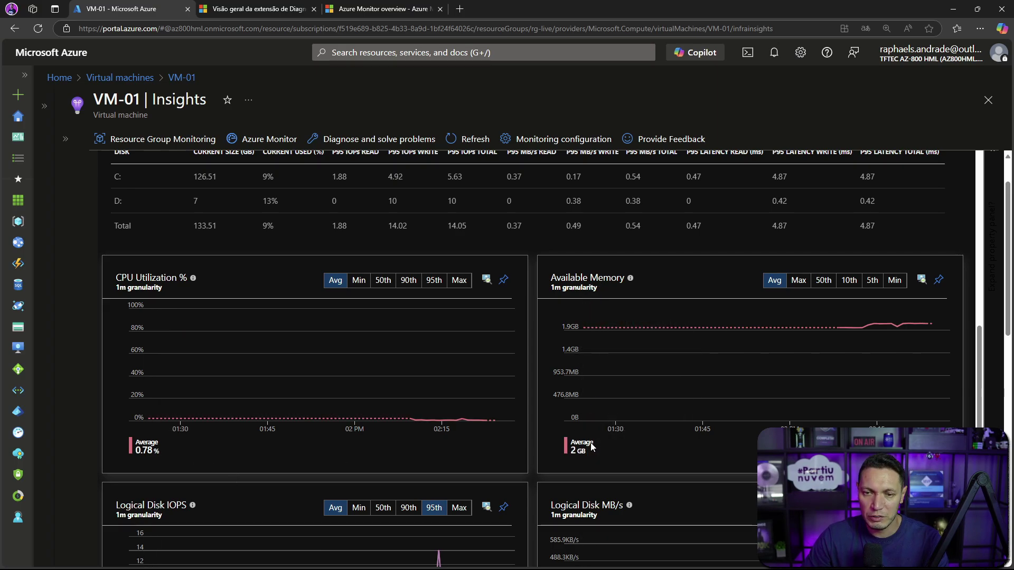
scroll(590, 444, down, 3)
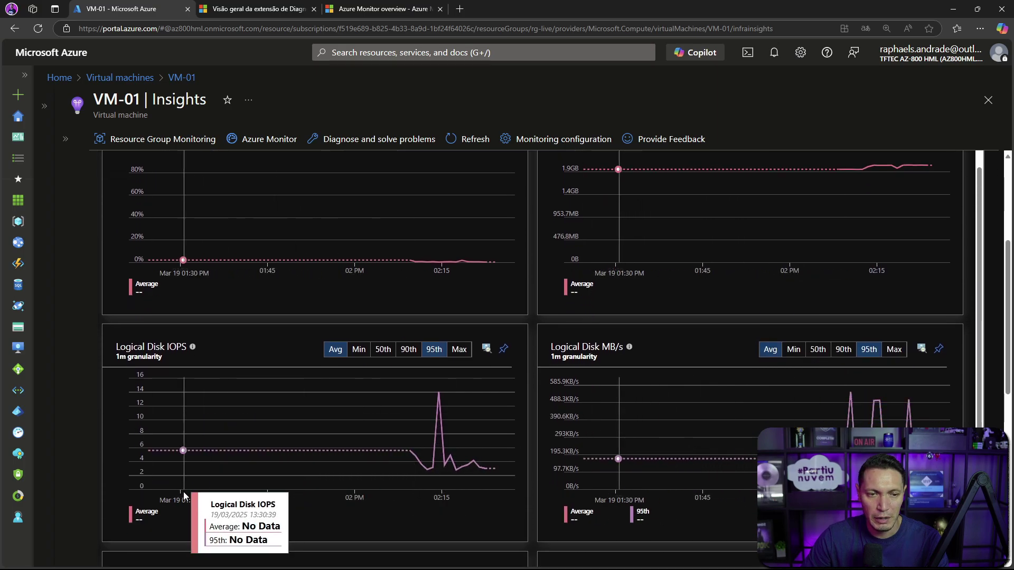
Step: Open the Performance view of Azure Monitor's Virtual Machines insights with the portal and Monitor menus collapsed
scroll(695, 277, up, 8)
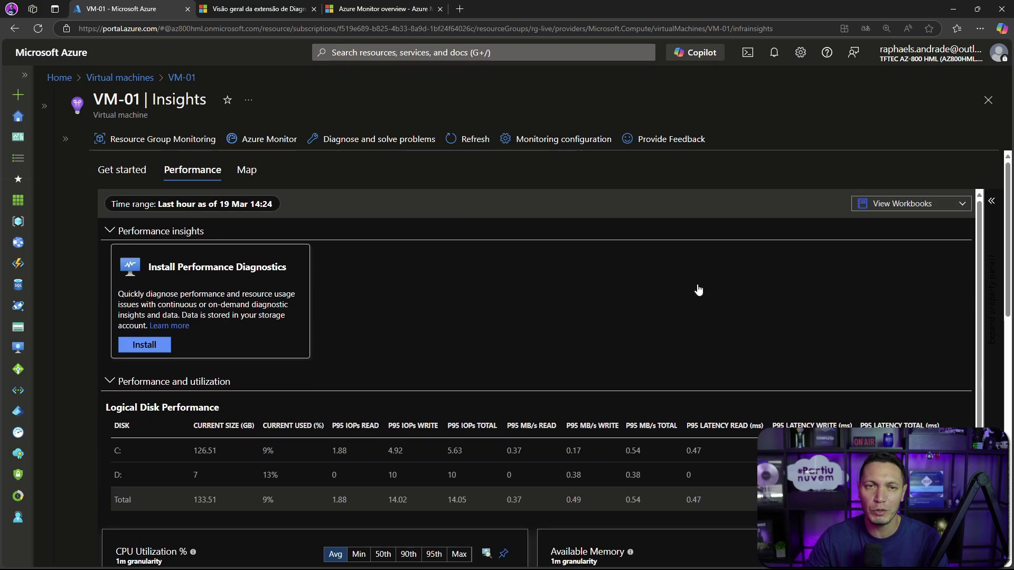
click(24, 75)
click(39, 433)
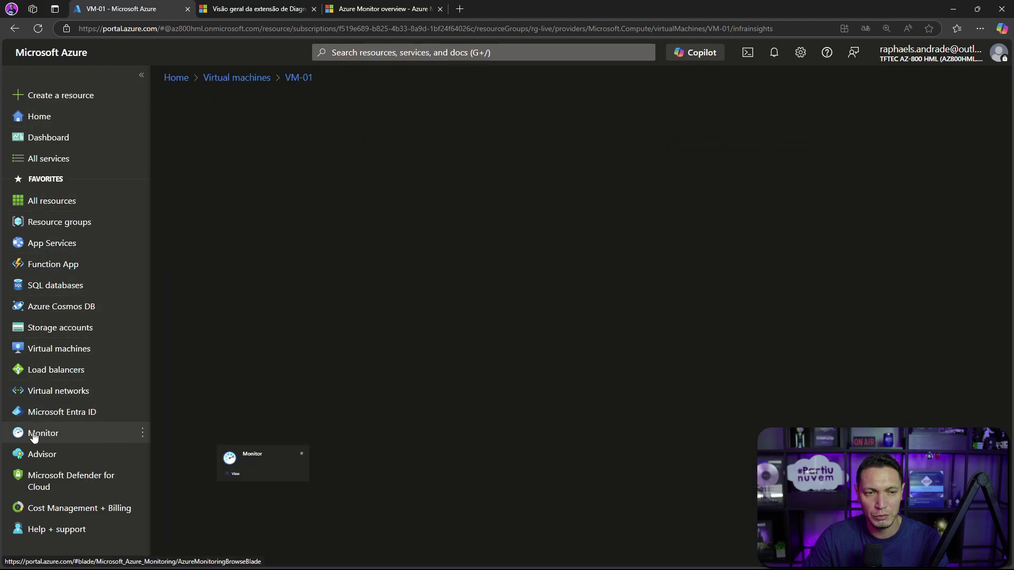
click(142, 75)
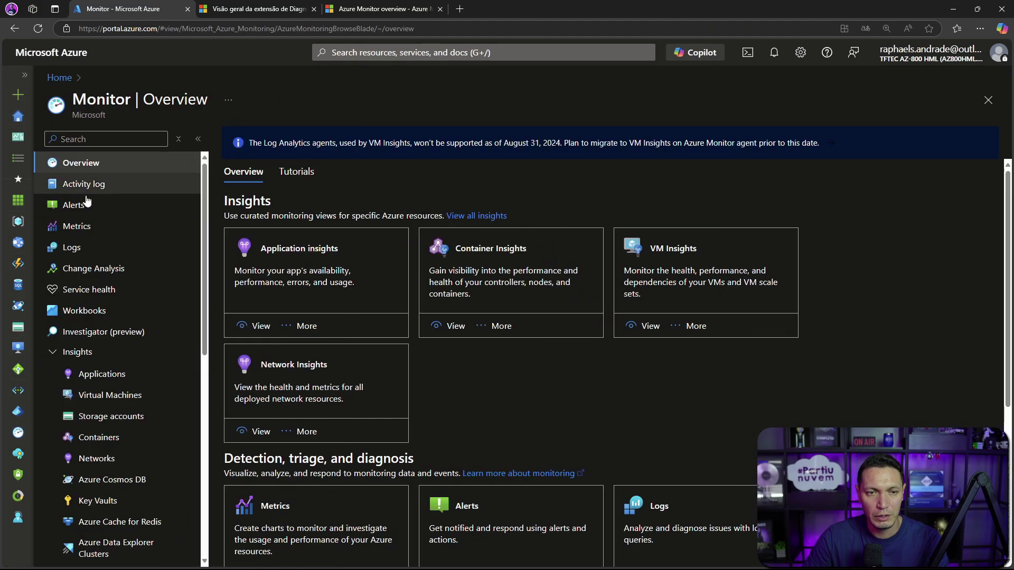
click(97, 396)
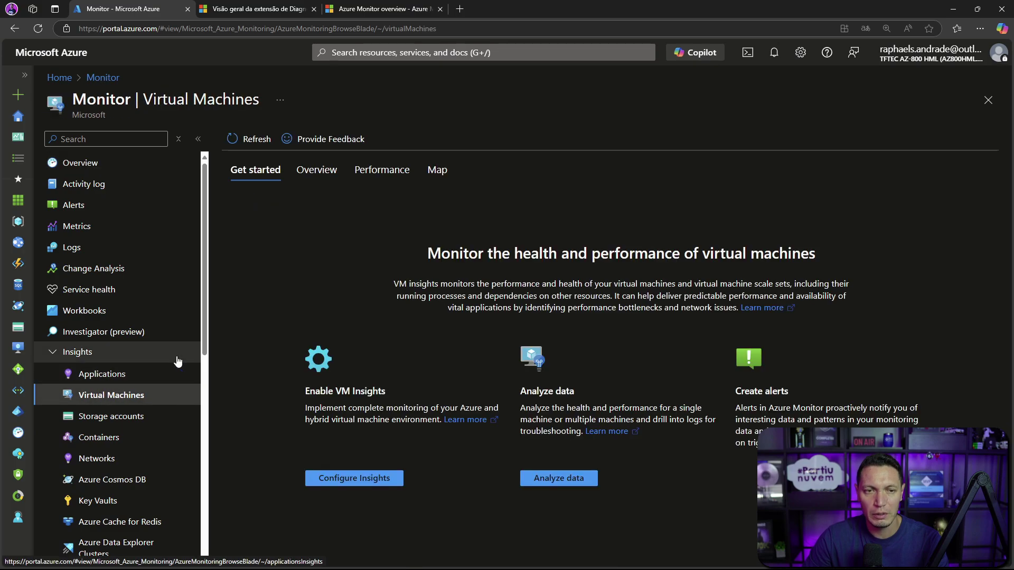
click(198, 139)
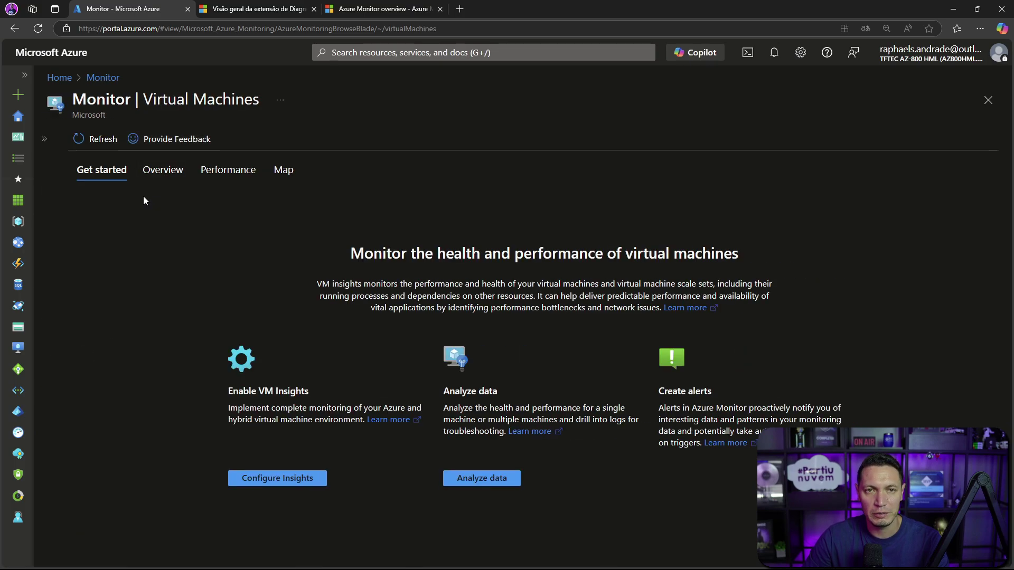
click(219, 172)
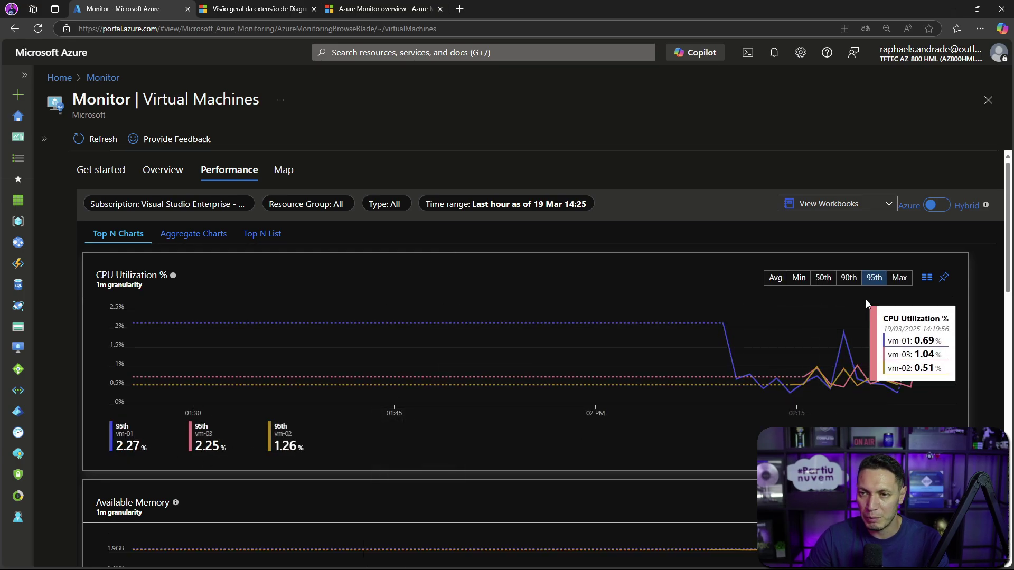
Step: Switch the CPU Utilization %, Available Memory and Bytes Sent Rate charts to the average aggregation
click(775, 278)
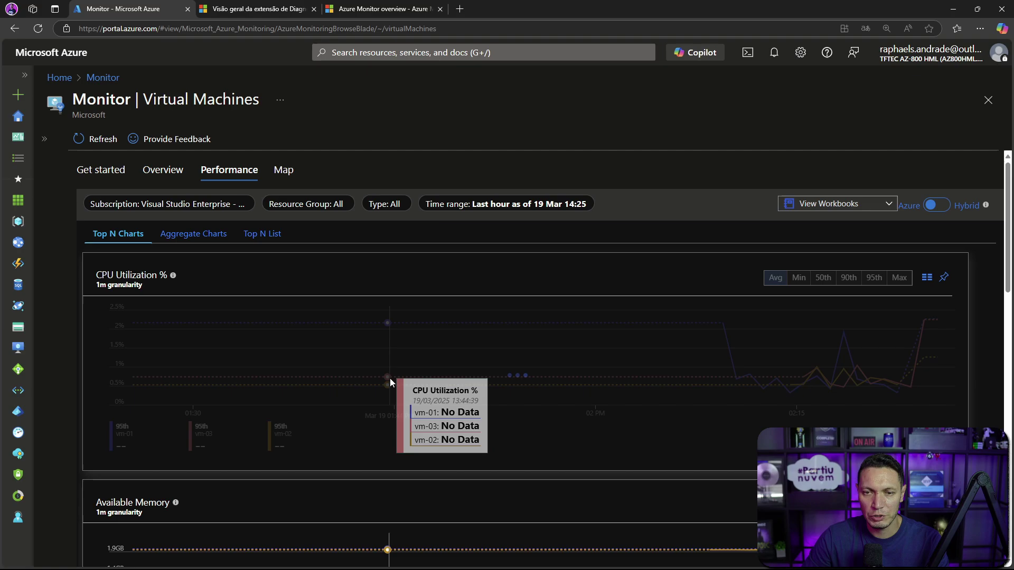
scroll(390, 378, down, 2)
click(812, 401)
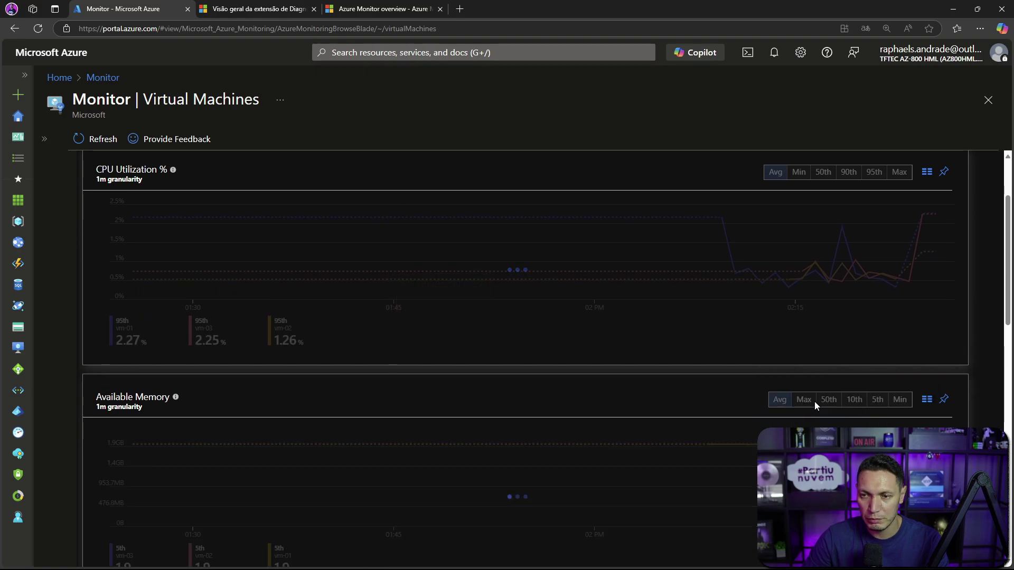
scroll(733, 388, down, 5)
click(775, 311)
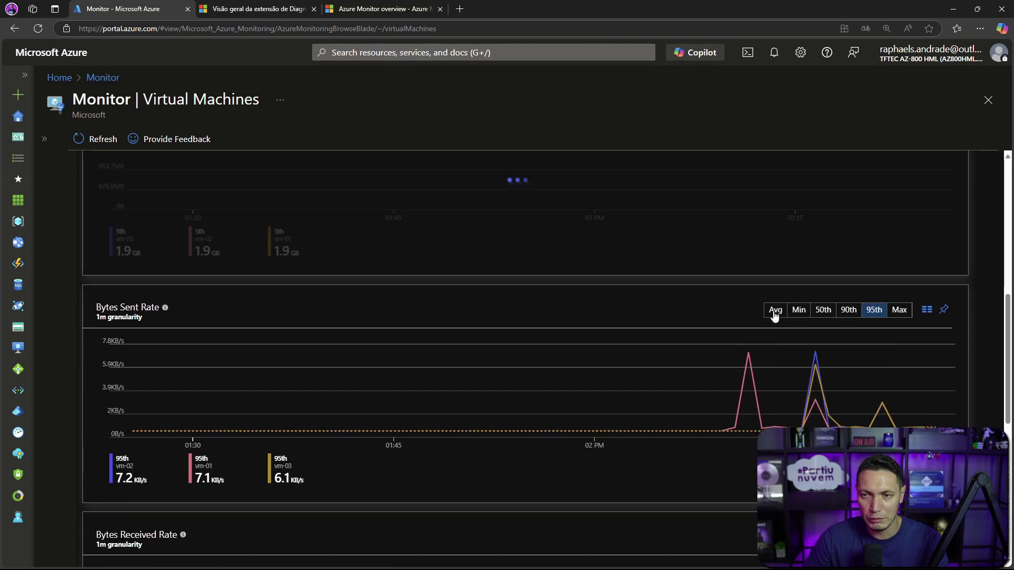
scroll(357, 358, up, 7)
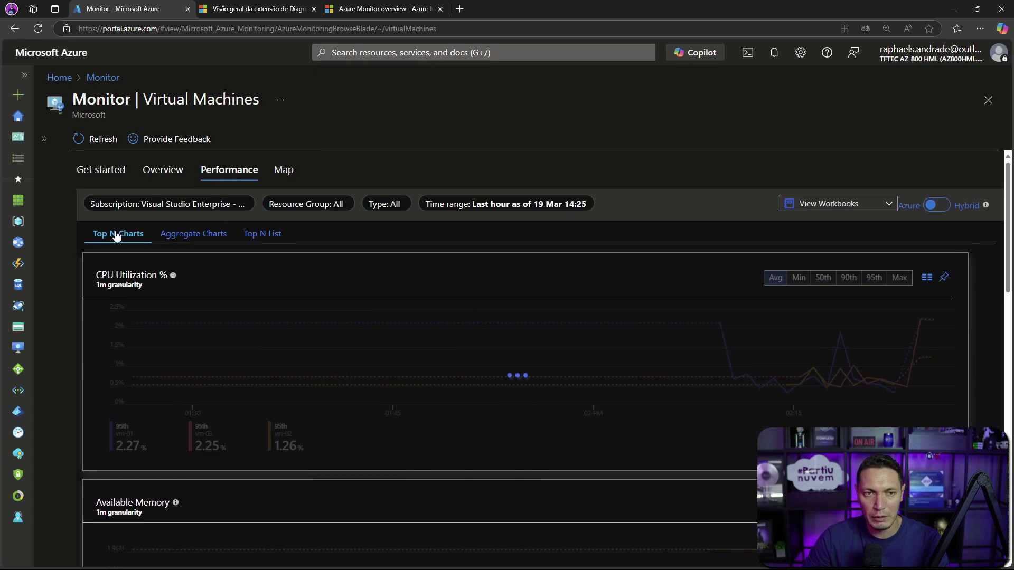
Step: View the Aggregate Charts, and list the virtual machines in the Top N List by Available Memory
click(187, 238)
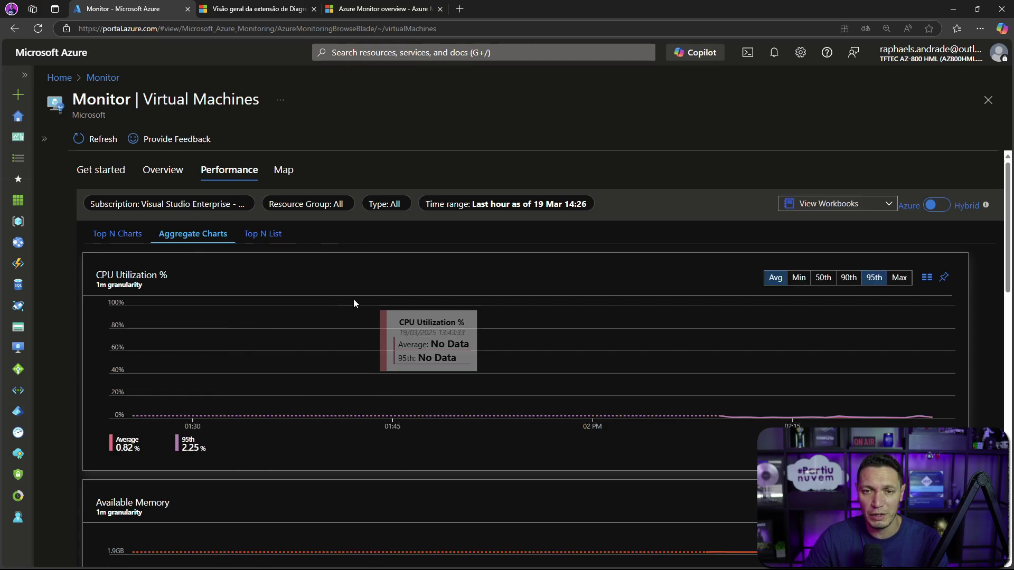
mouse_move(186, 390)
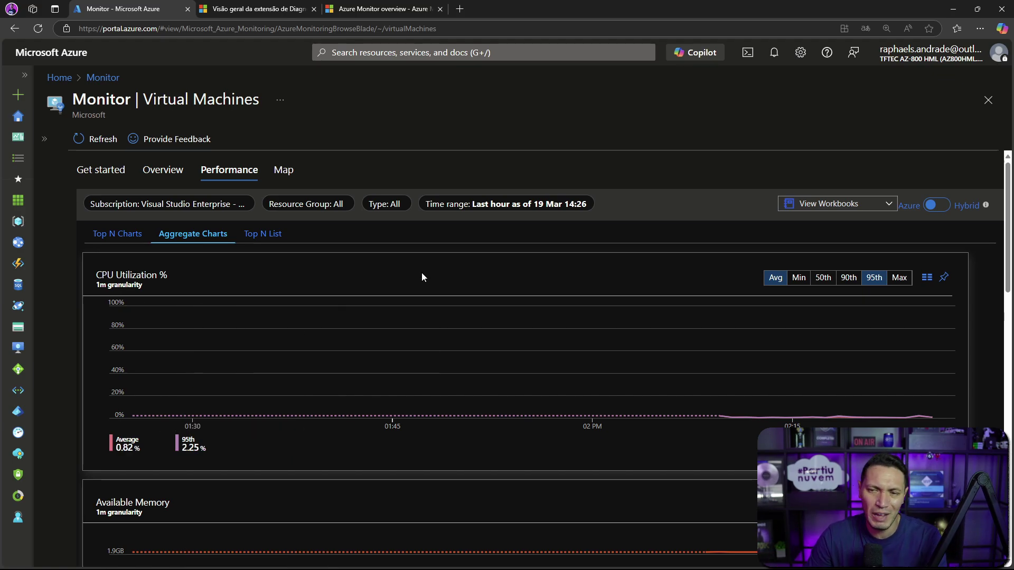
click(266, 236)
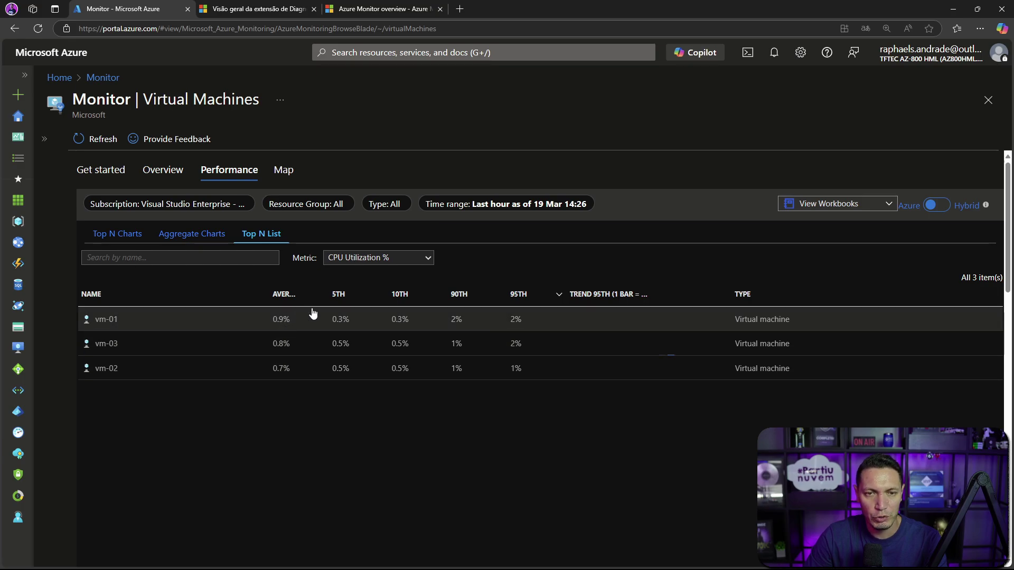
click(420, 263)
click(380, 292)
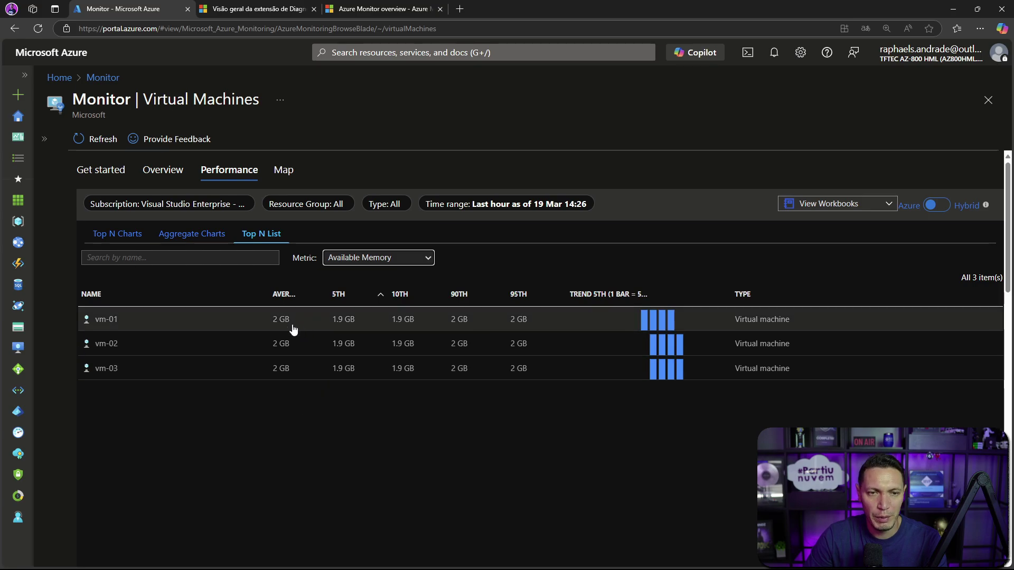
Step: Compare the virtual machines in the Top N List by Logical Disk Space Used %, Network Received Byte/s and Network Sent Byte/s
click(375, 258)
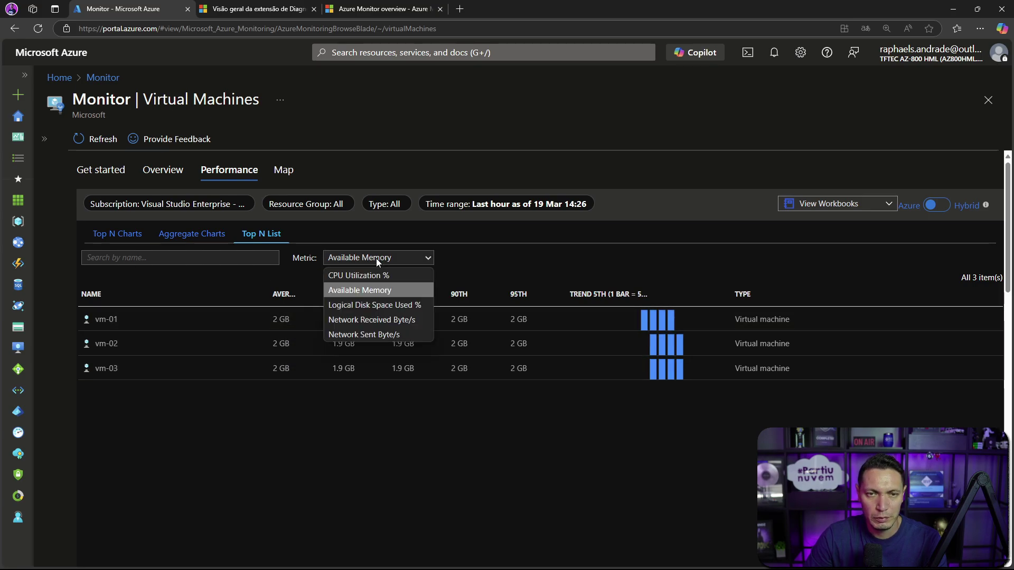
click(348, 307)
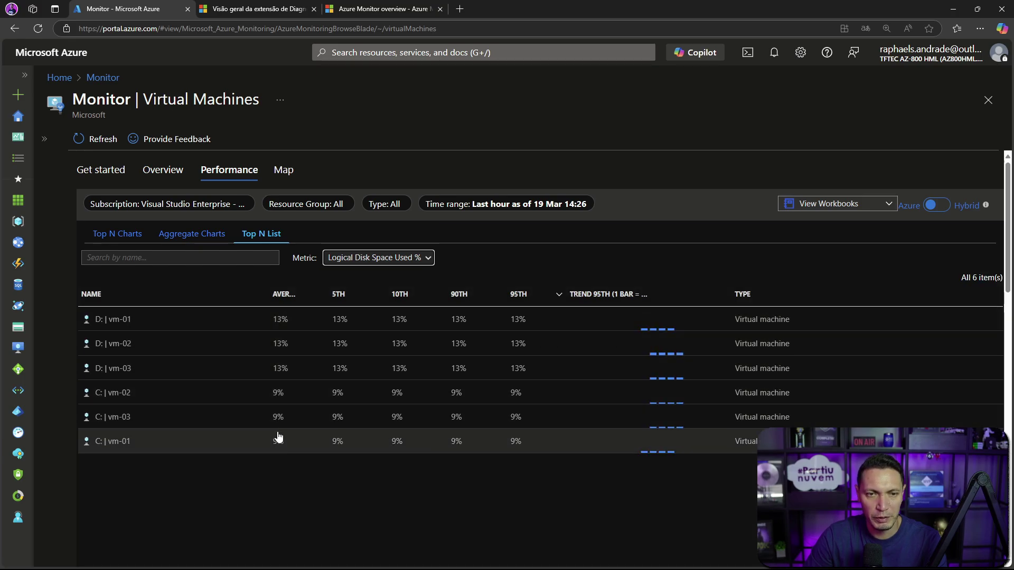
click(360, 263)
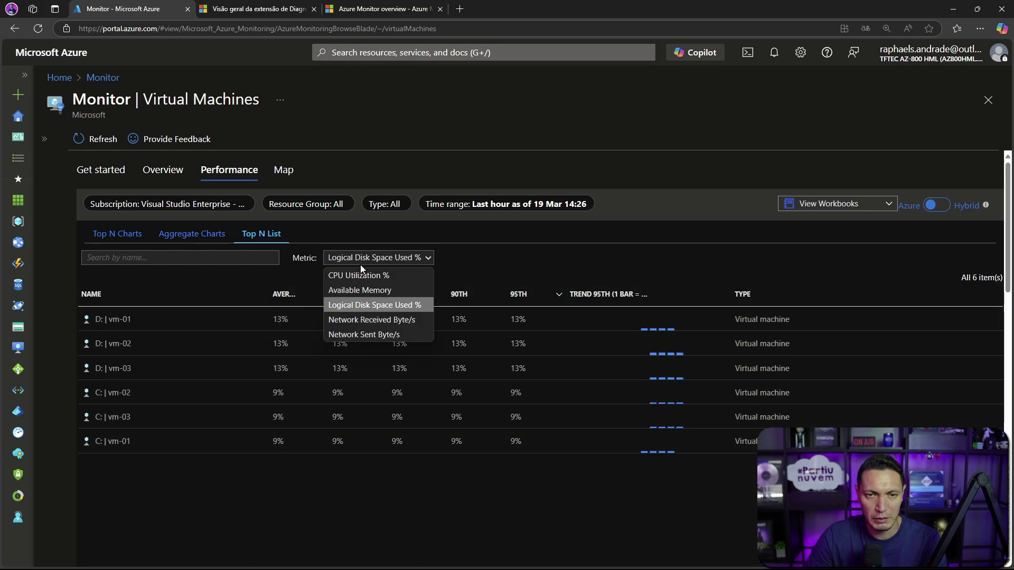
click(350, 321)
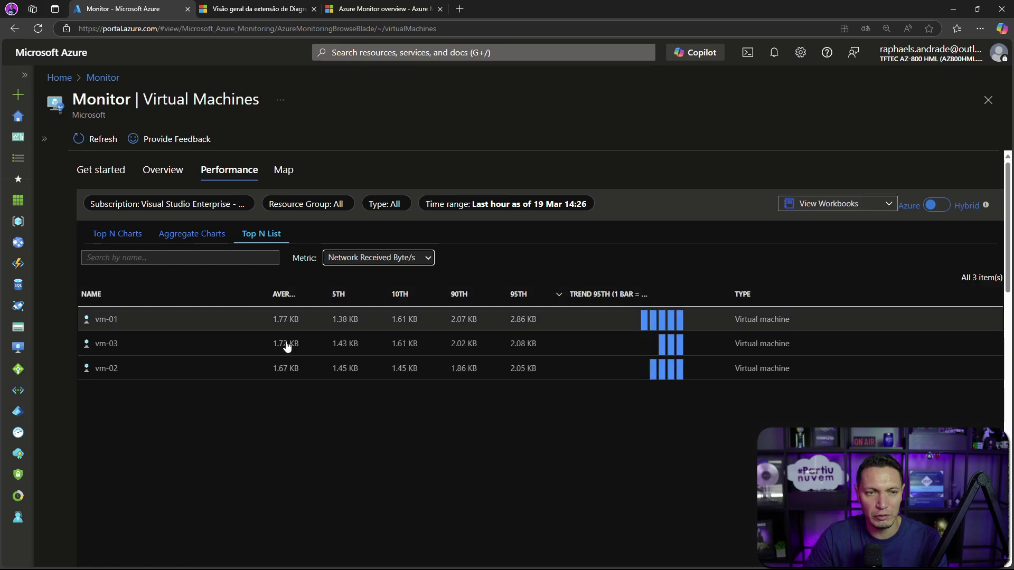
click(381, 259)
click(368, 339)
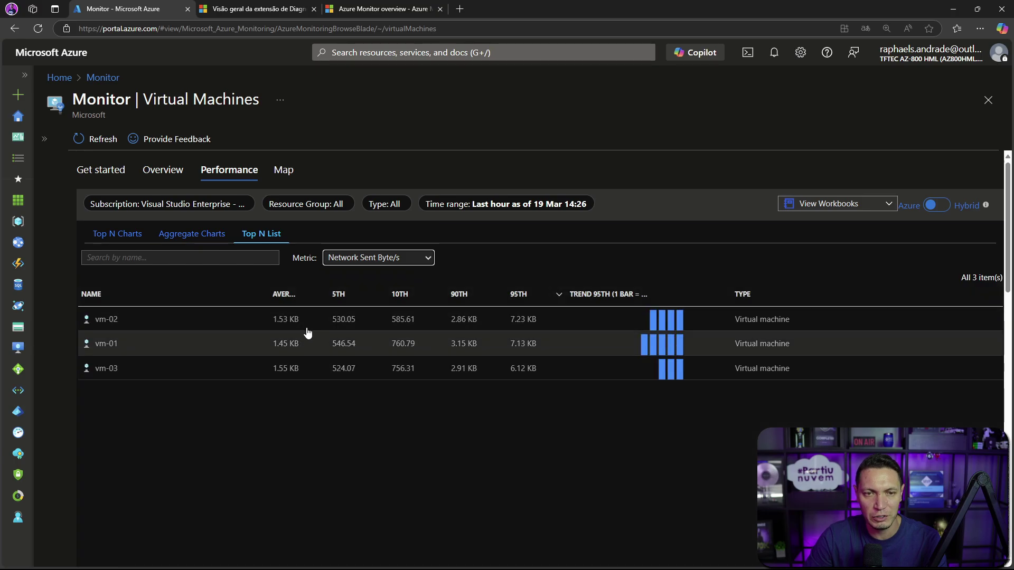
Step: Return to the Top N Charts, view the CPU Utilization % chart's dashboard pinning options without pinning, and look through the remaining charts
click(106, 233)
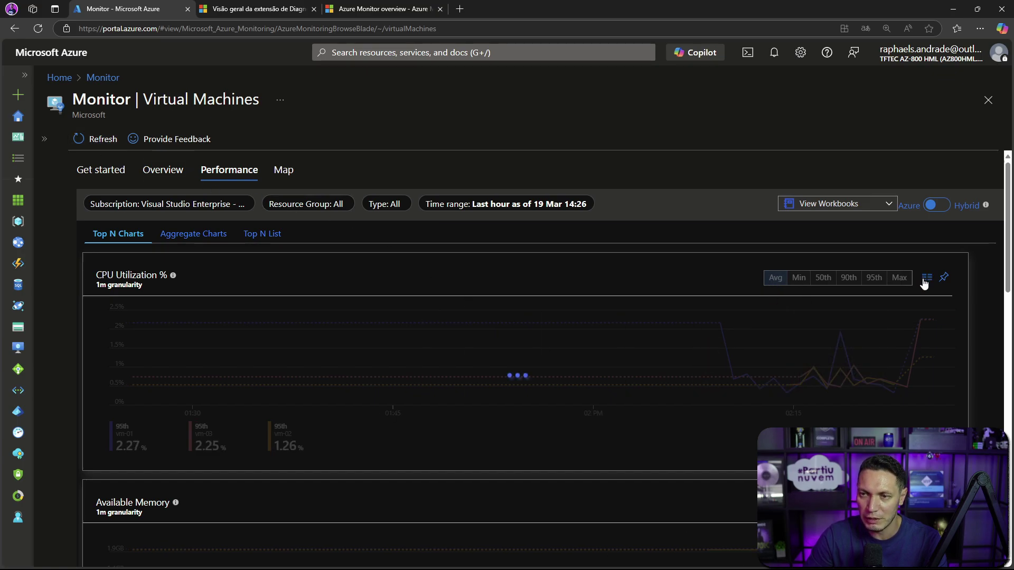
click(95, 231)
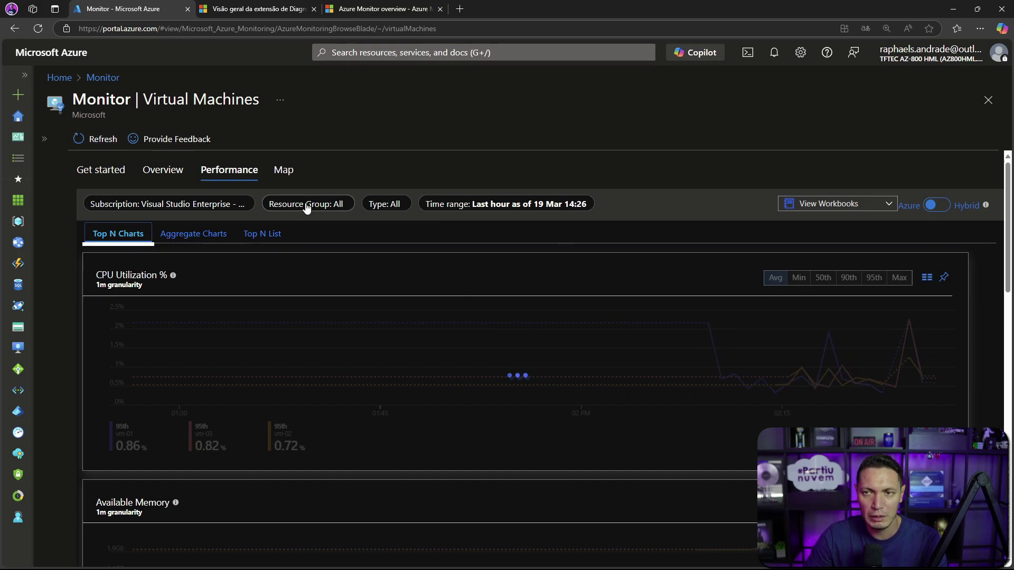
scroll(514, 244, down, 1)
scroll(516, 246, up, 1)
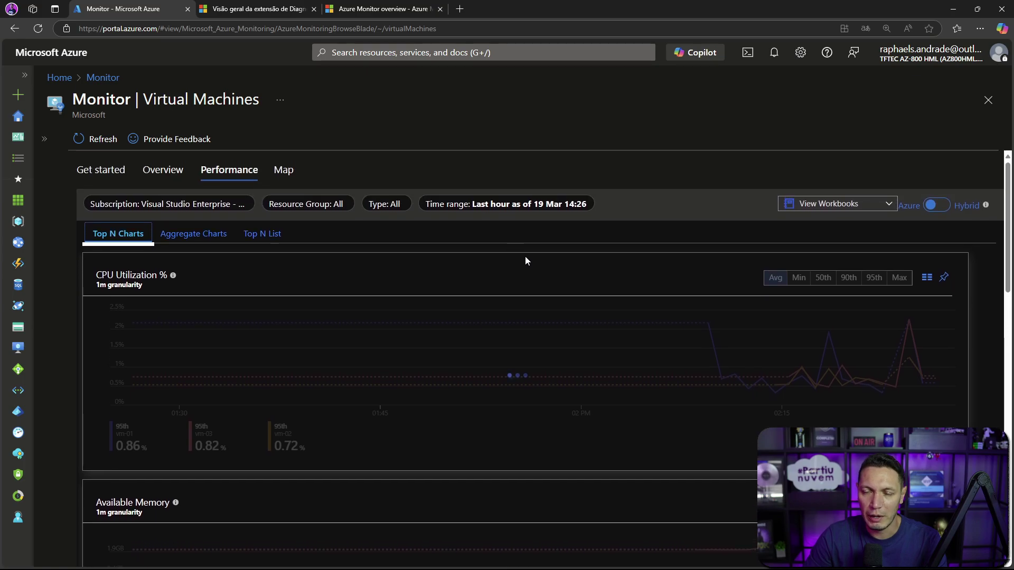
click(944, 280)
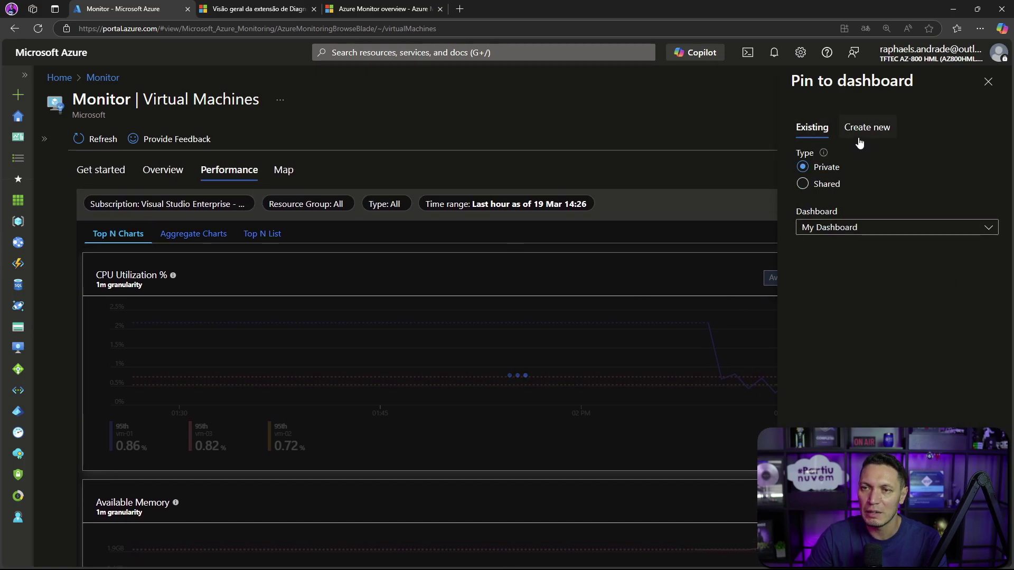
click(988, 80)
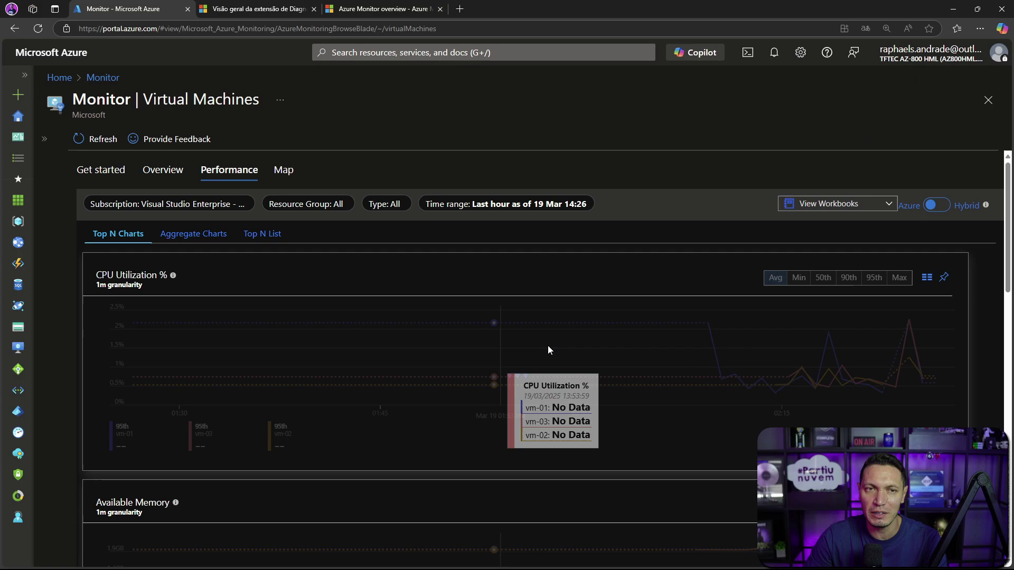
scroll(590, 357, down, 15)
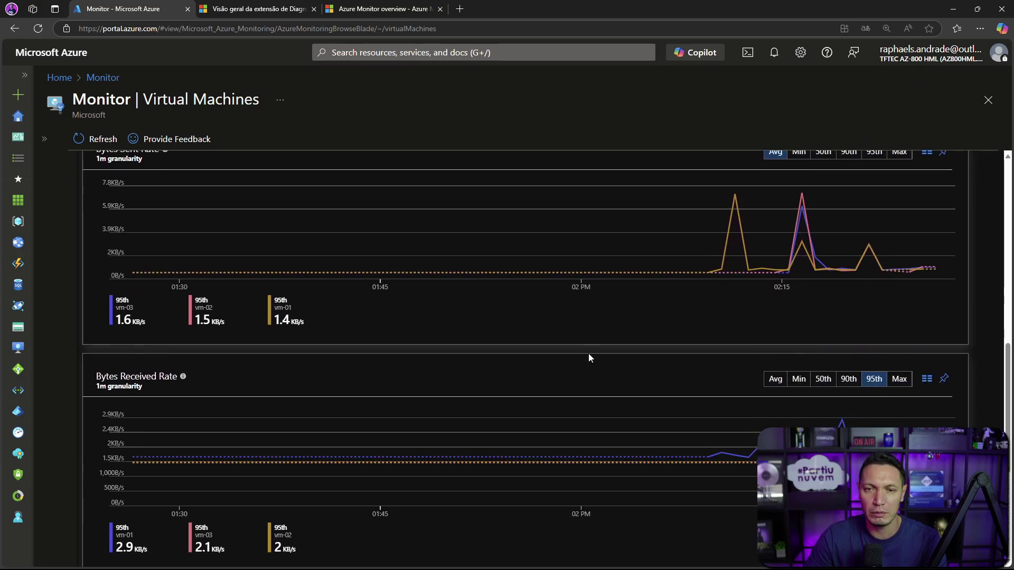
scroll(588, 354, up, 15)
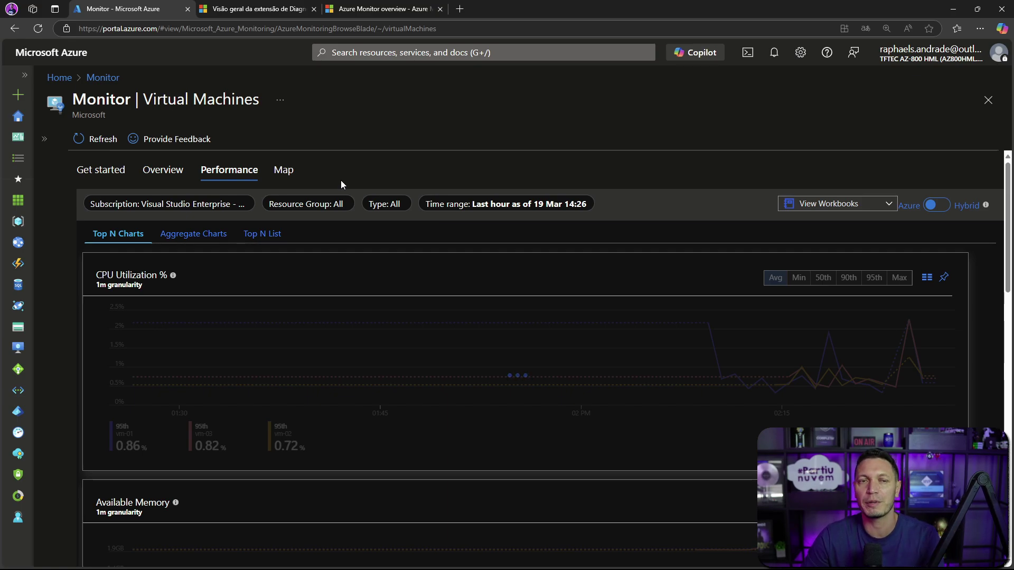
Step: View the Map of the virtual machines in Azure Monitor's insights for the wks-az104-mod11 workspace
click(288, 170)
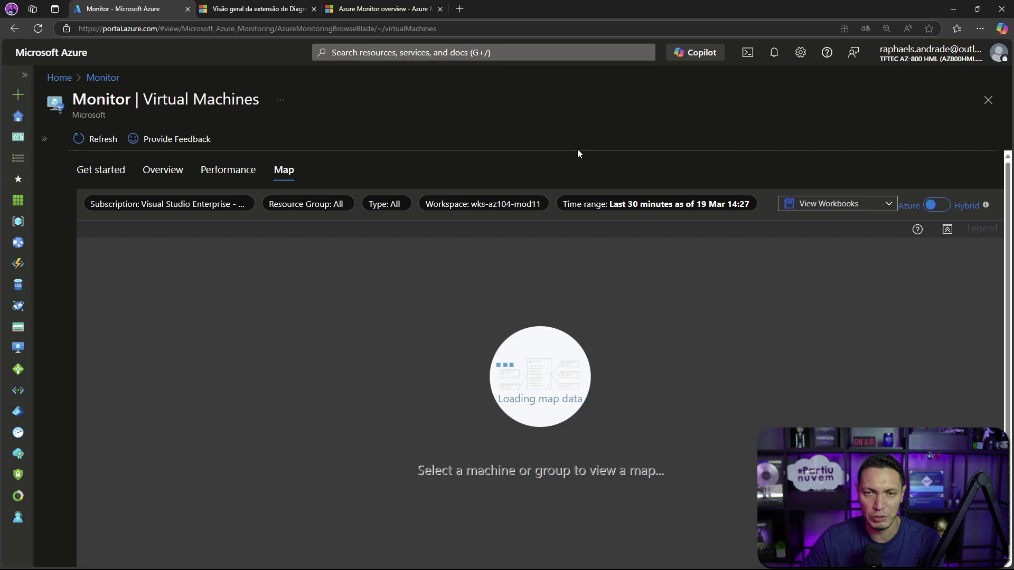
scroll(678, 275, down, 3)
scroll(675, 274, up, 2)
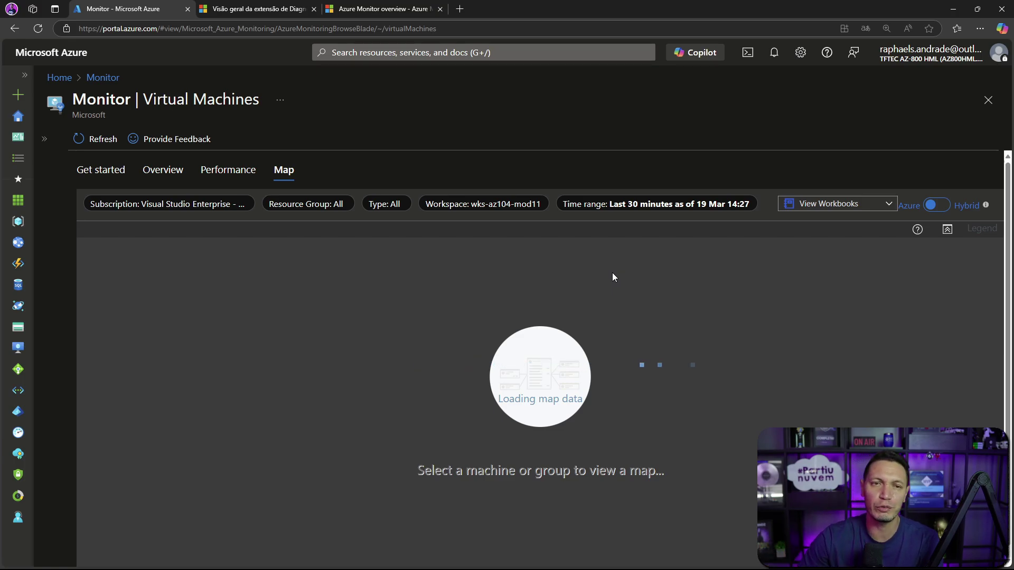
scroll(659, 400, down, 1)
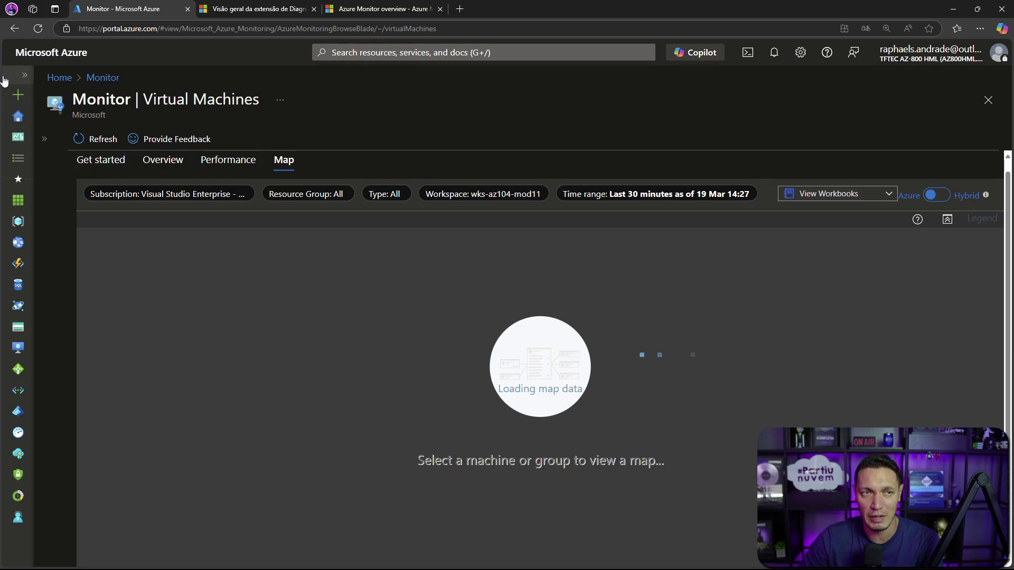
Step: Open the Map view in VM-01's Insights from the virtual machines list, with that list collapsed
click(19, 349)
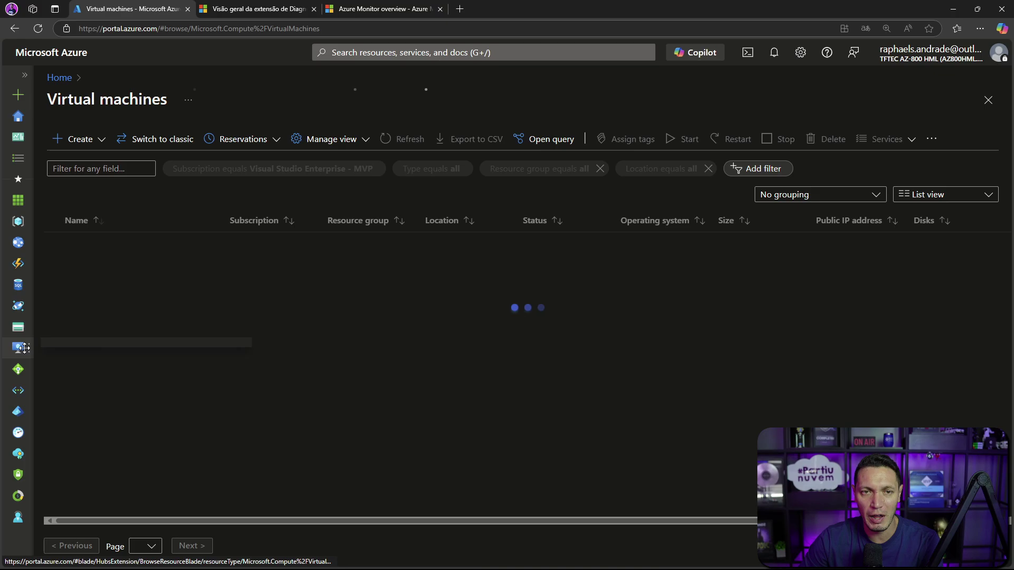
click(85, 237)
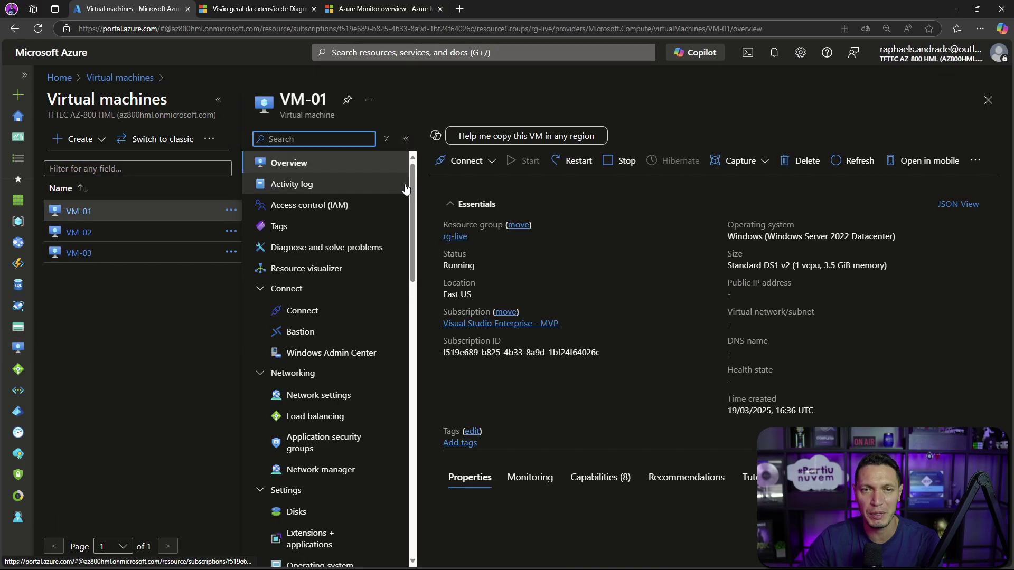
click(217, 100)
scroll(185, 365, down, 10)
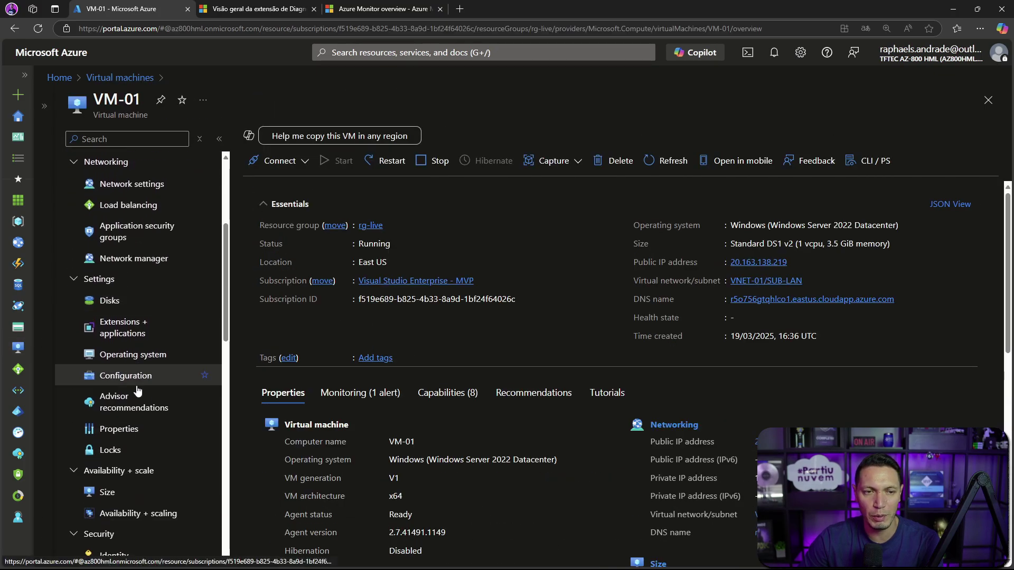
scroll(136, 394, down, 1)
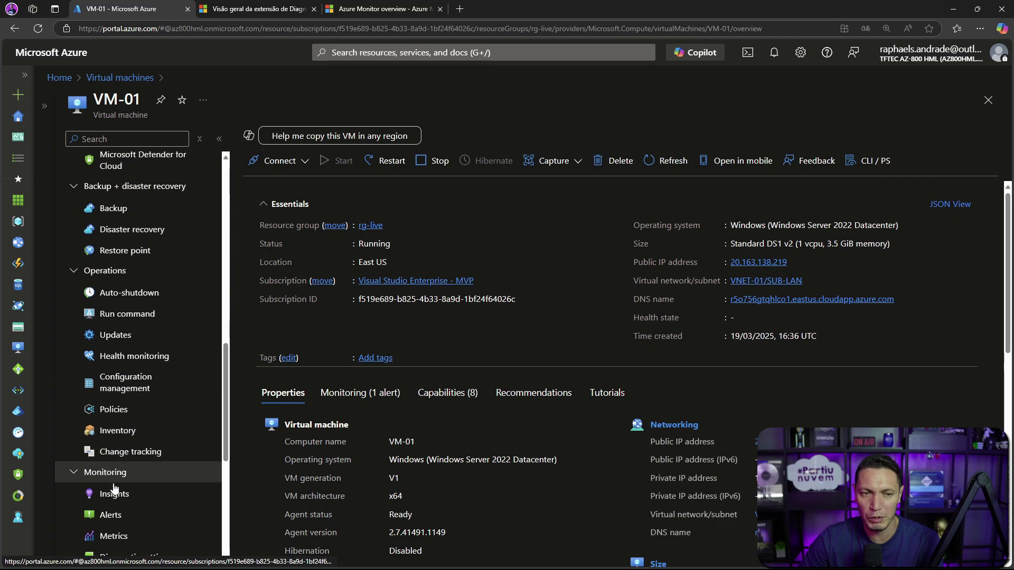
click(114, 494)
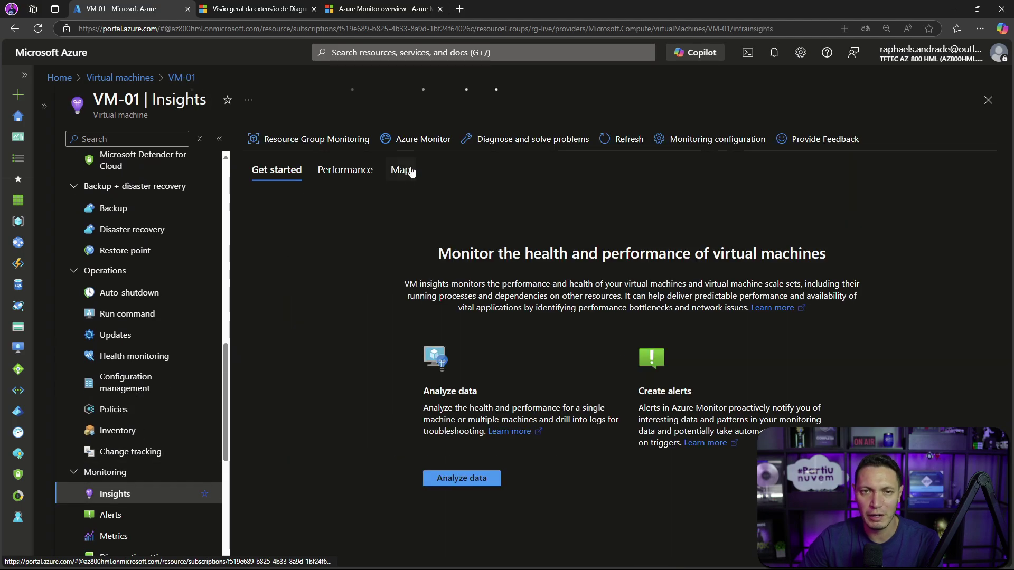
click(402, 170)
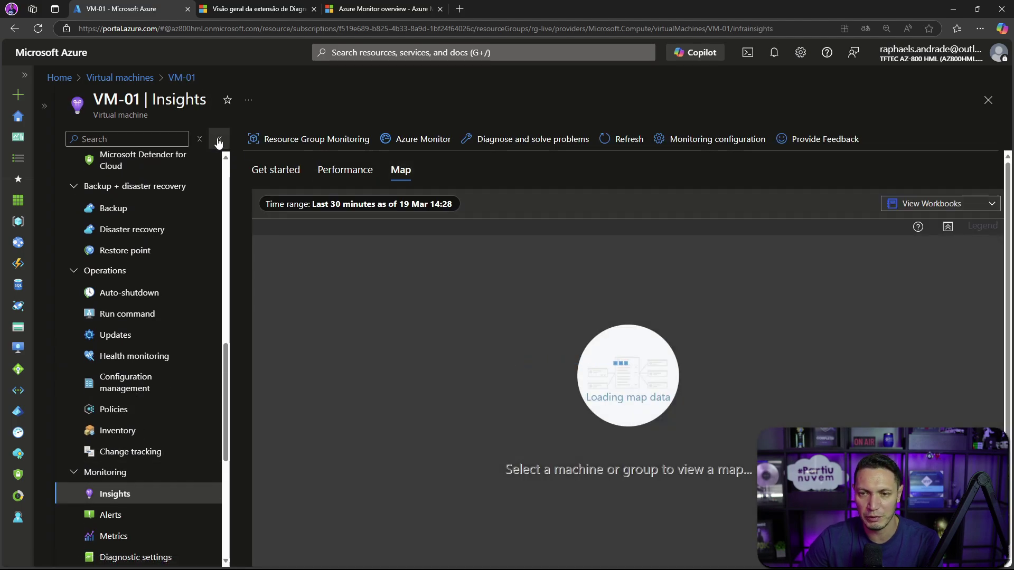
Step: Collapse VM-01's resource menu, expand the processes of VM-01 in the map, and show the WindowsAzureGuestAgent process properties
click(219, 142)
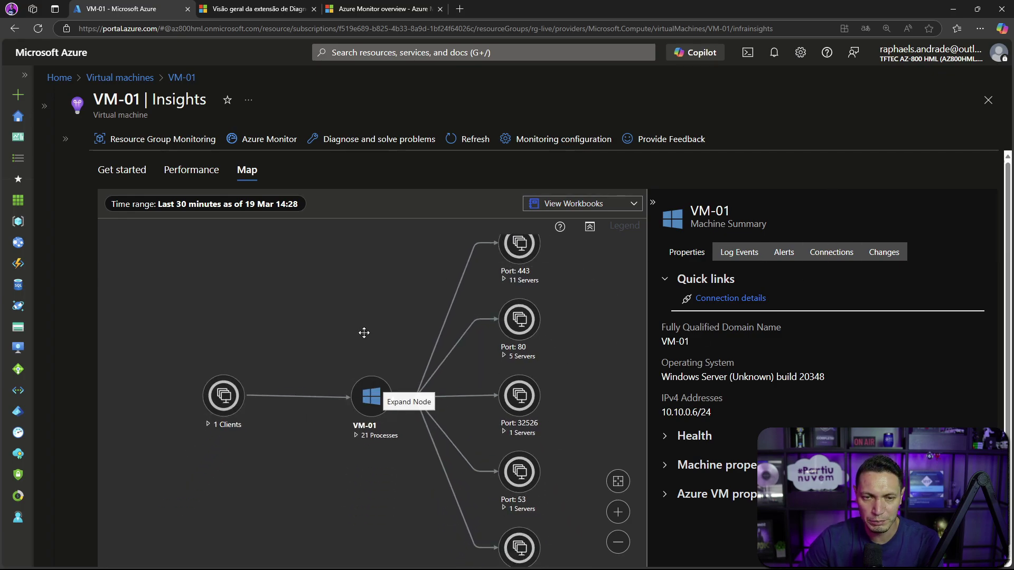
drag(366, 329, 336, 343)
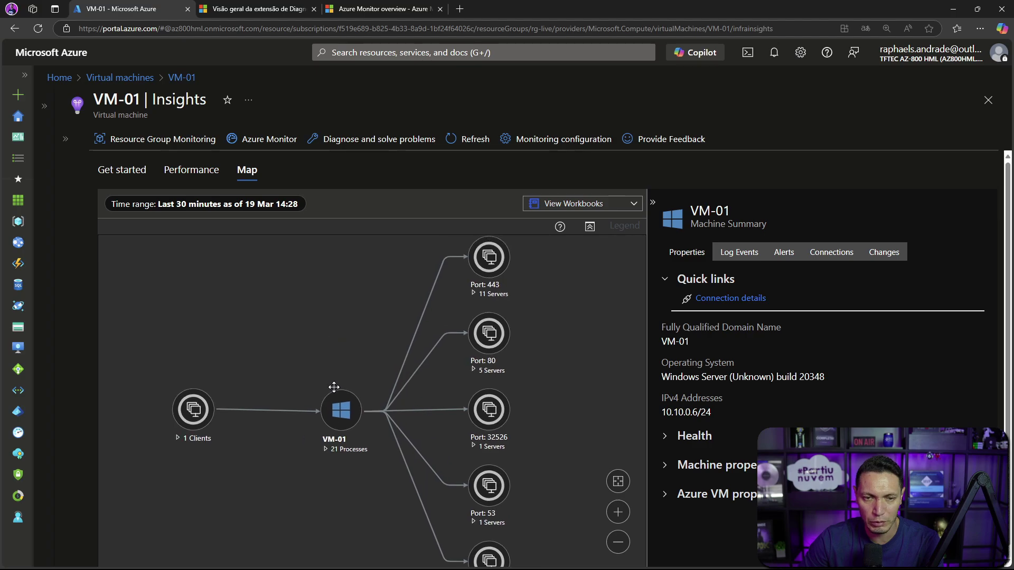
click(339, 449)
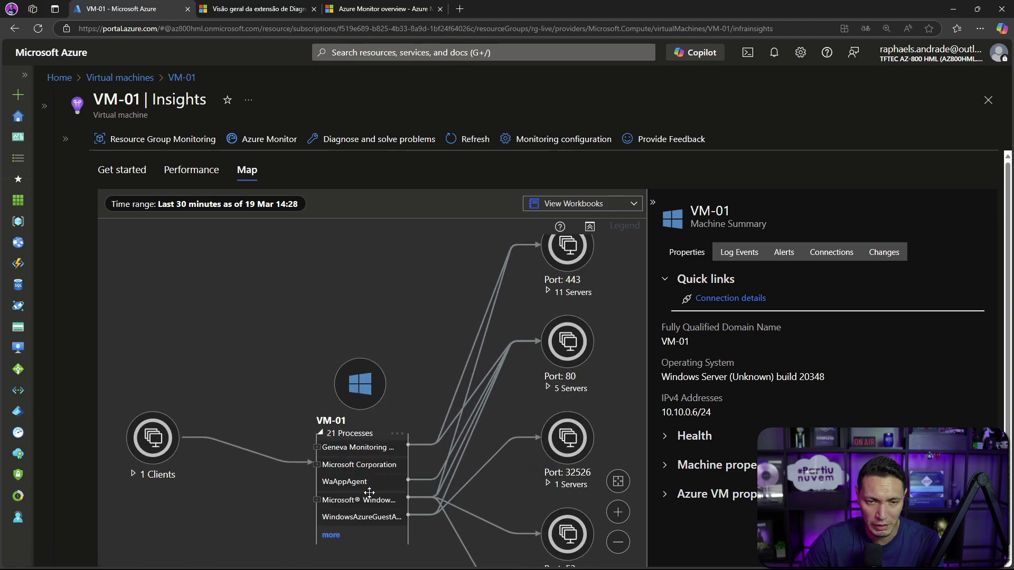
click(347, 519)
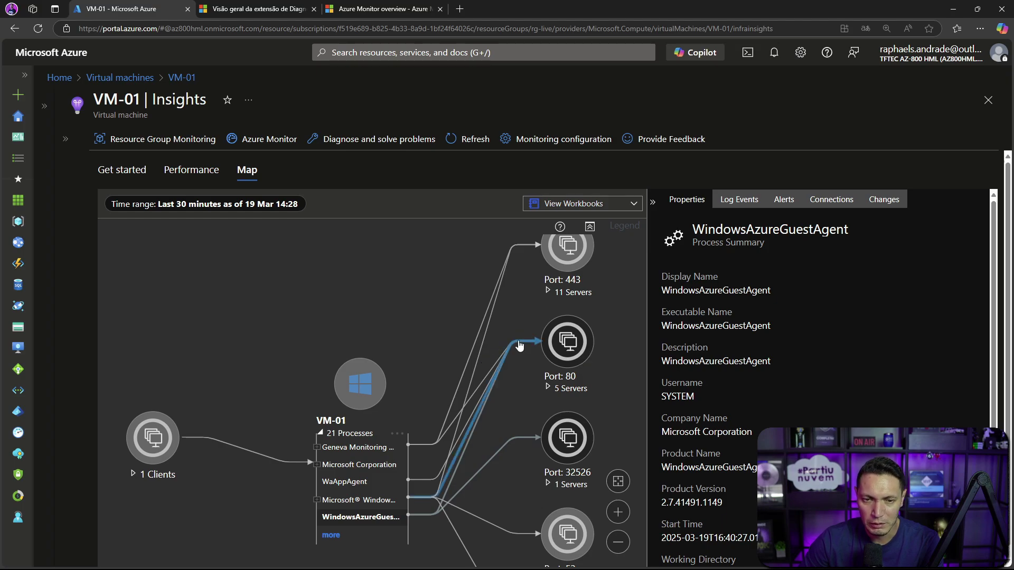
Step: Look through the Microsoft® Windows process group under VM-01, collapse it again, and read the WindowsAzureGuestAgent process properties
click(318, 500)
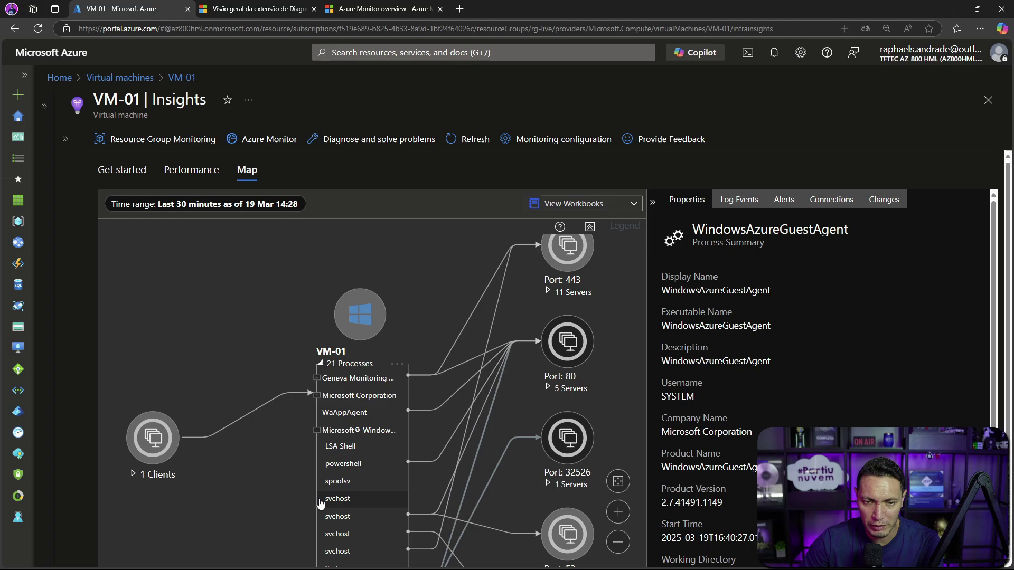
scroll(342, 473, down, 1)
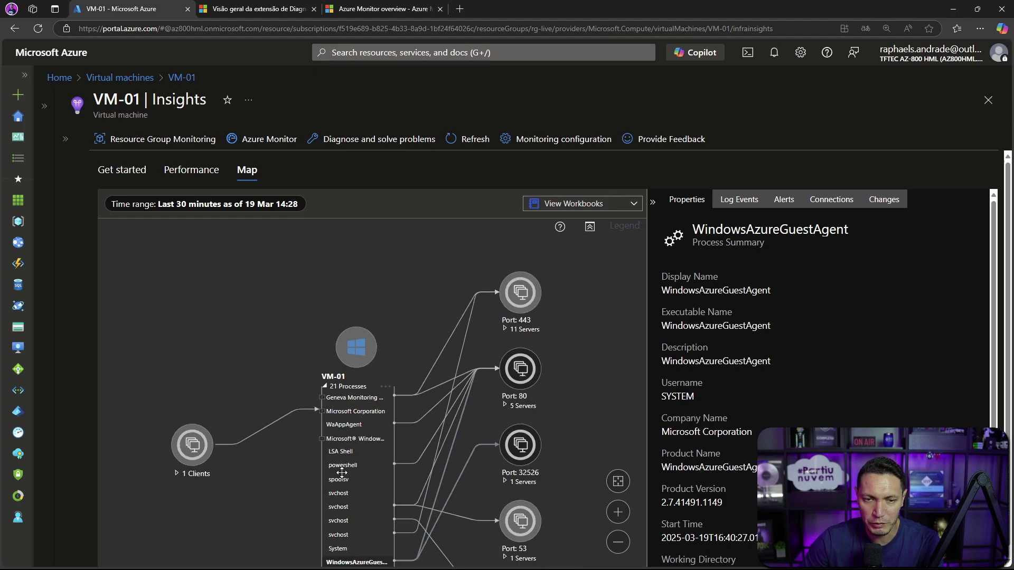
click(322, 439)
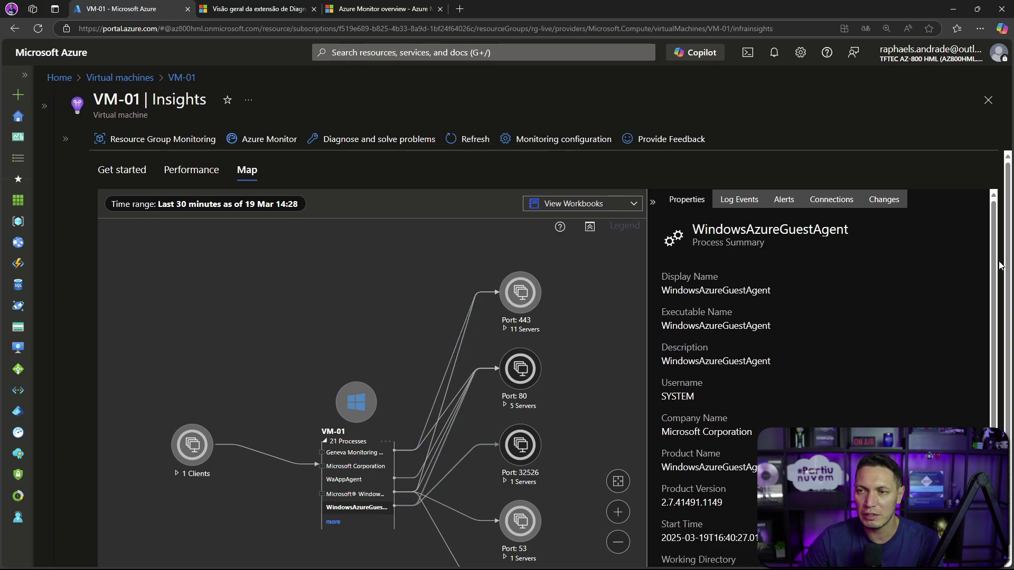
scroll(999, 265, down, 1)
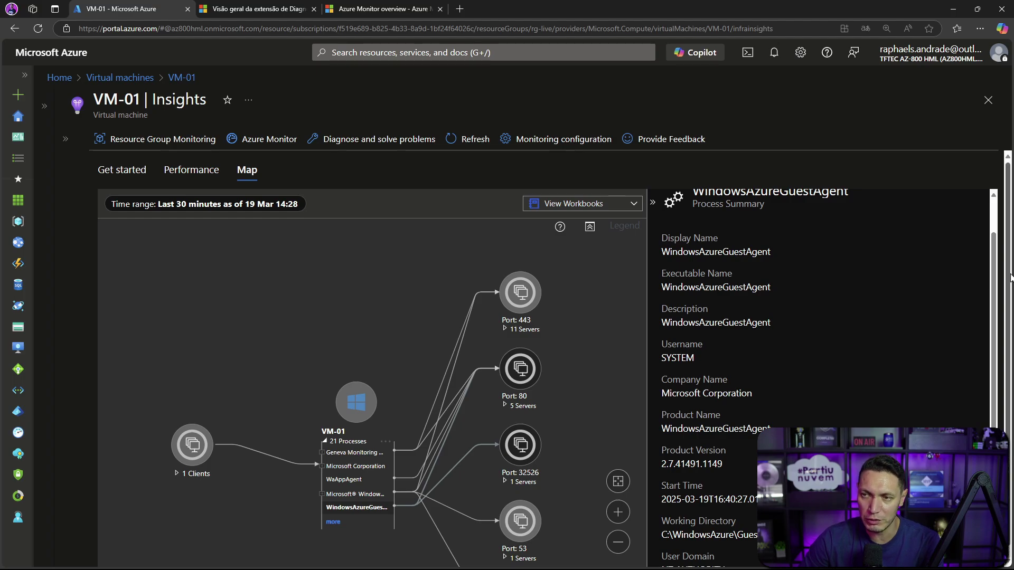
scroll(1009, 313, down, 1)
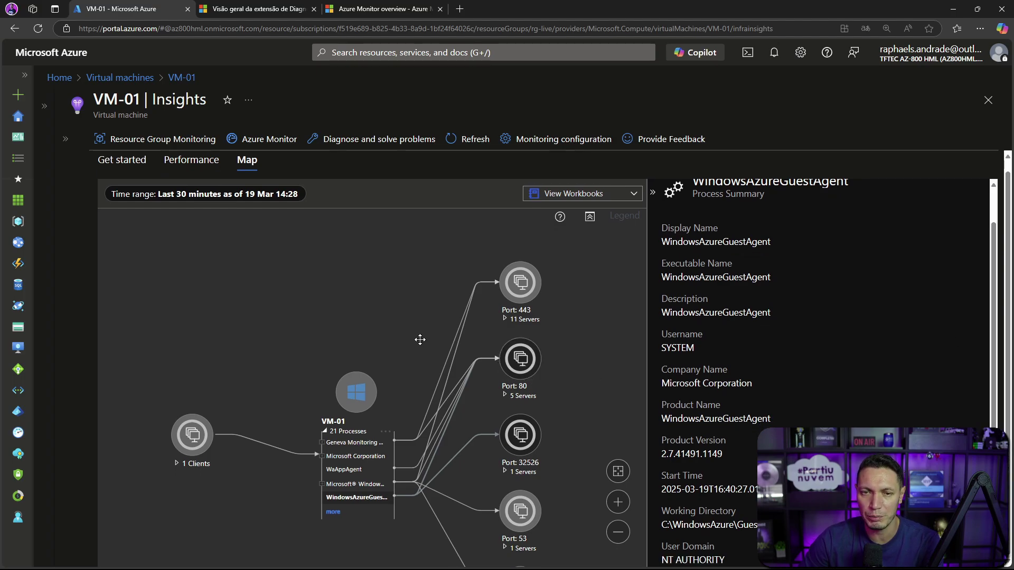
drag(418, 340, 398, 290)
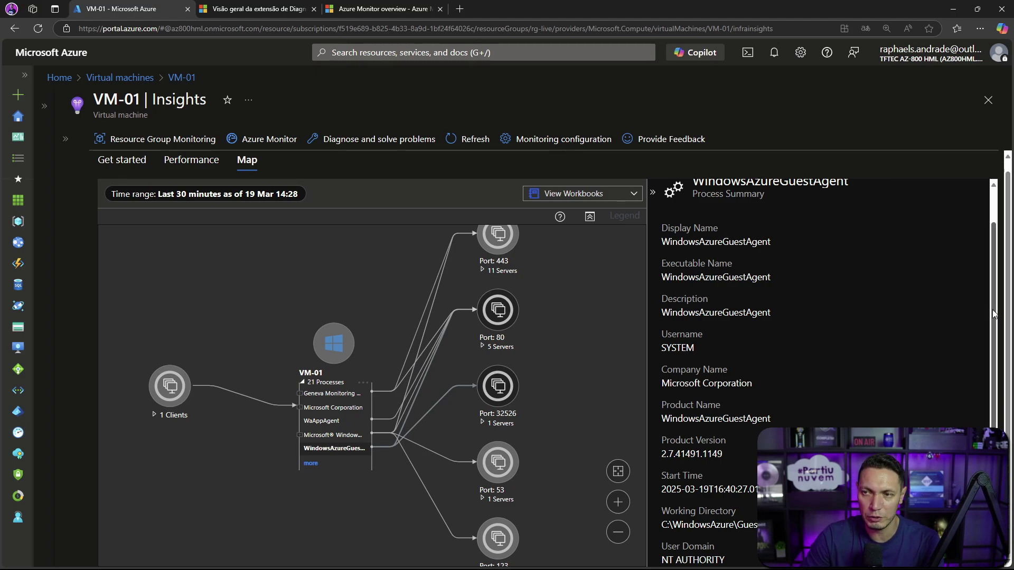
drag(995, 302, 994, 265)
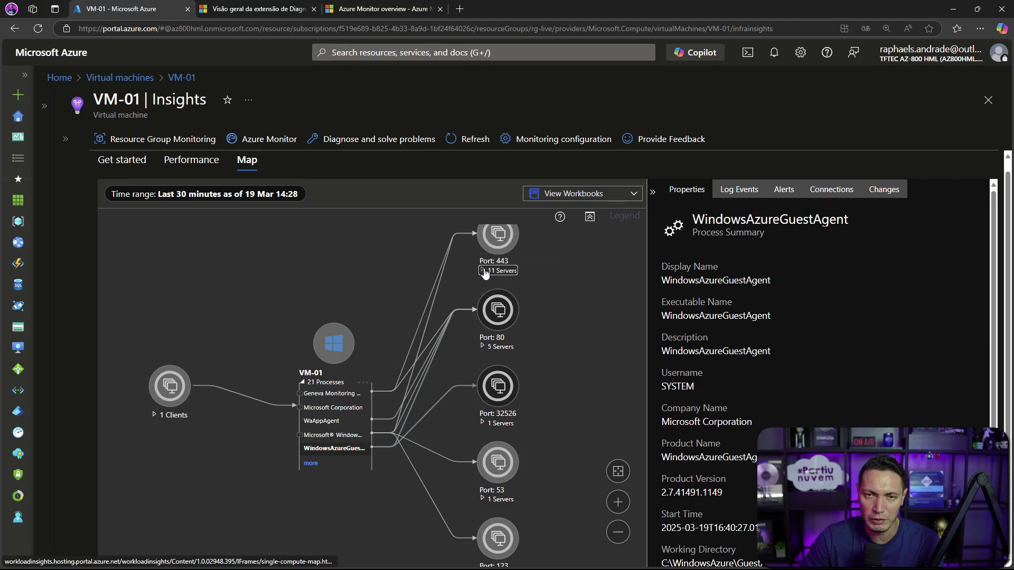
Step: View the servers connected through Port 443 and Port 80 in the map, collapsing each server list again
click(502, 270)
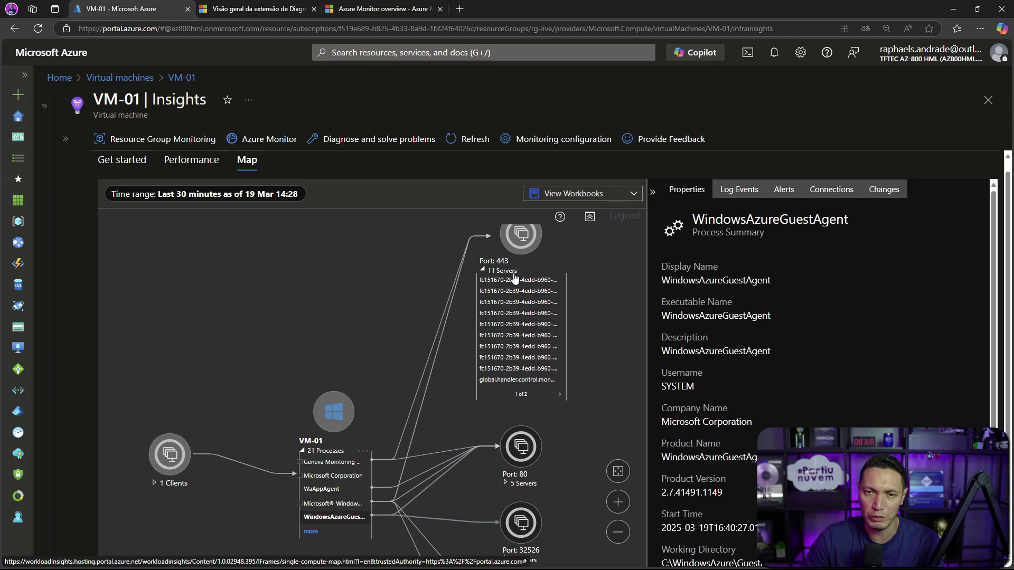
click(483, 270)
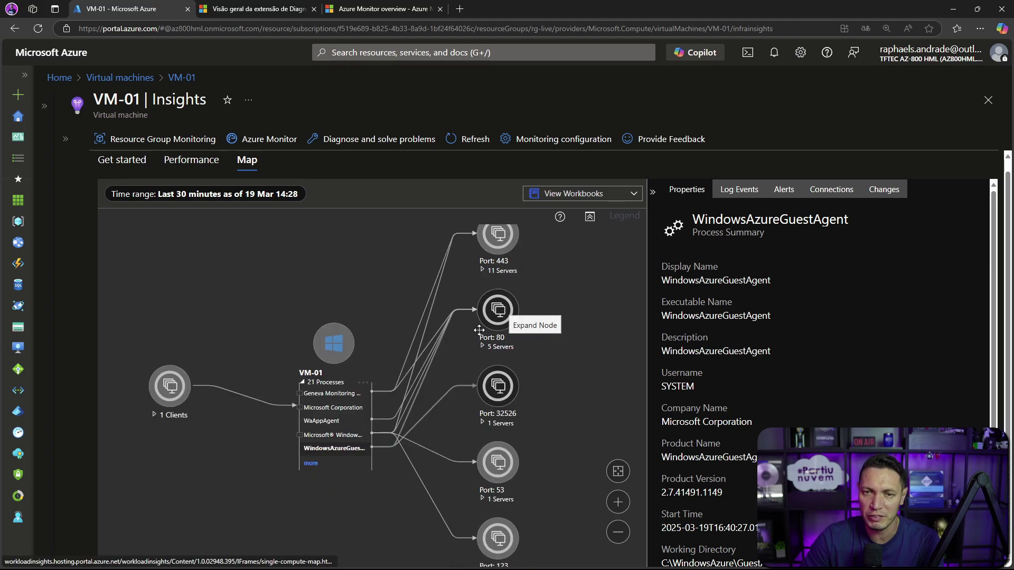
click(482, 346)
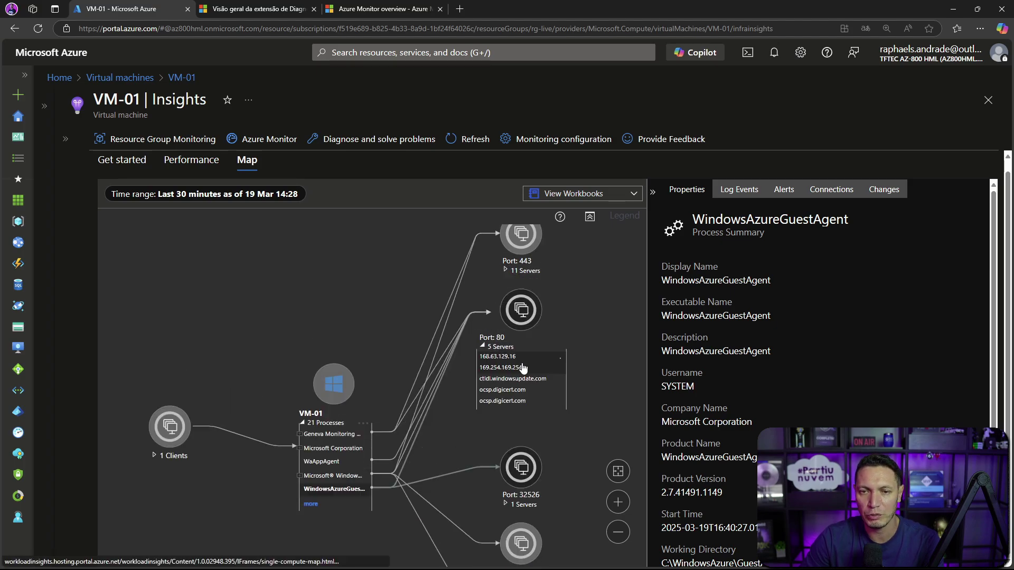
click(484, 347)
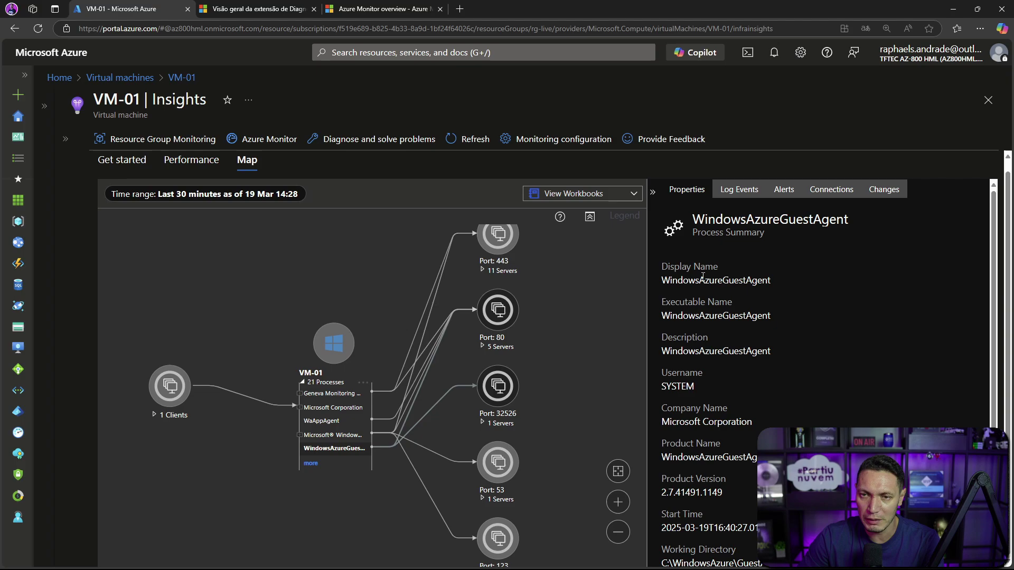
scroll(702, 276, down, 2)
scroll(720, 472, up, 2)
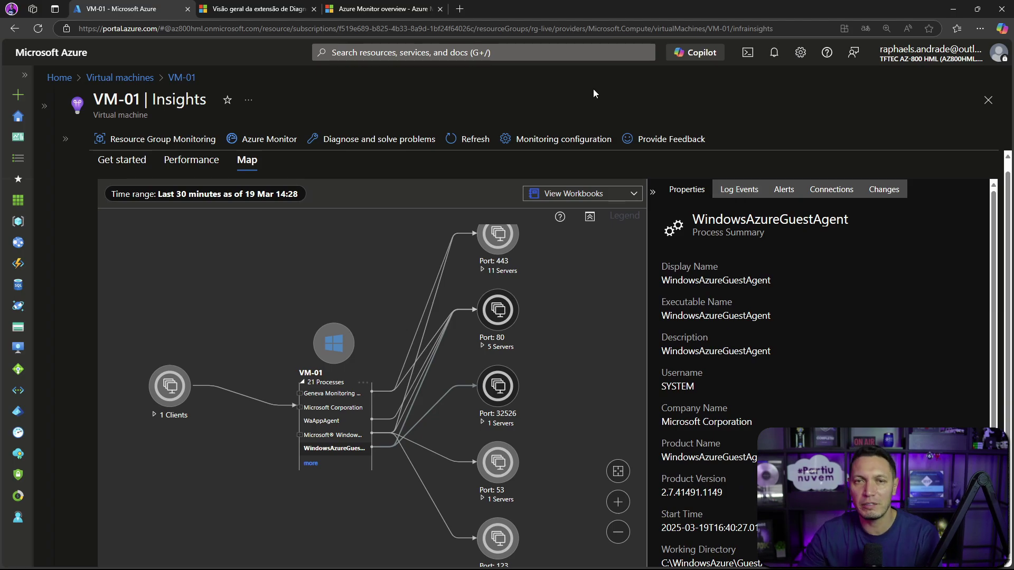
Step: Refresh the VM-01 map and review the machine's log events and fired alerts by severity
click(469, 139)
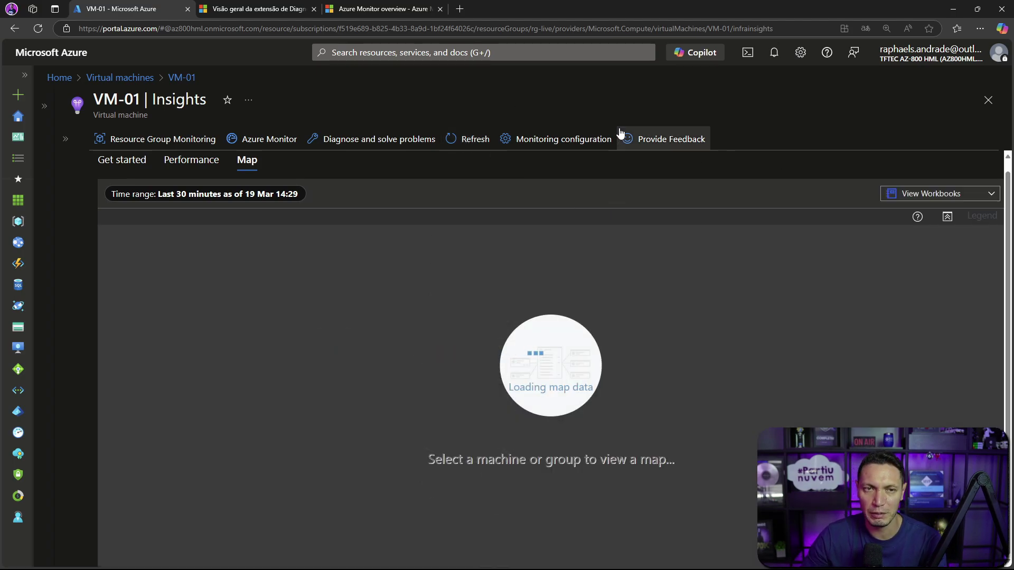
click(738, 243)
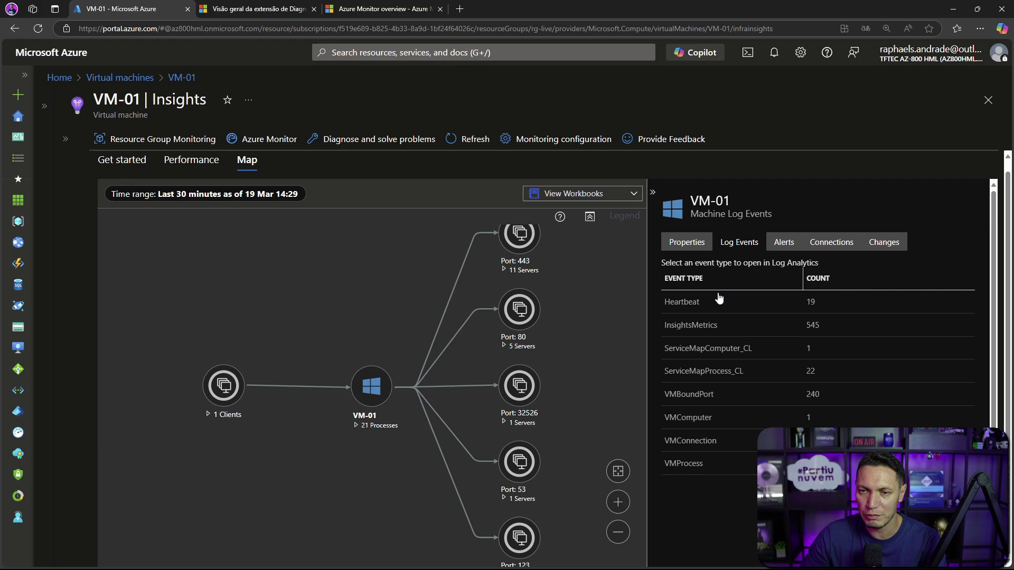
click(784, 243)
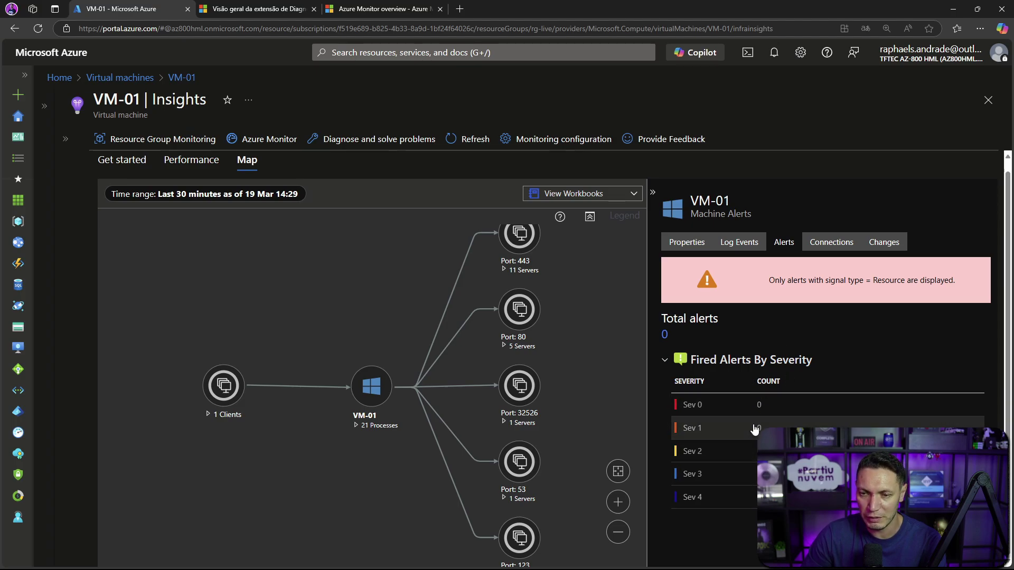
Step: Review VM-01's machine dependencies and connections, and look at its machine changes by level
click(837, 244)
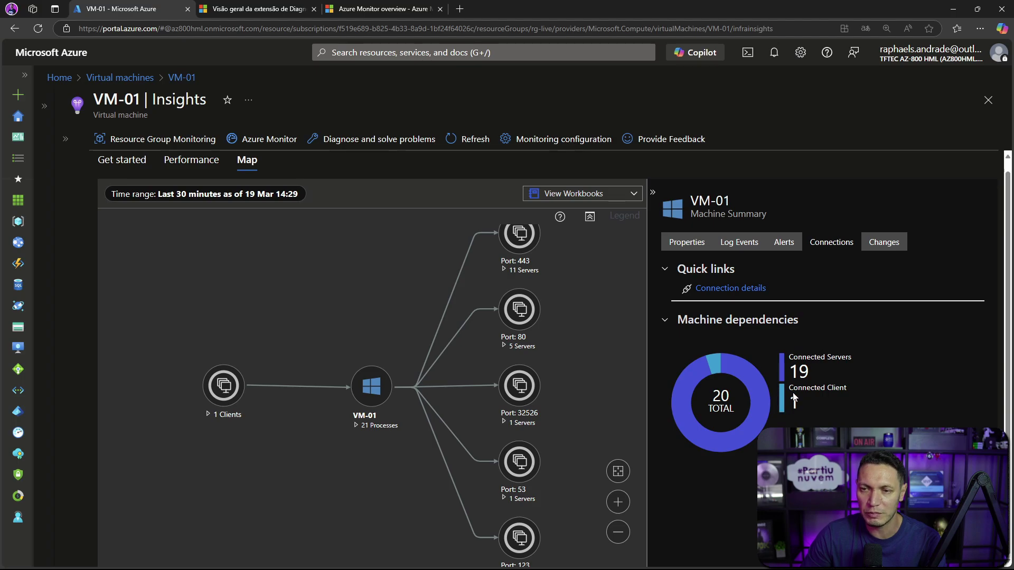
scroll(792, 412, down, 2)
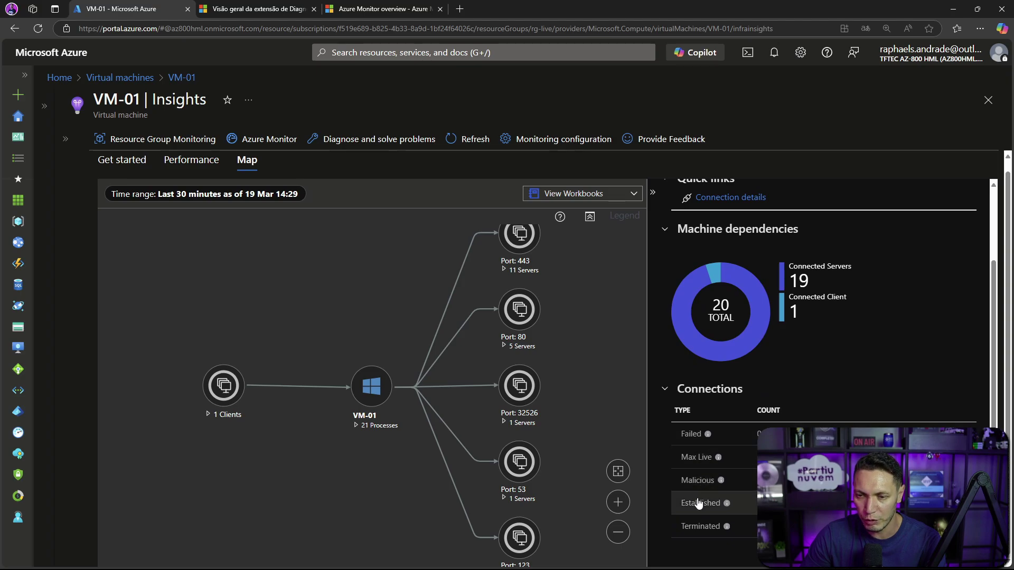
scroll(699, 503, up, 2)
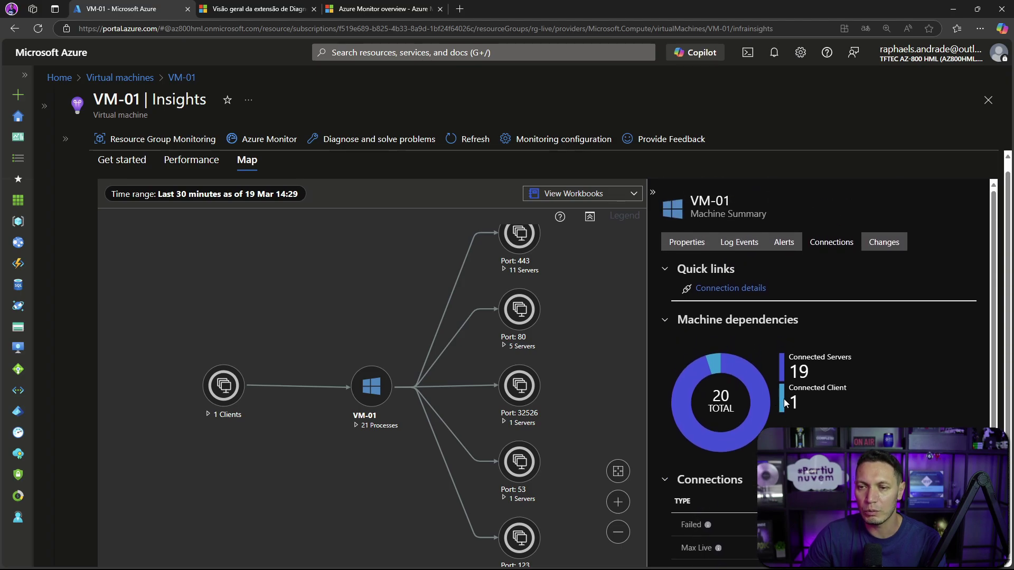
click(884, 242)
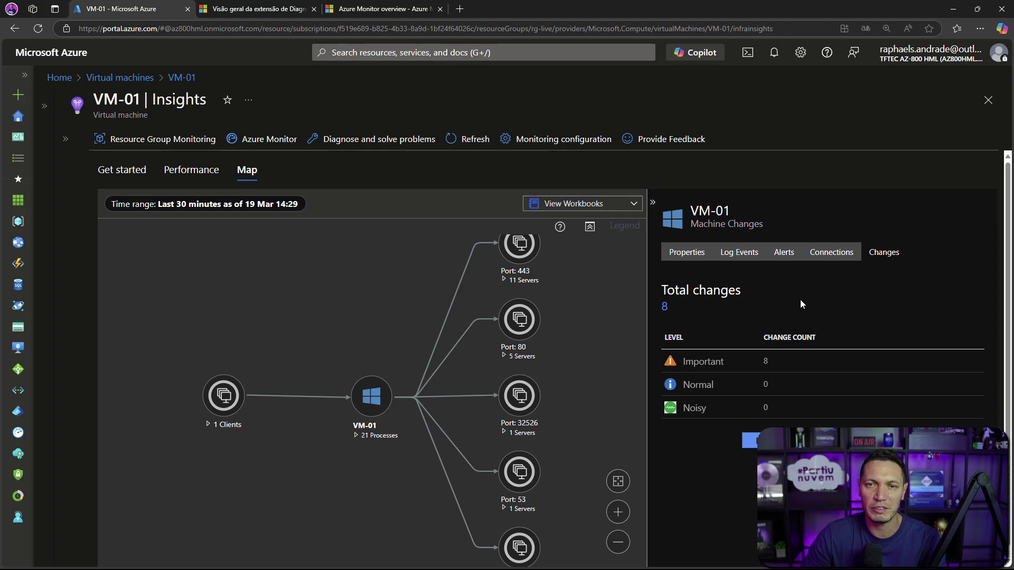
scroll(574, 351, down, 2)
scroll(573, 351, up, 1)
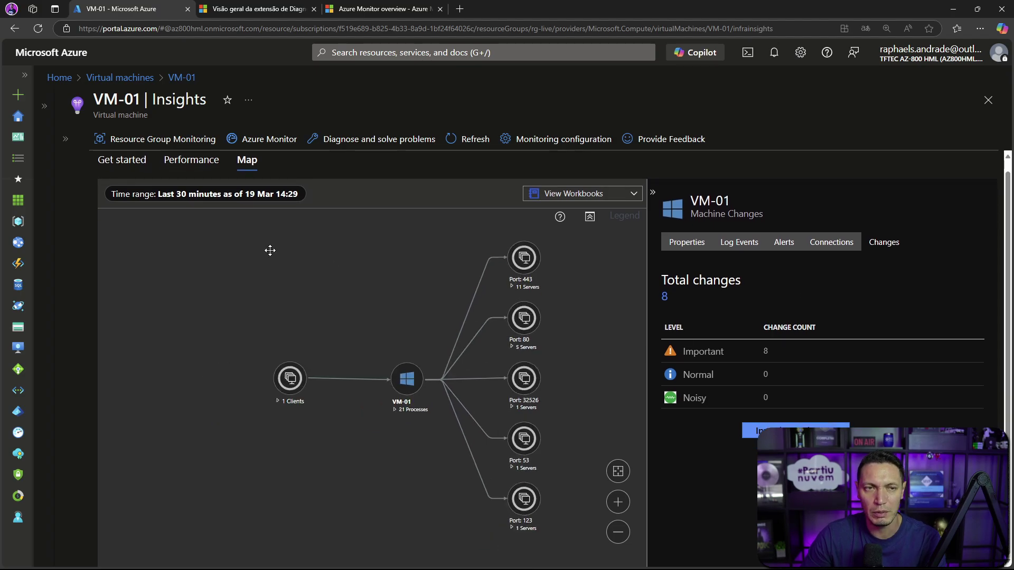
Step: Expand the virtual machines list beside VM-01's Insights and show the text labels of the portal's service menu
click(44, 108)
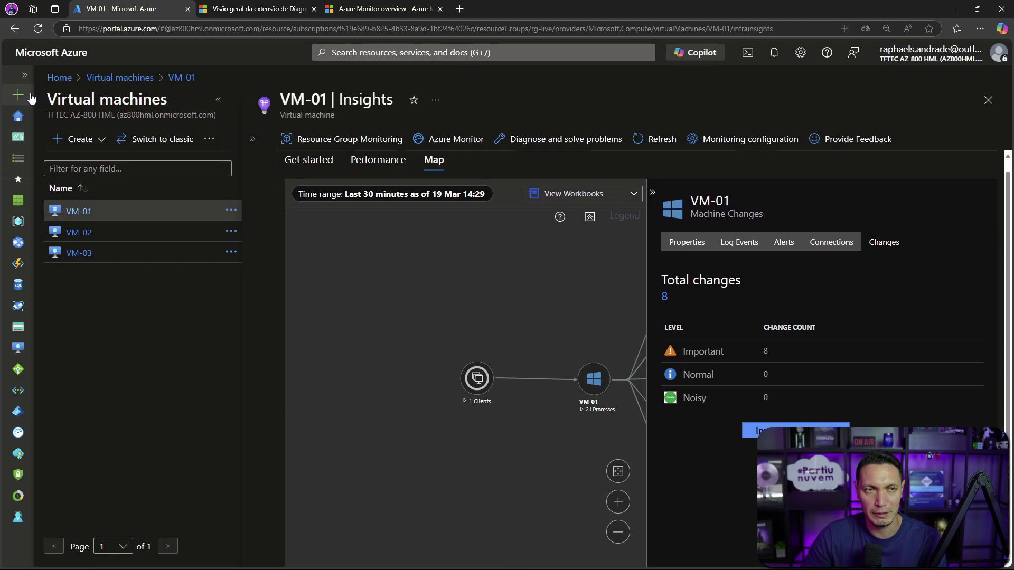
click(25, 77)
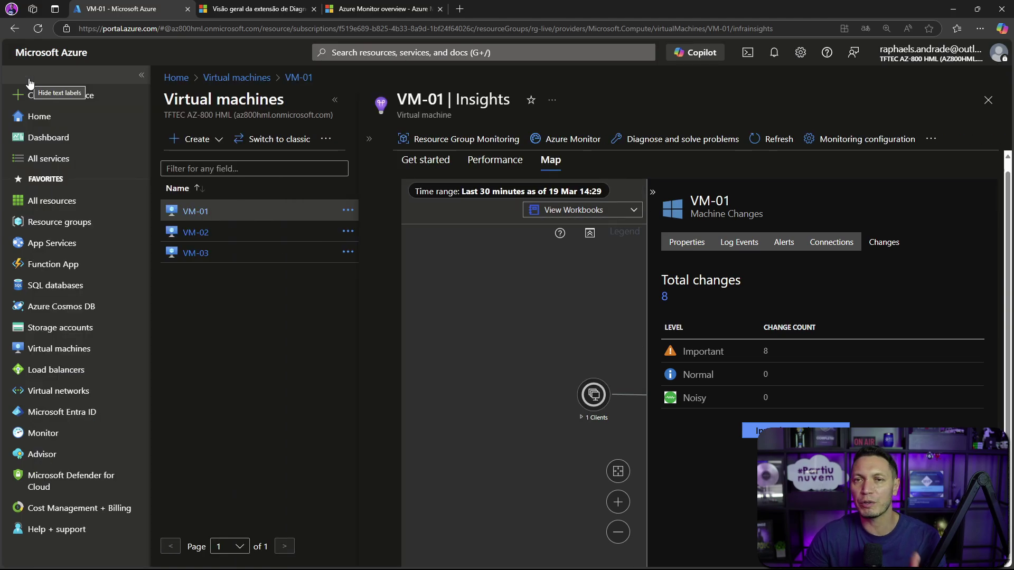